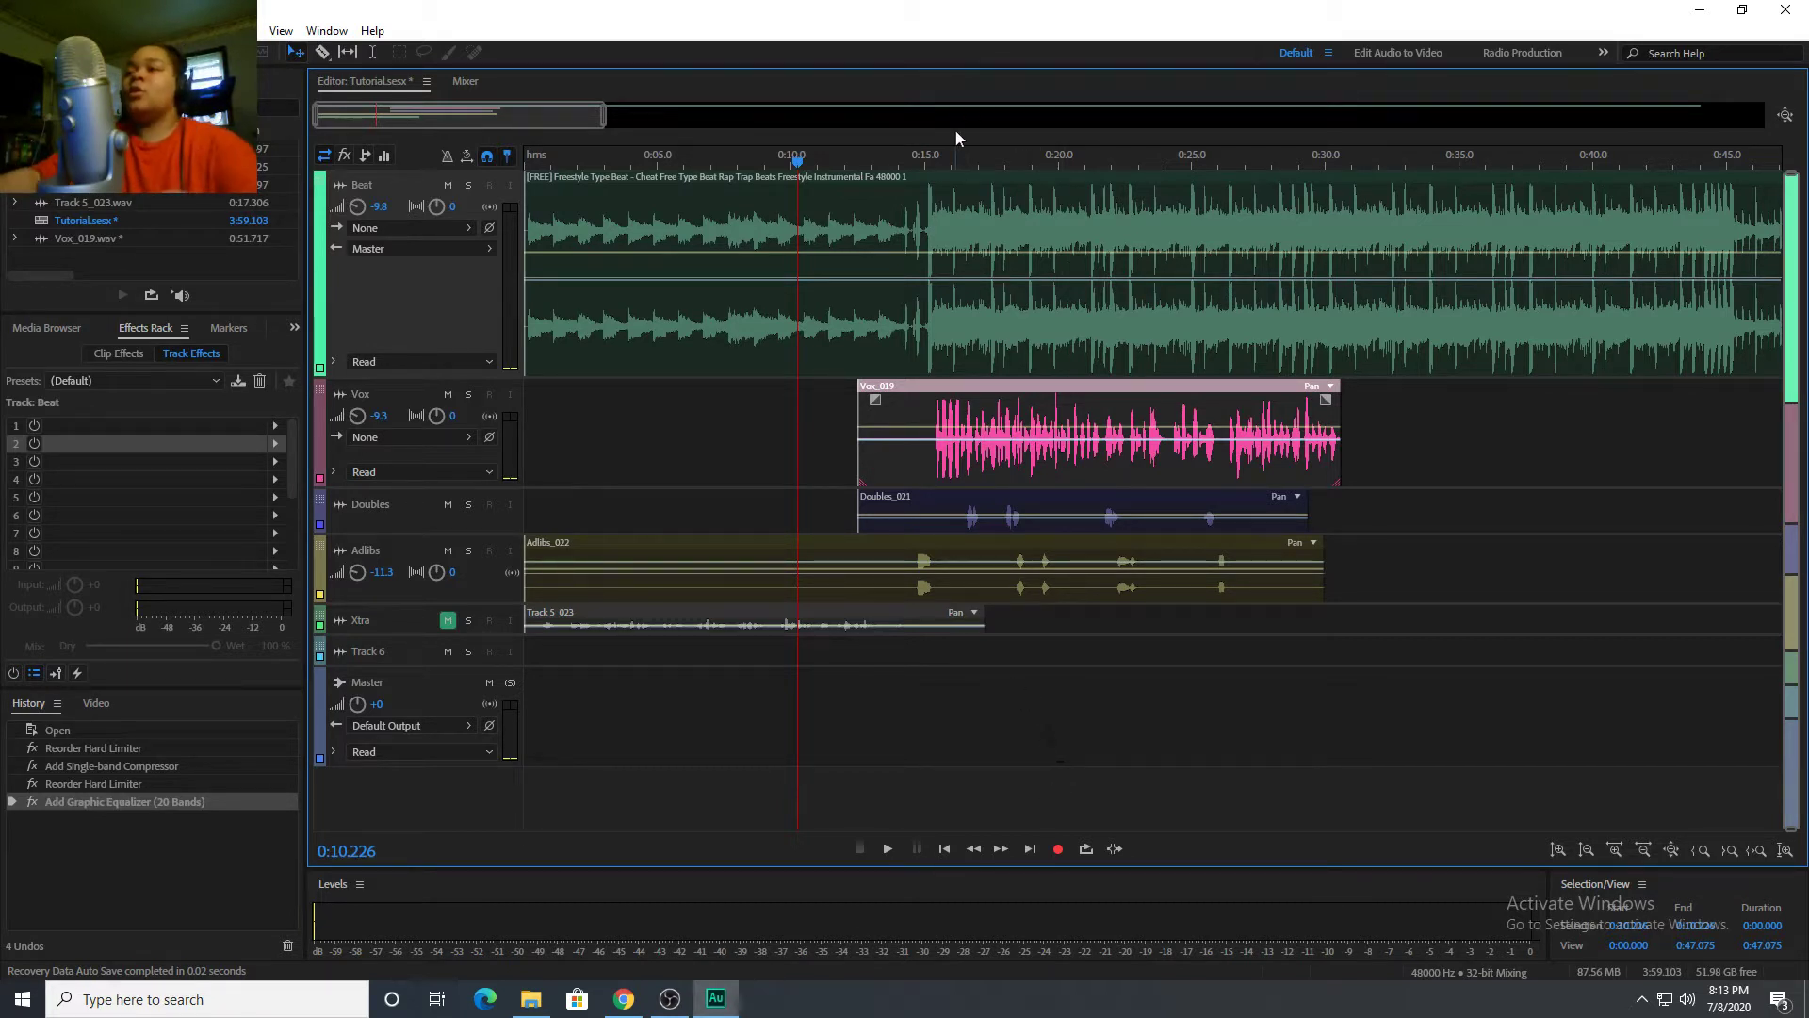
Play the full mix from about 0:13.8 to the end of the Vox clip and stop playback.
click(921, 162)
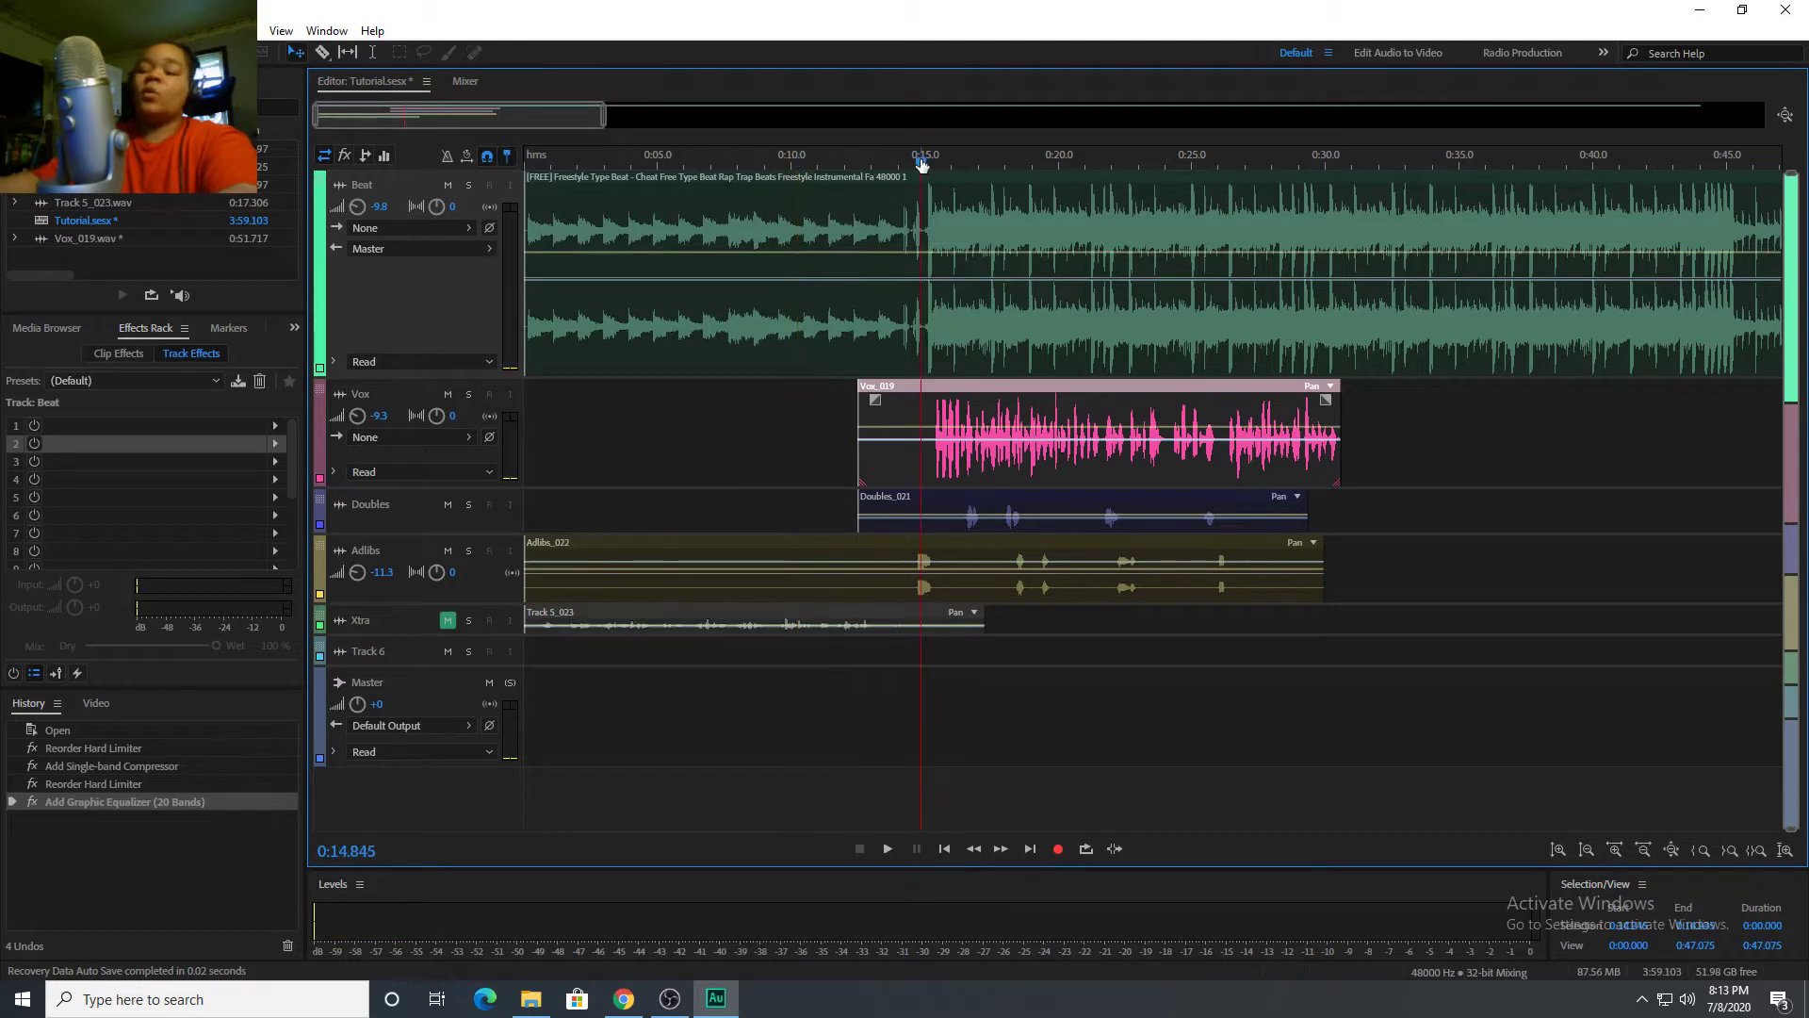
click(891, 162)
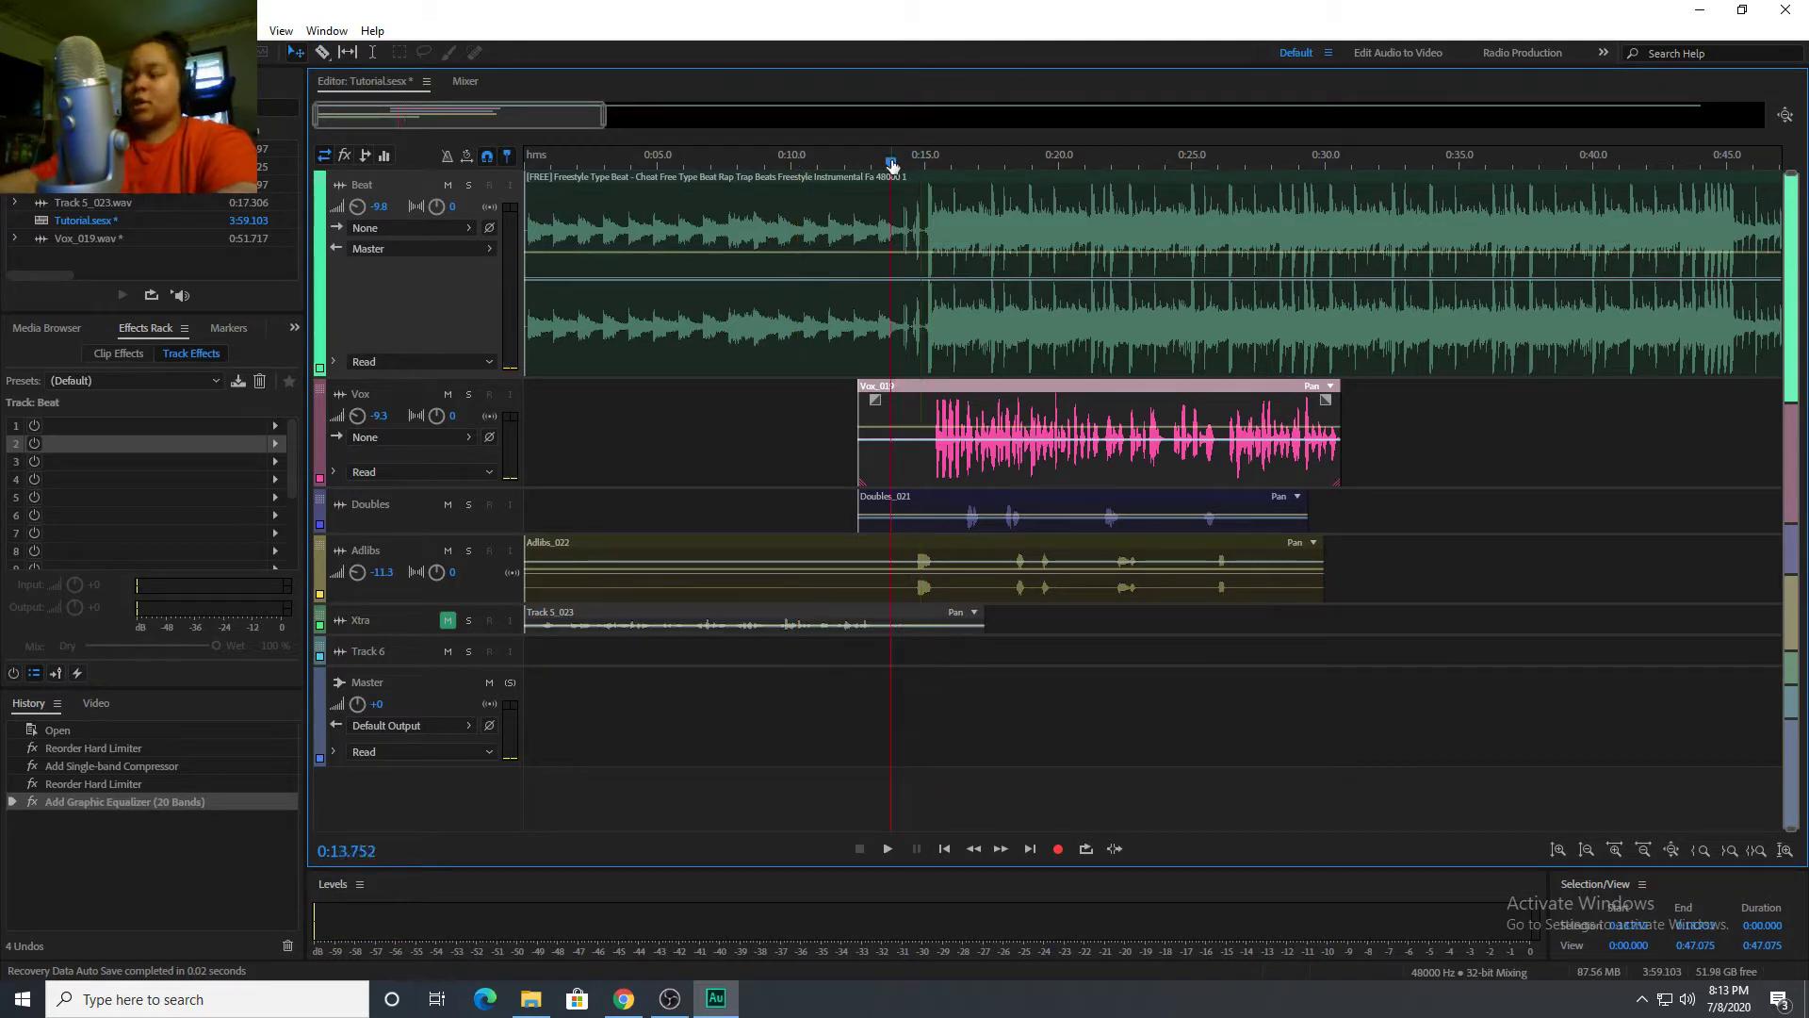
key(space)
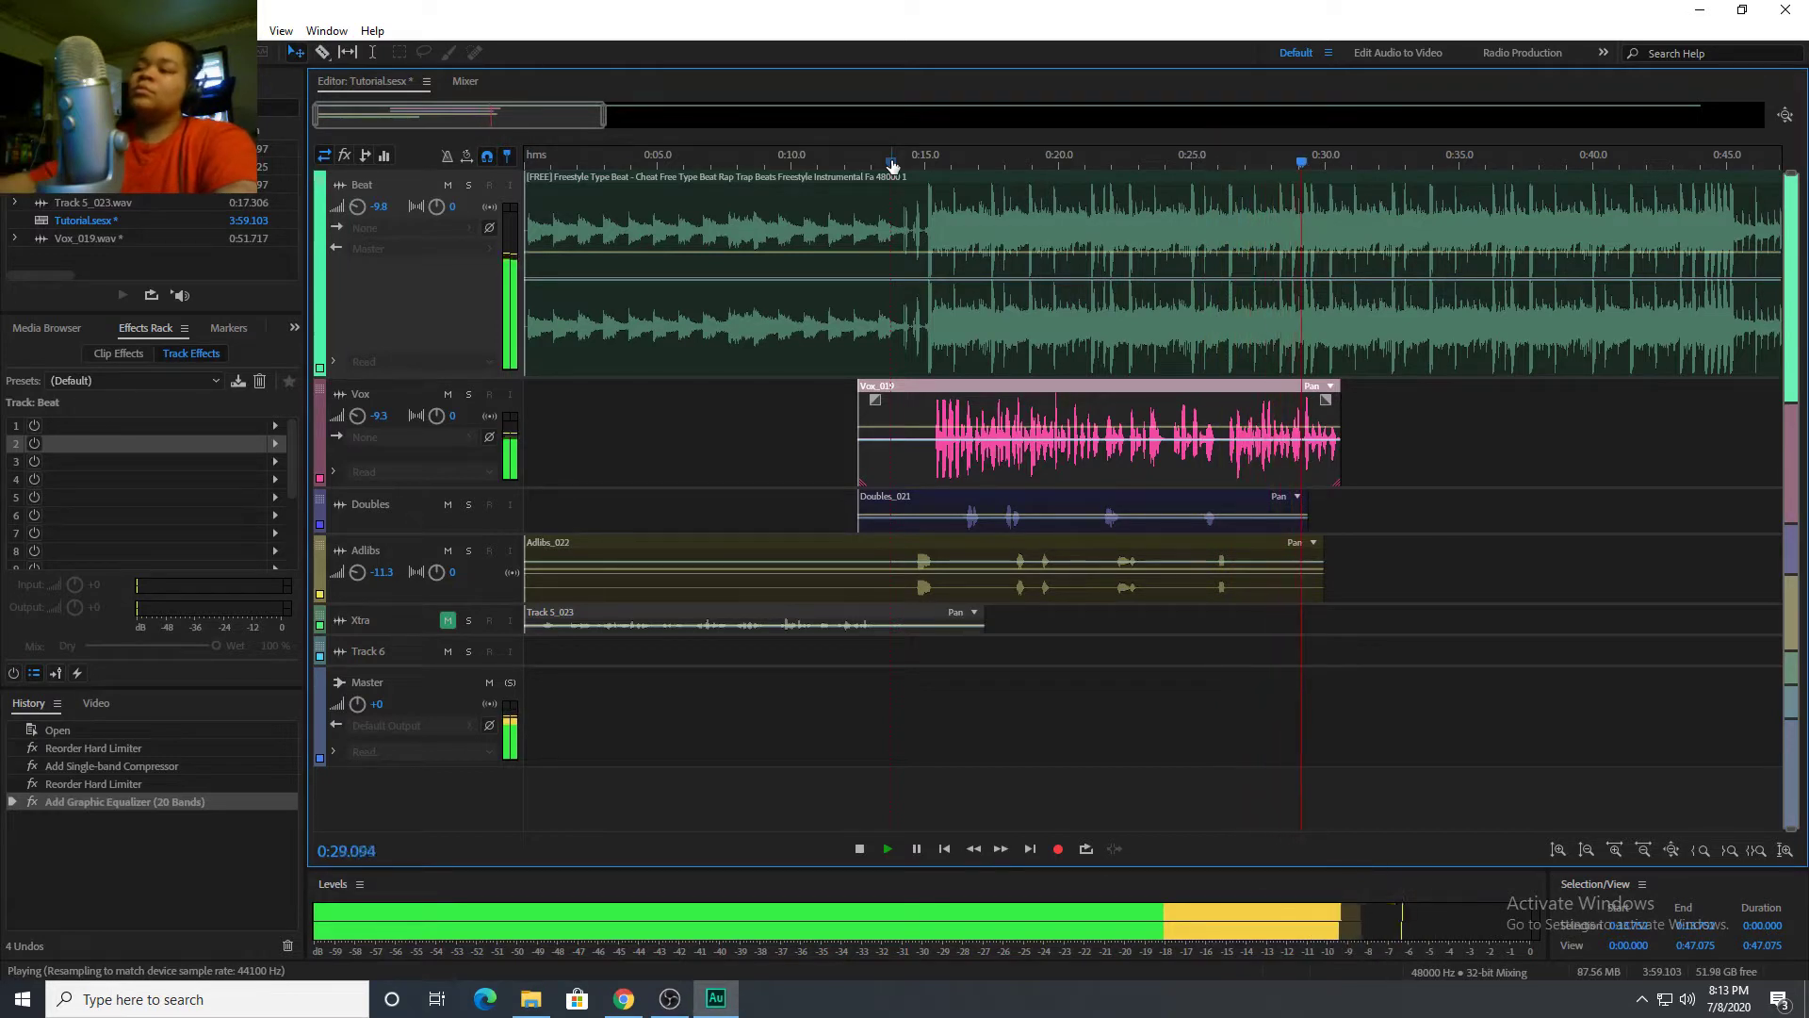
key(space)
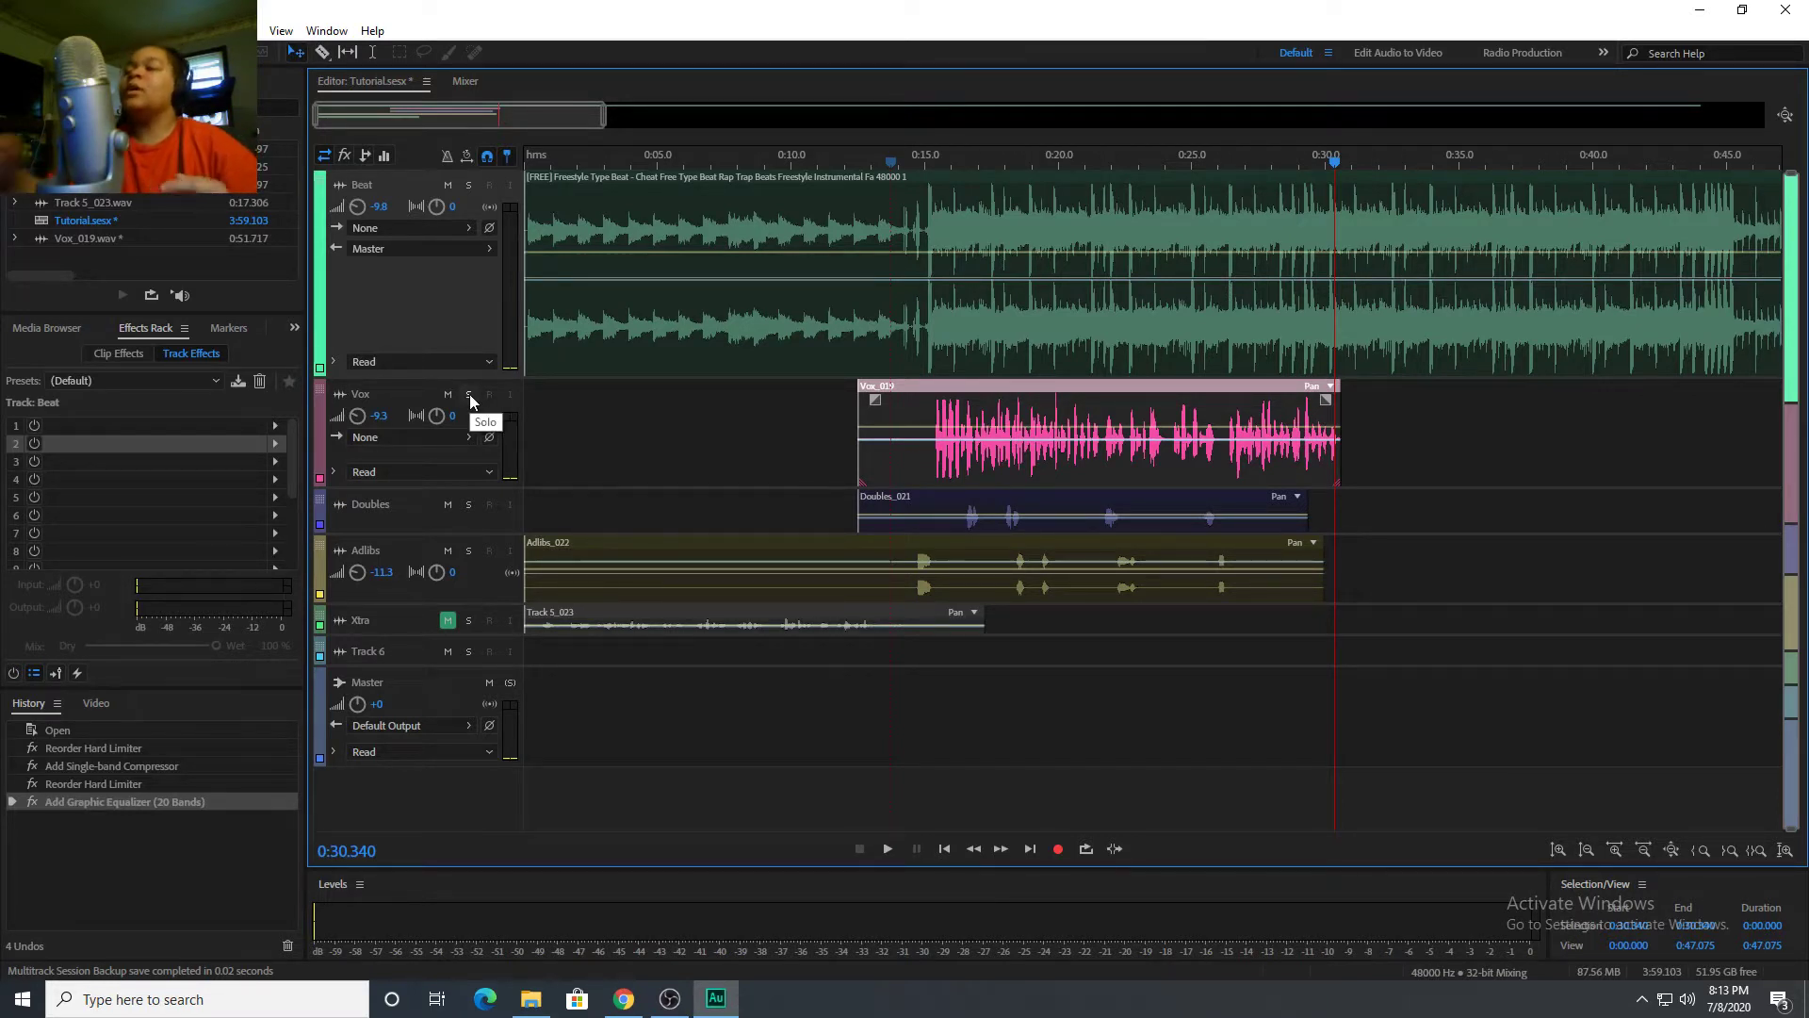
Switch off the Tube-modeled Compressor and Mastering effects on the Master track.
click(415, 396)
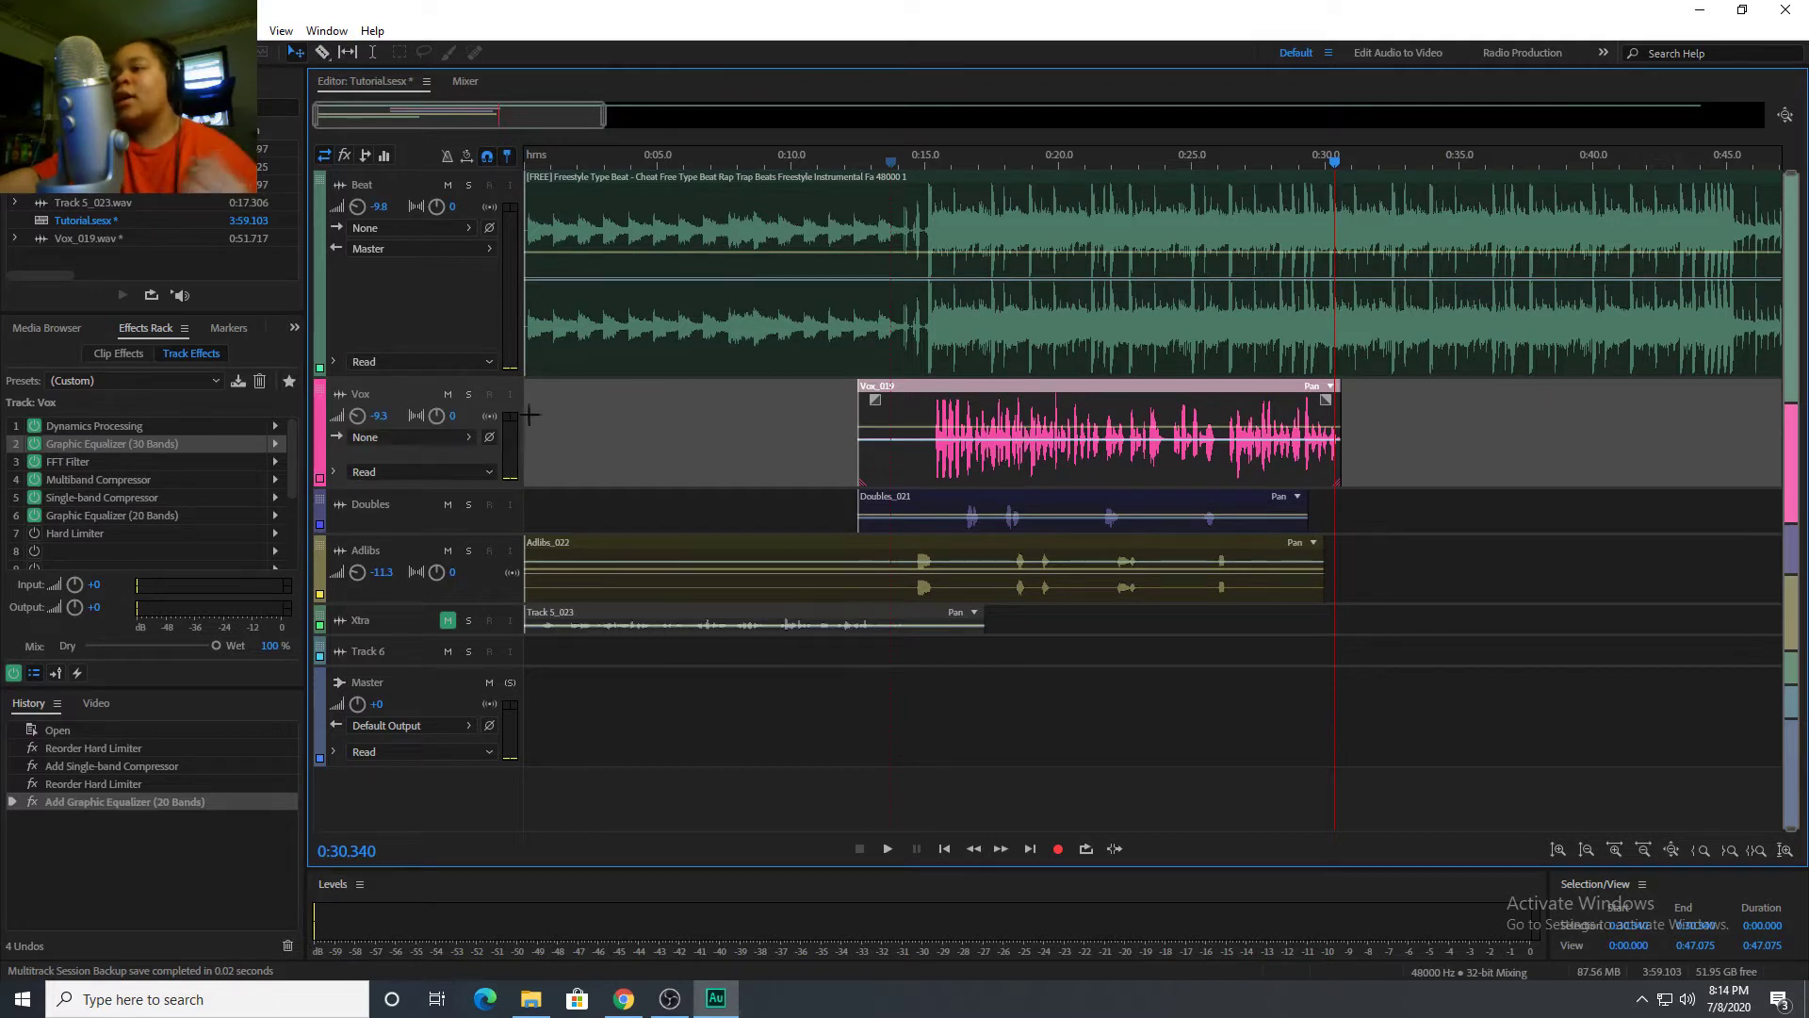
click(407, 699)
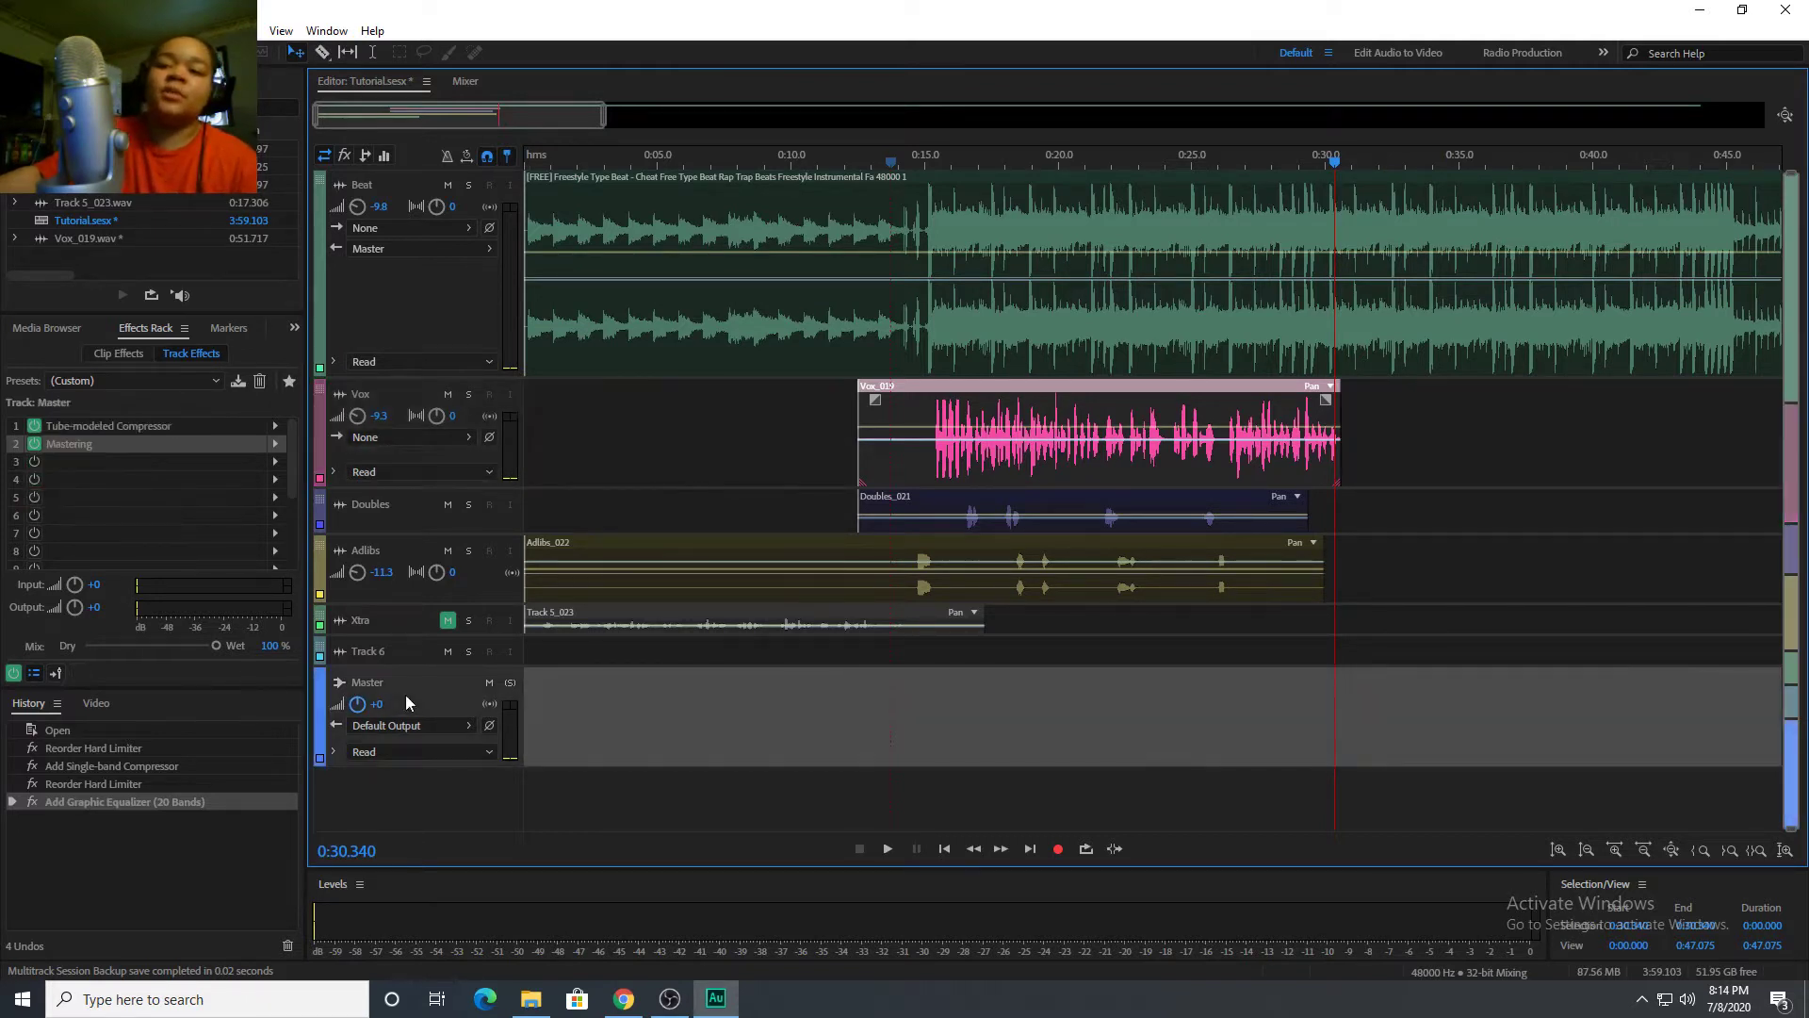
click(34, 443)
click(34, 425)
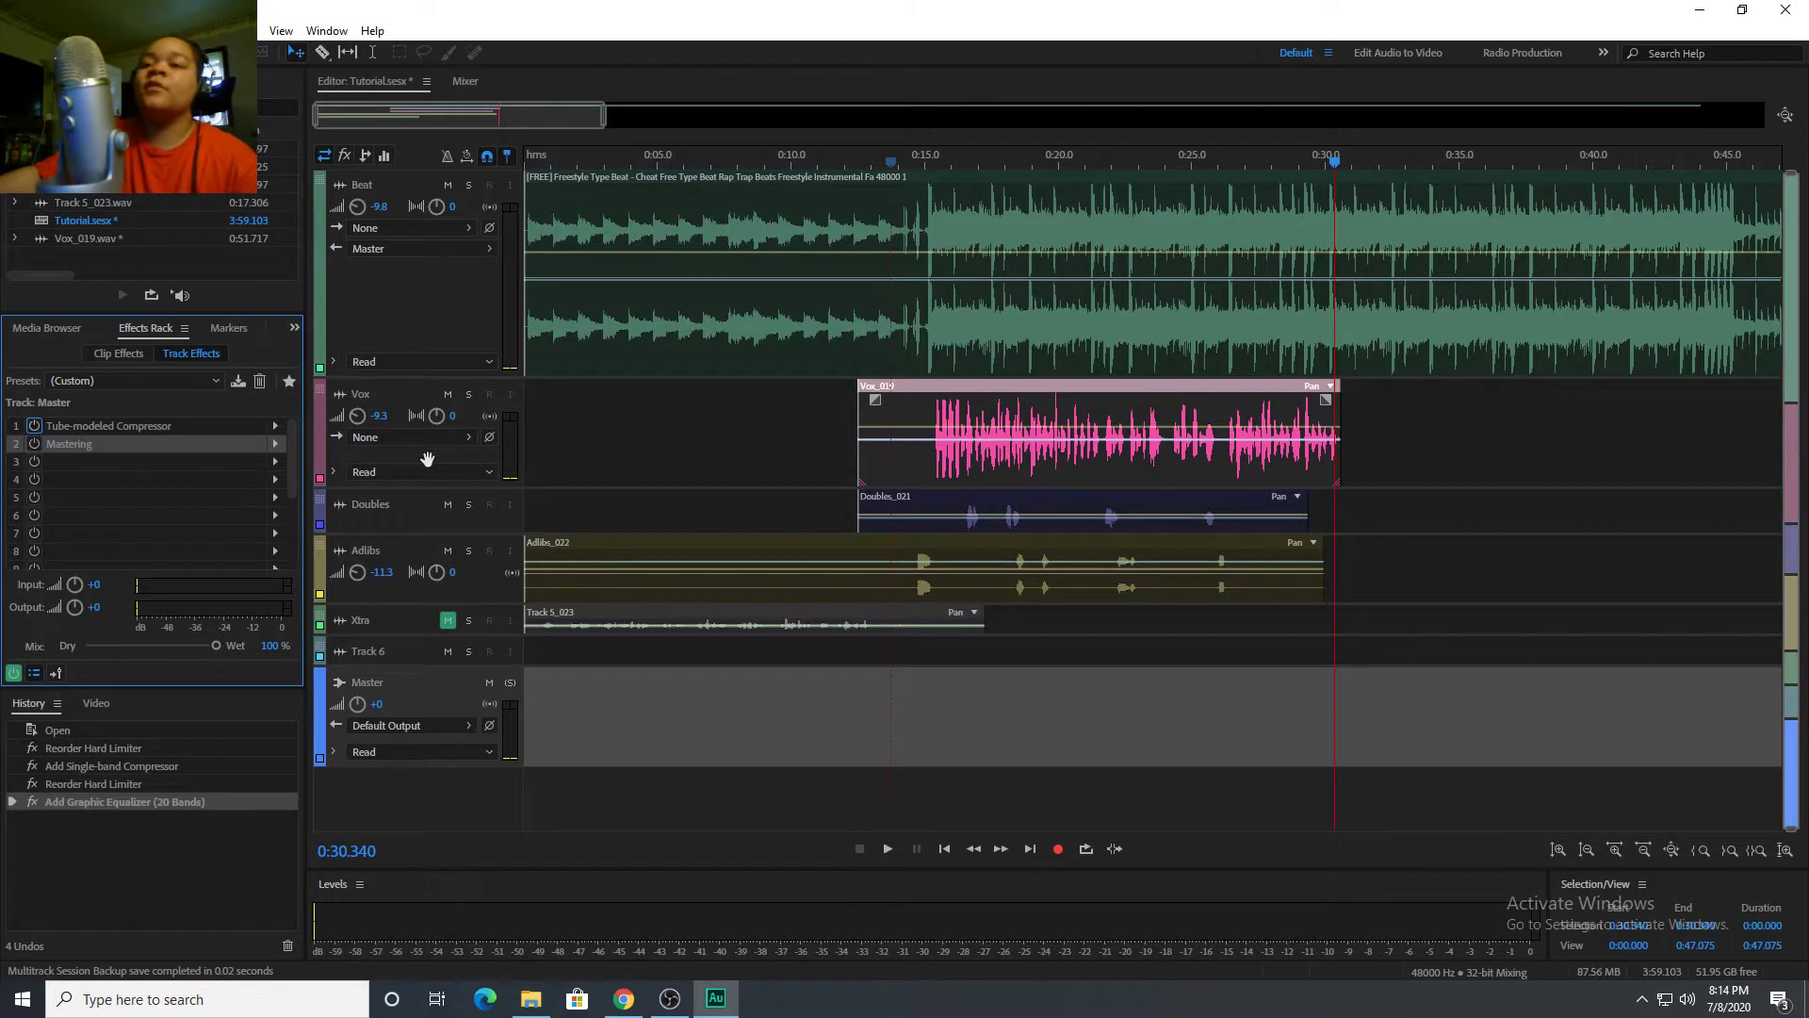
Switch off the effects on the Vox track, from Dynamics Processing through the equalizers and compressors to the Hard Limiter.
click(431, 455)
click(34, 425)
click(34, 443)
click(34, 461)
click(34, 497)
click(34, 514)
Solo the Beat track and raise its volume to 0 dB, with the playhead placed at about 0:14.6.
click(477, 298)
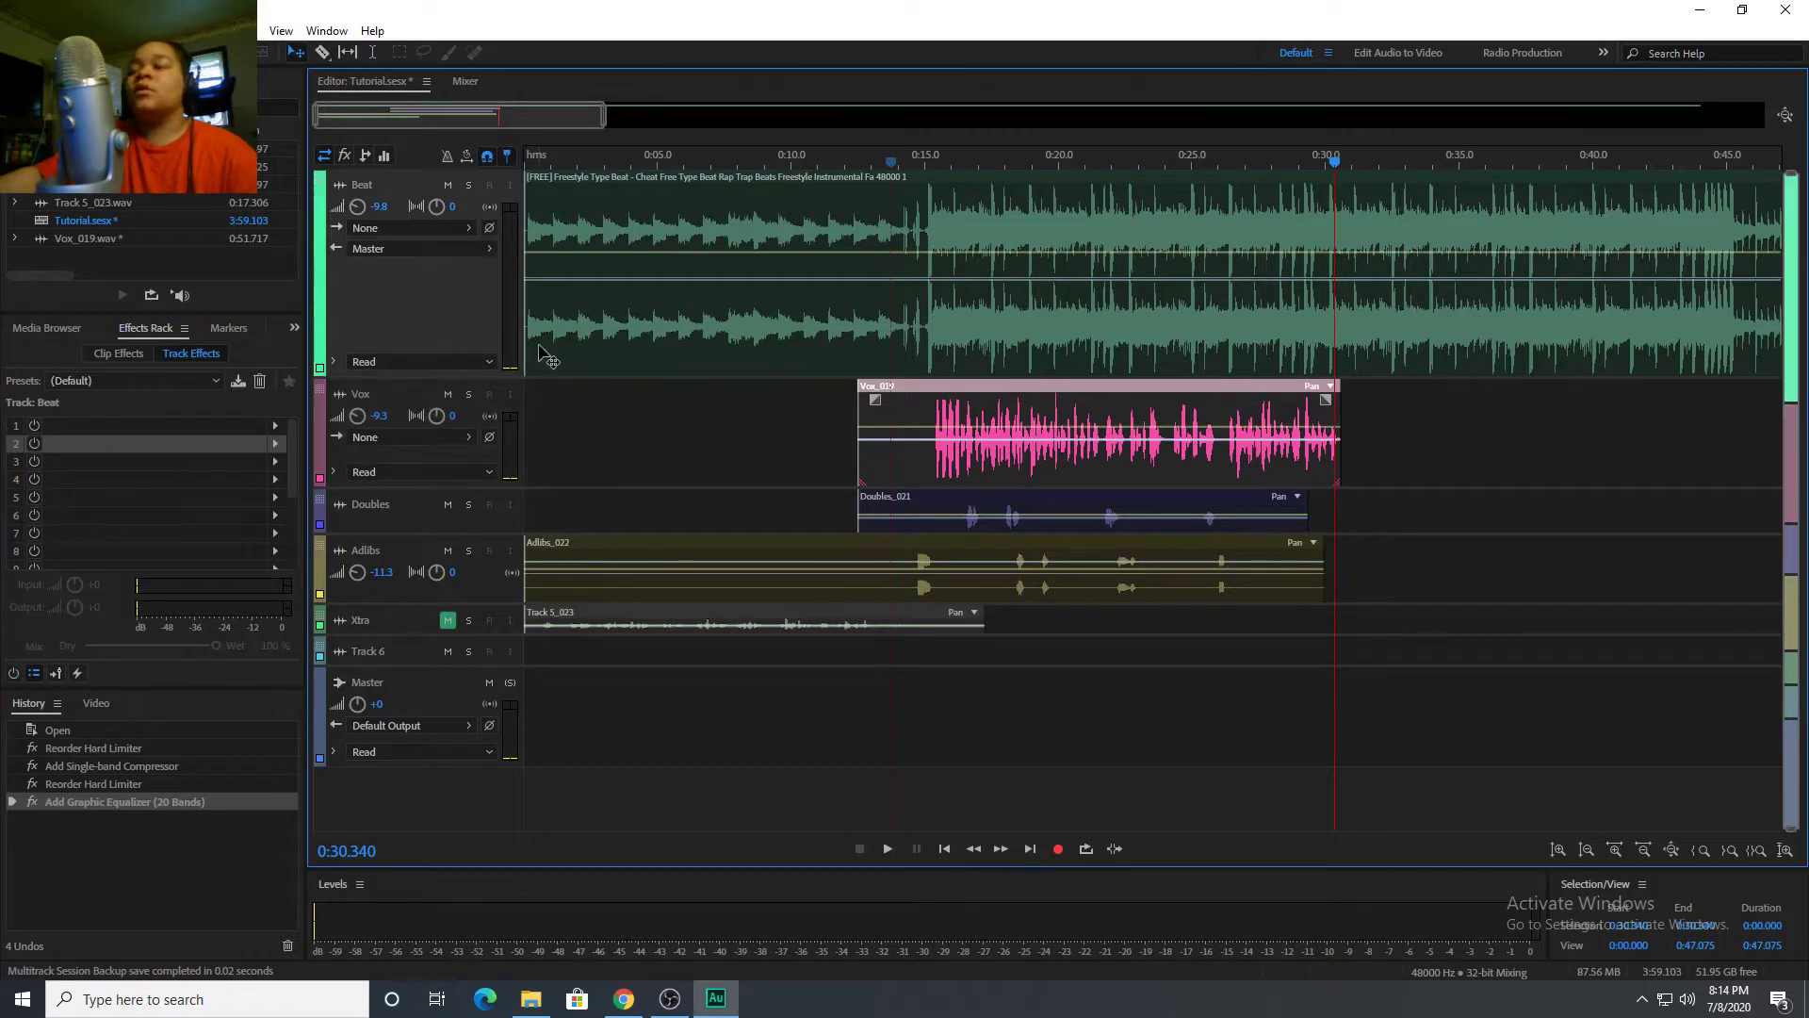
click(468, 185)
drag(381, 206, 416, 217)
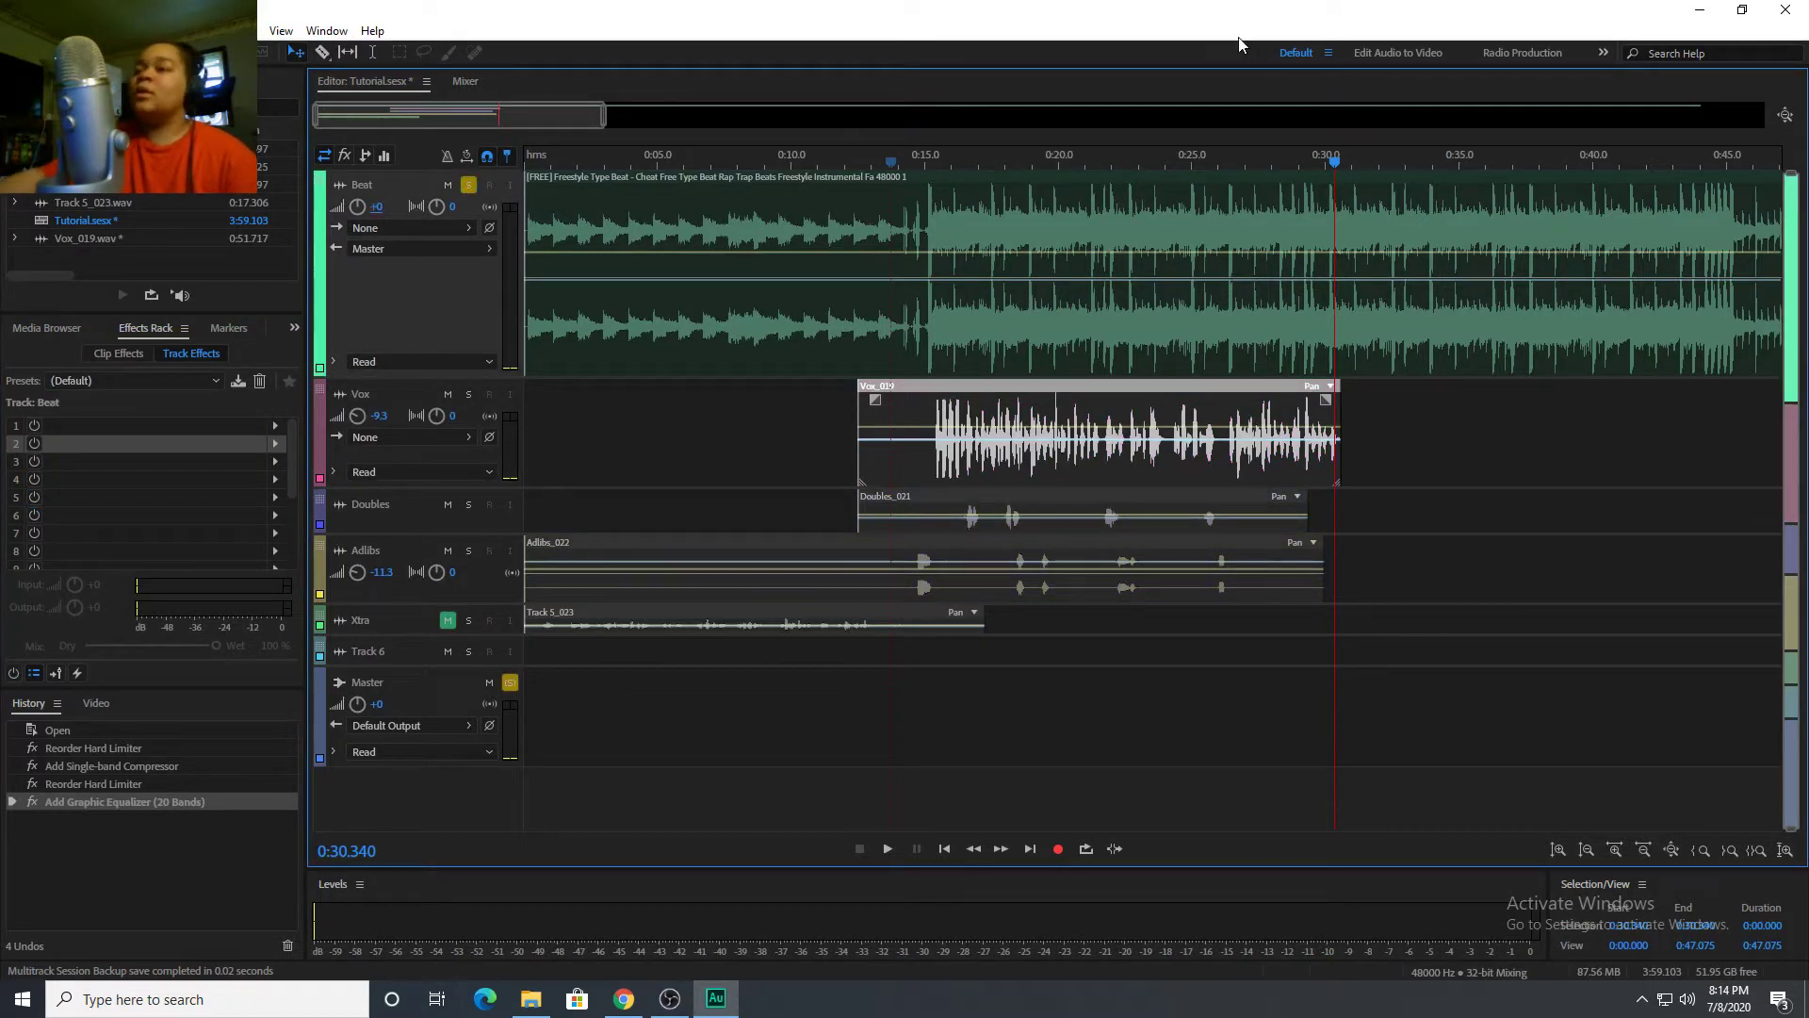
click(913, 162)
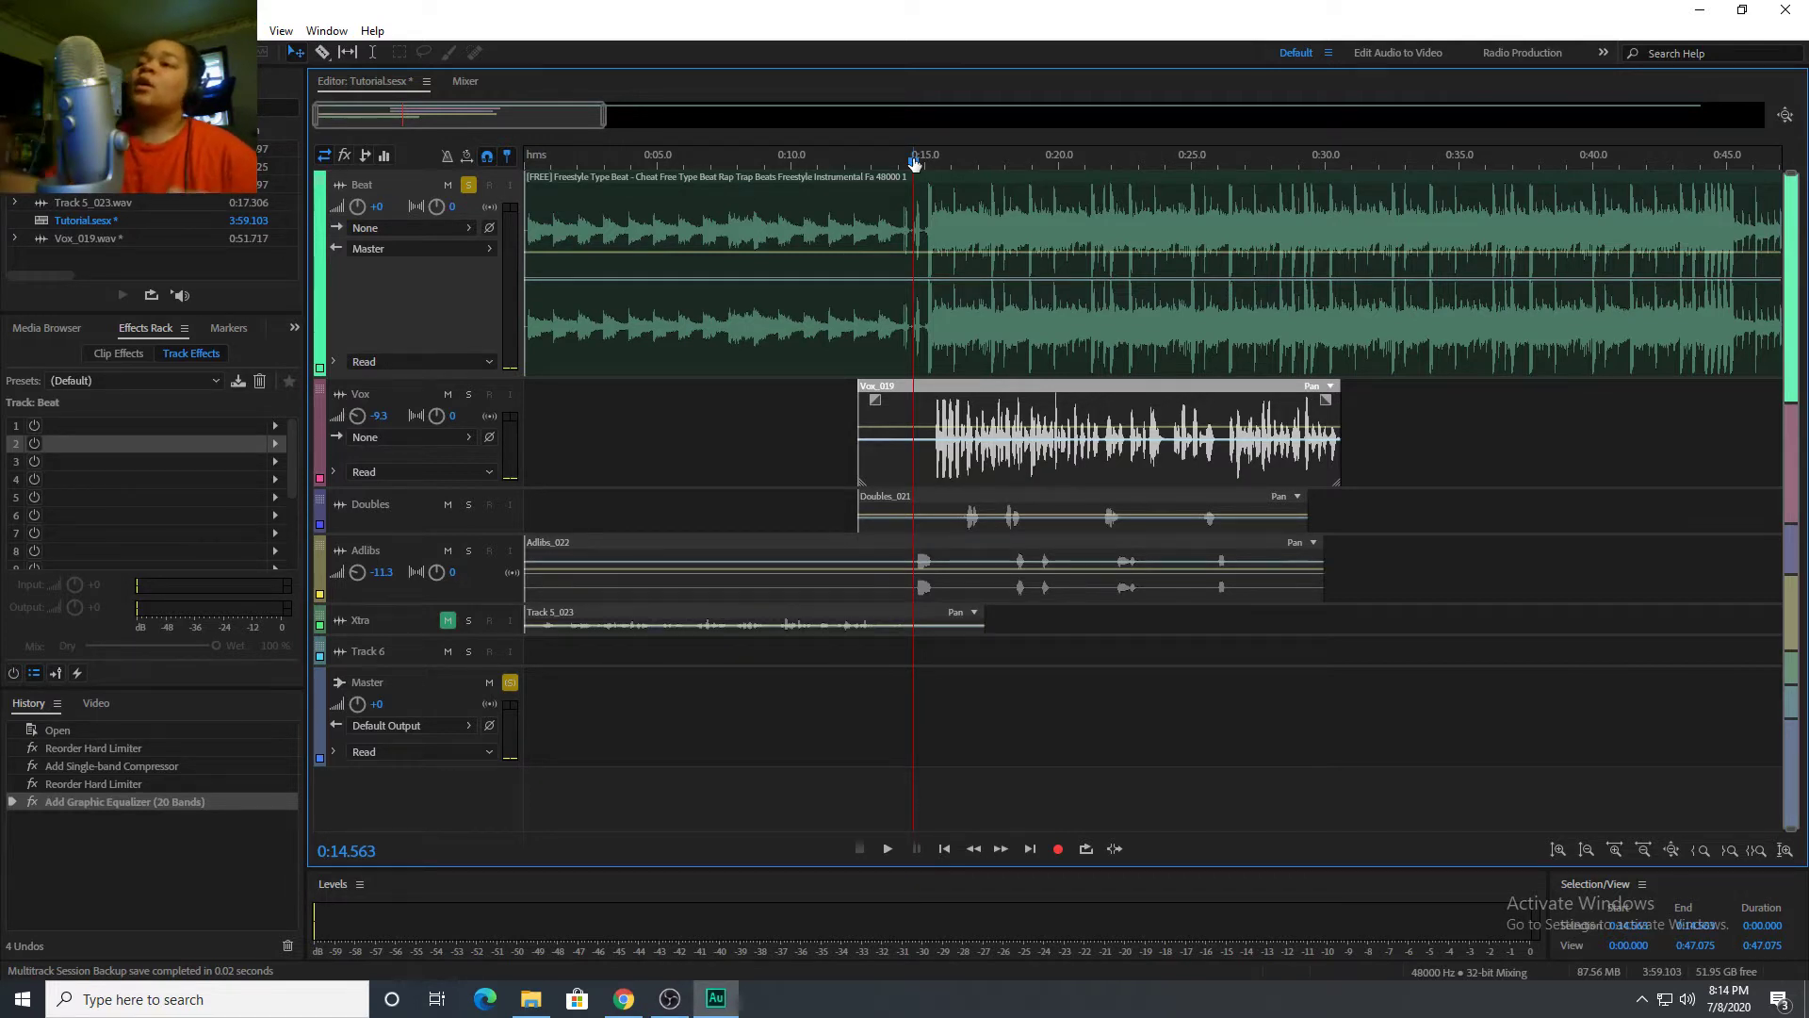
click(381, 207)
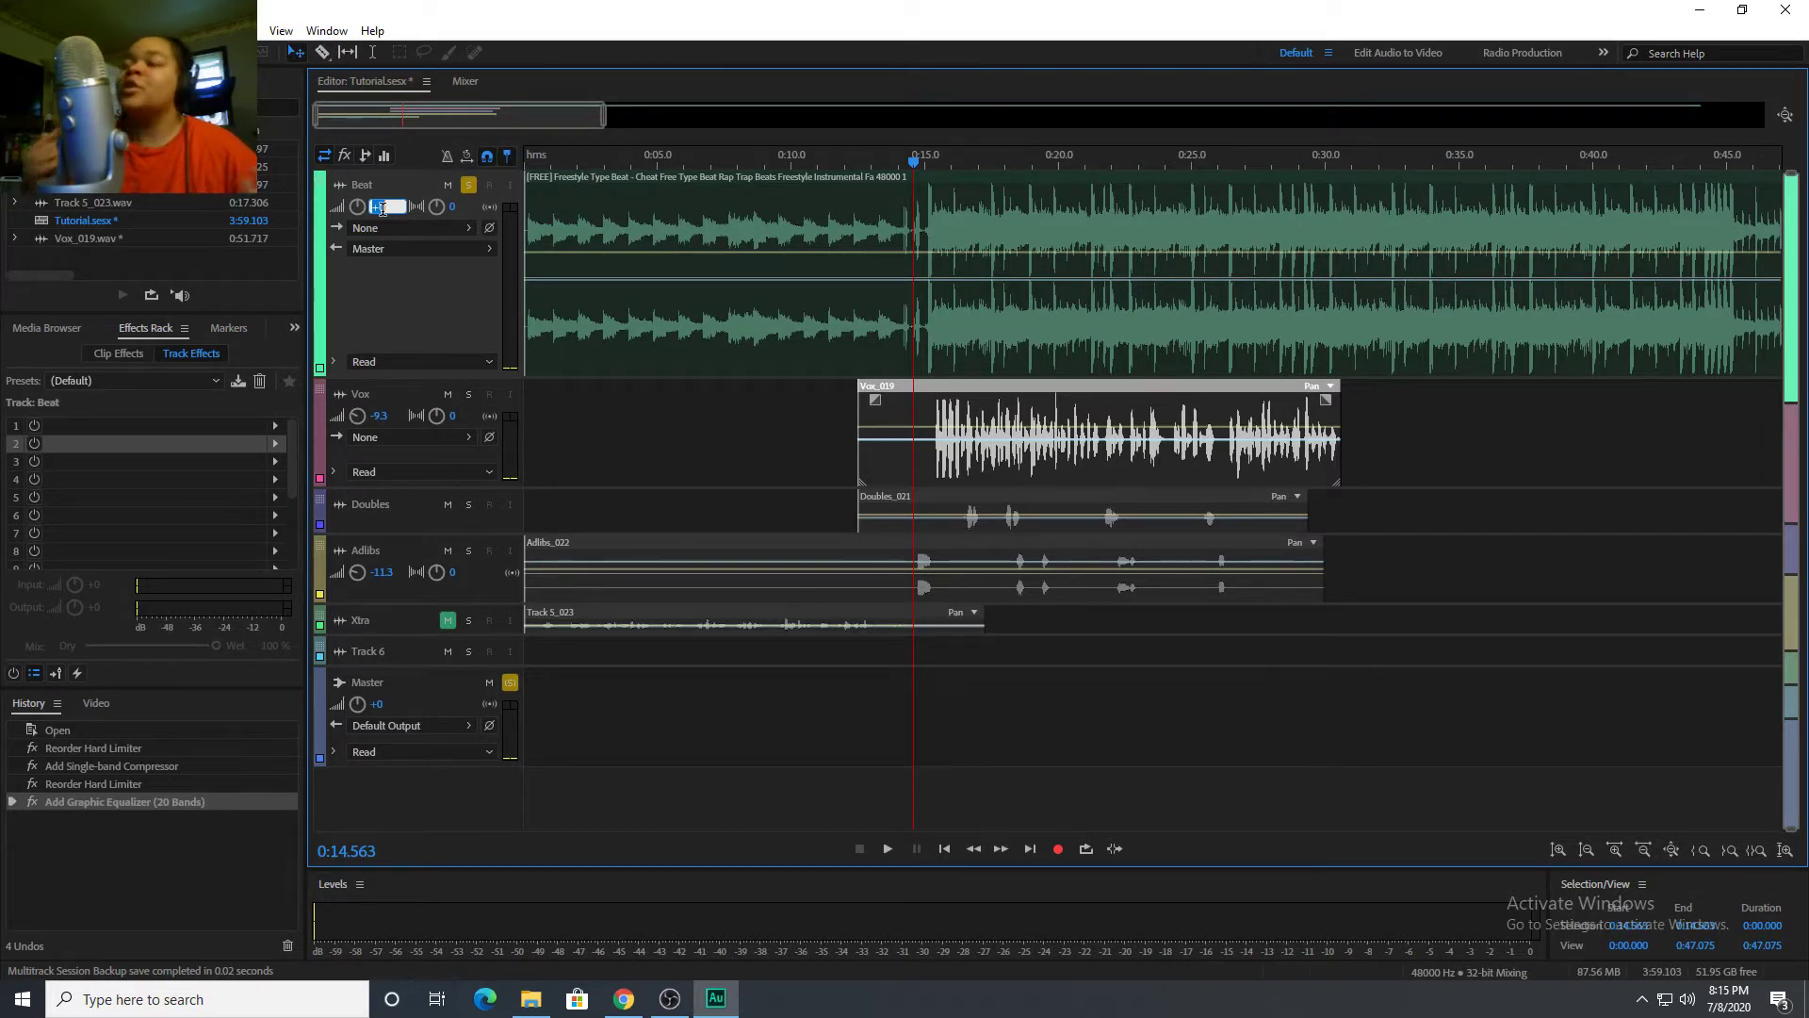
click(398, 287)
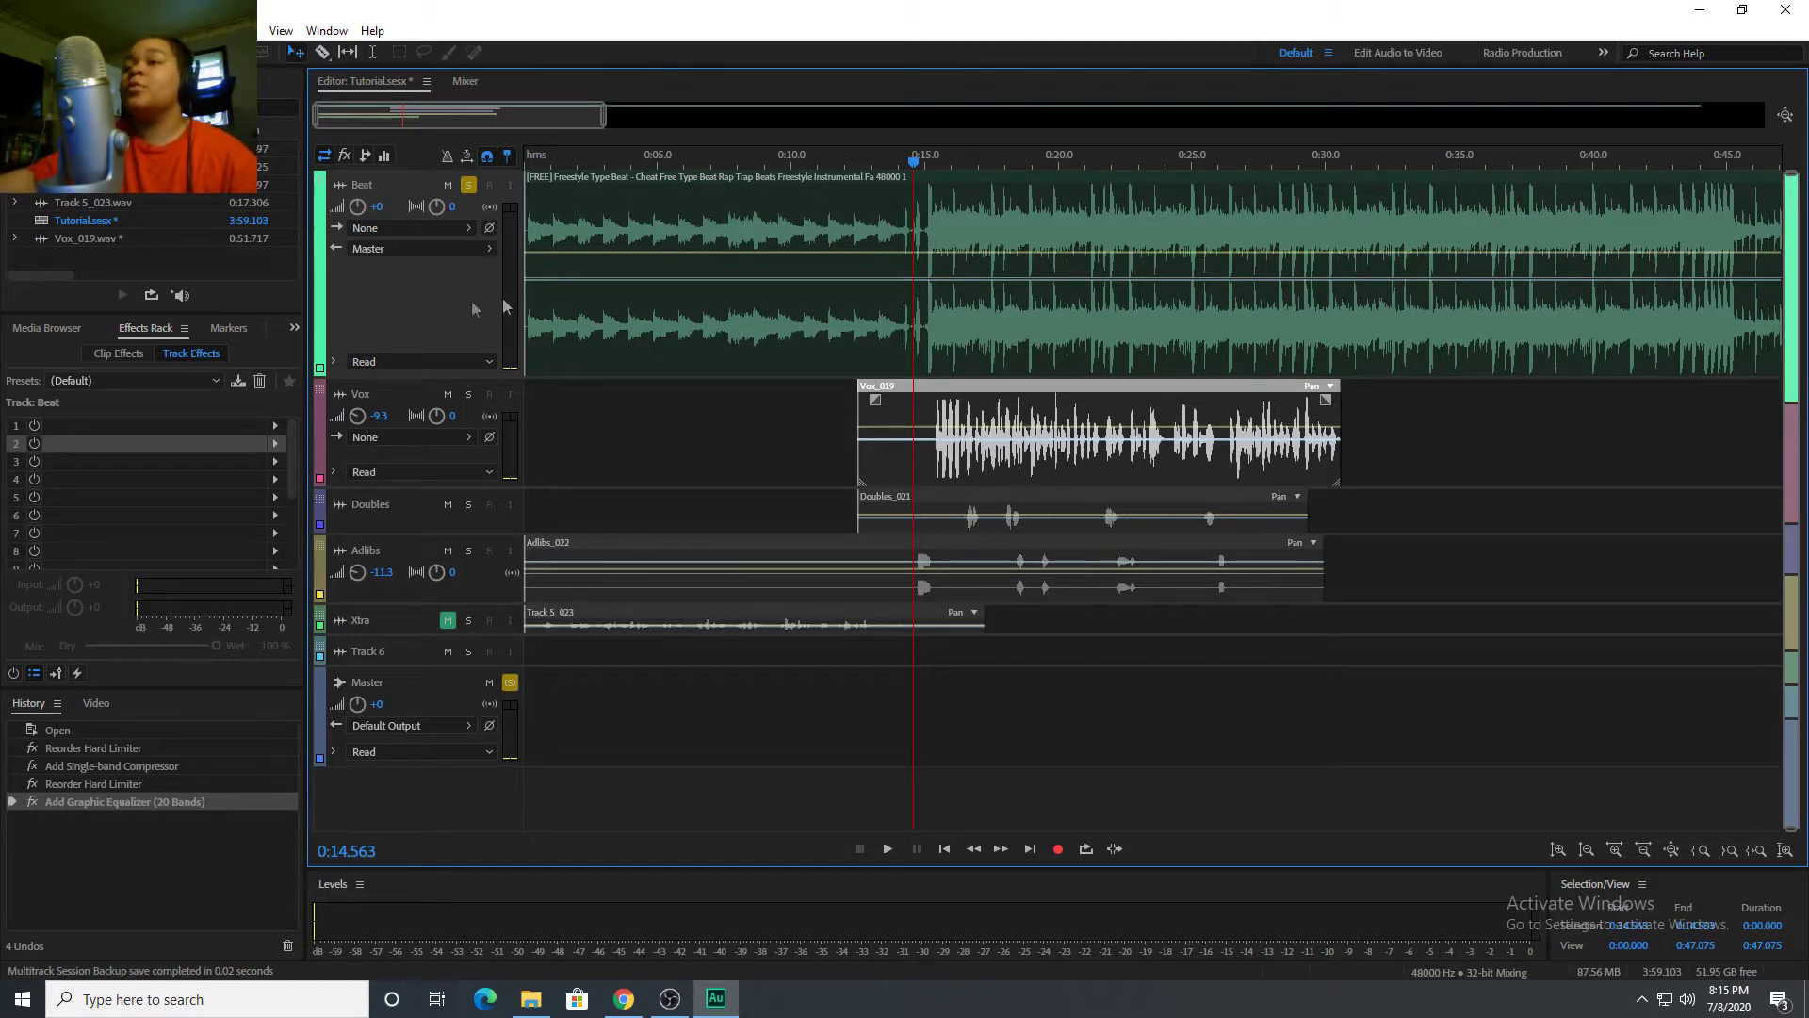
Try a volume of -9.8 dB on the Beat track and play back the soloed beat.
text(-9.8)
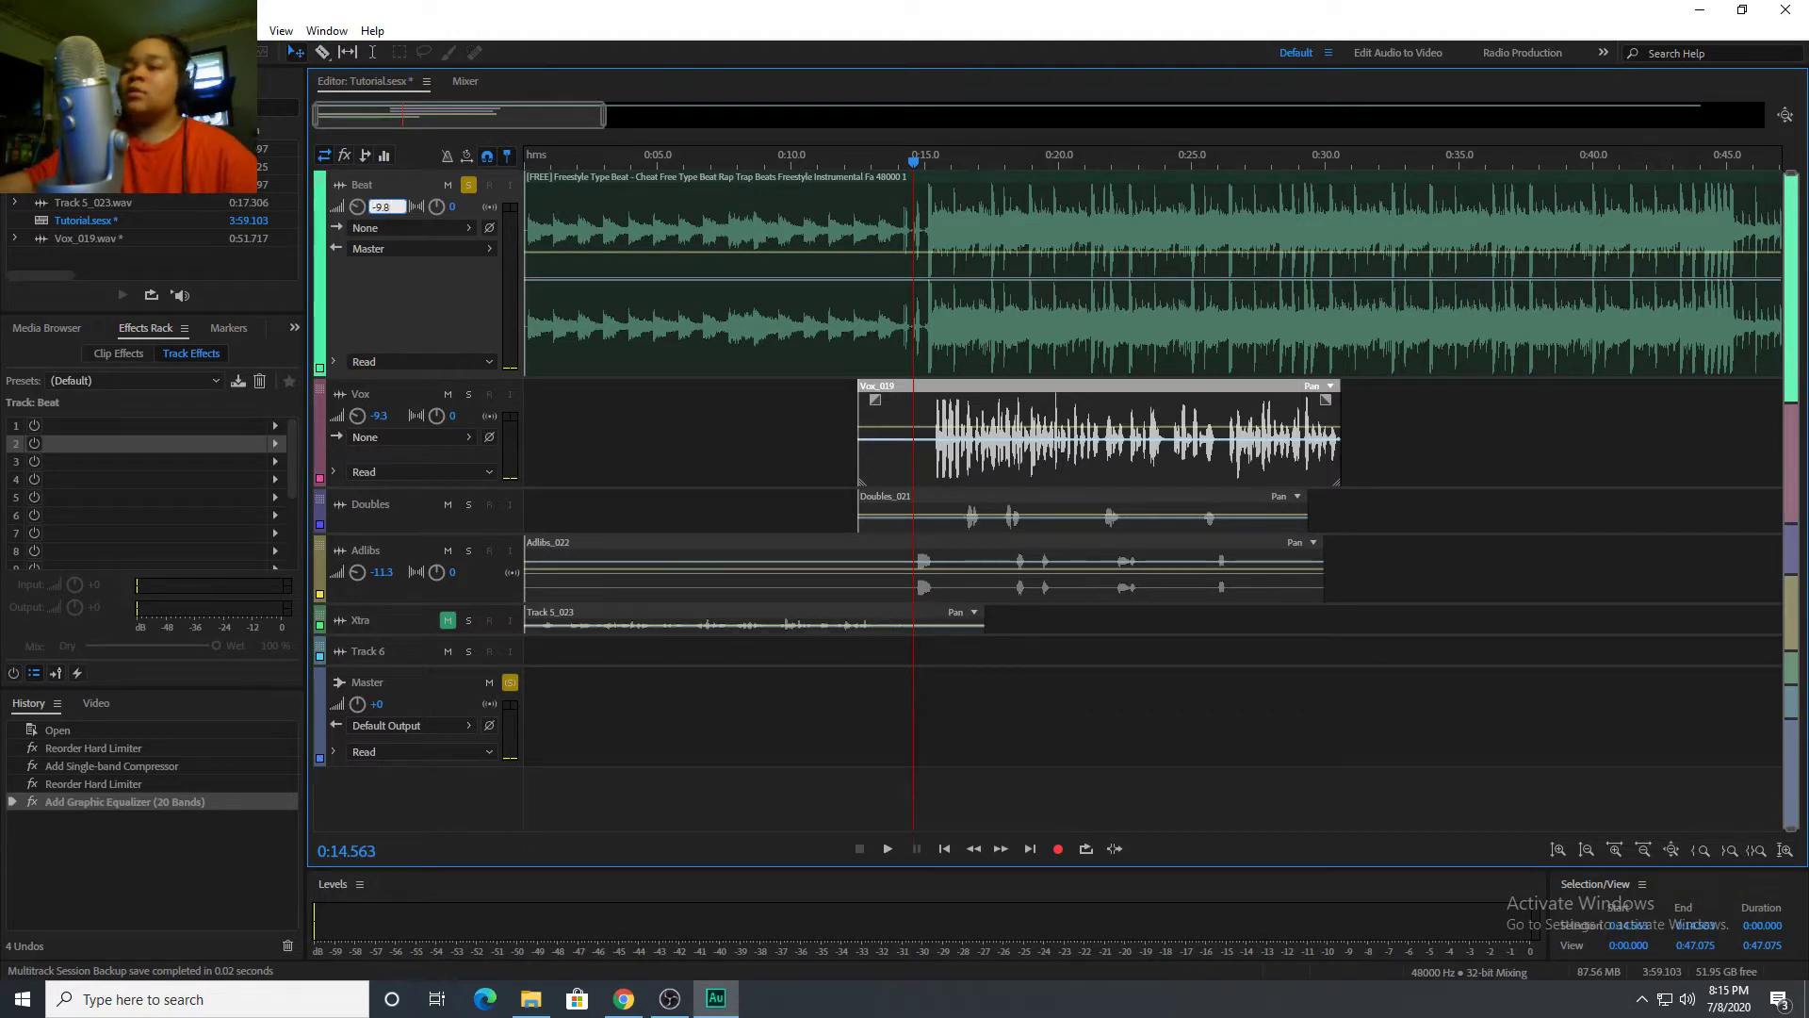
key(Return)
key(space)
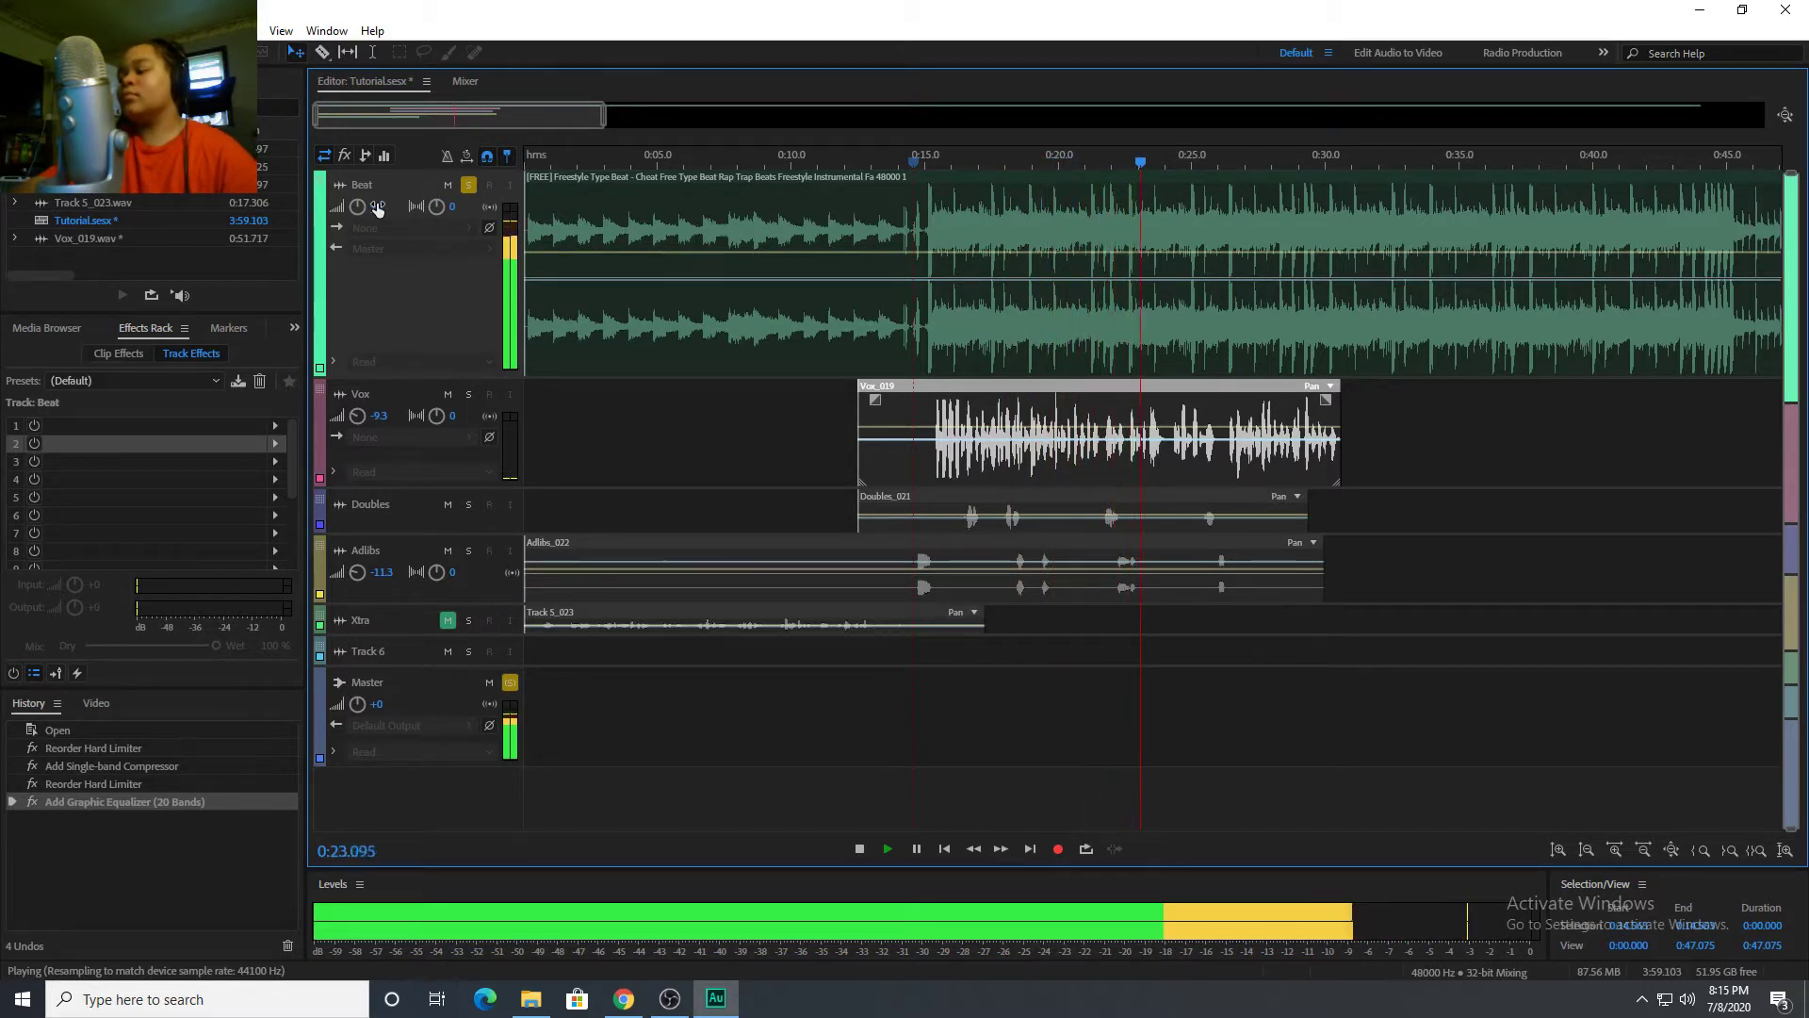
key(space)
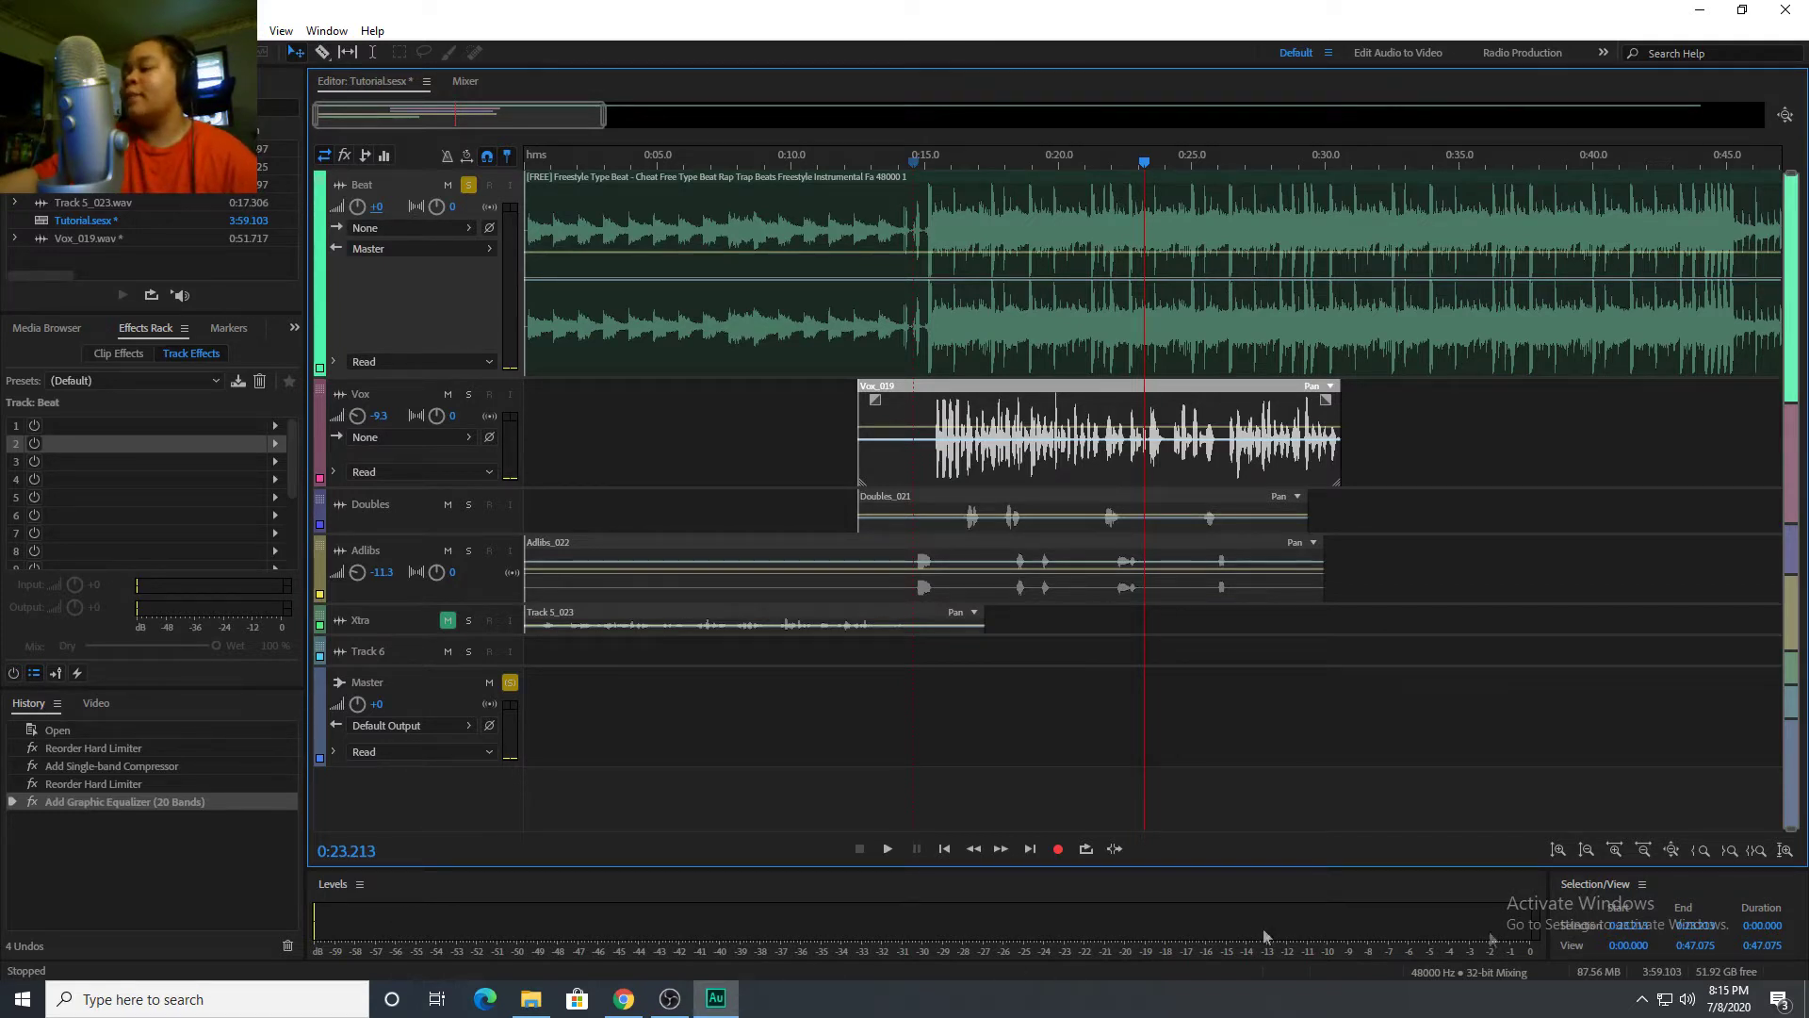
Set the Beat track's volume to -9.8 dB and play the soloed beat from about 0:14.8.
click(919, 162)
click(381, 203)
key(Return)
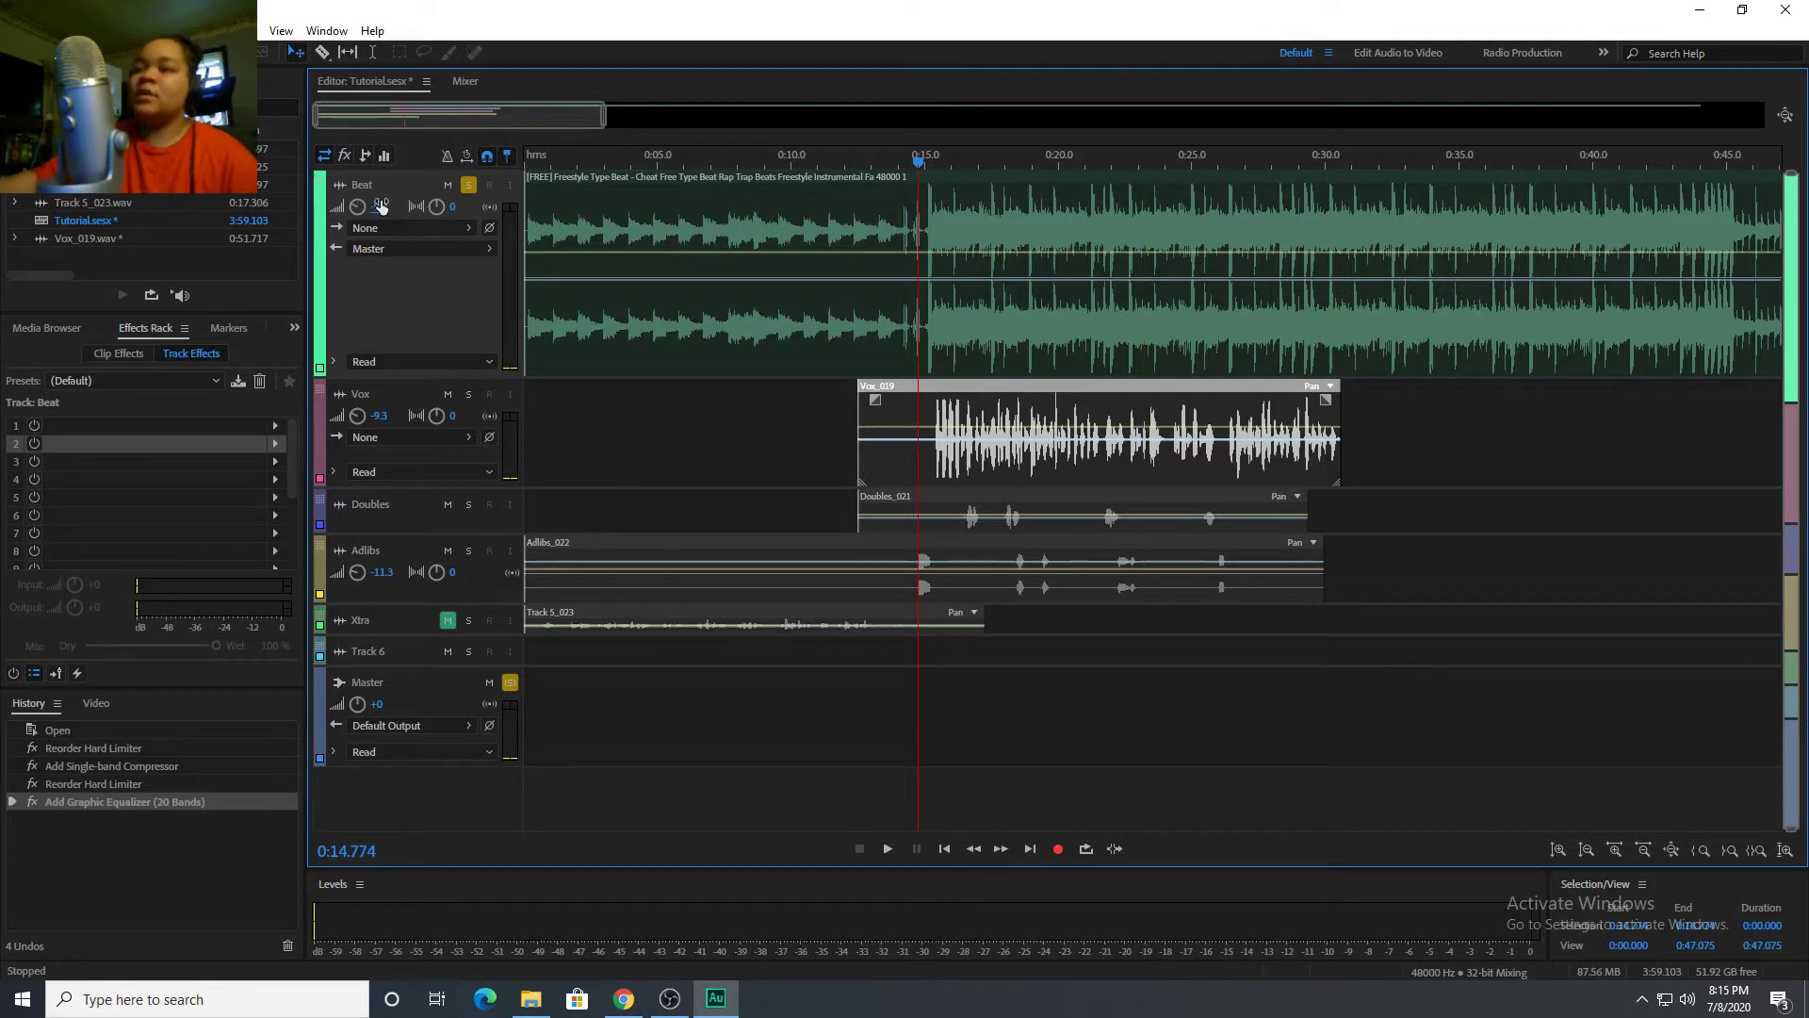
key(space)
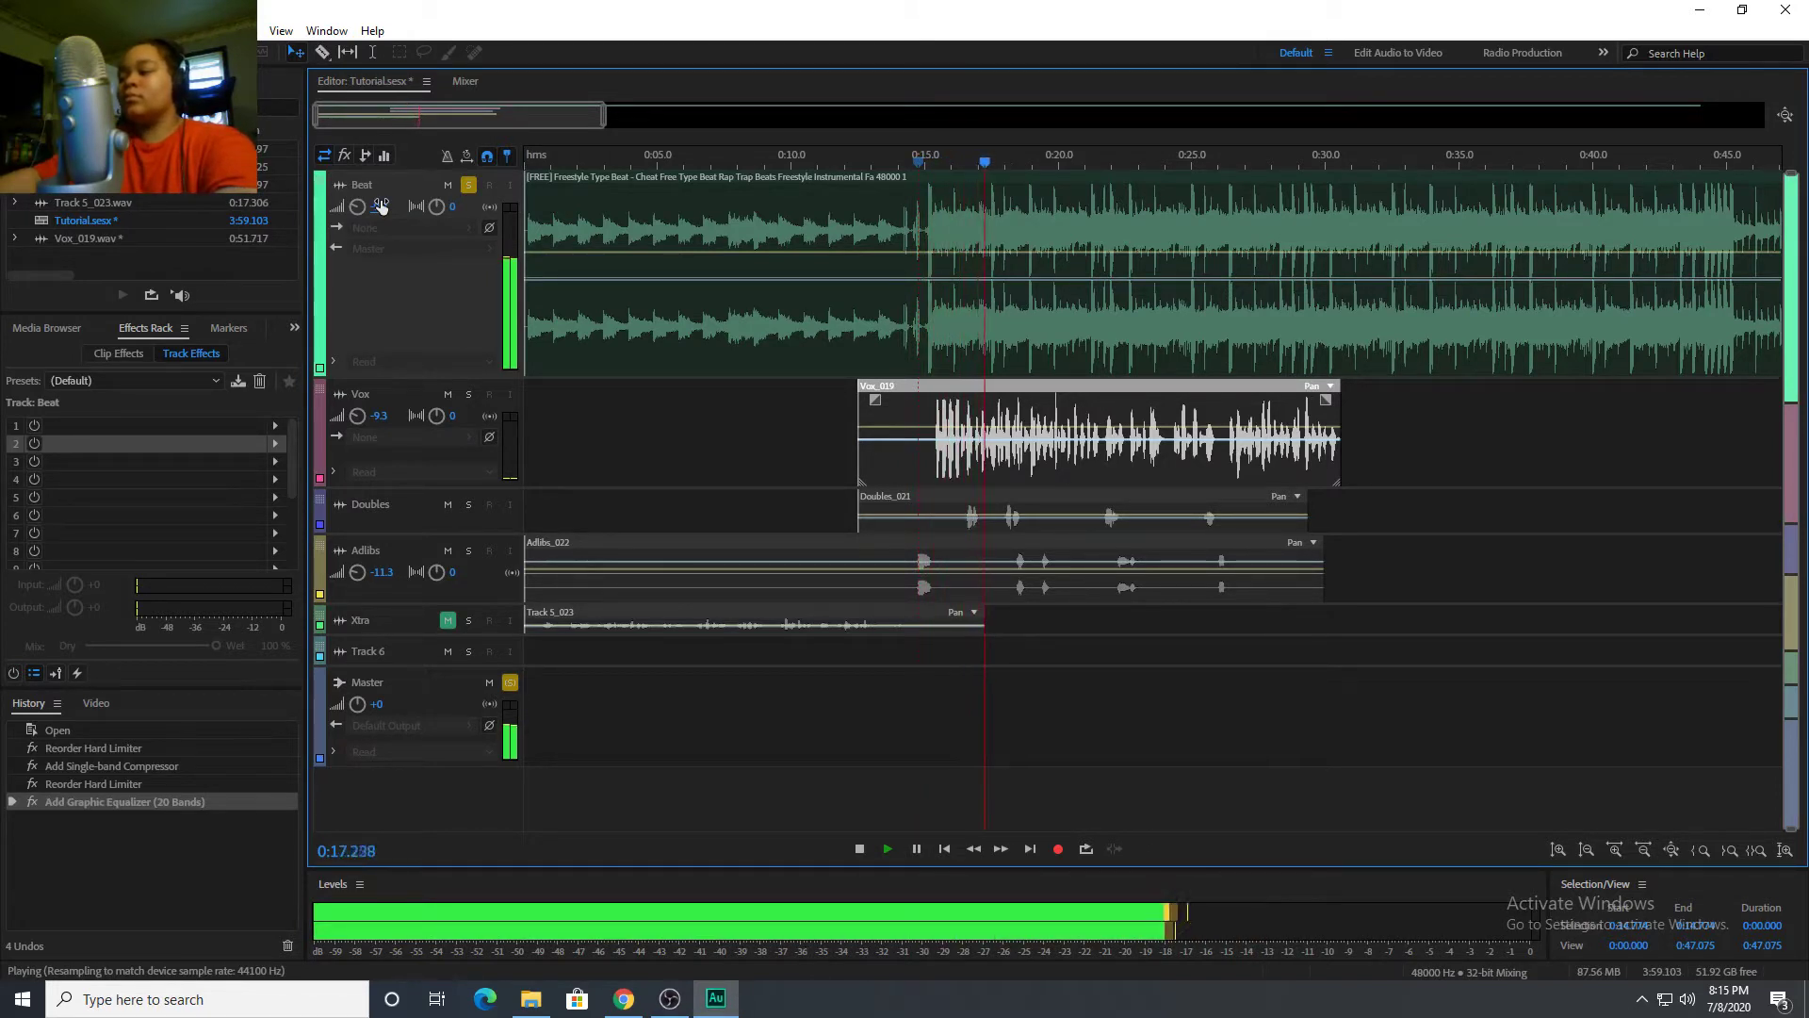
key(space)
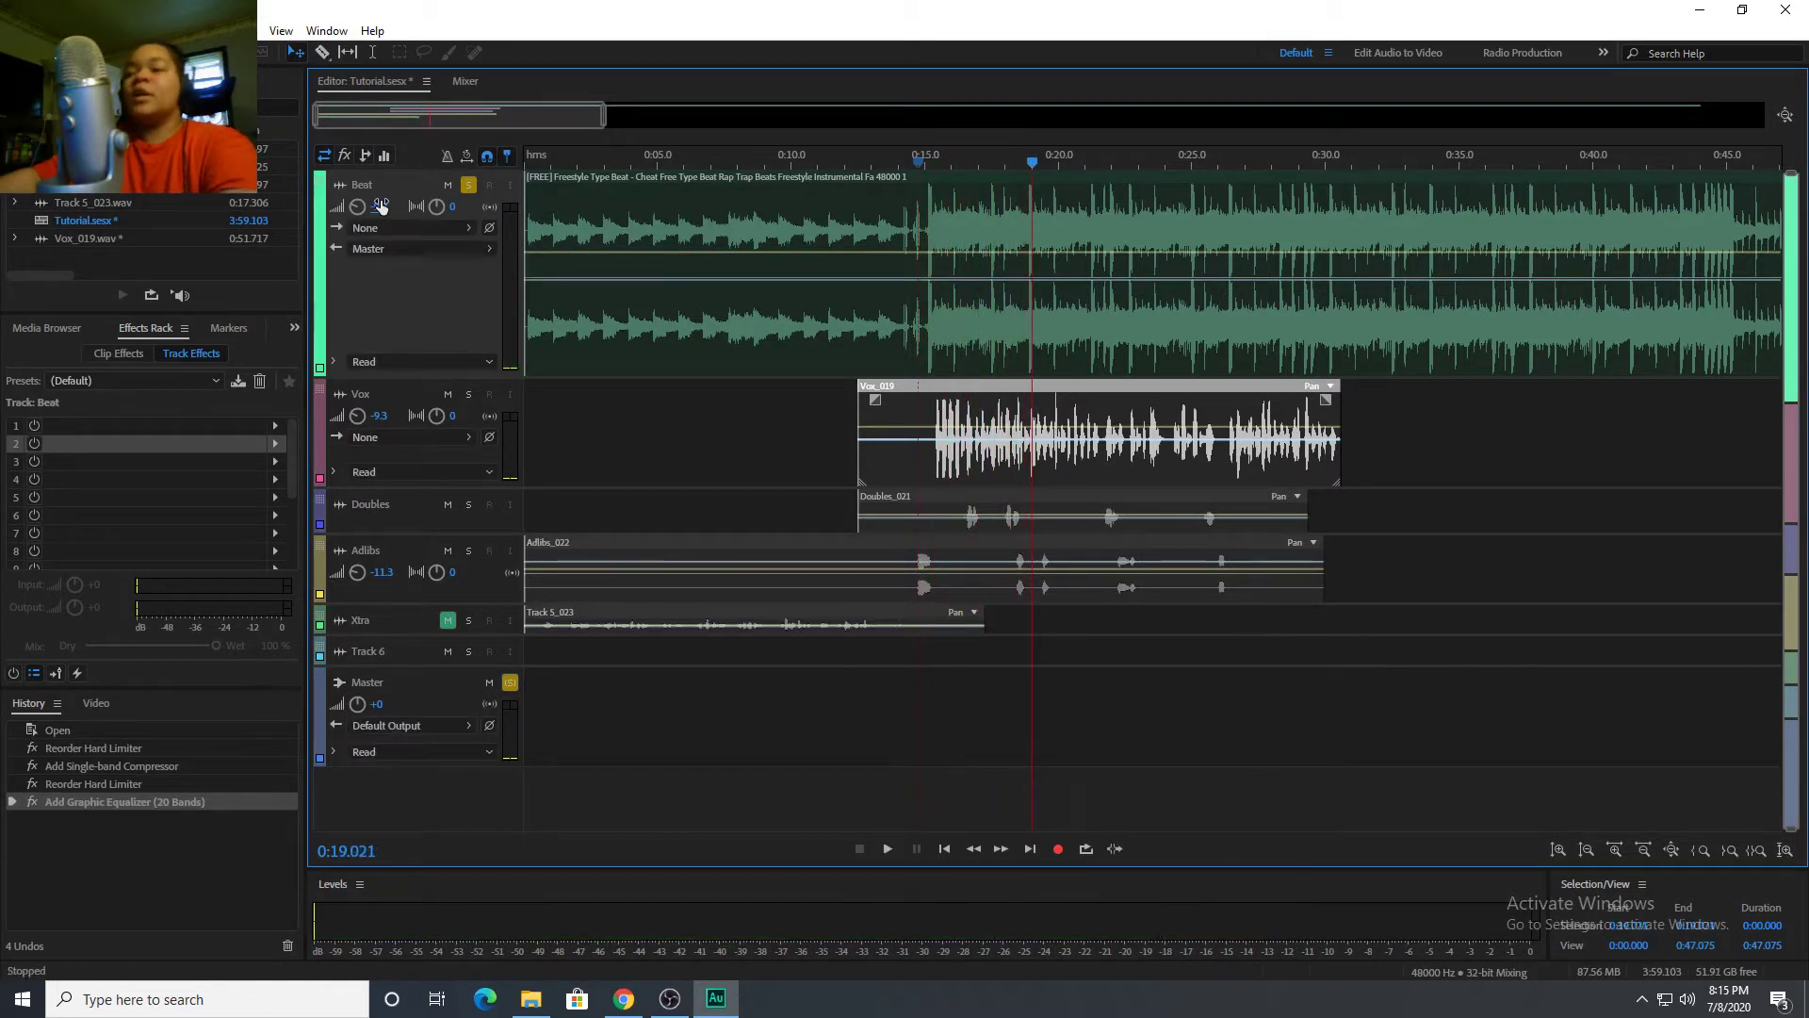
Take the Beat track out of solo and solo the Vox track instead.
click(392, 399)
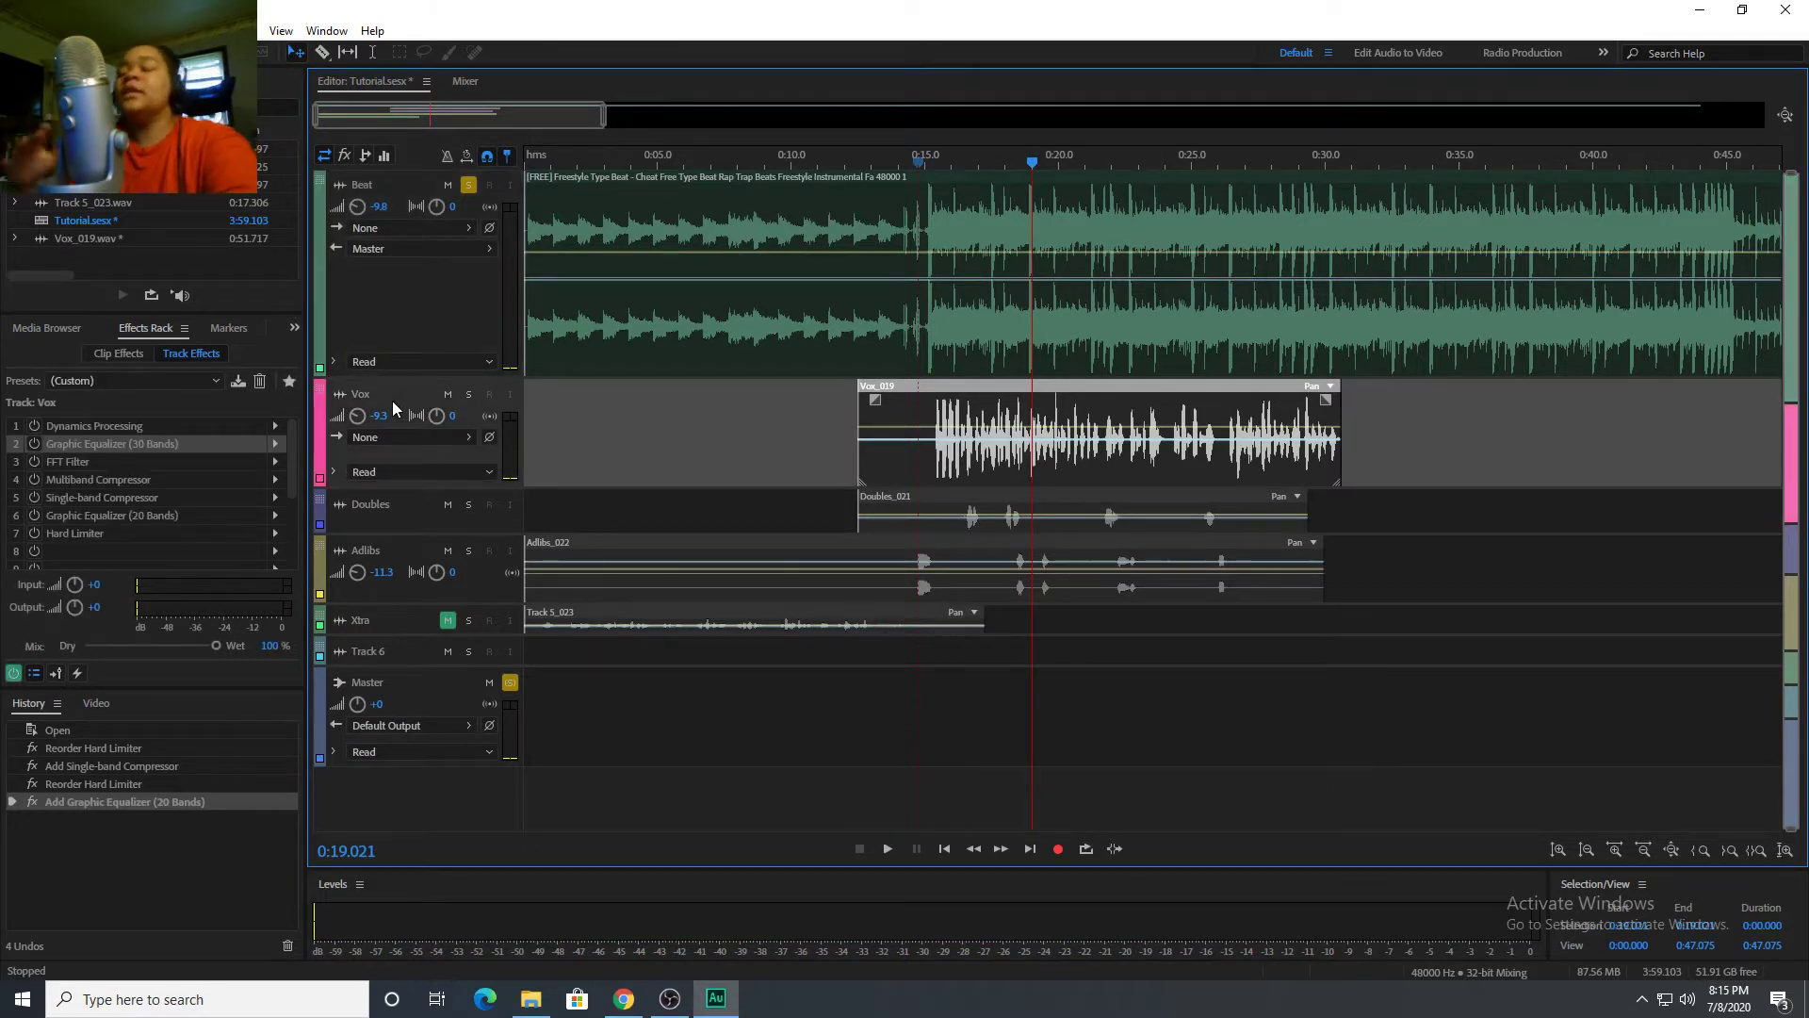
click(468, 186)
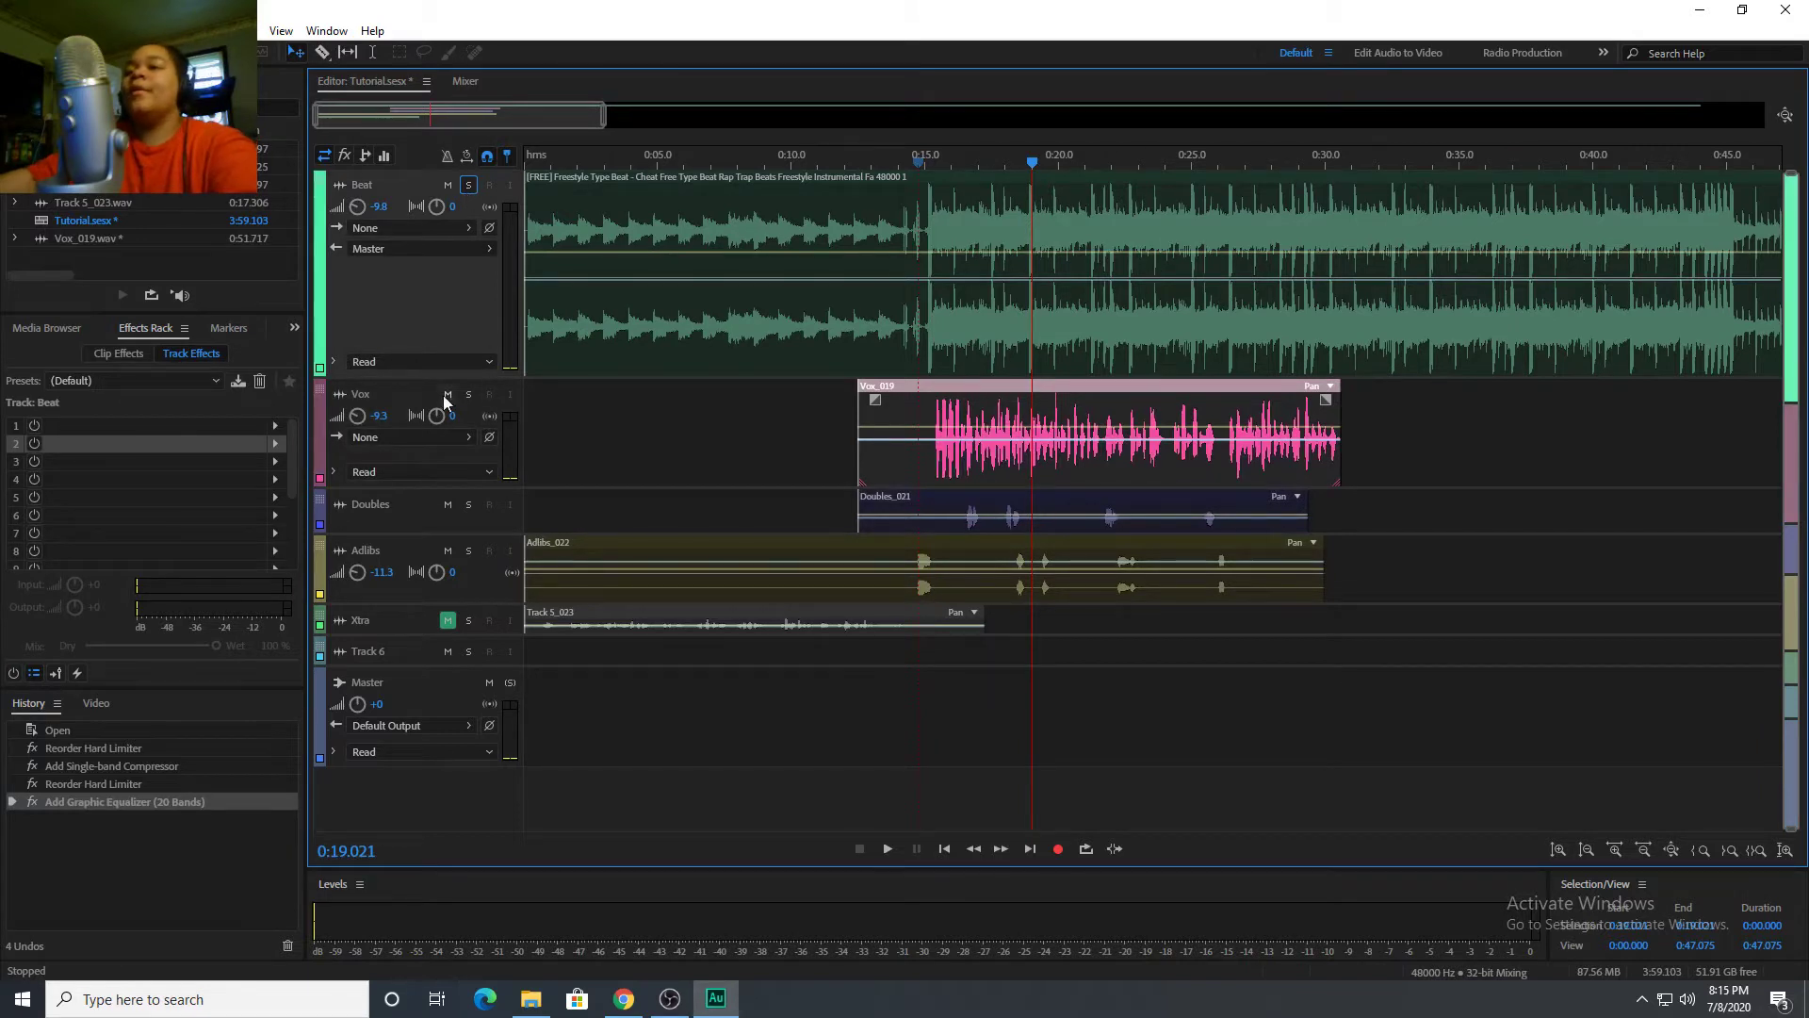
click(468, 394)
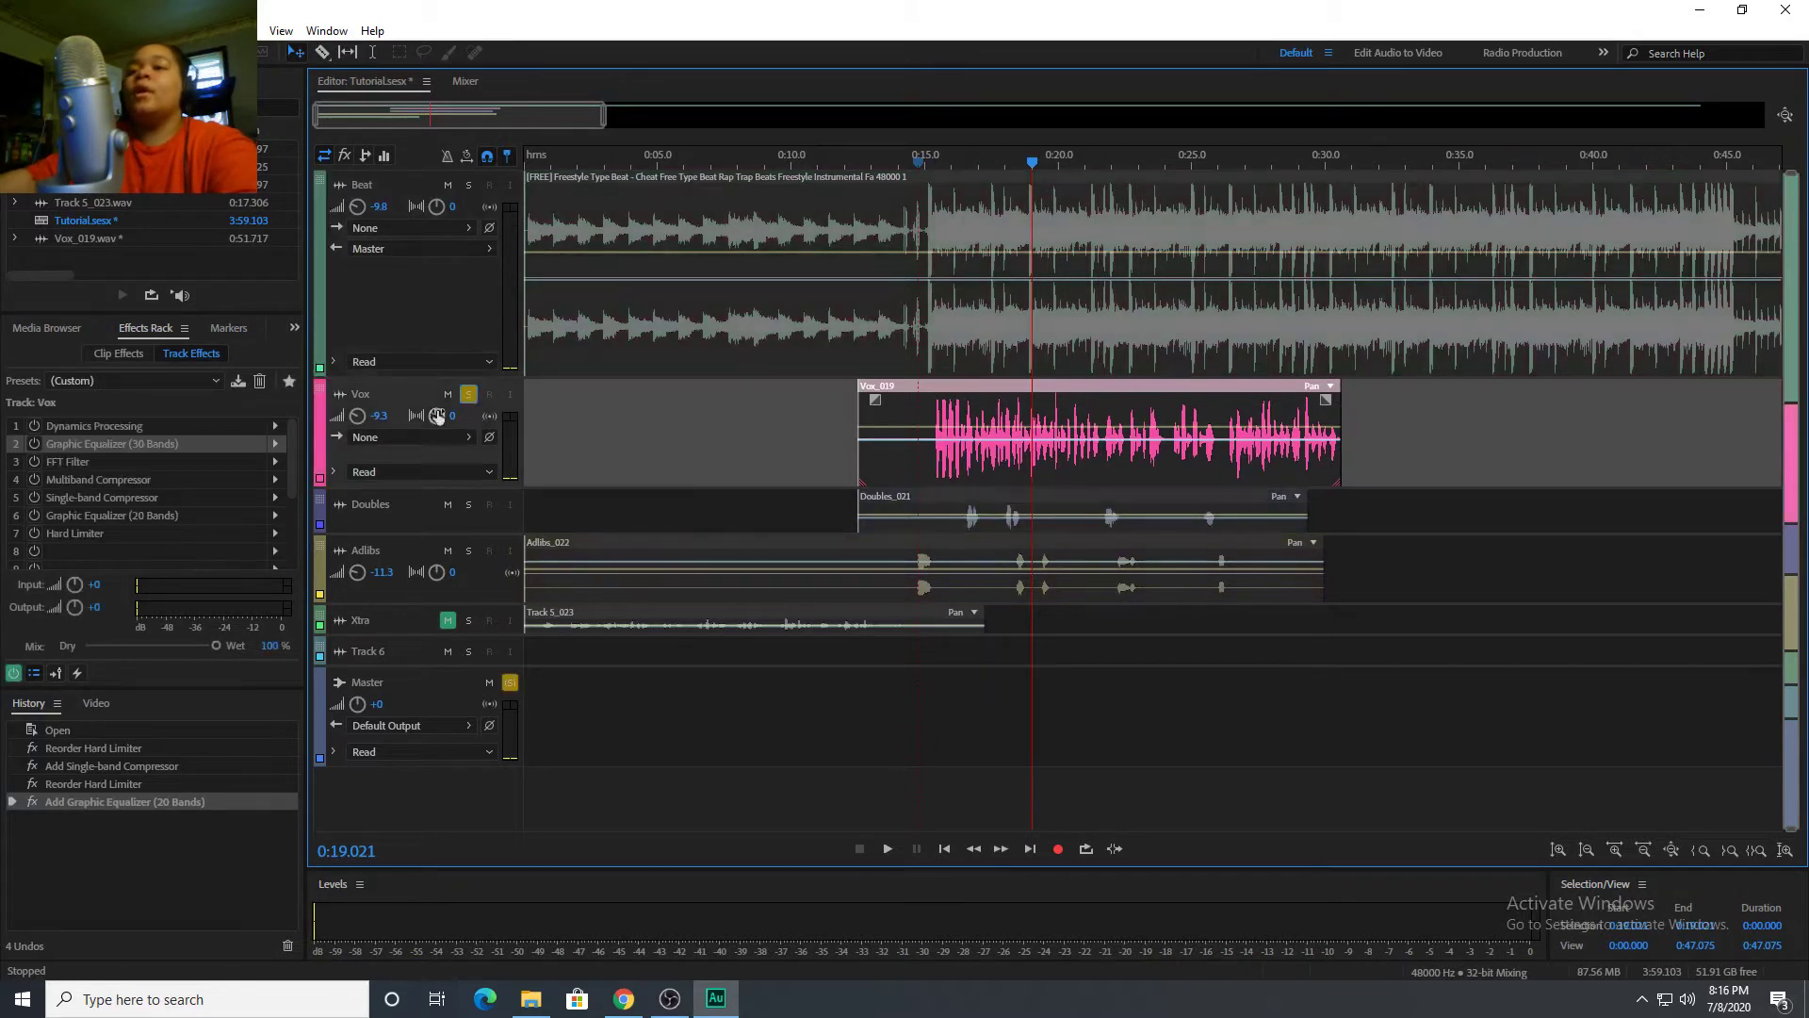
Enable Dynamics Processing with the DeEsser Medium preset on the Vox track and play the soloed vocal.
click(90, 429)
double_click(90, 432)
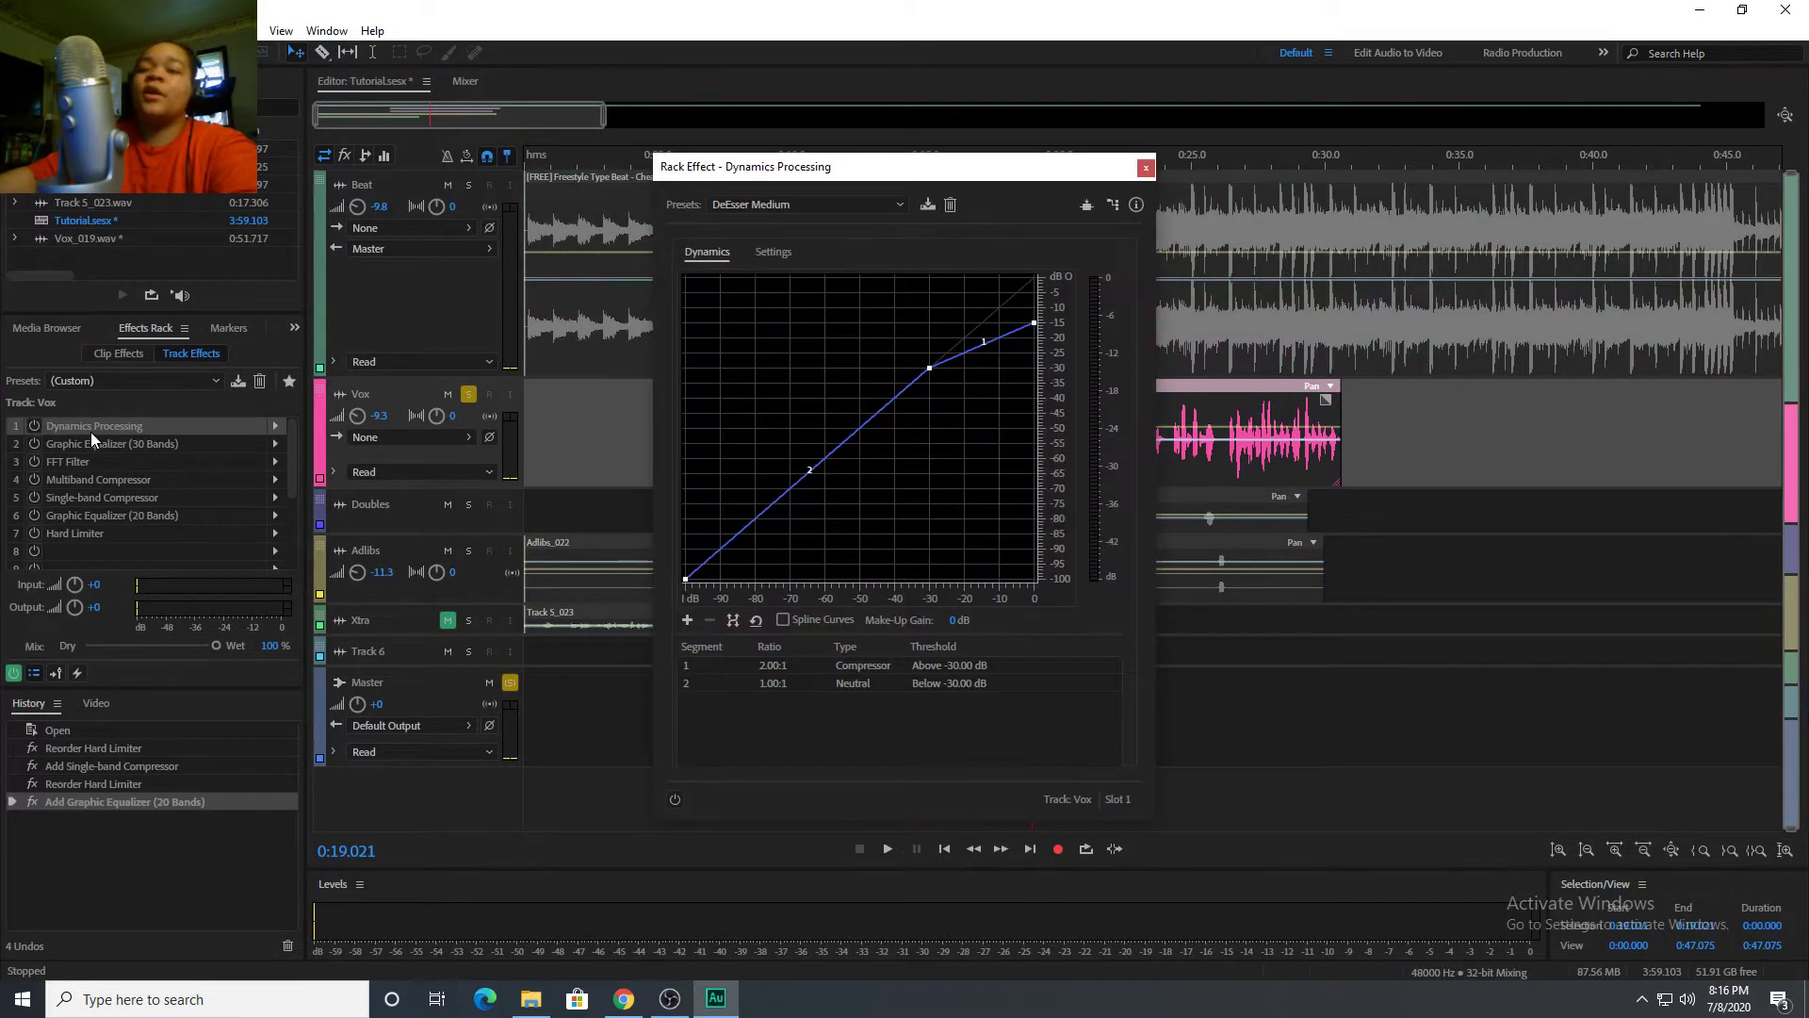
click(854, 206)
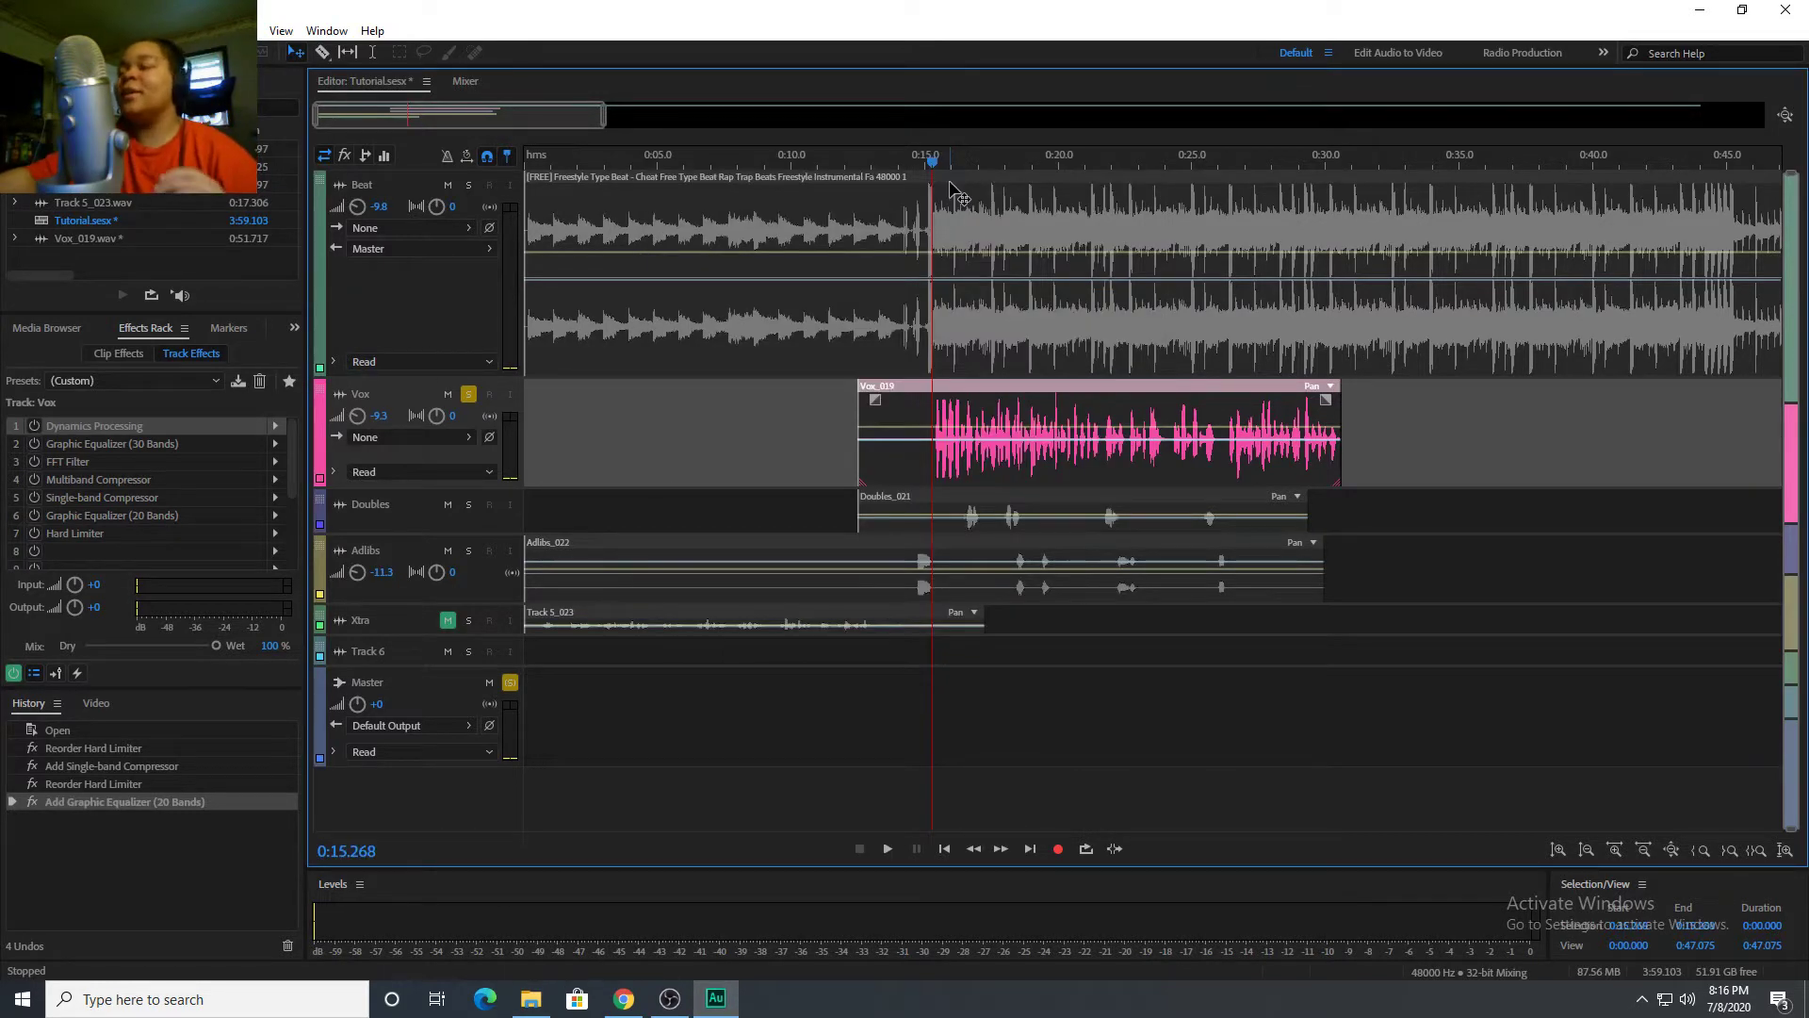
key(space)
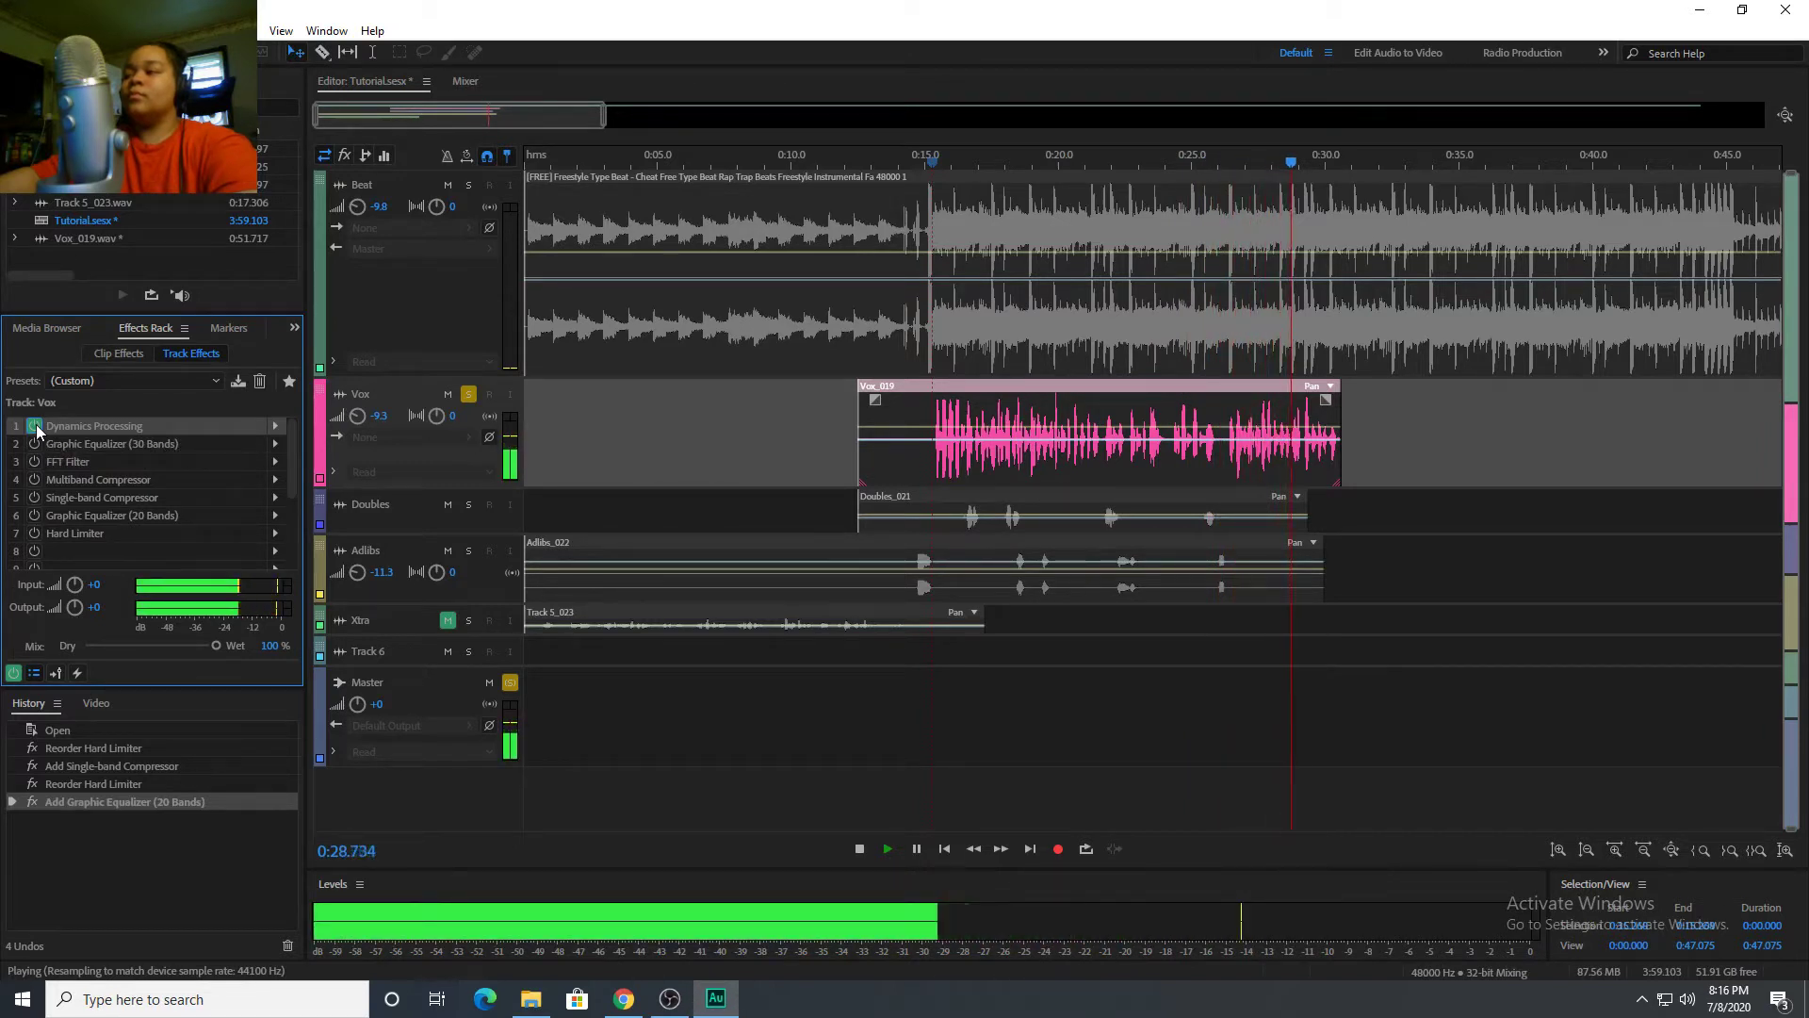
key(space)
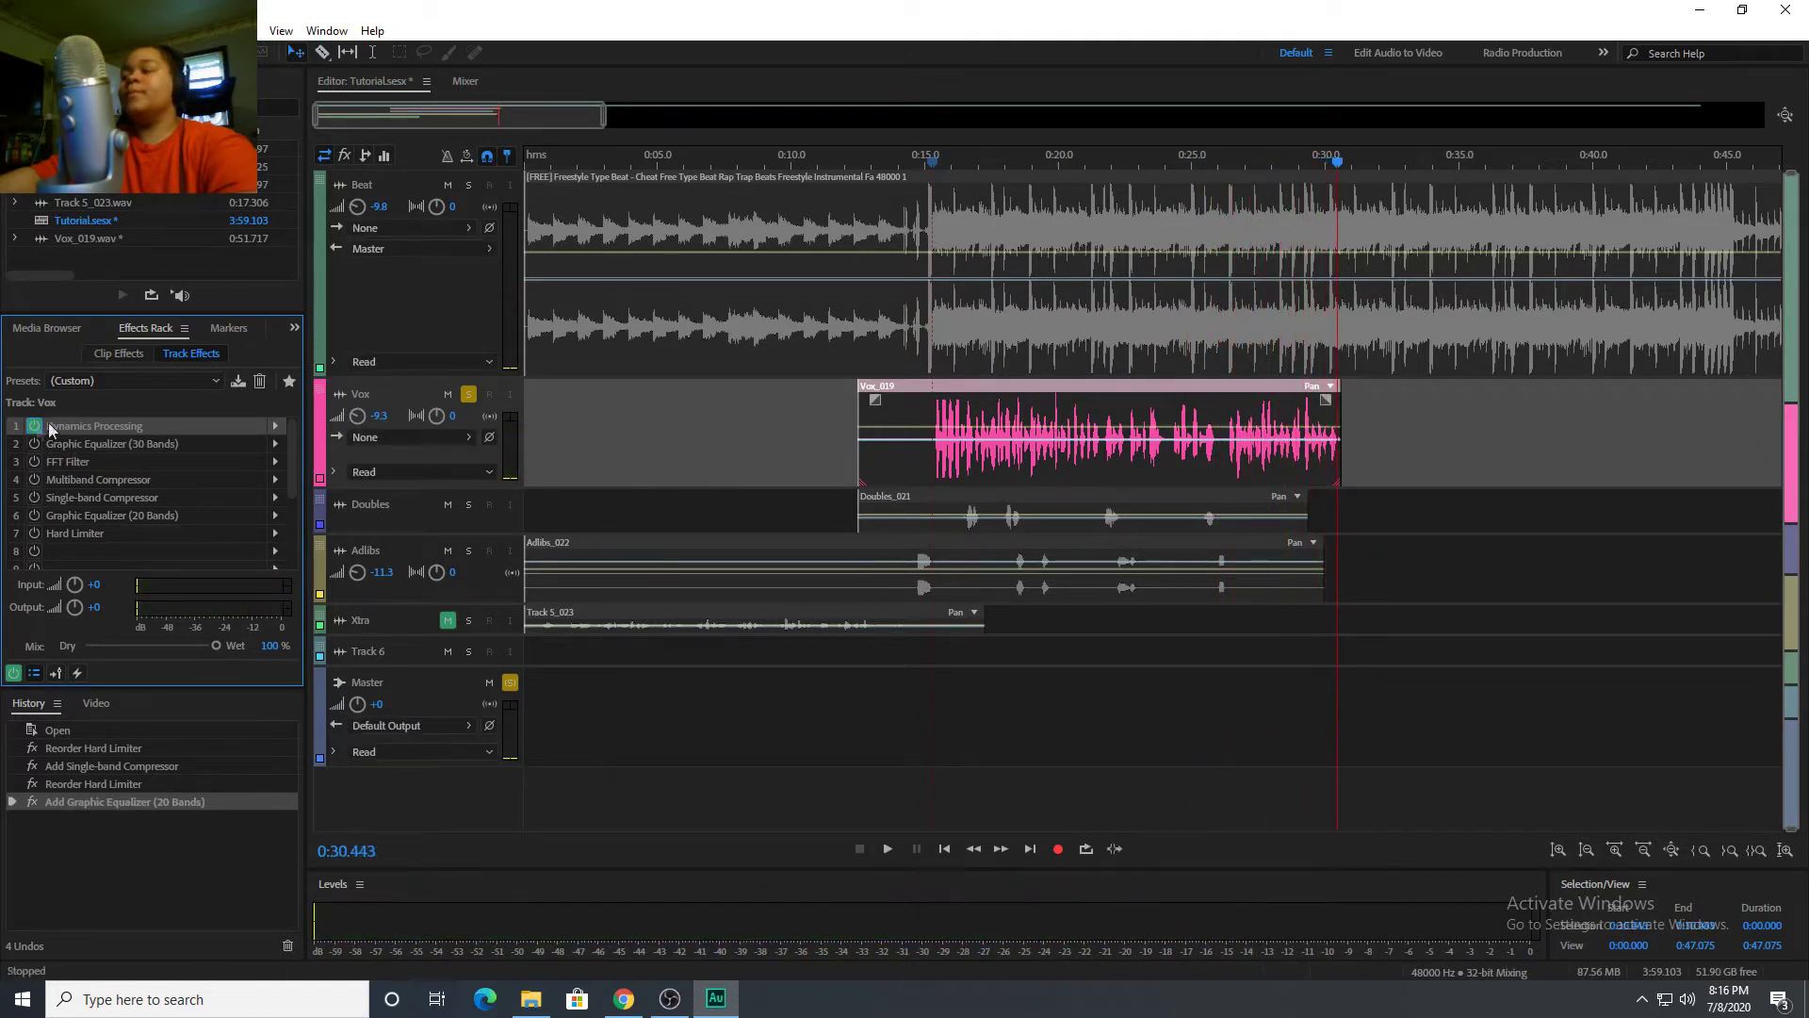
Enable the Graphic Equalizer (30 Bands) on the Vox track and play the vocal from about 0:15 with its settings open.
click(919, 162)
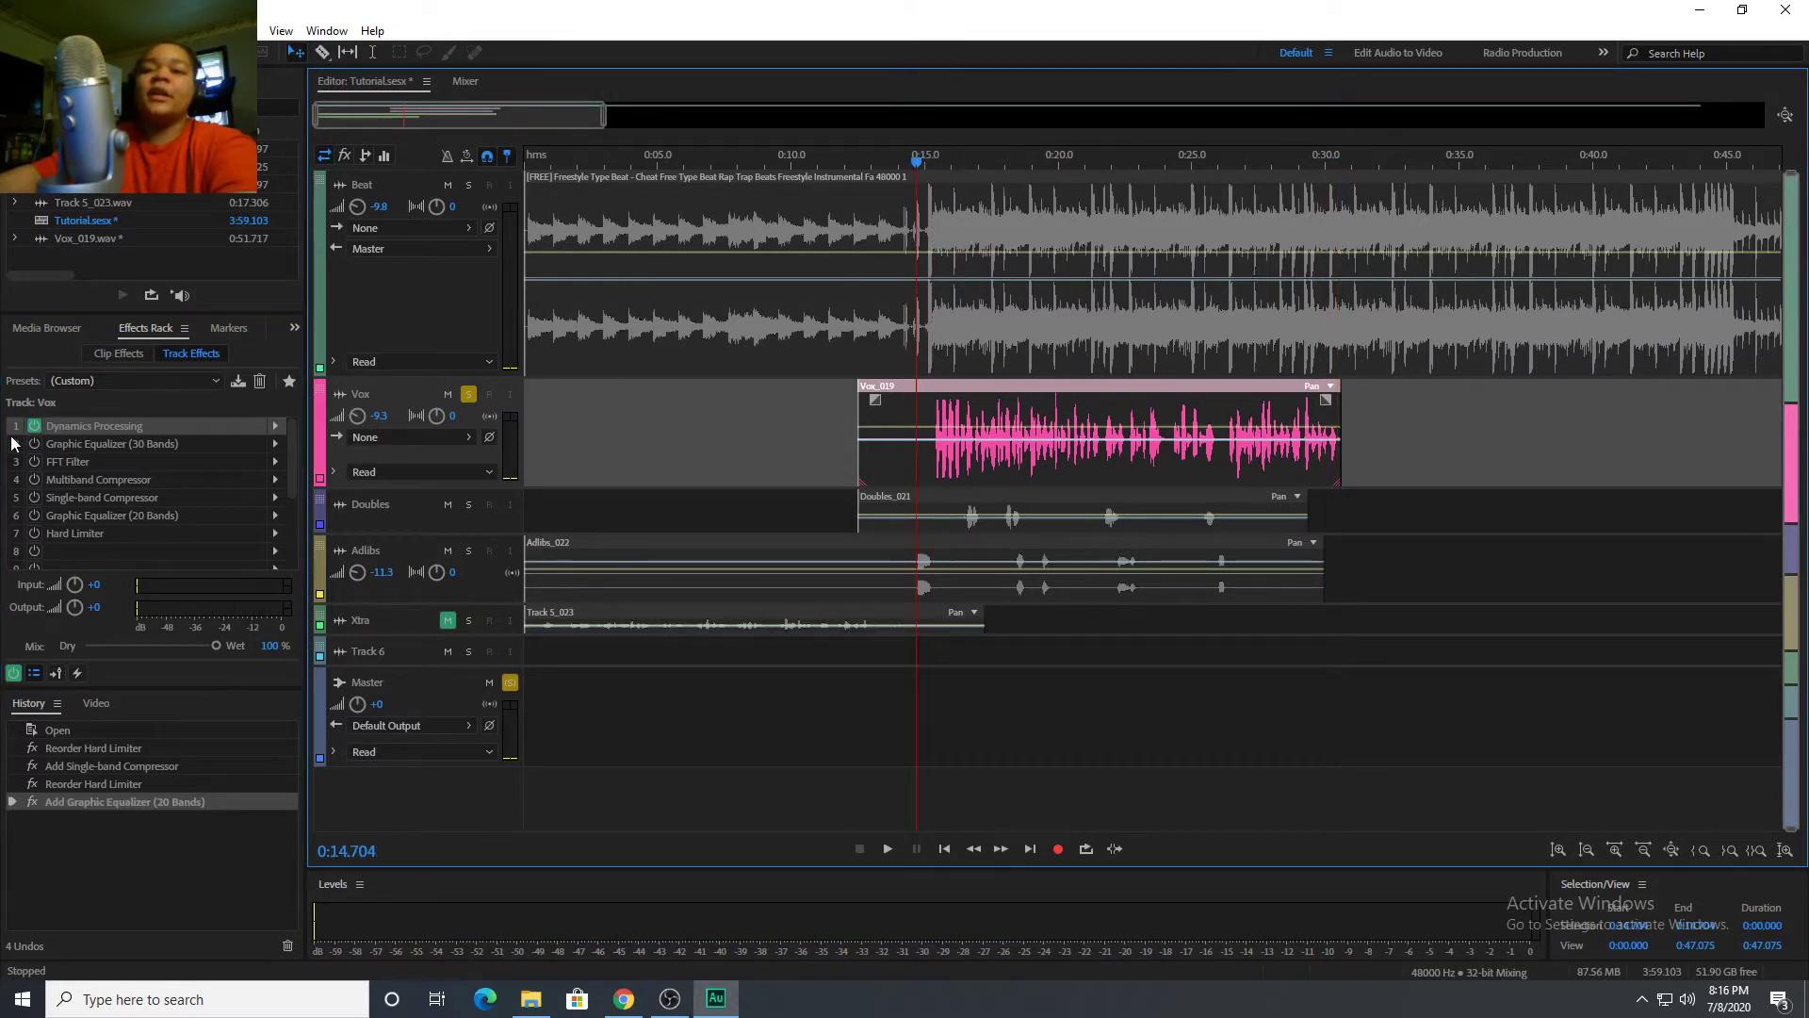
double_click(85, 443)
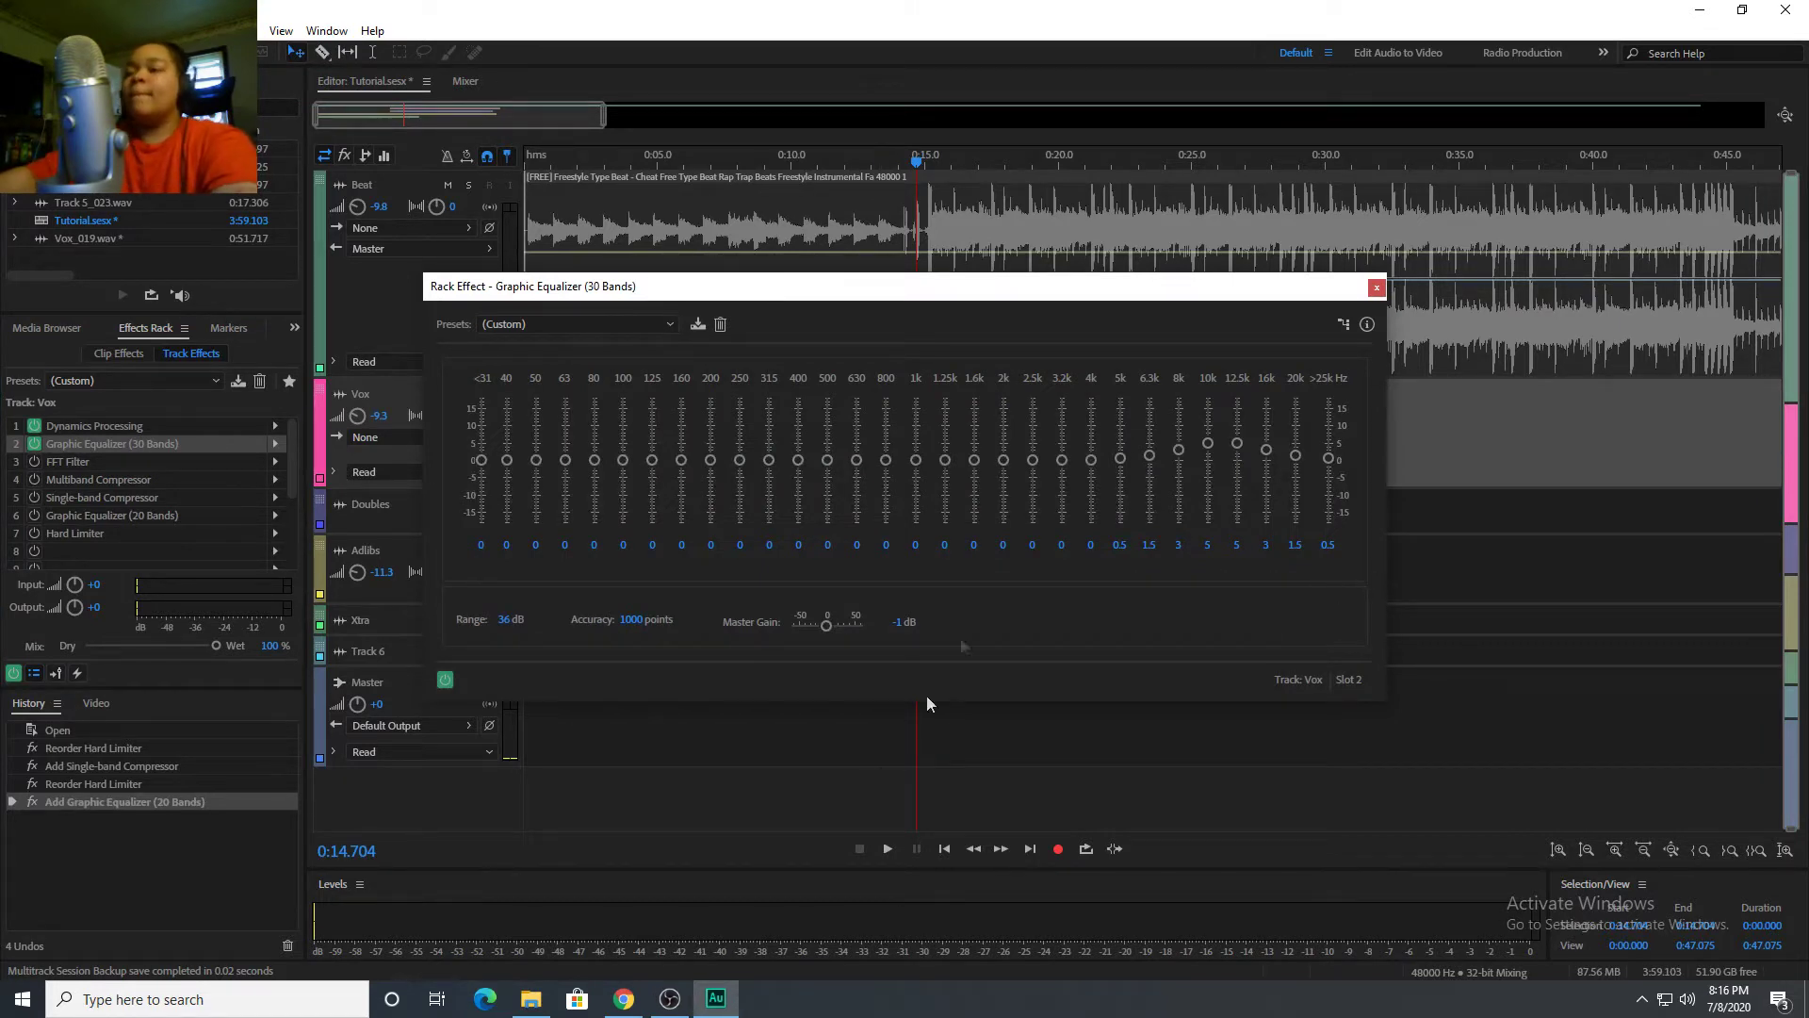
drag(1120, 292, 1456, 450)
click(922, 162)
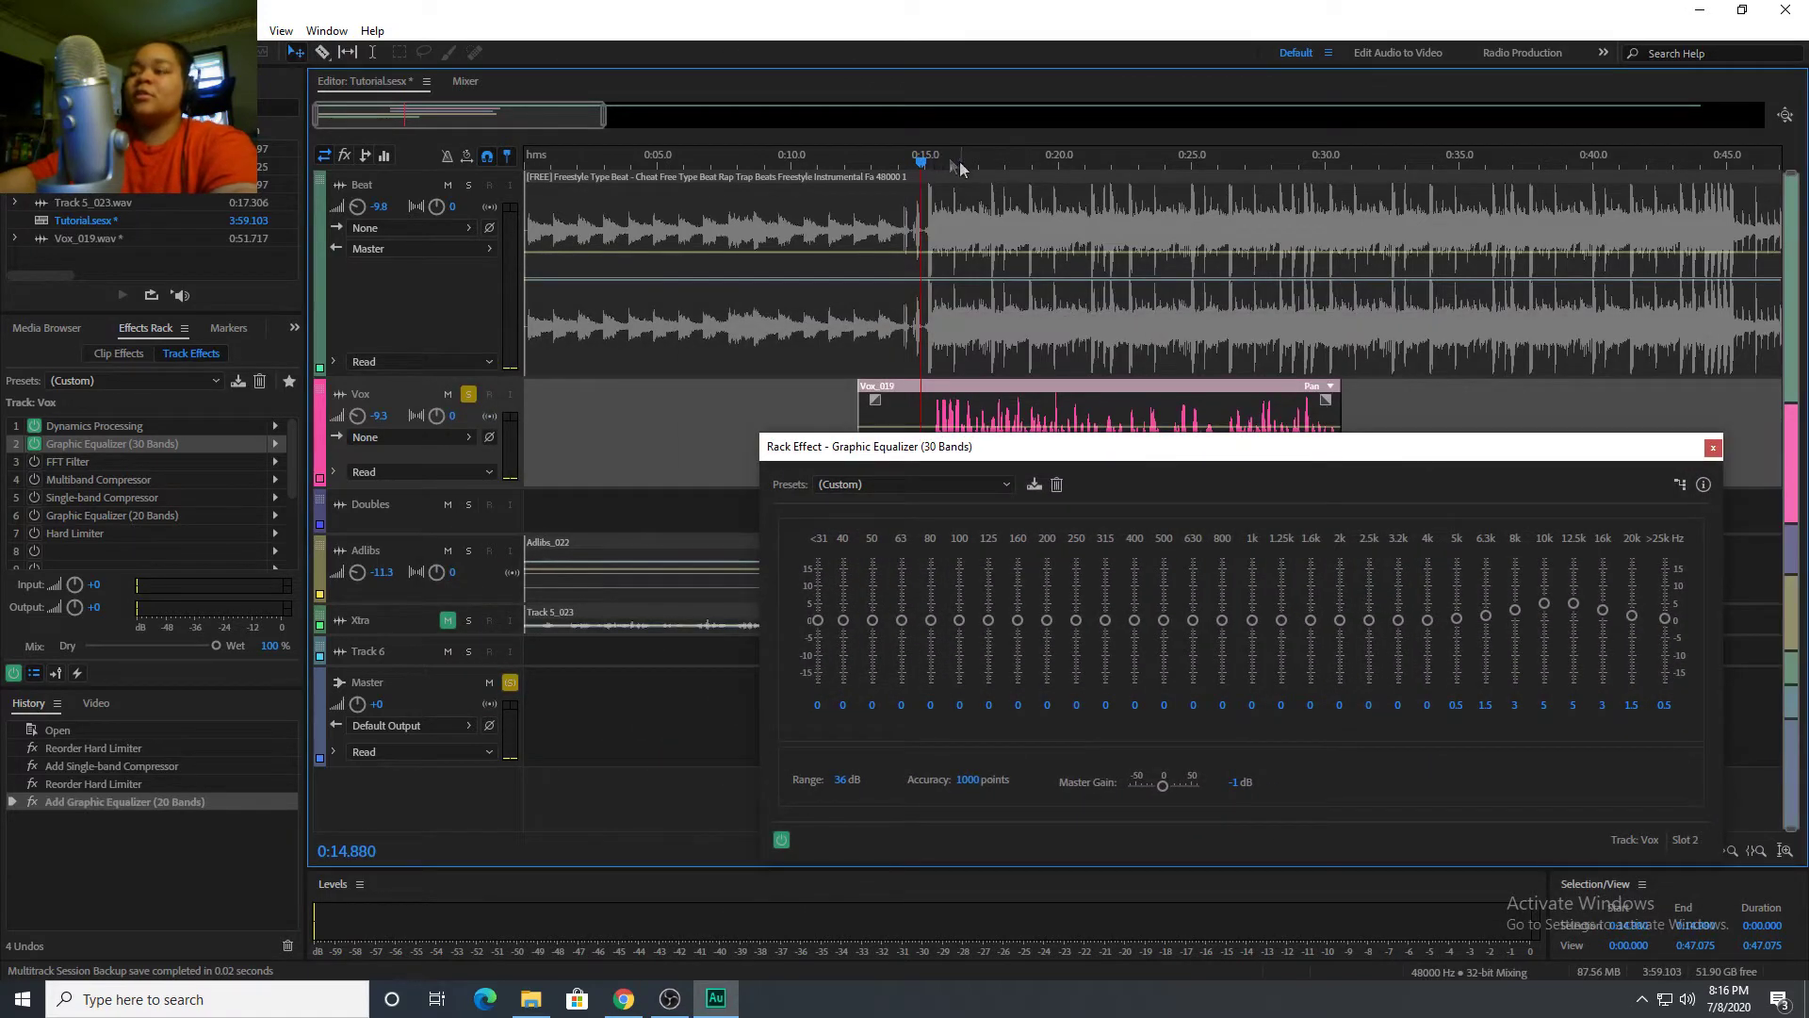
click(933, 164)
click(922, 162)
key(space)
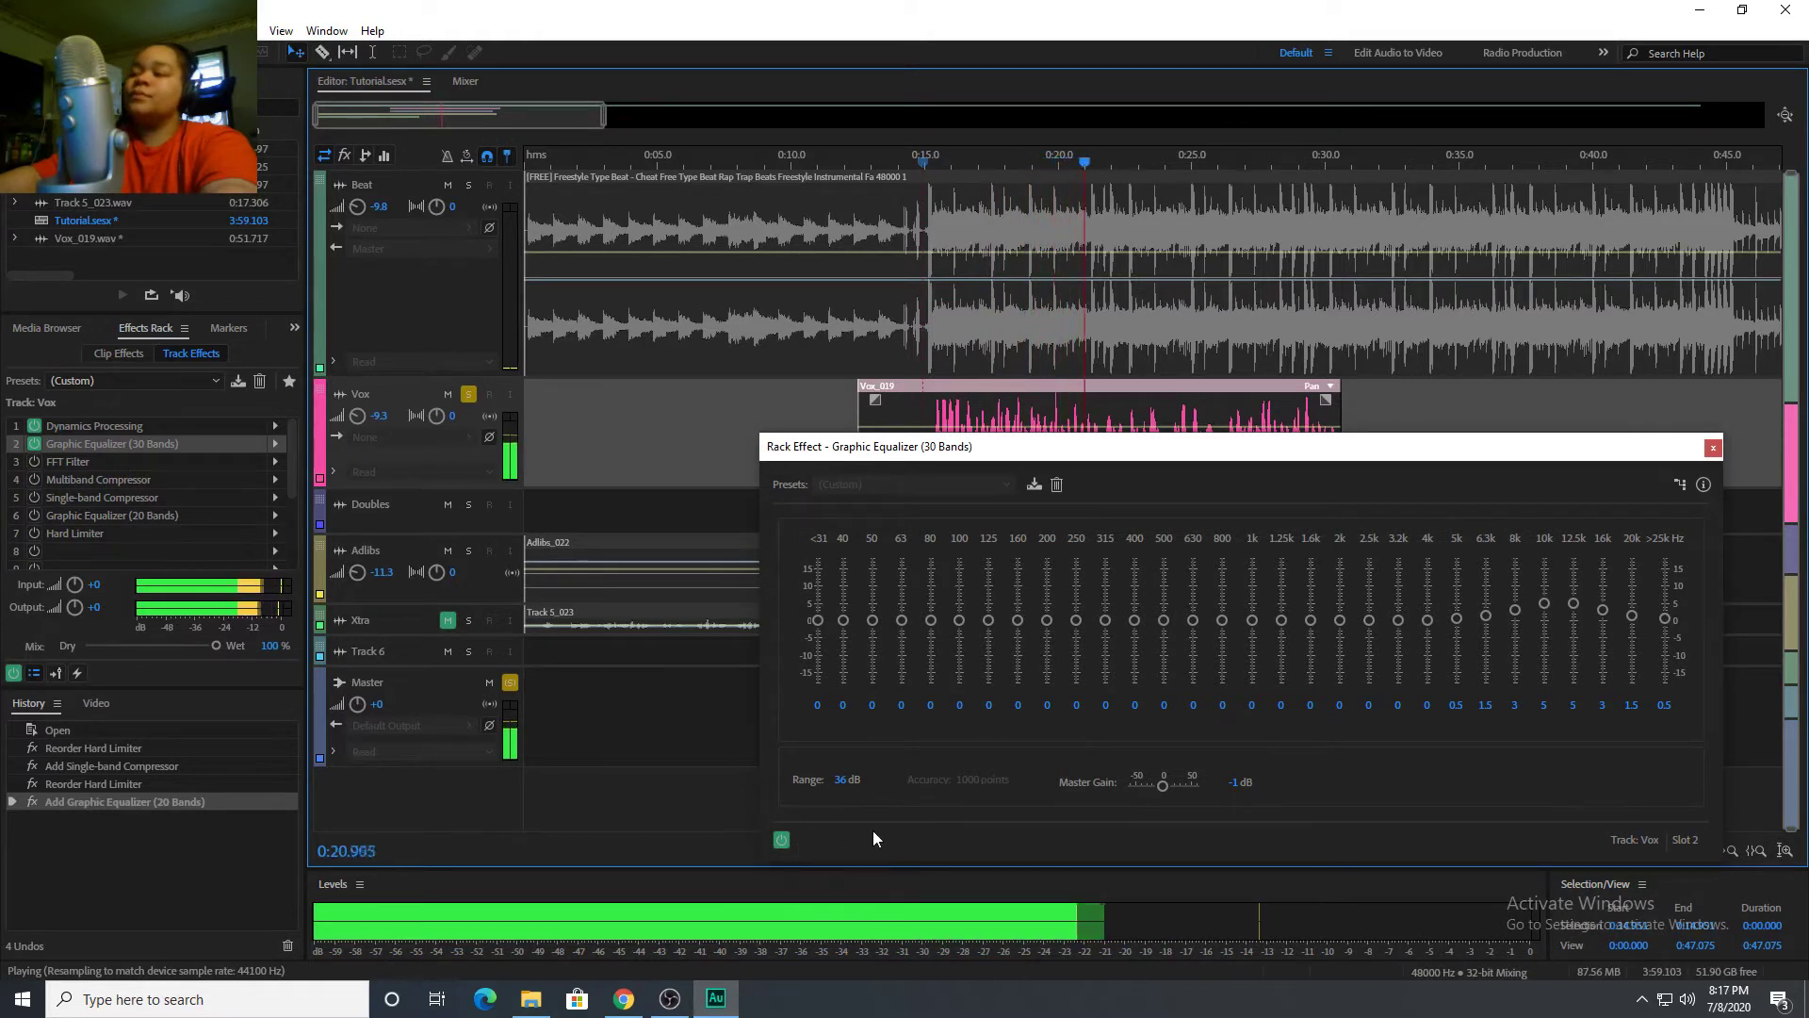
key(space)
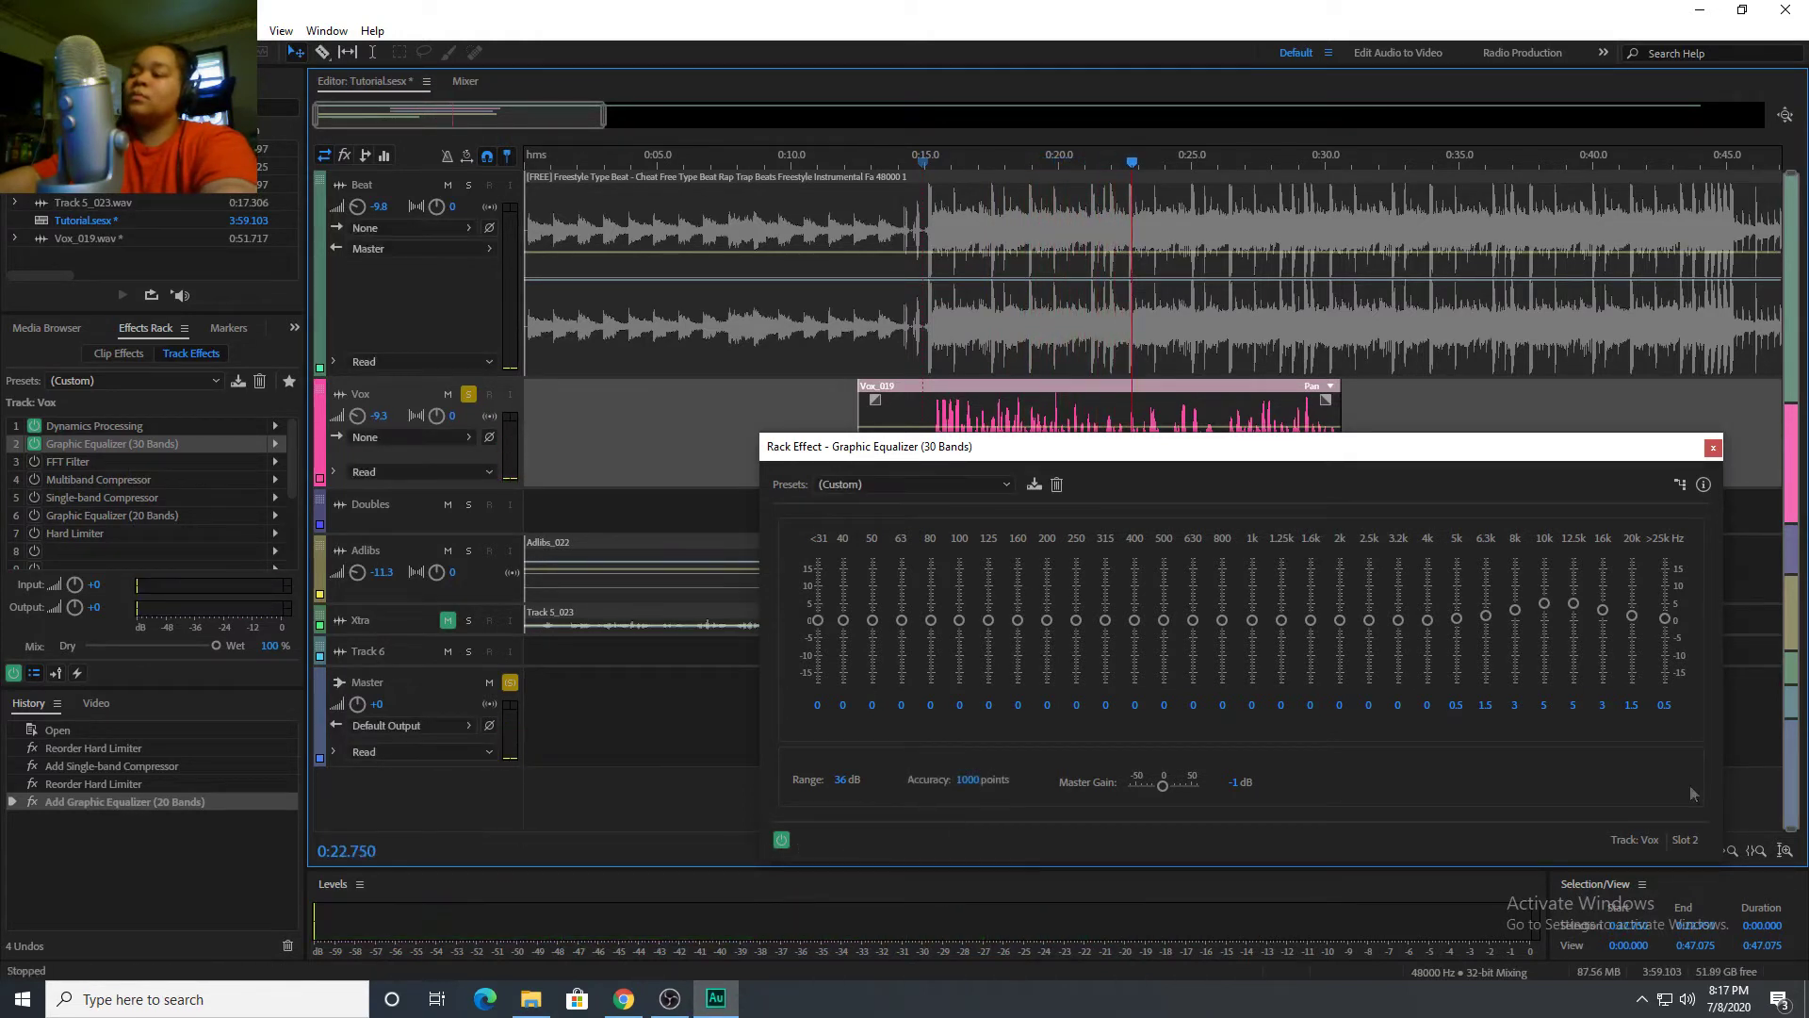
click(1713, 449)
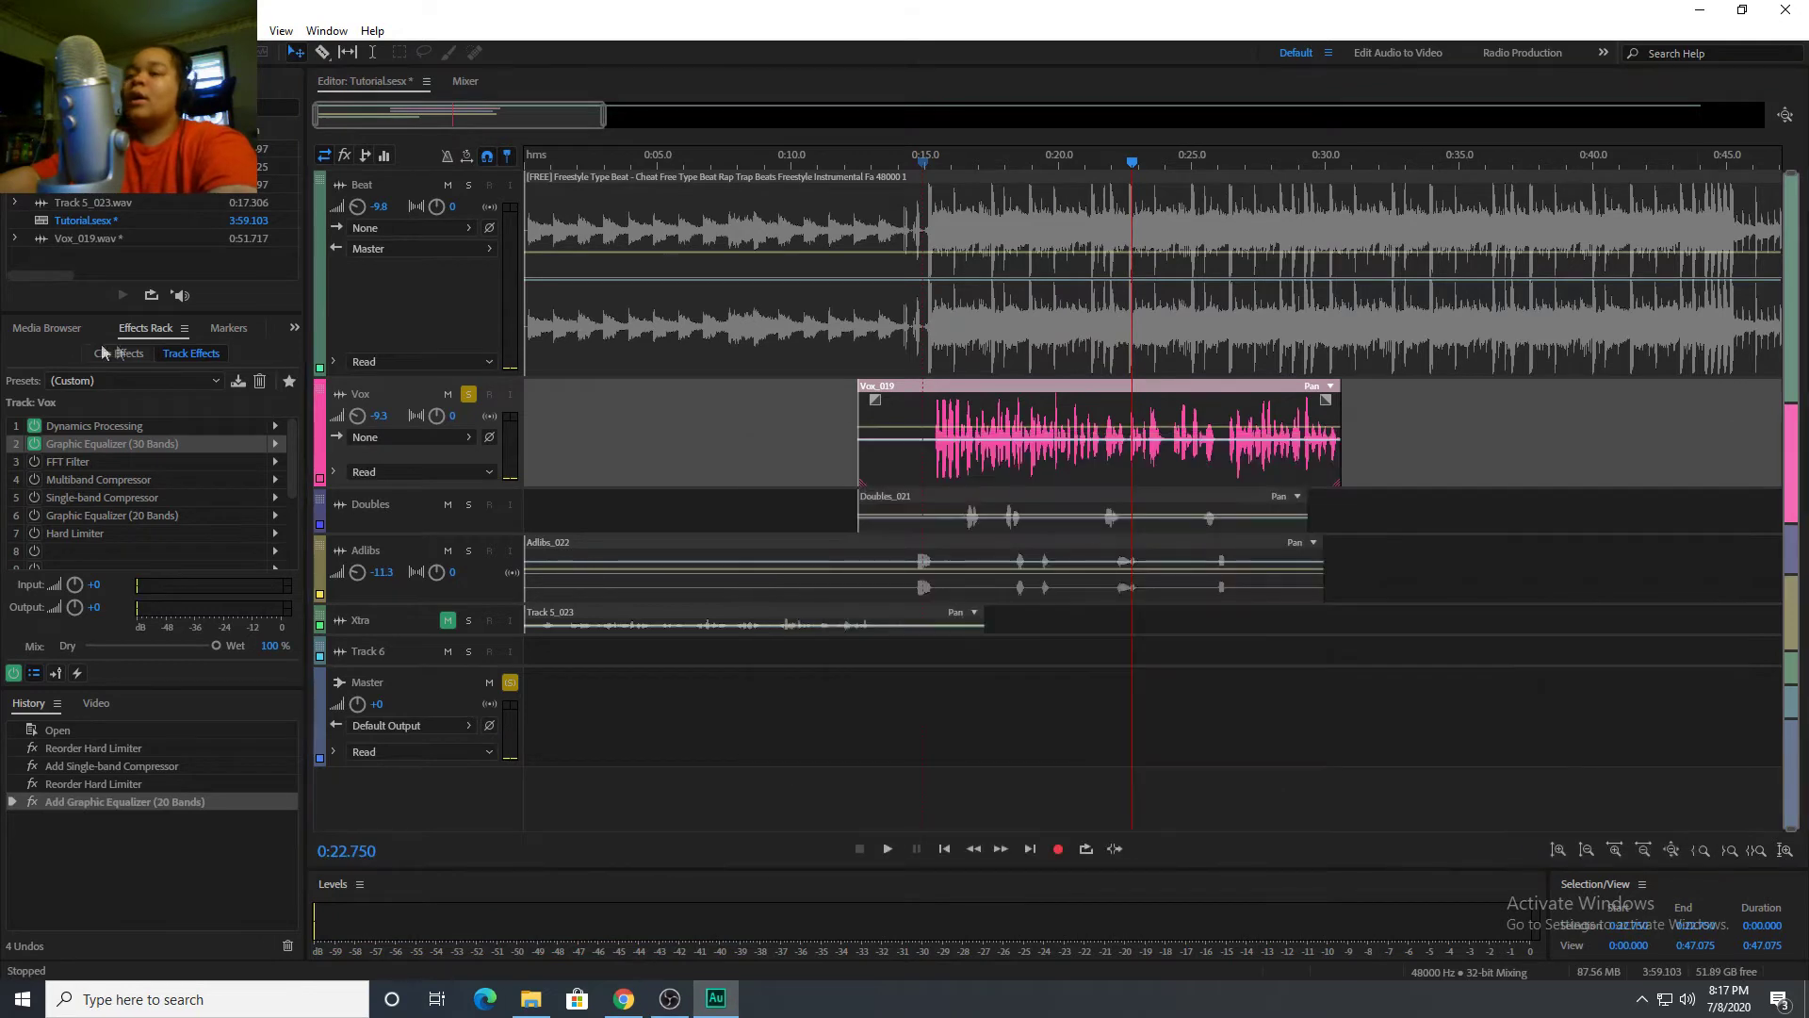
Enable the Vox track's FFT Filter and apply the Kill The Mic Rumble preset.
double_click(196, 437)
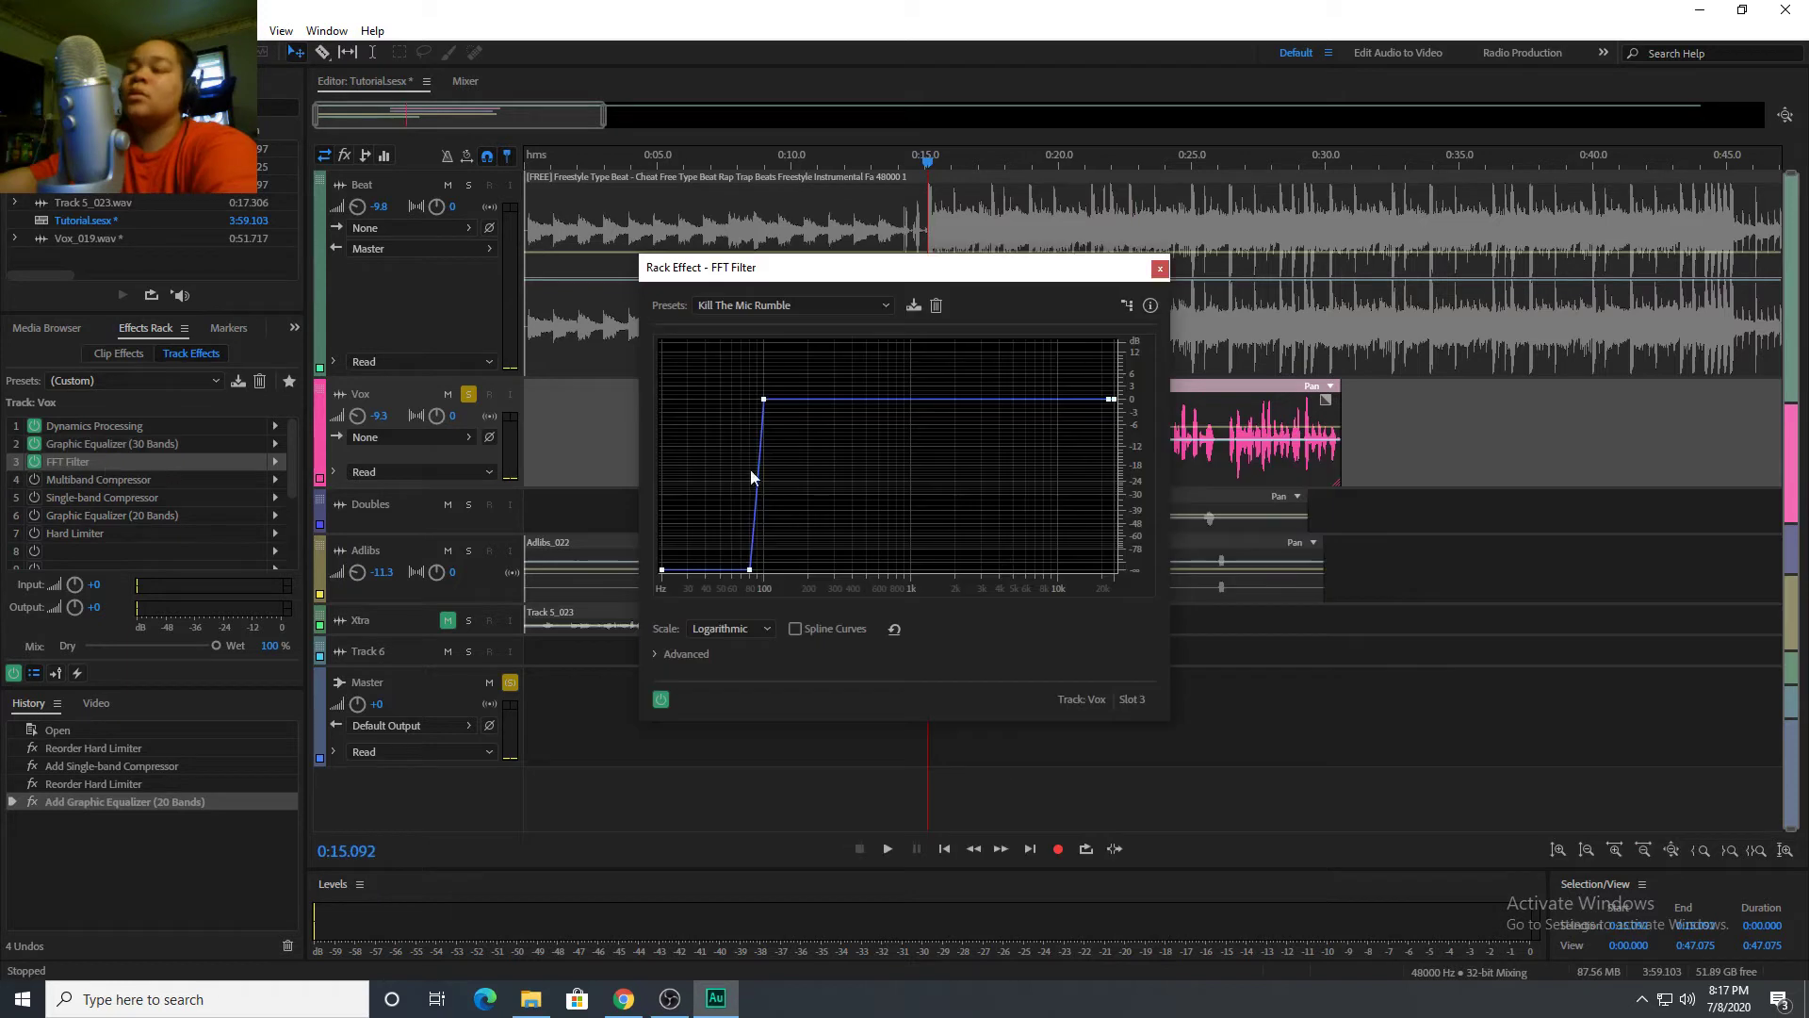
click(816, 309)
click(816, 455)
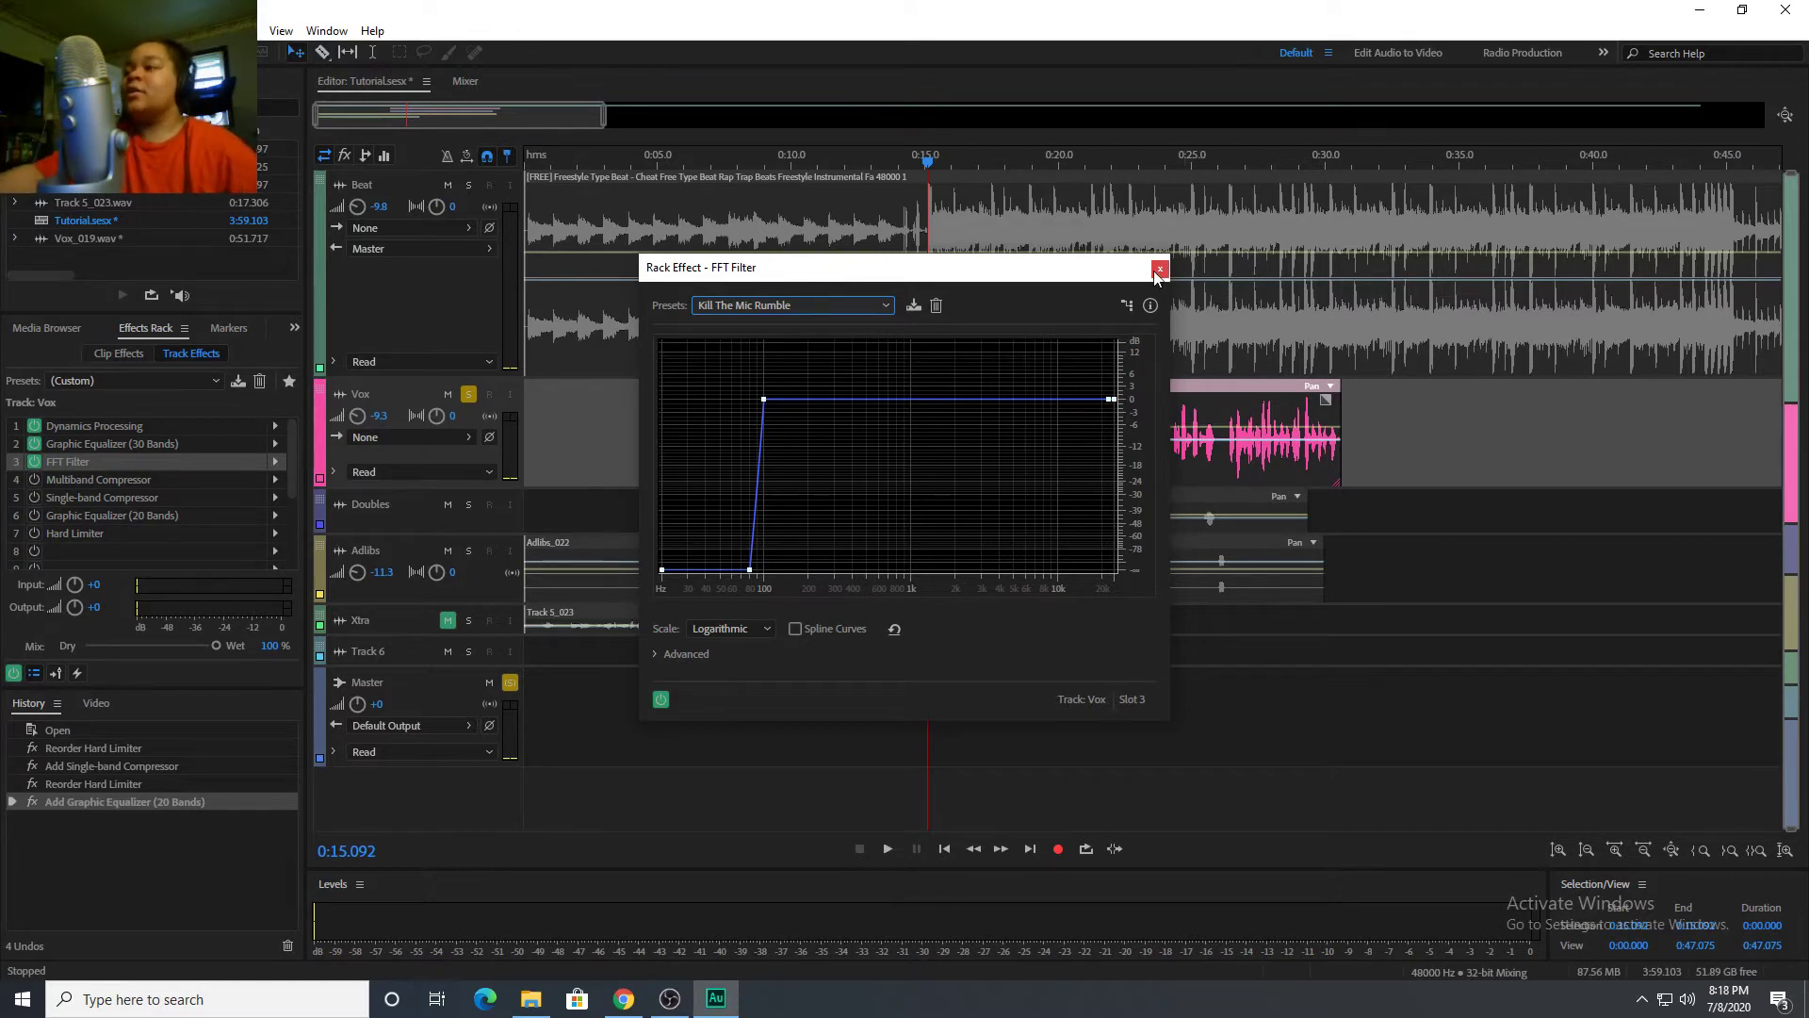
click(1160, 271)
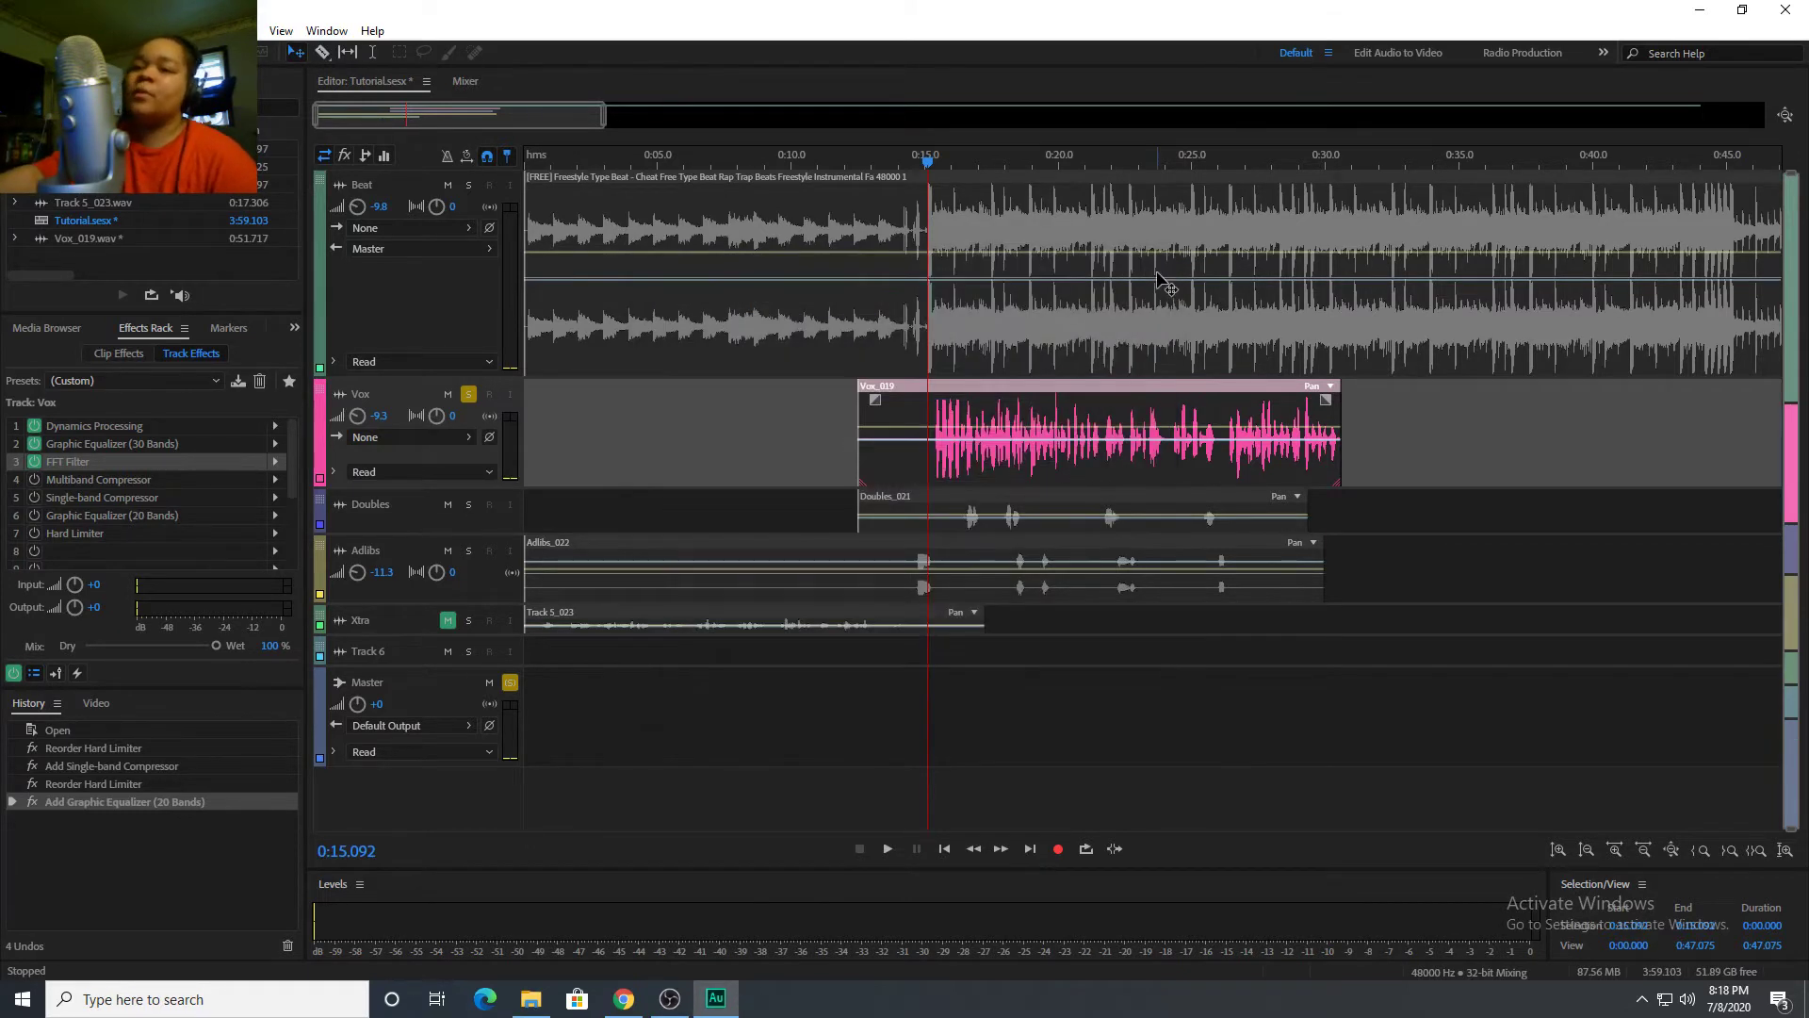
Enable the Multiband Compressor on the Vox track and play the soloed vocal from about 0:15 with its settings open.
click(26, 482)
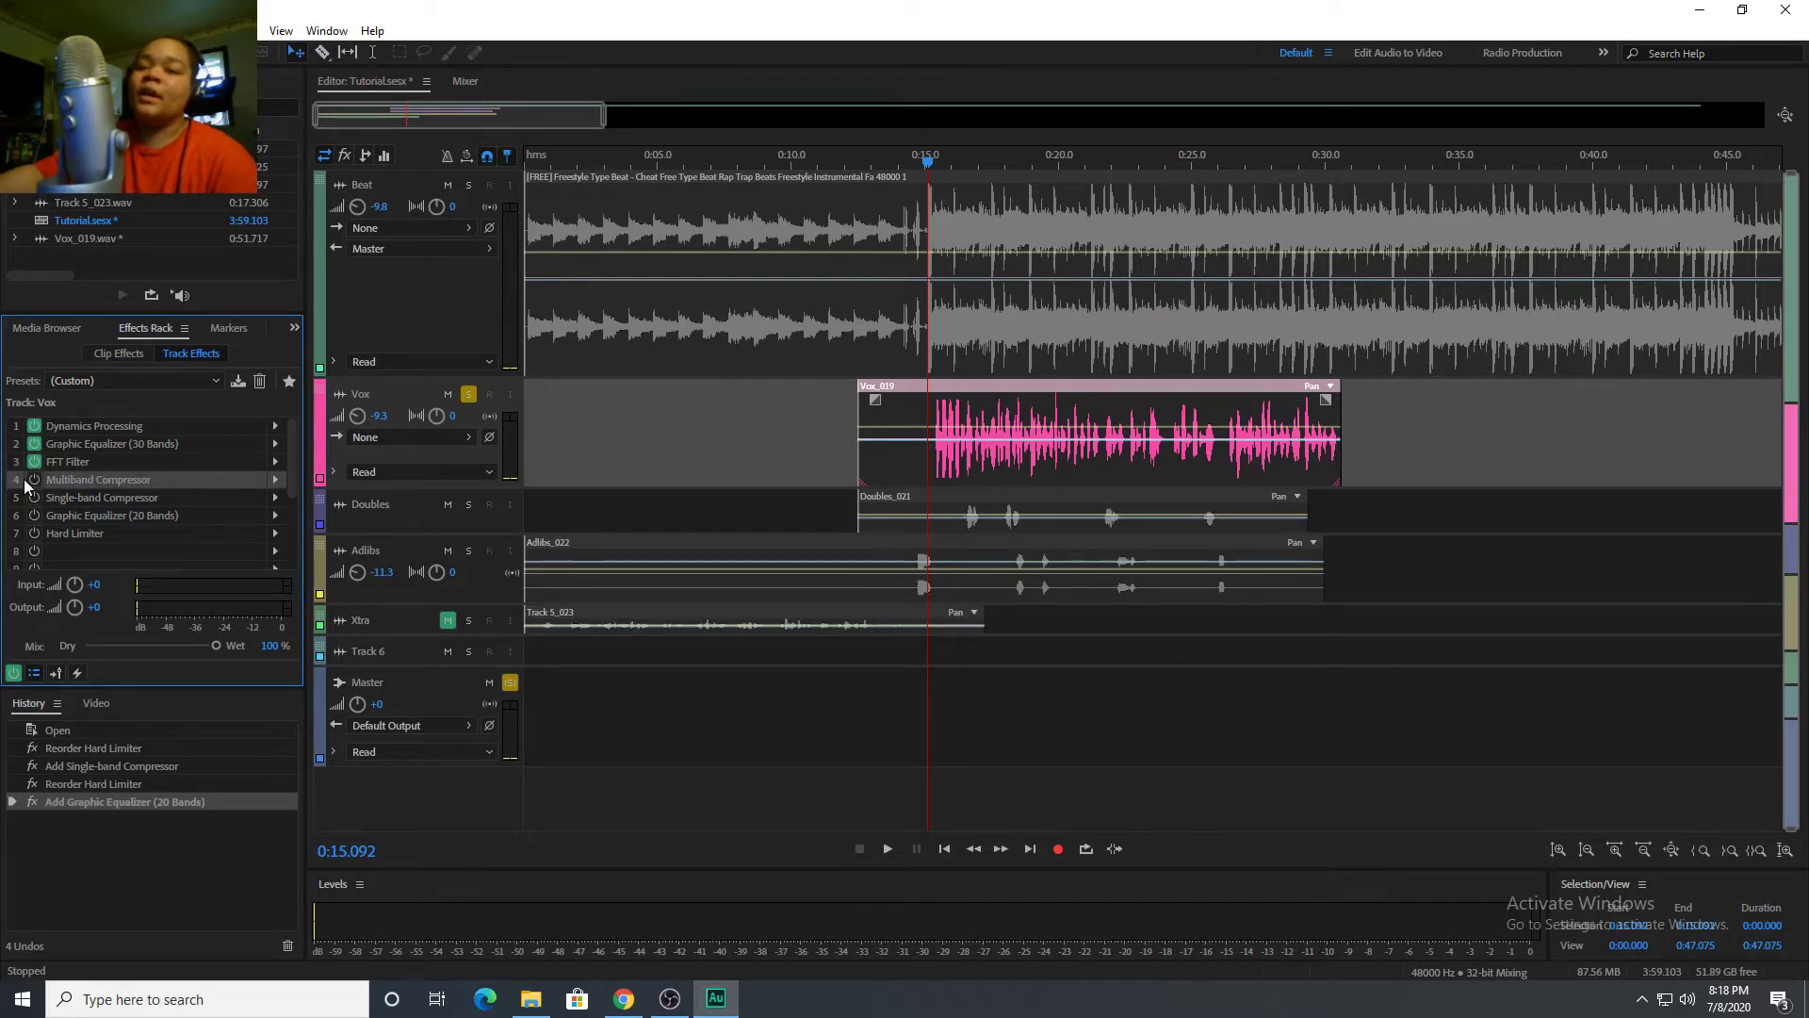
double_click(82, 478)
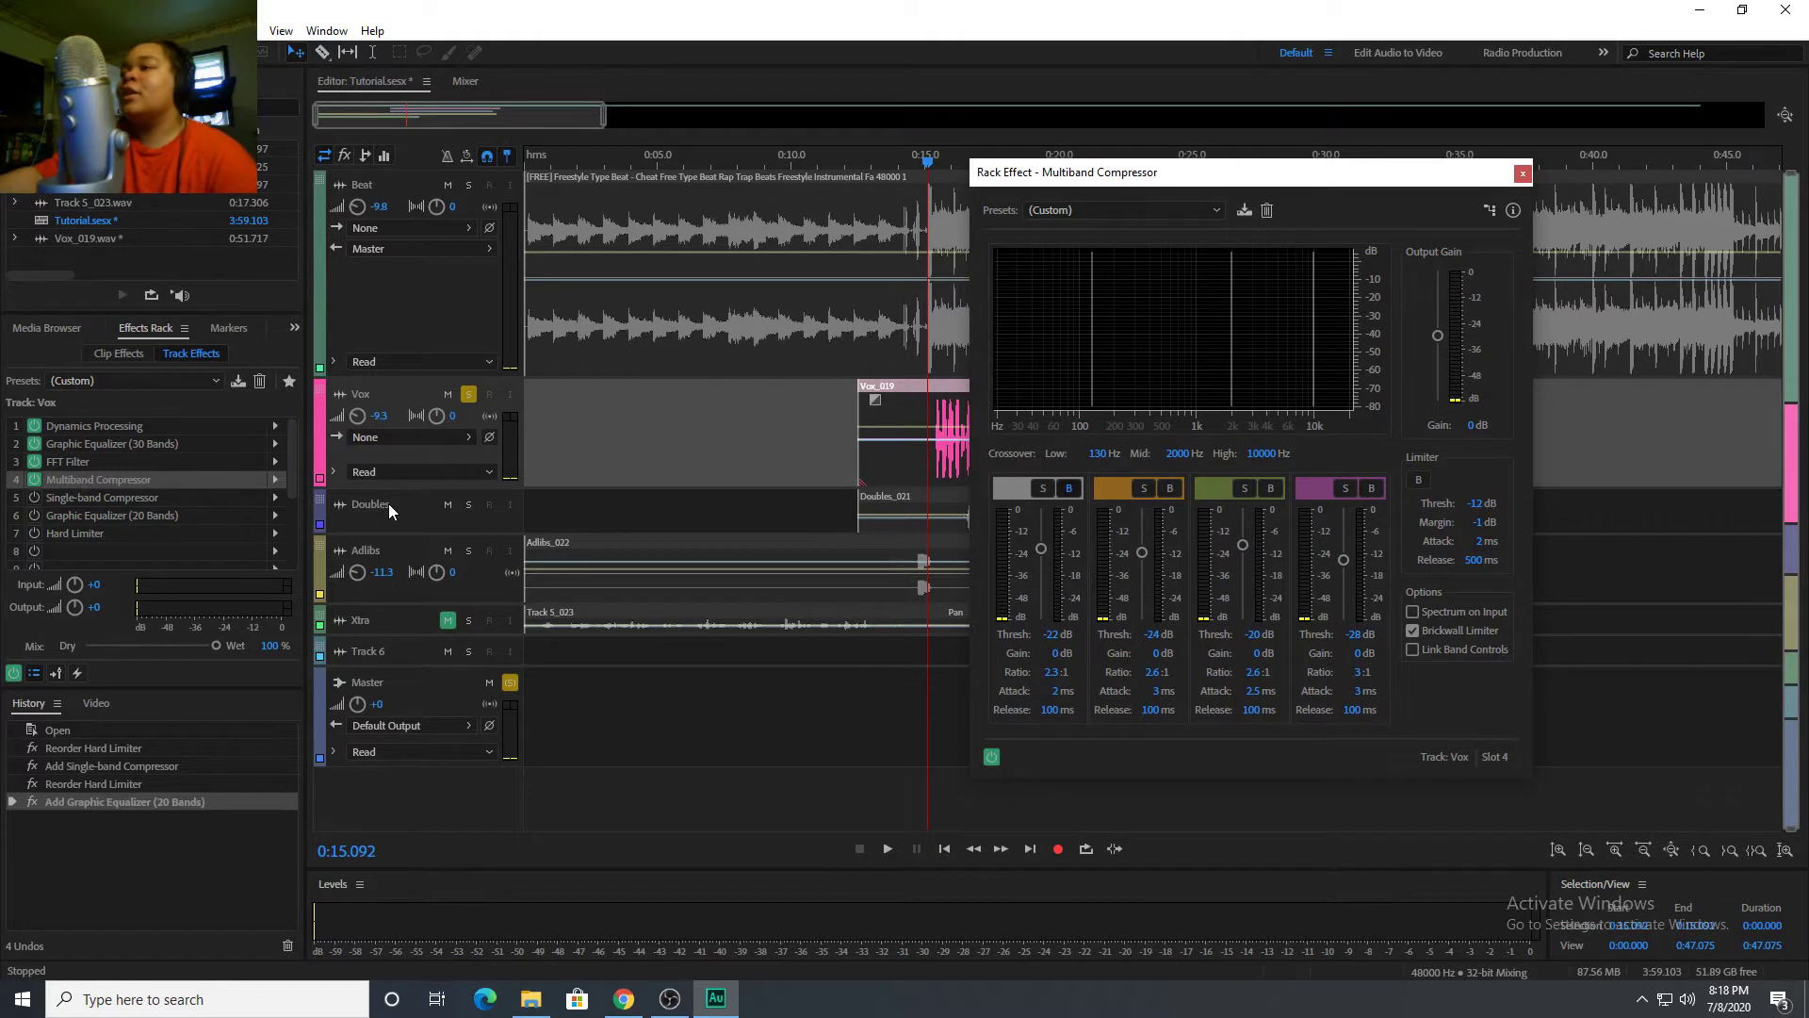
mouse_move(1282, 181)
mouse_down()
mouse_move(1228, 176)
mouse_move(1325, 171)
mouse_move(1304, 166)
mouse_up()
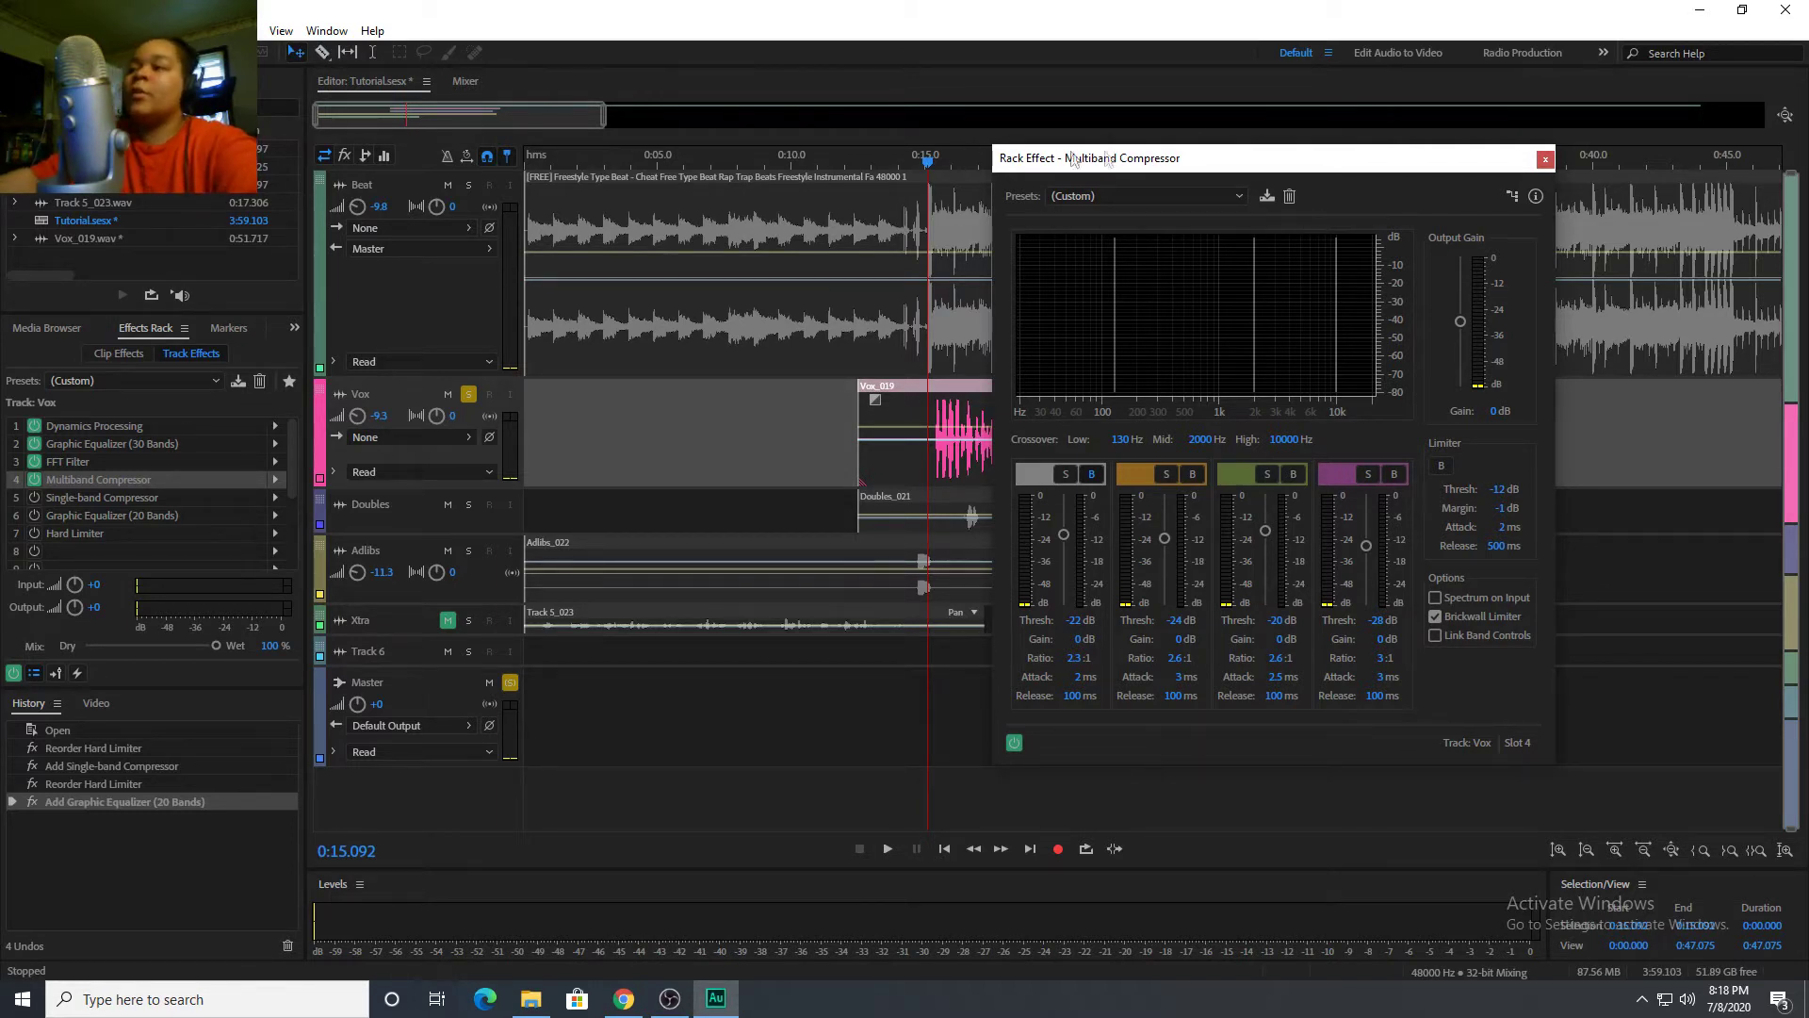
key(space)
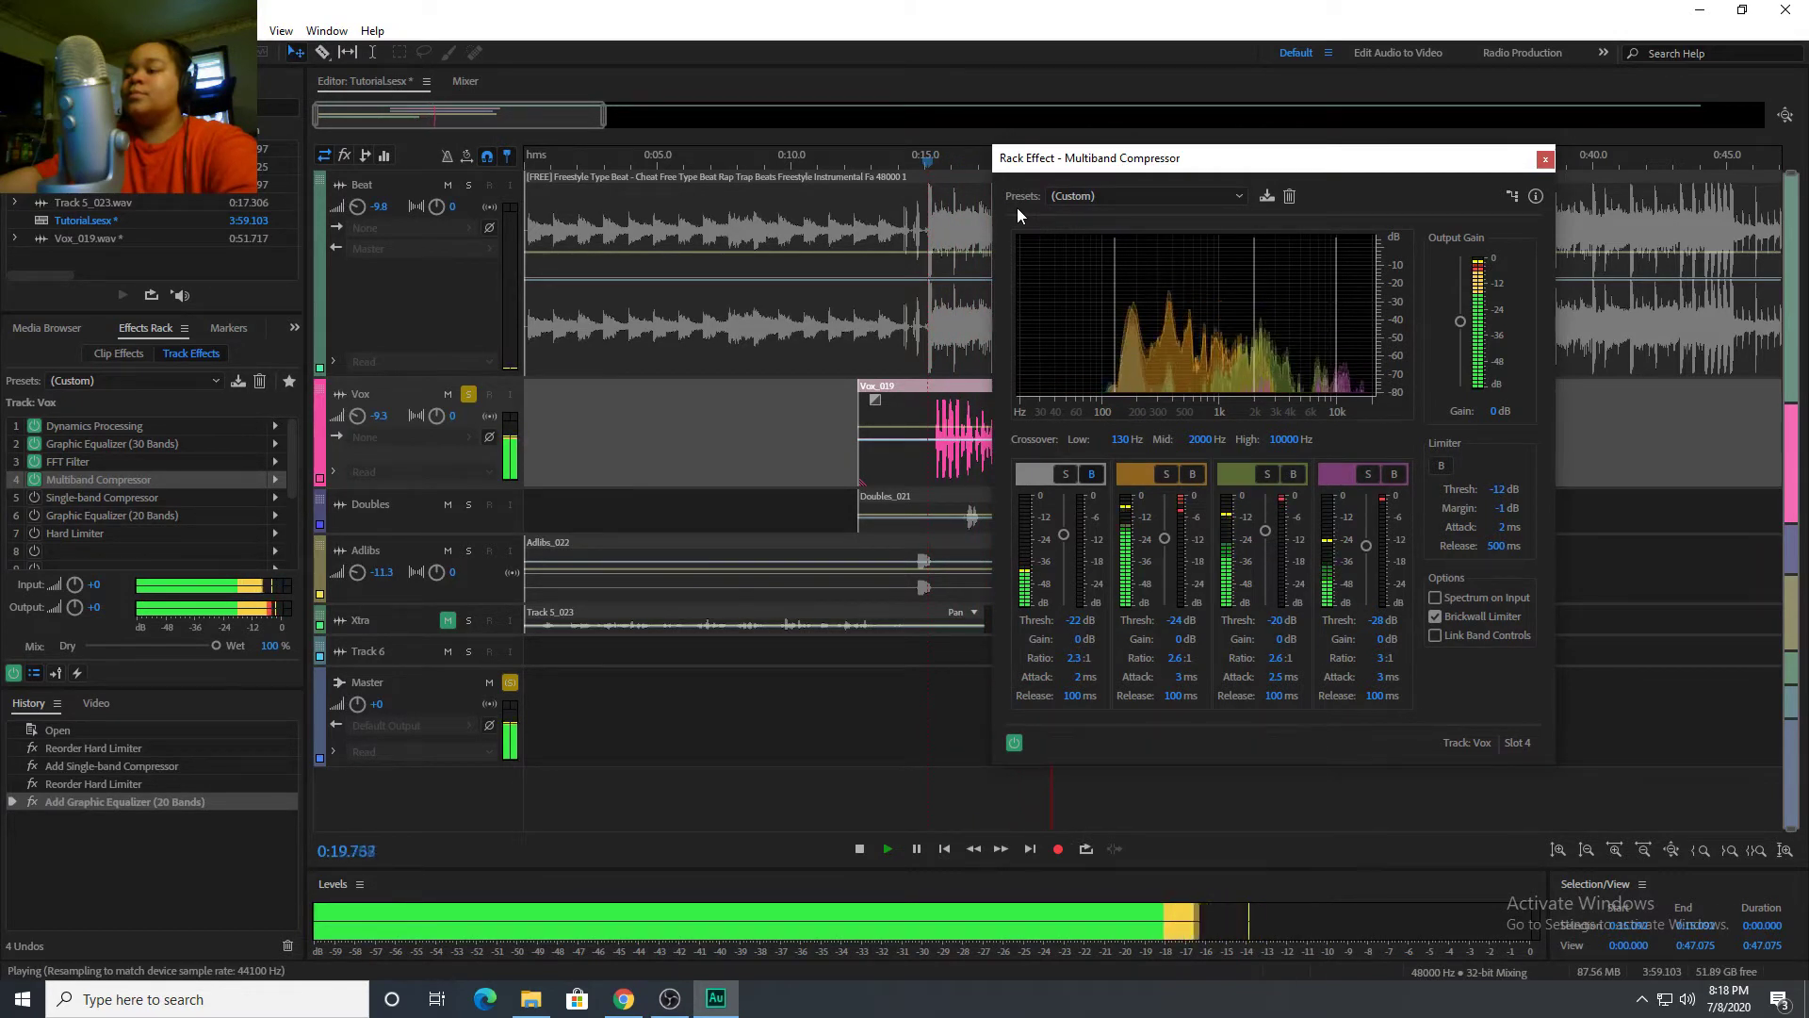
drag(1036, 158, 1235, 145)
key(space)
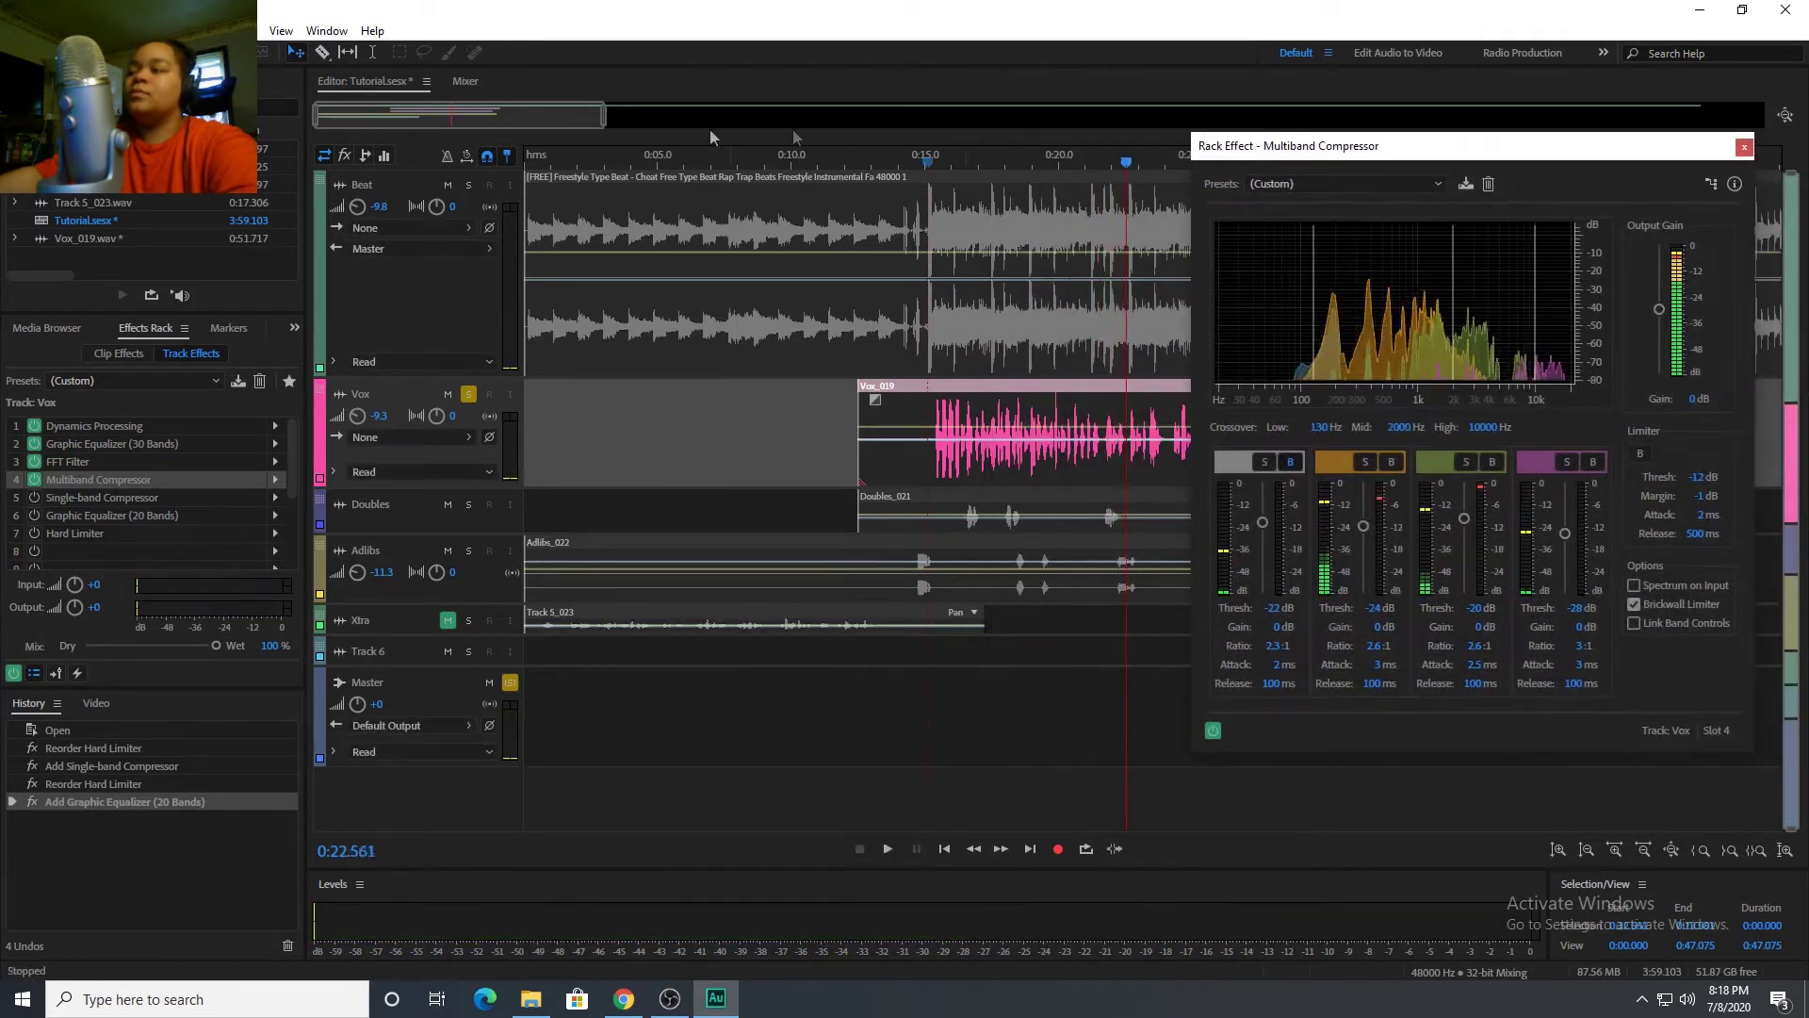
Solo the Beat track alongside the Vox track, play both from about 0:15, and close the Multiband Compressor settings.
click(447, 394)
click(468, 393)
click(448, 394)
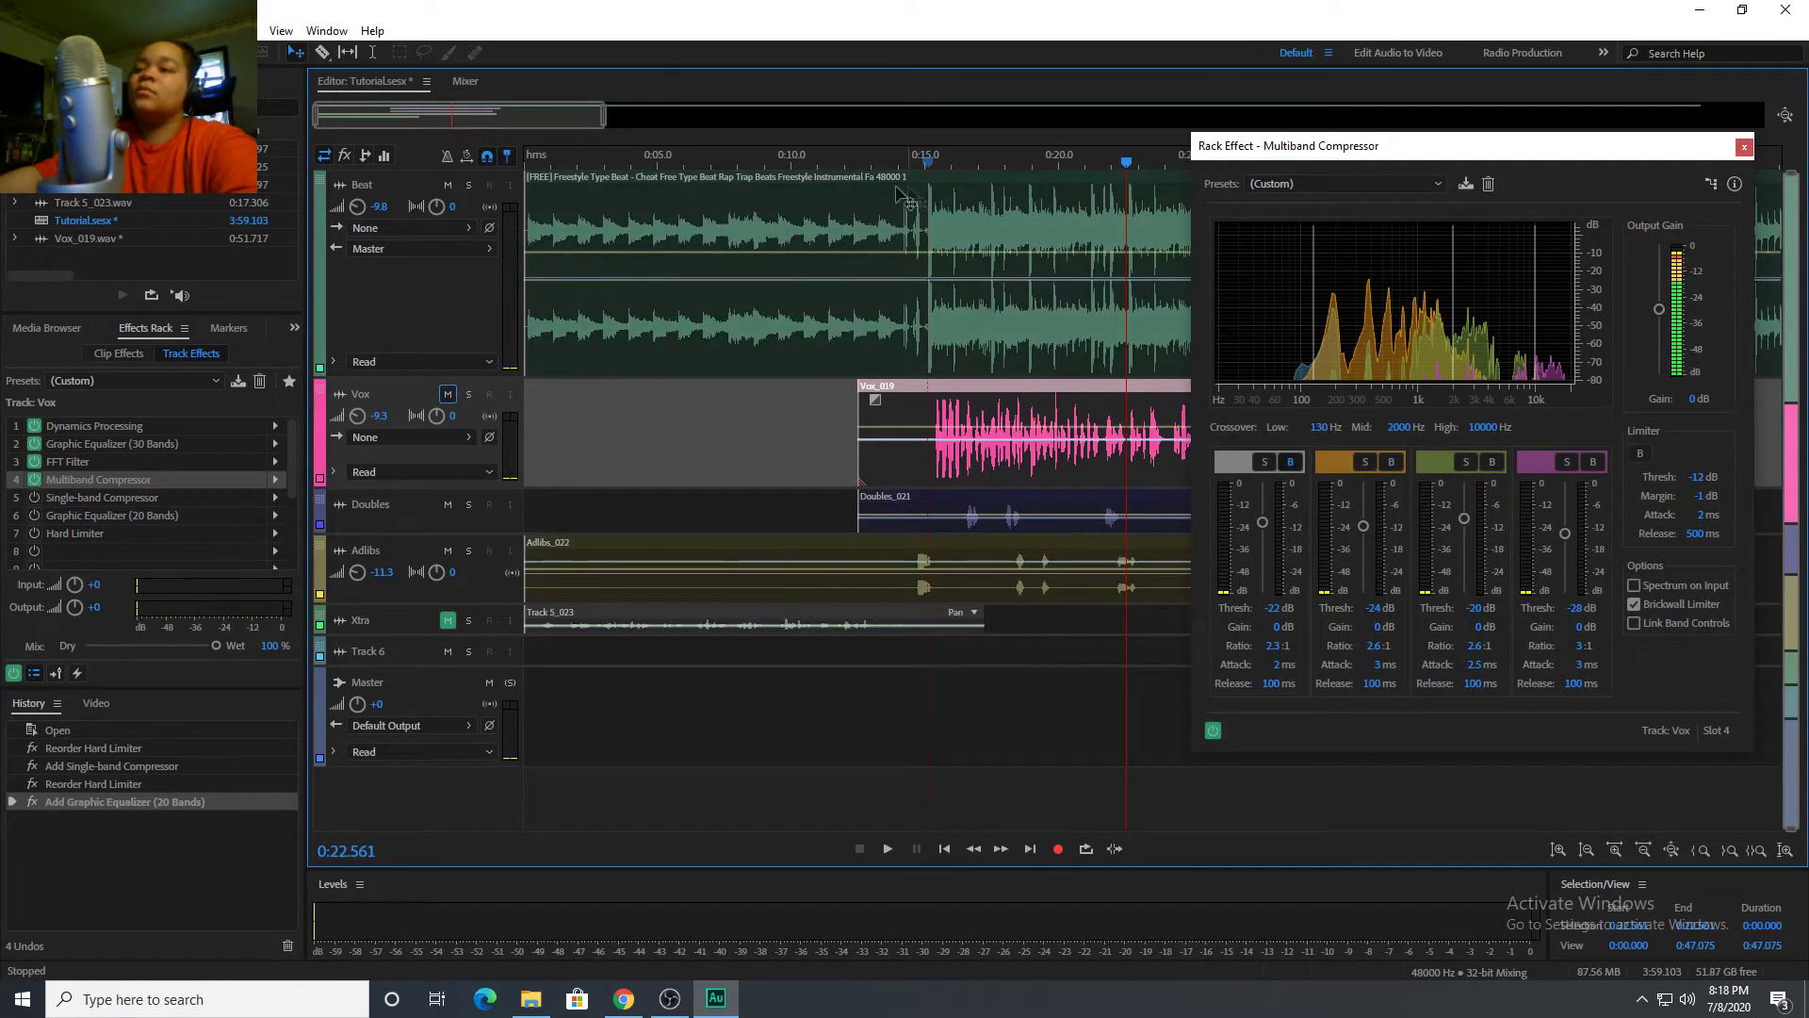
click(468, 394)
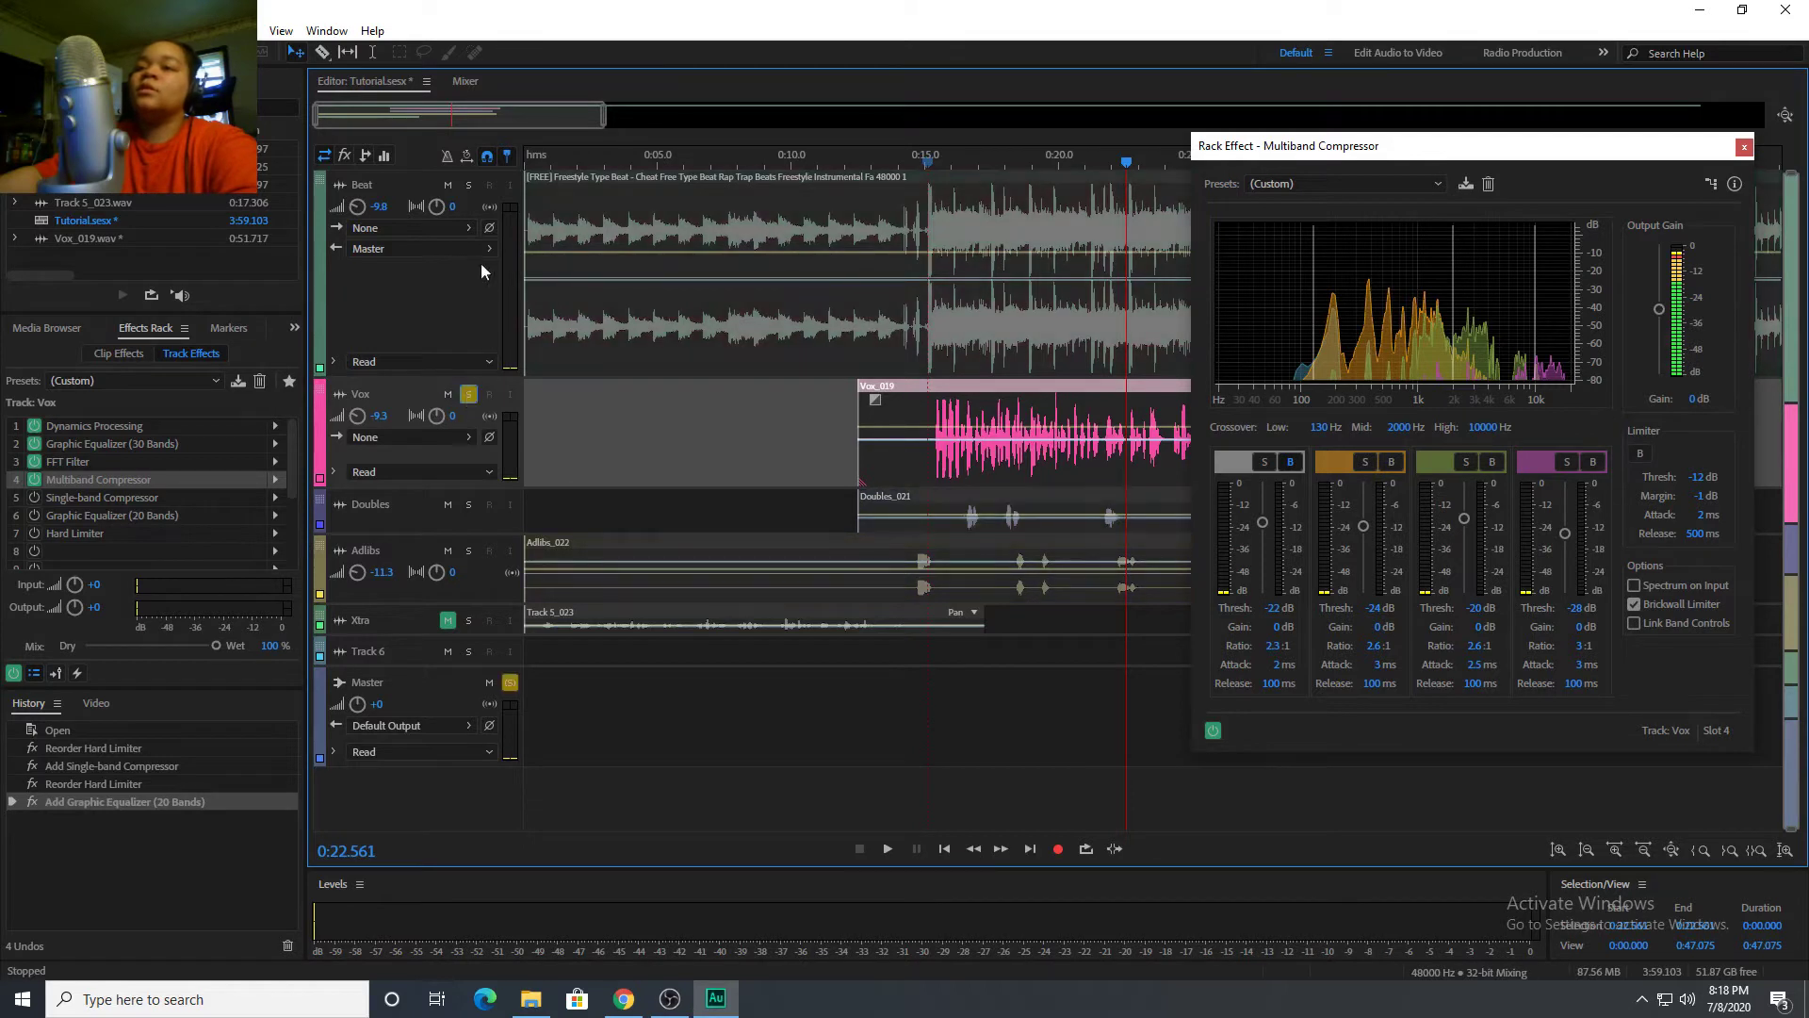
click(457, 207)
click(468, 184)
click(921, 171)
key(space)
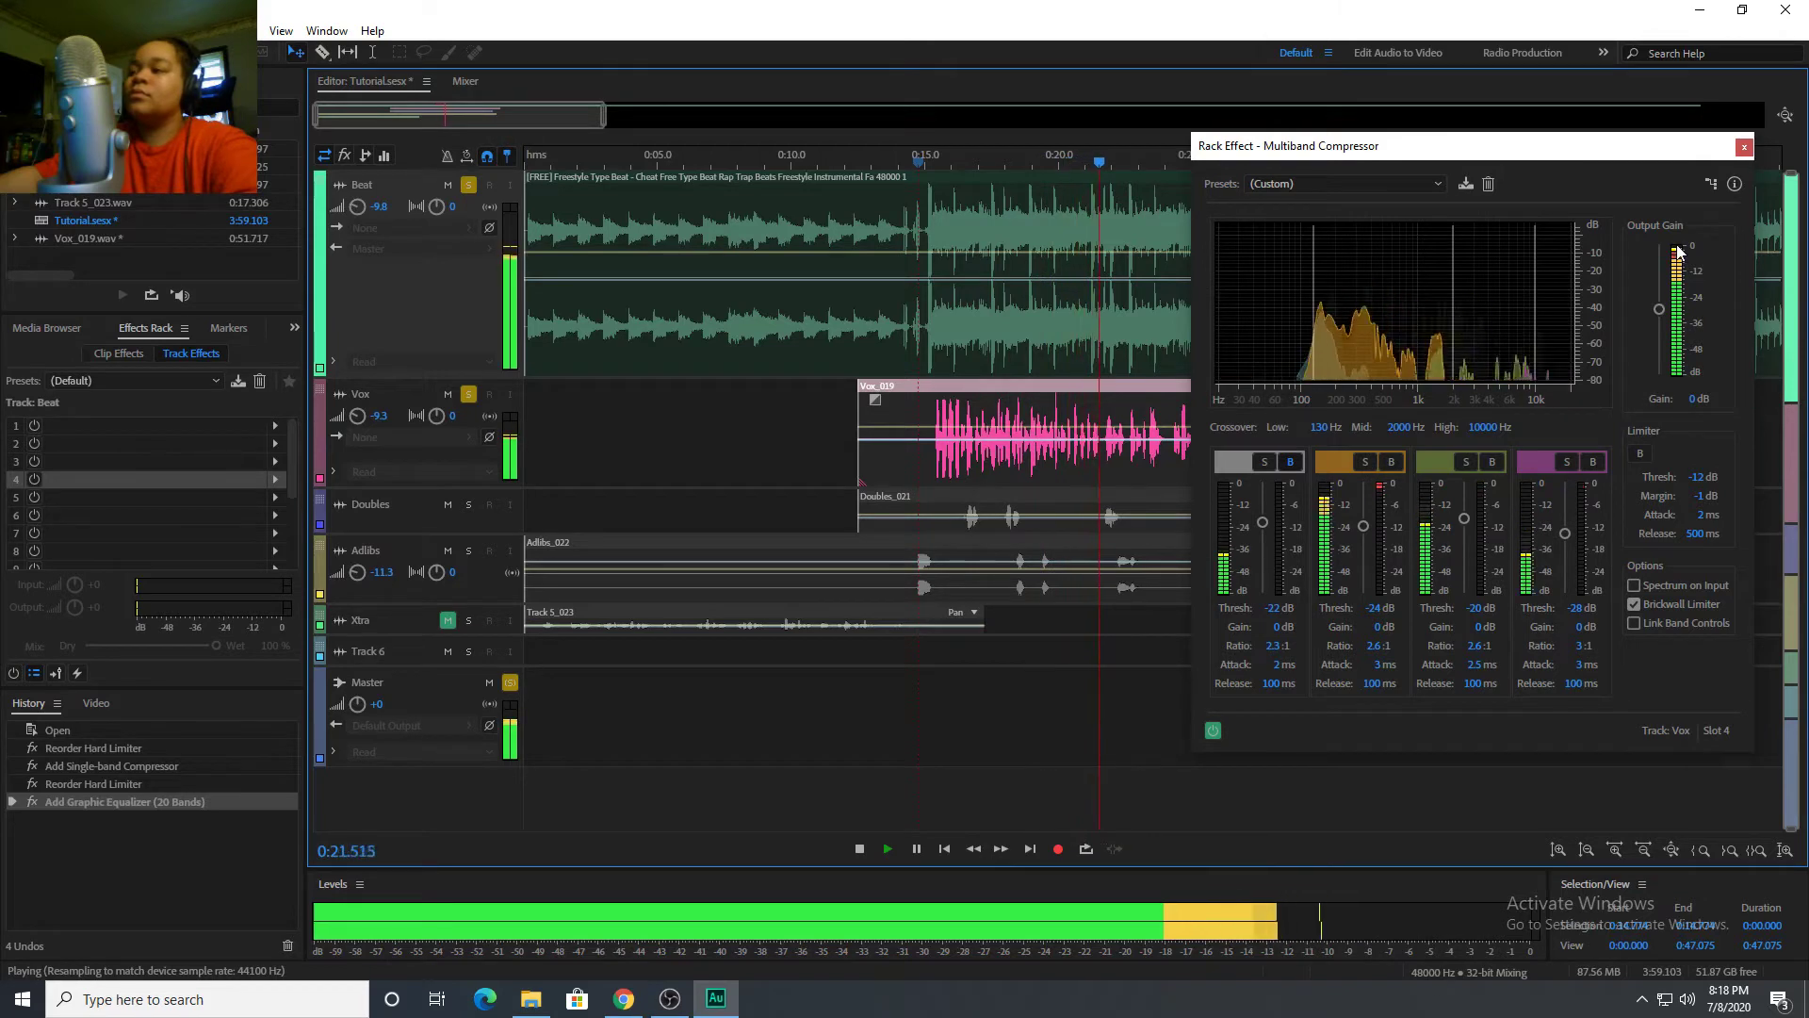
key(space)
click(1744, 147)
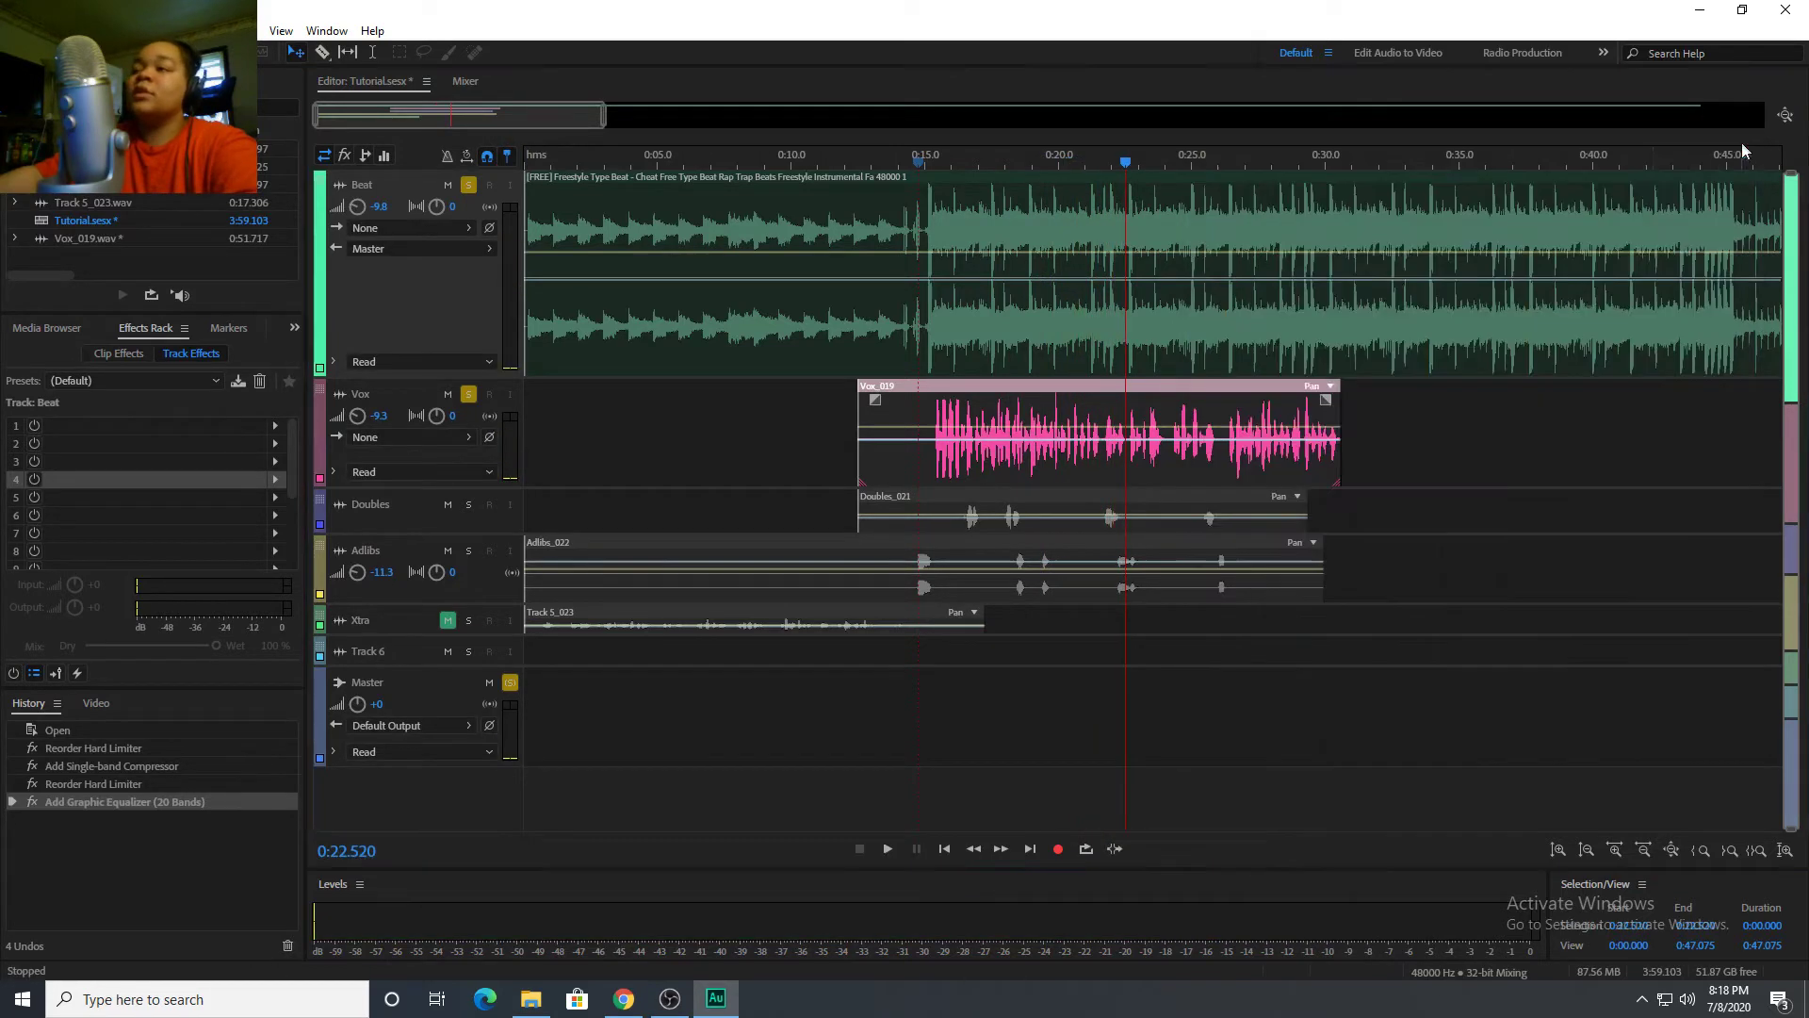
Enable the Single-band Compressor on the Vox track and open its settings, placing them clear of the track headers.
click(912, 162)
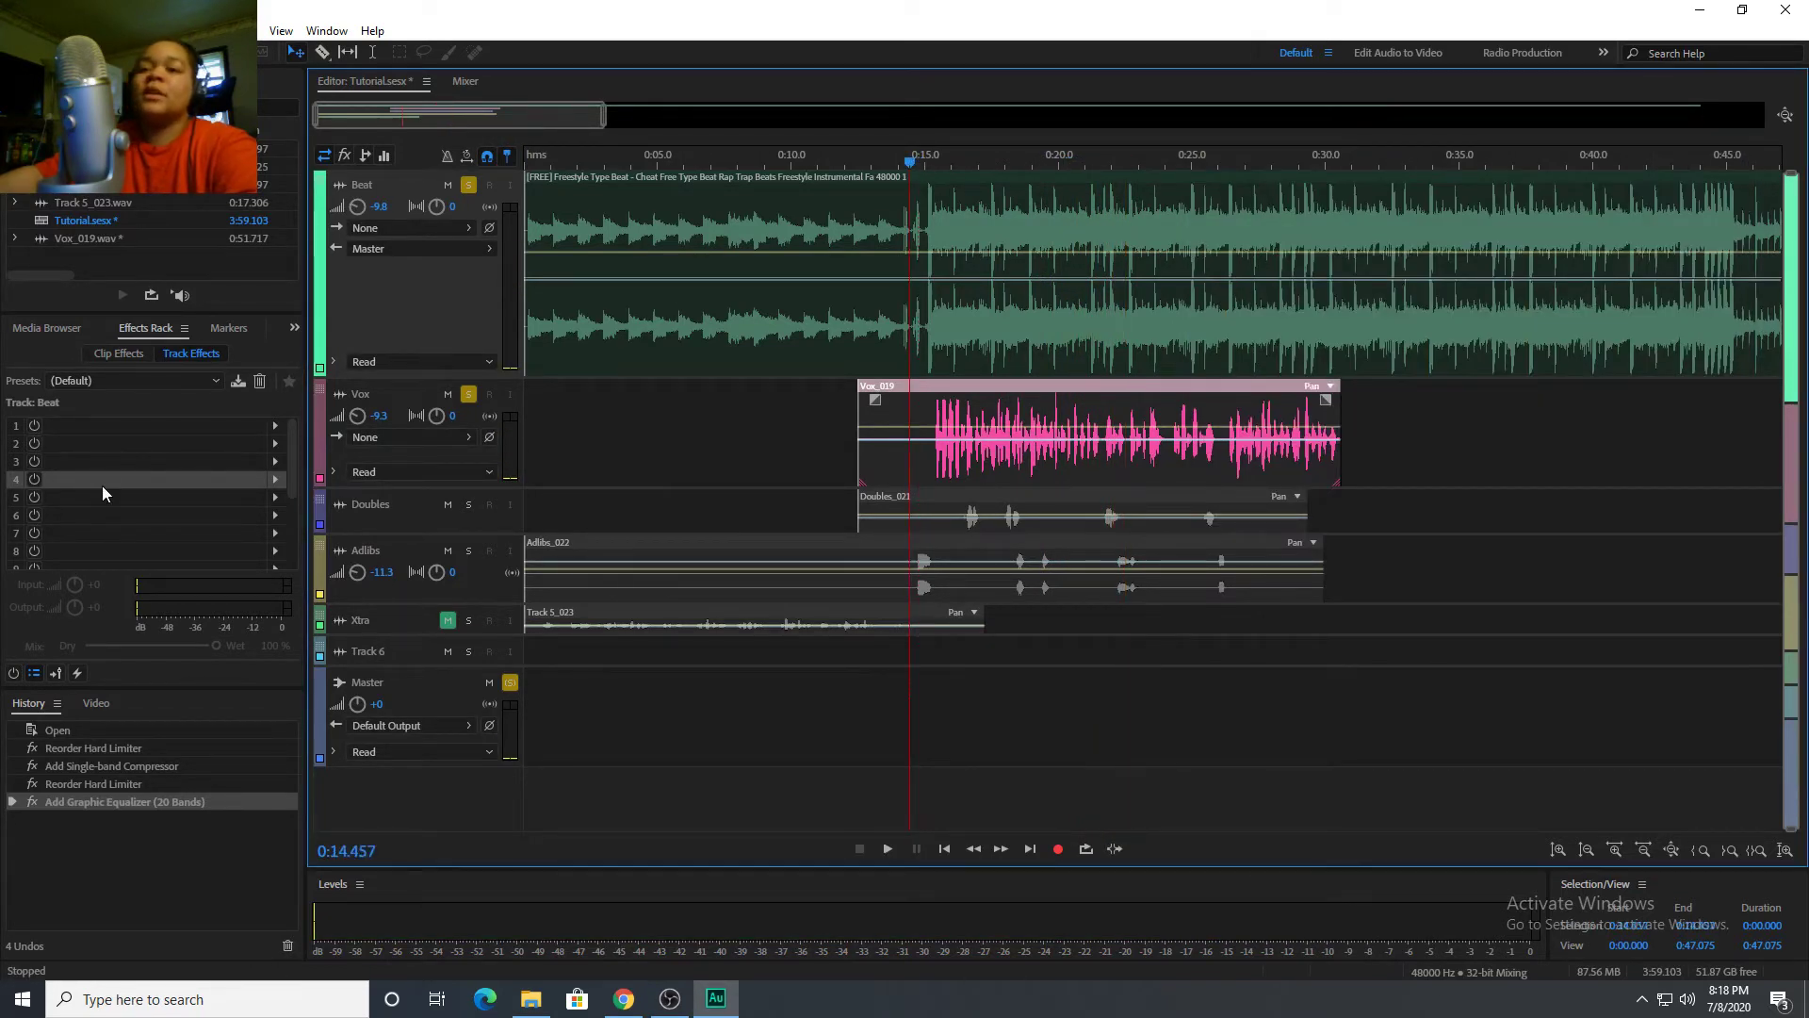
click(398, 392)
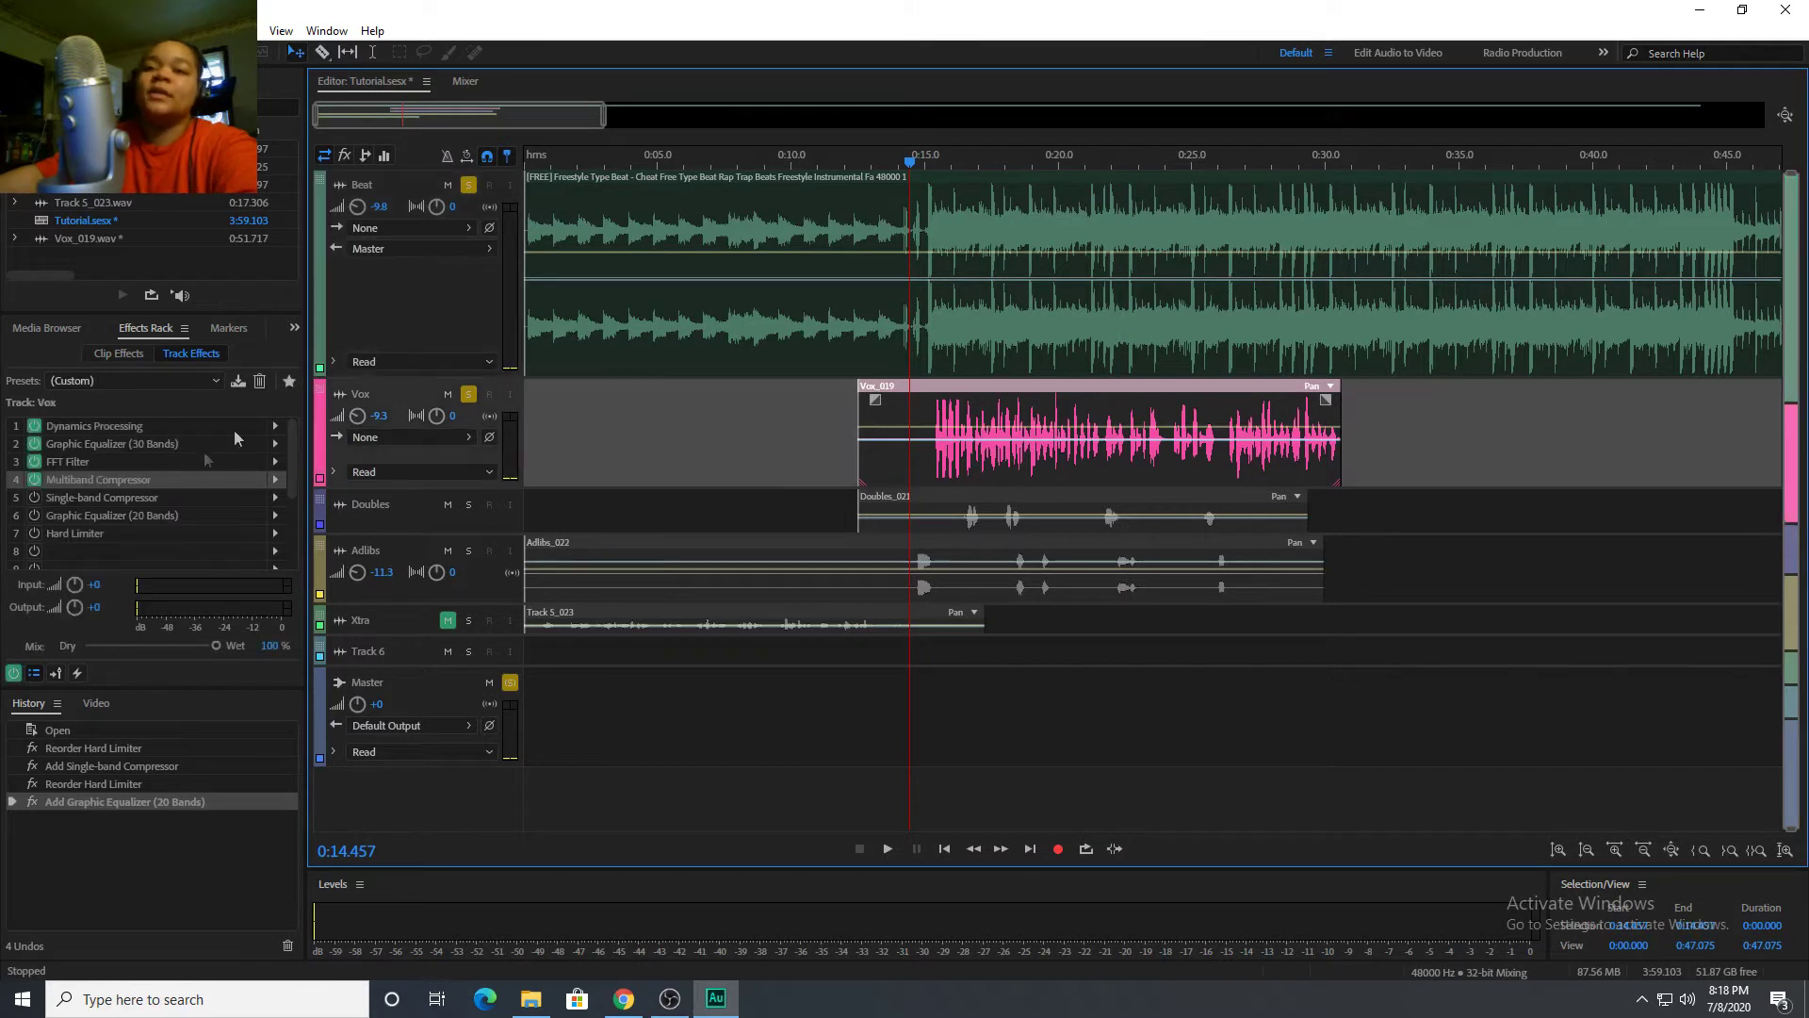
click(55, 506)
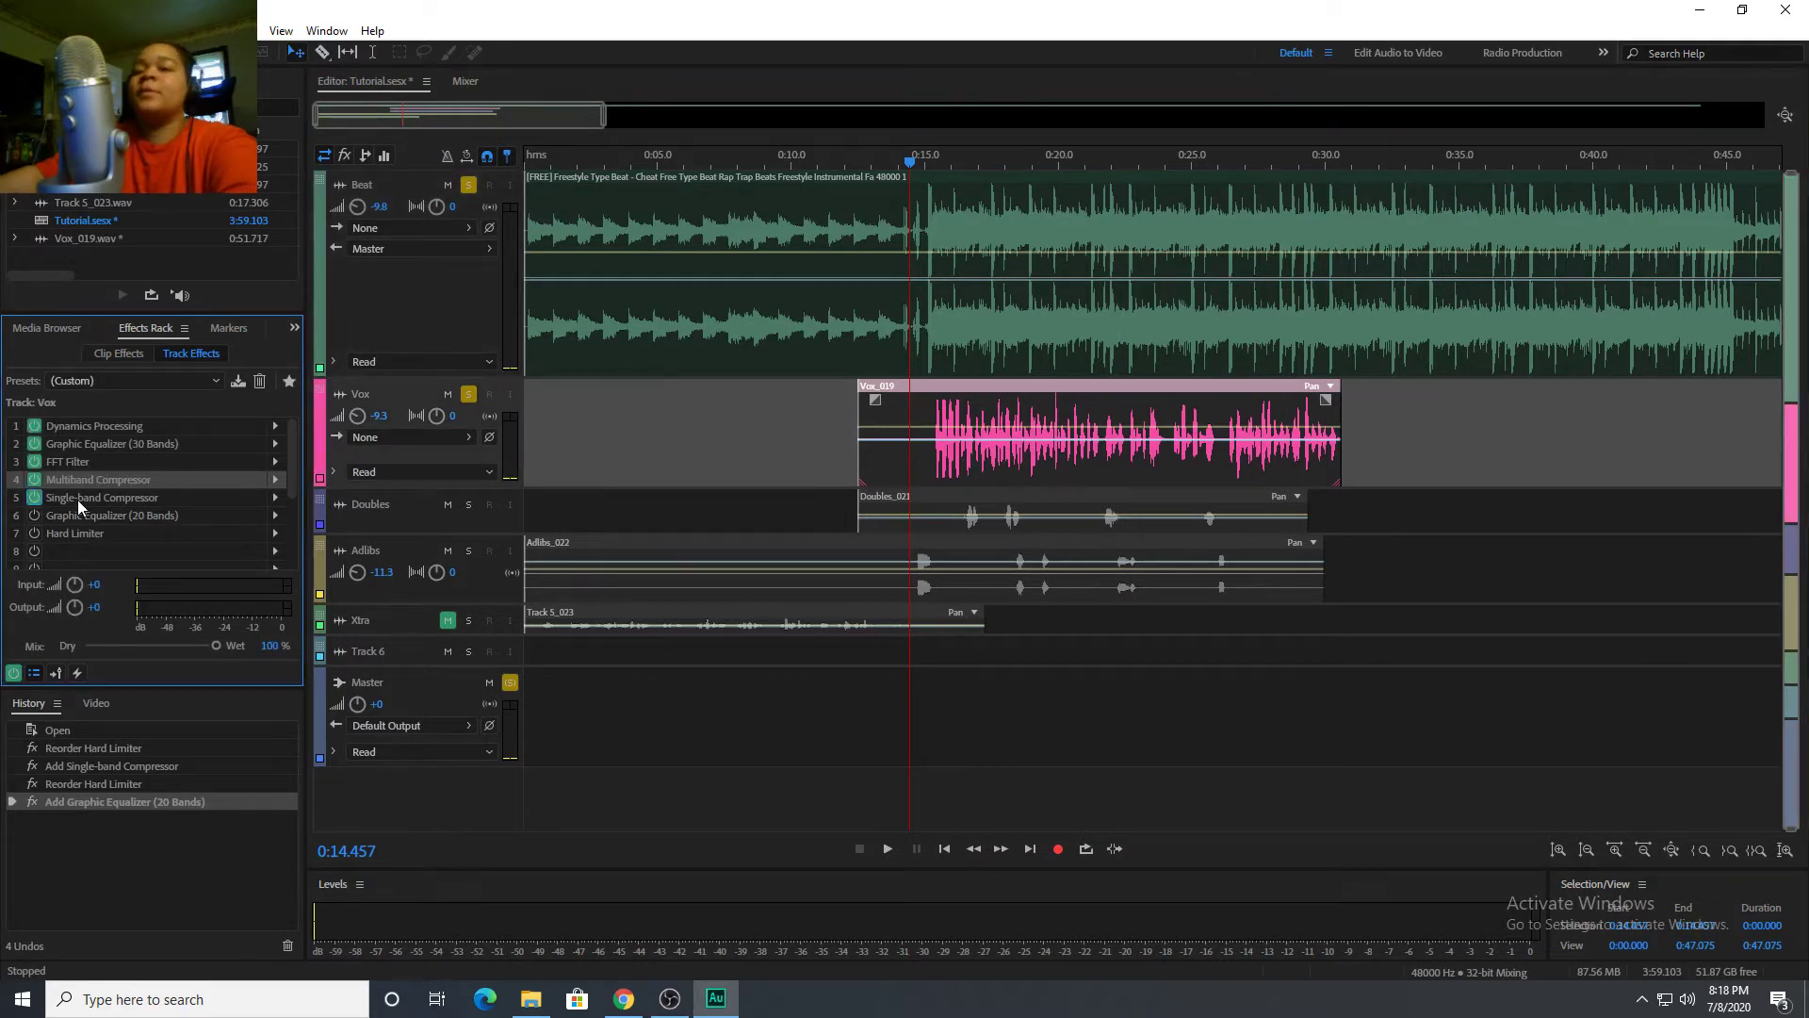
double_click(77, 499)
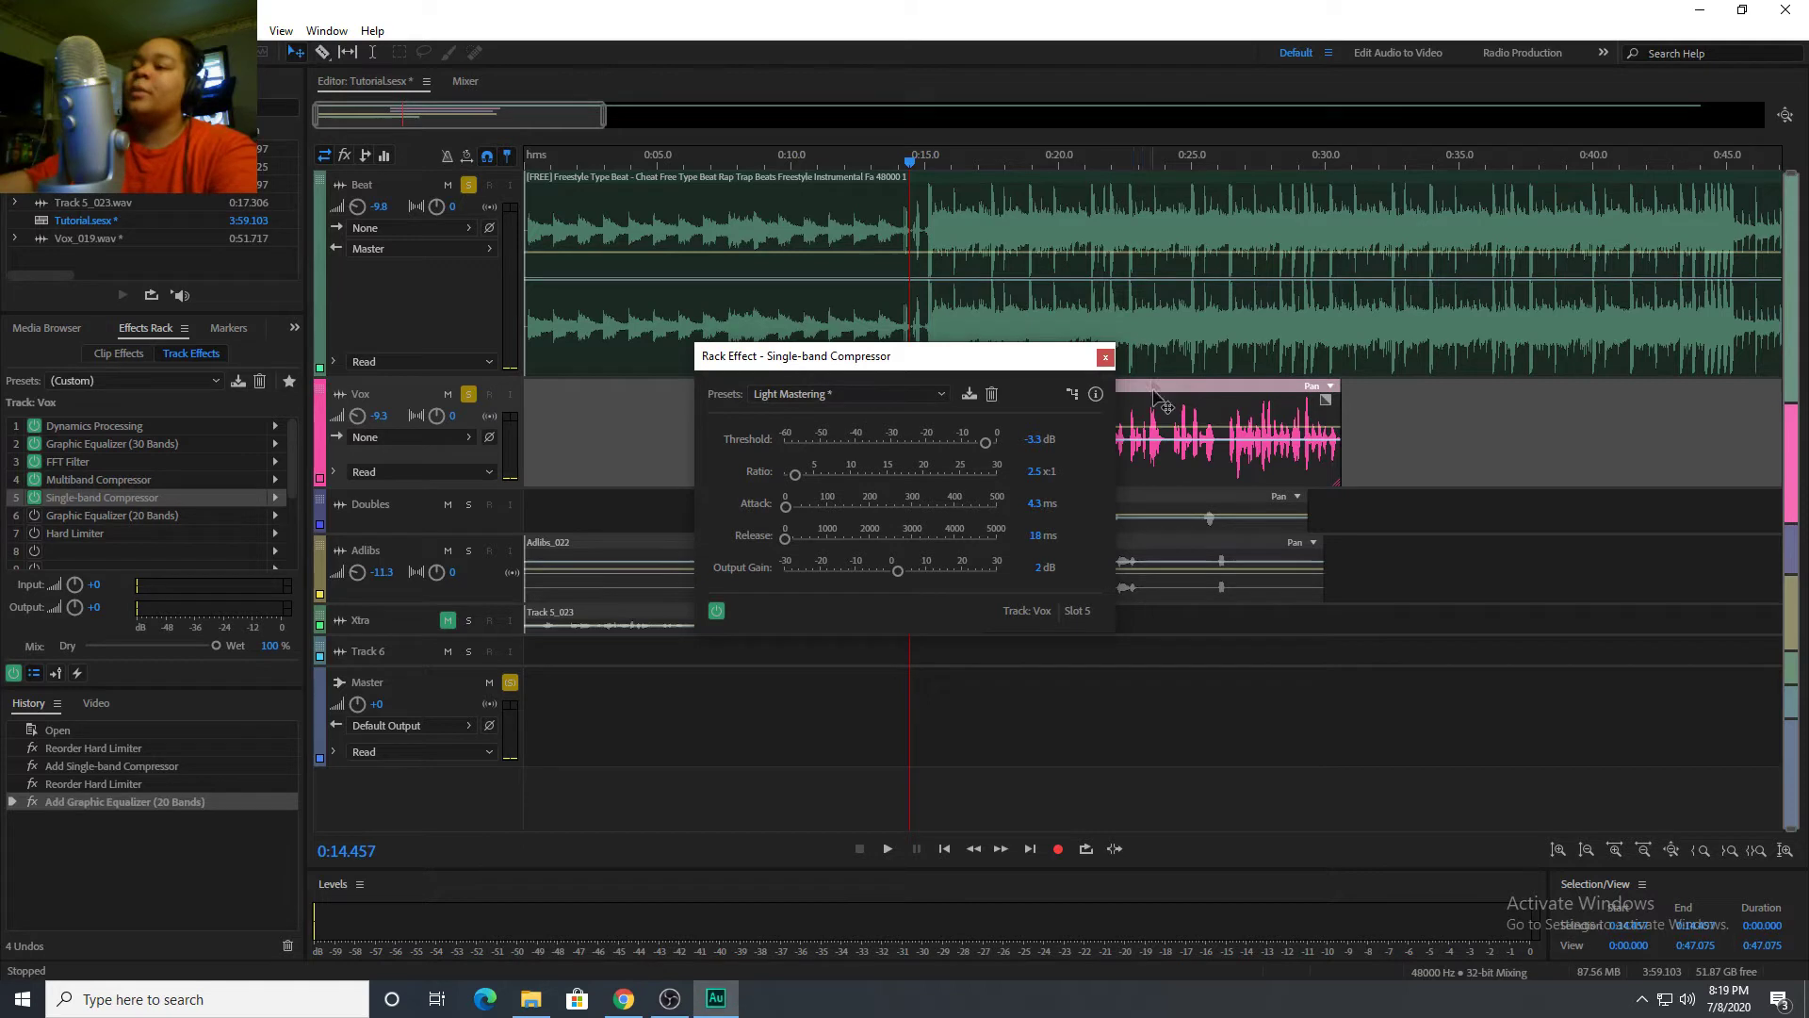
drag(1083, 364, 1558, 291)
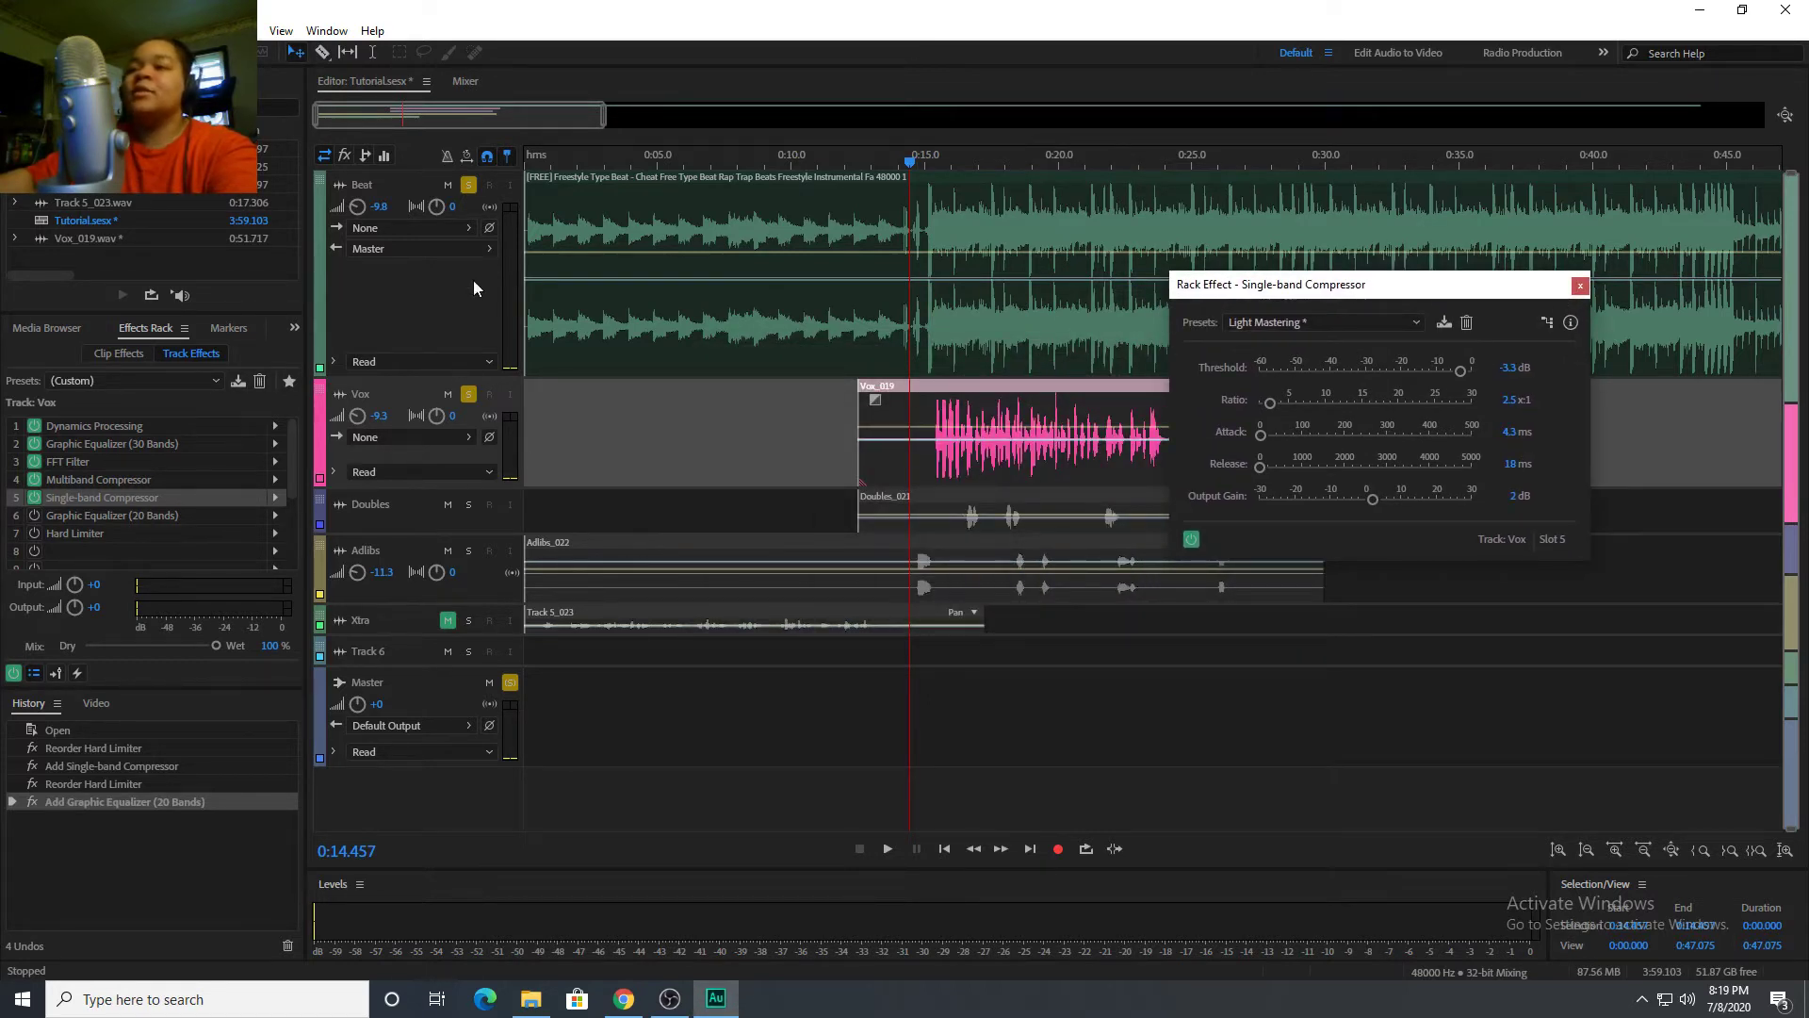
Take the Beat track out of solo and play the compressed vocal alone from about 0:15.
click(469, 185)
click(926, 166)
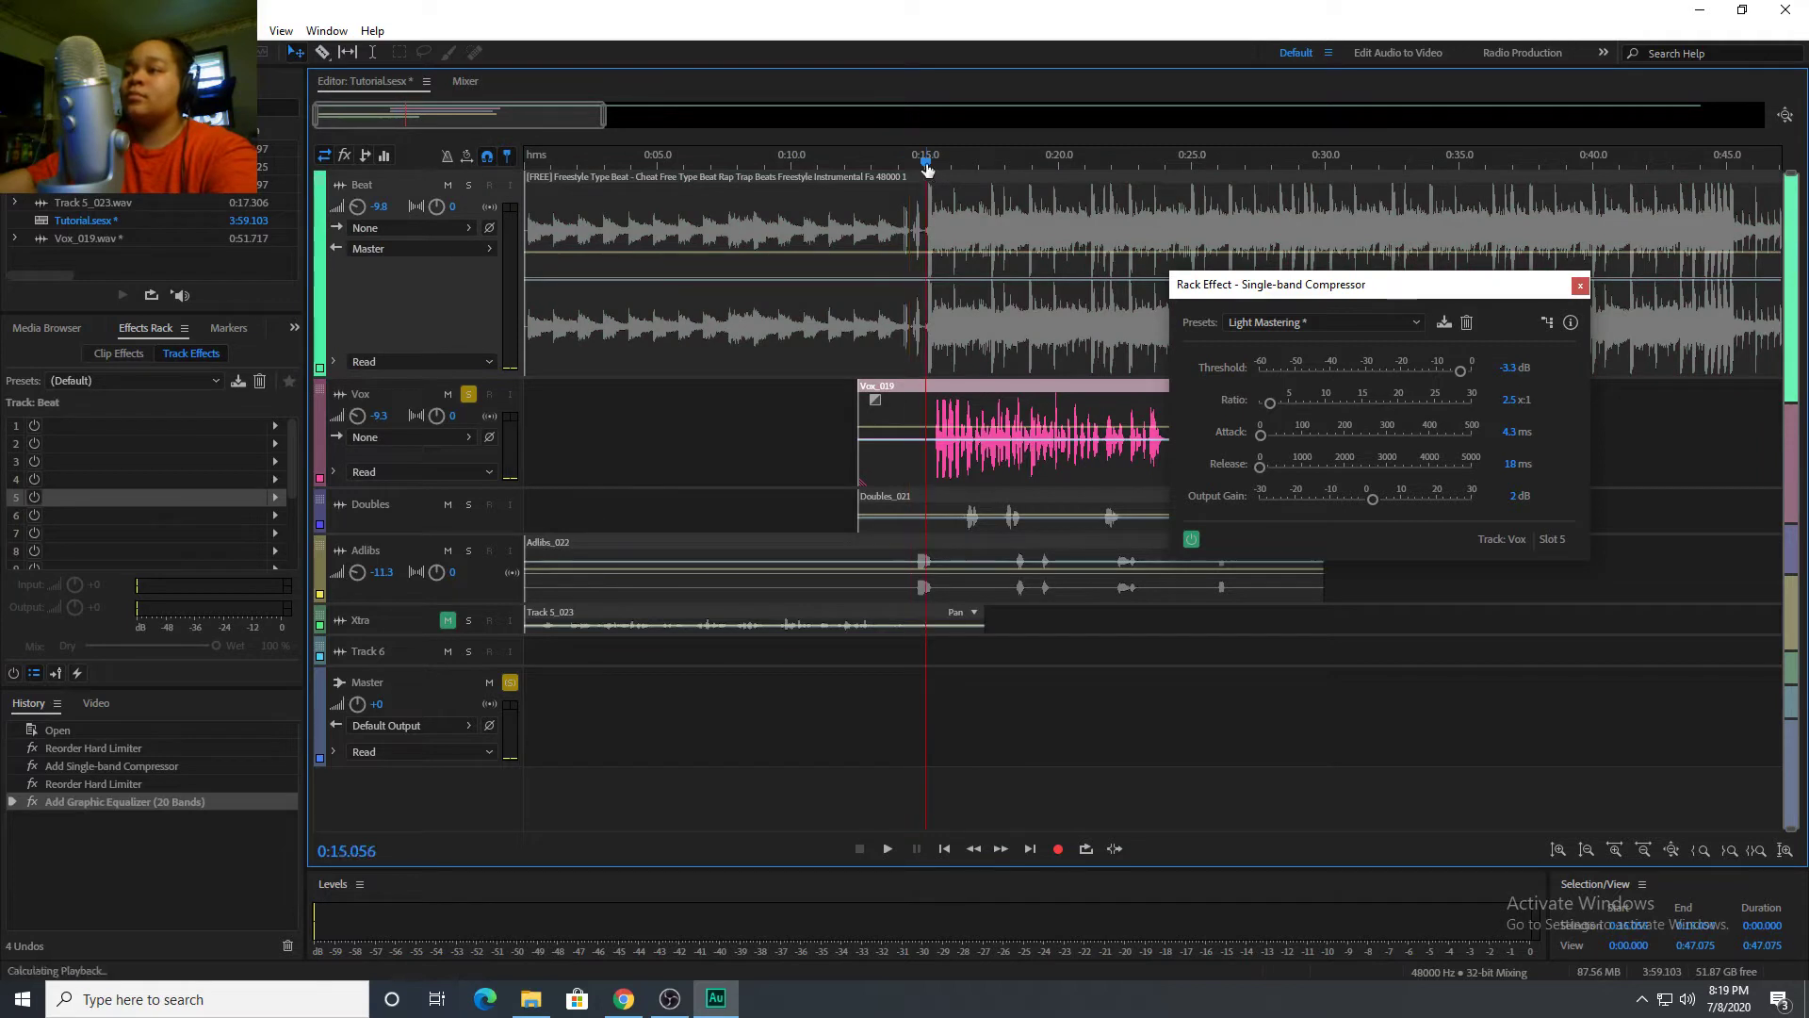
key(space)
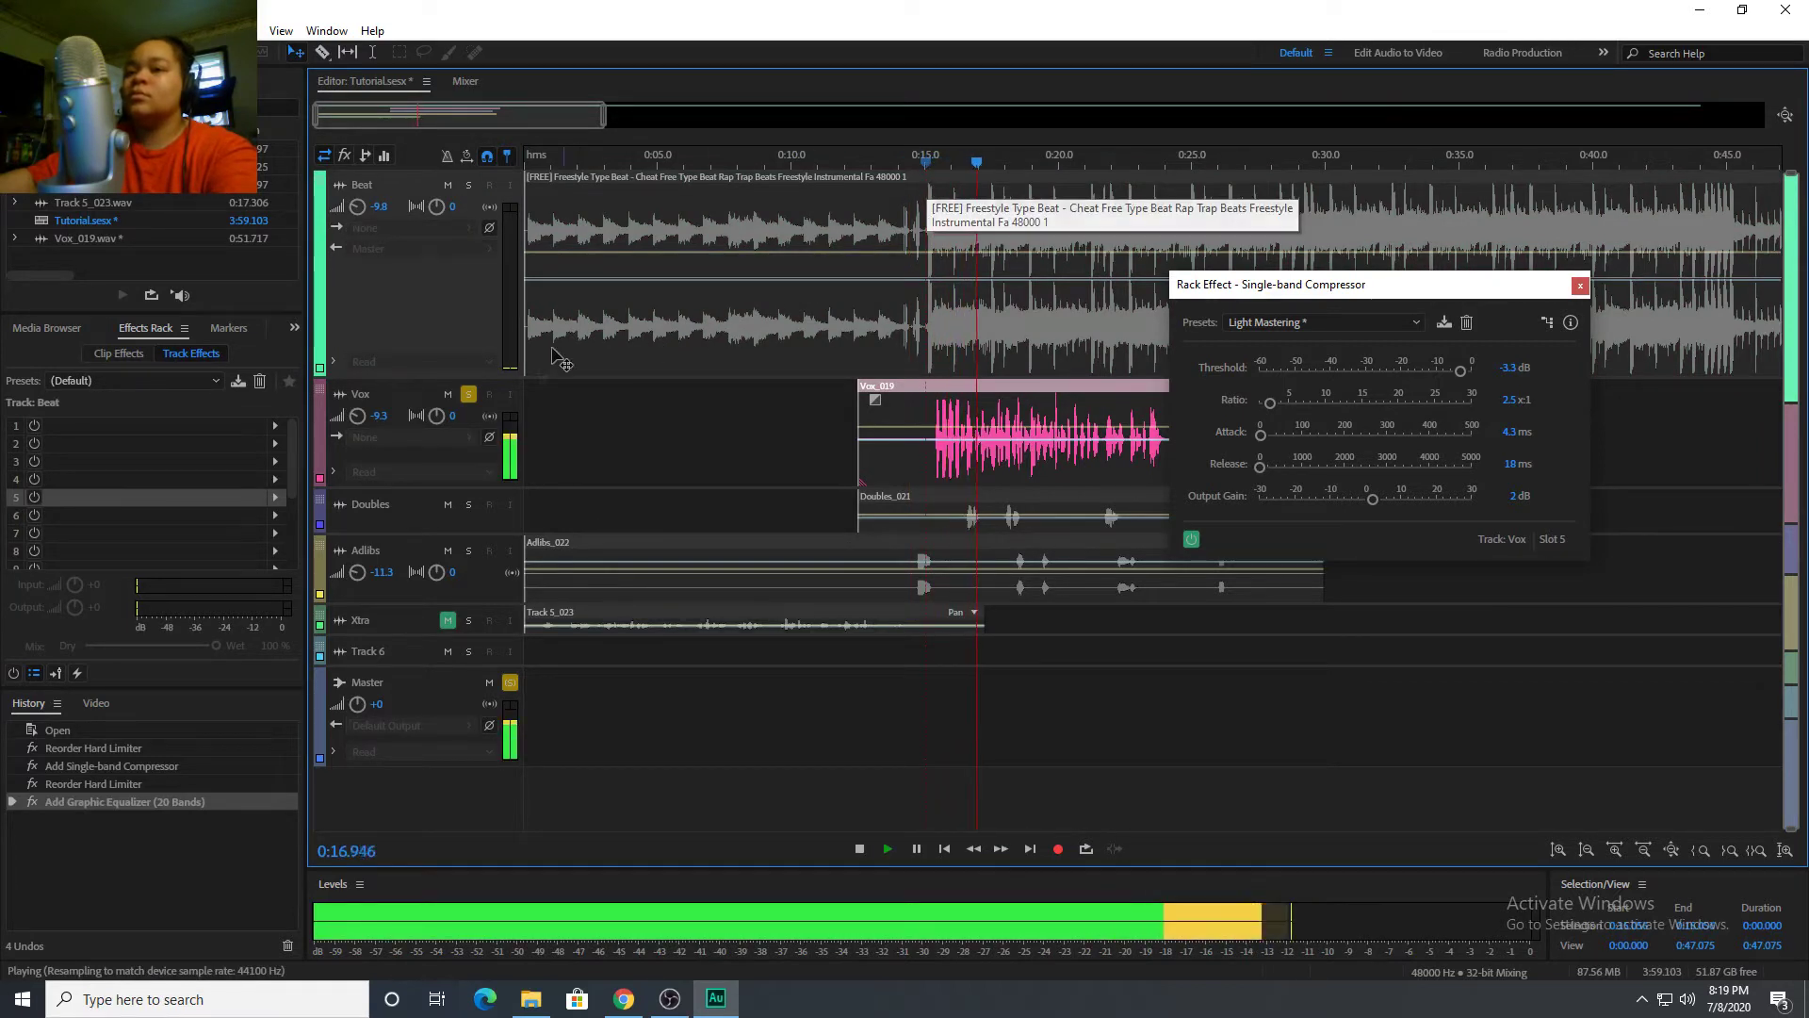
click(418, 395)
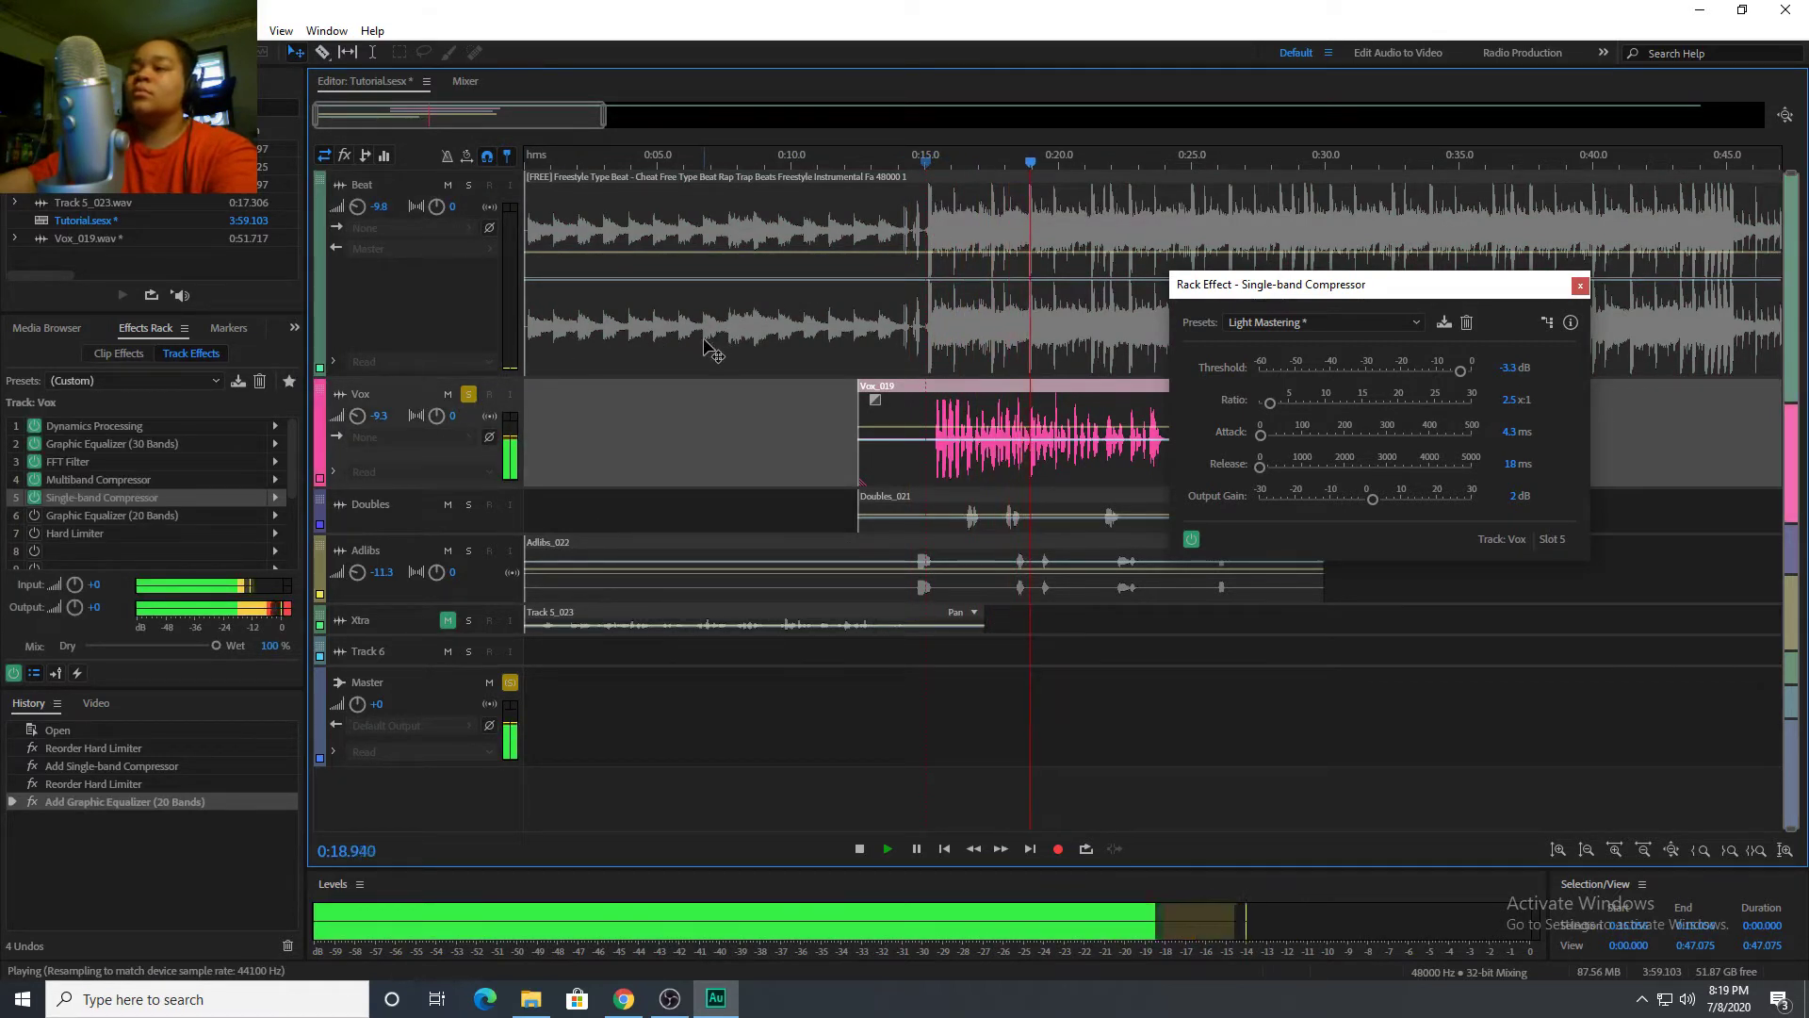
key(space)
Solo the Beat track again and play it together with the compressed vocal from about 0:15.
click(469, 185)
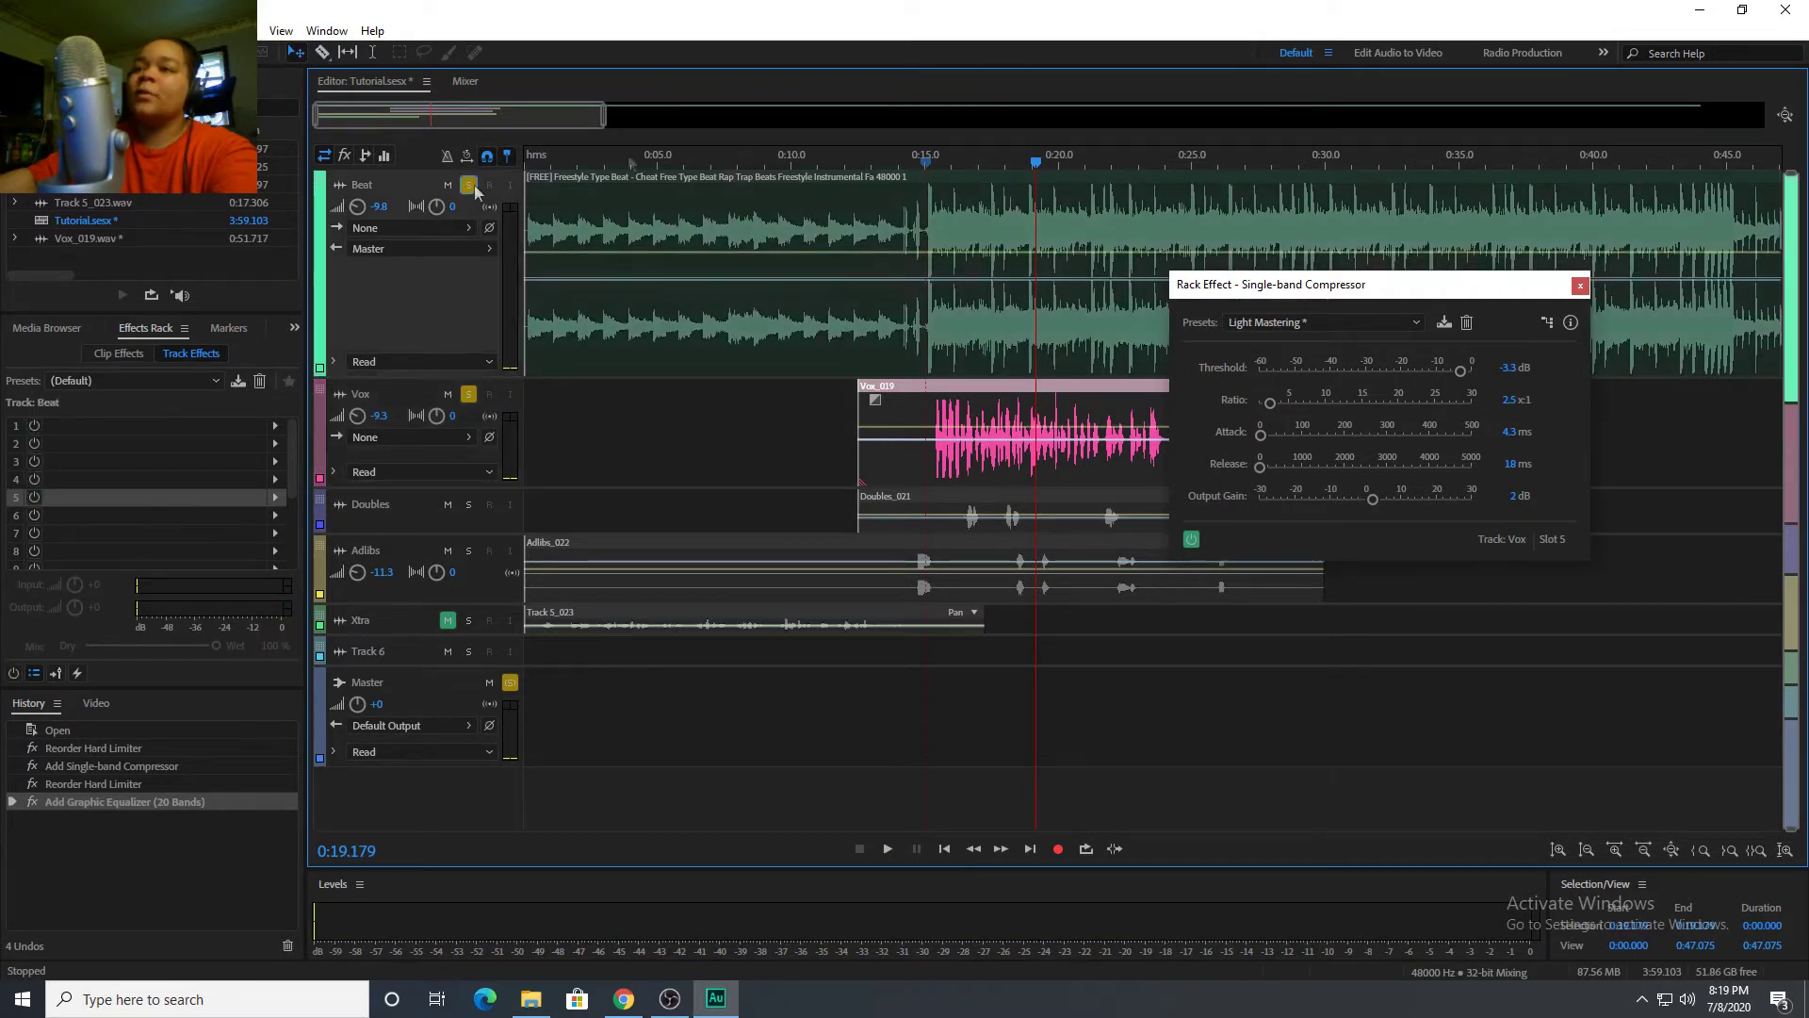
click(930, 156)
key(space)
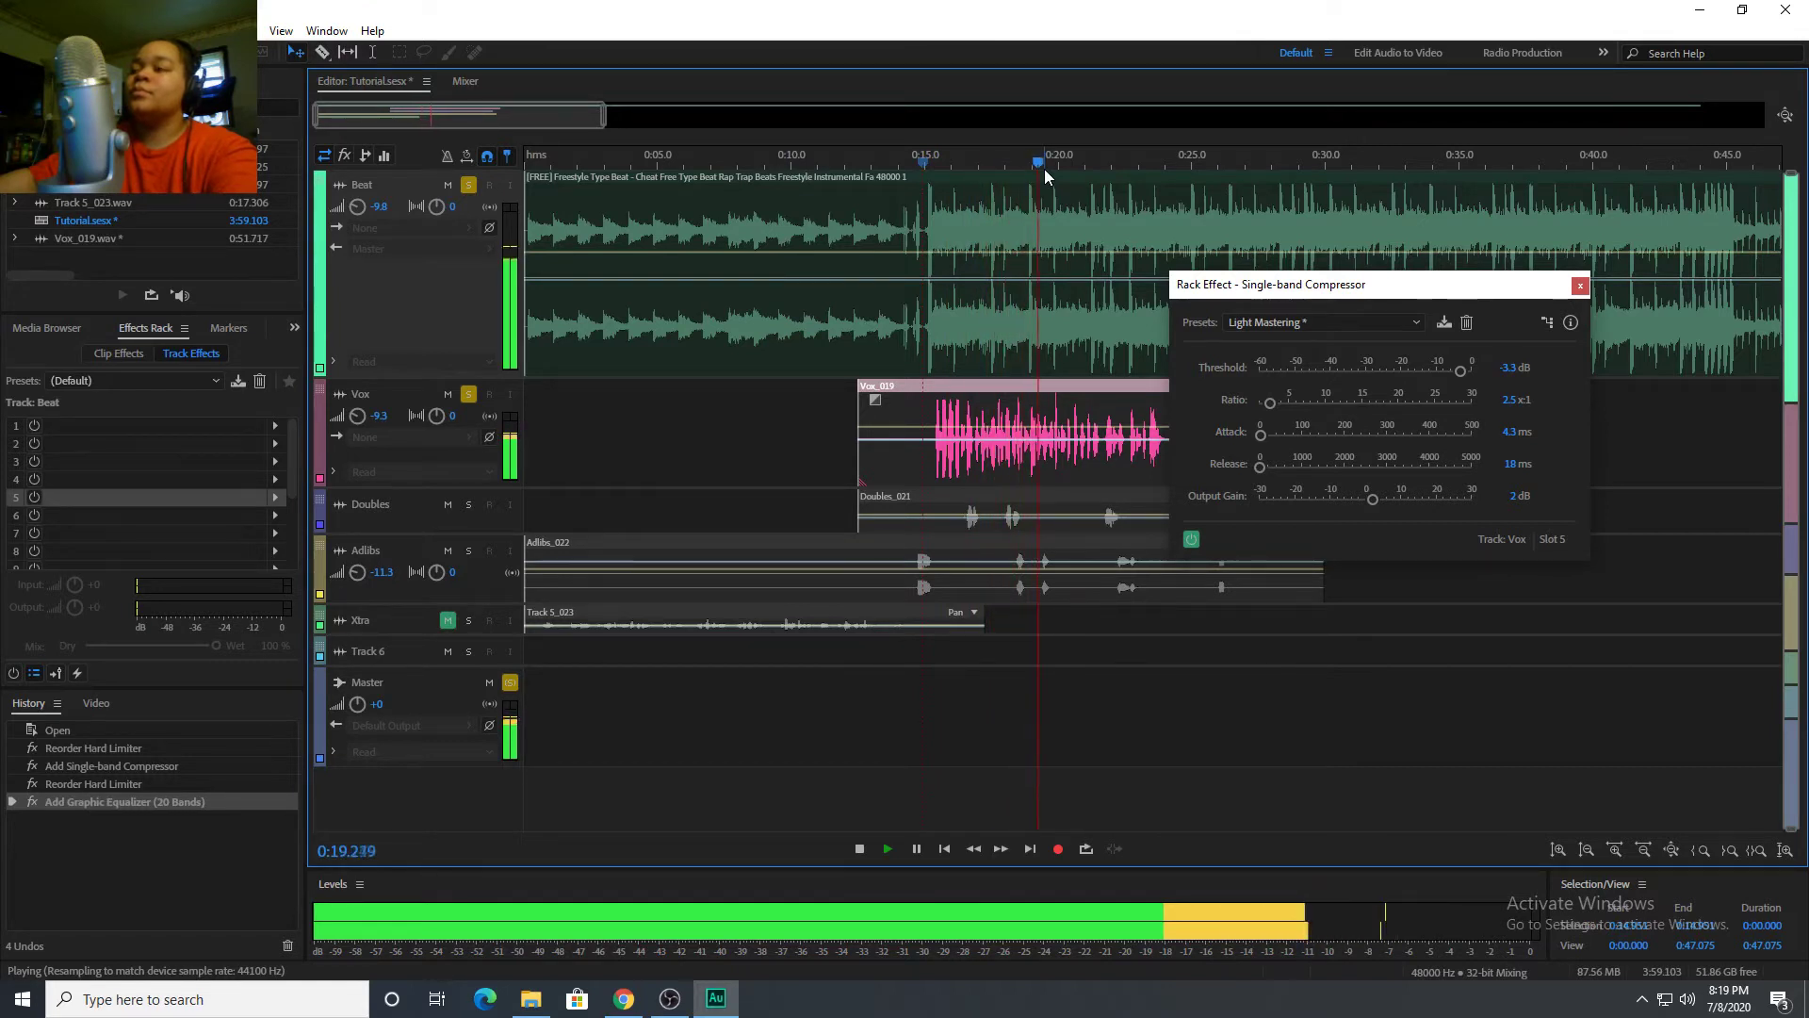
key(space)
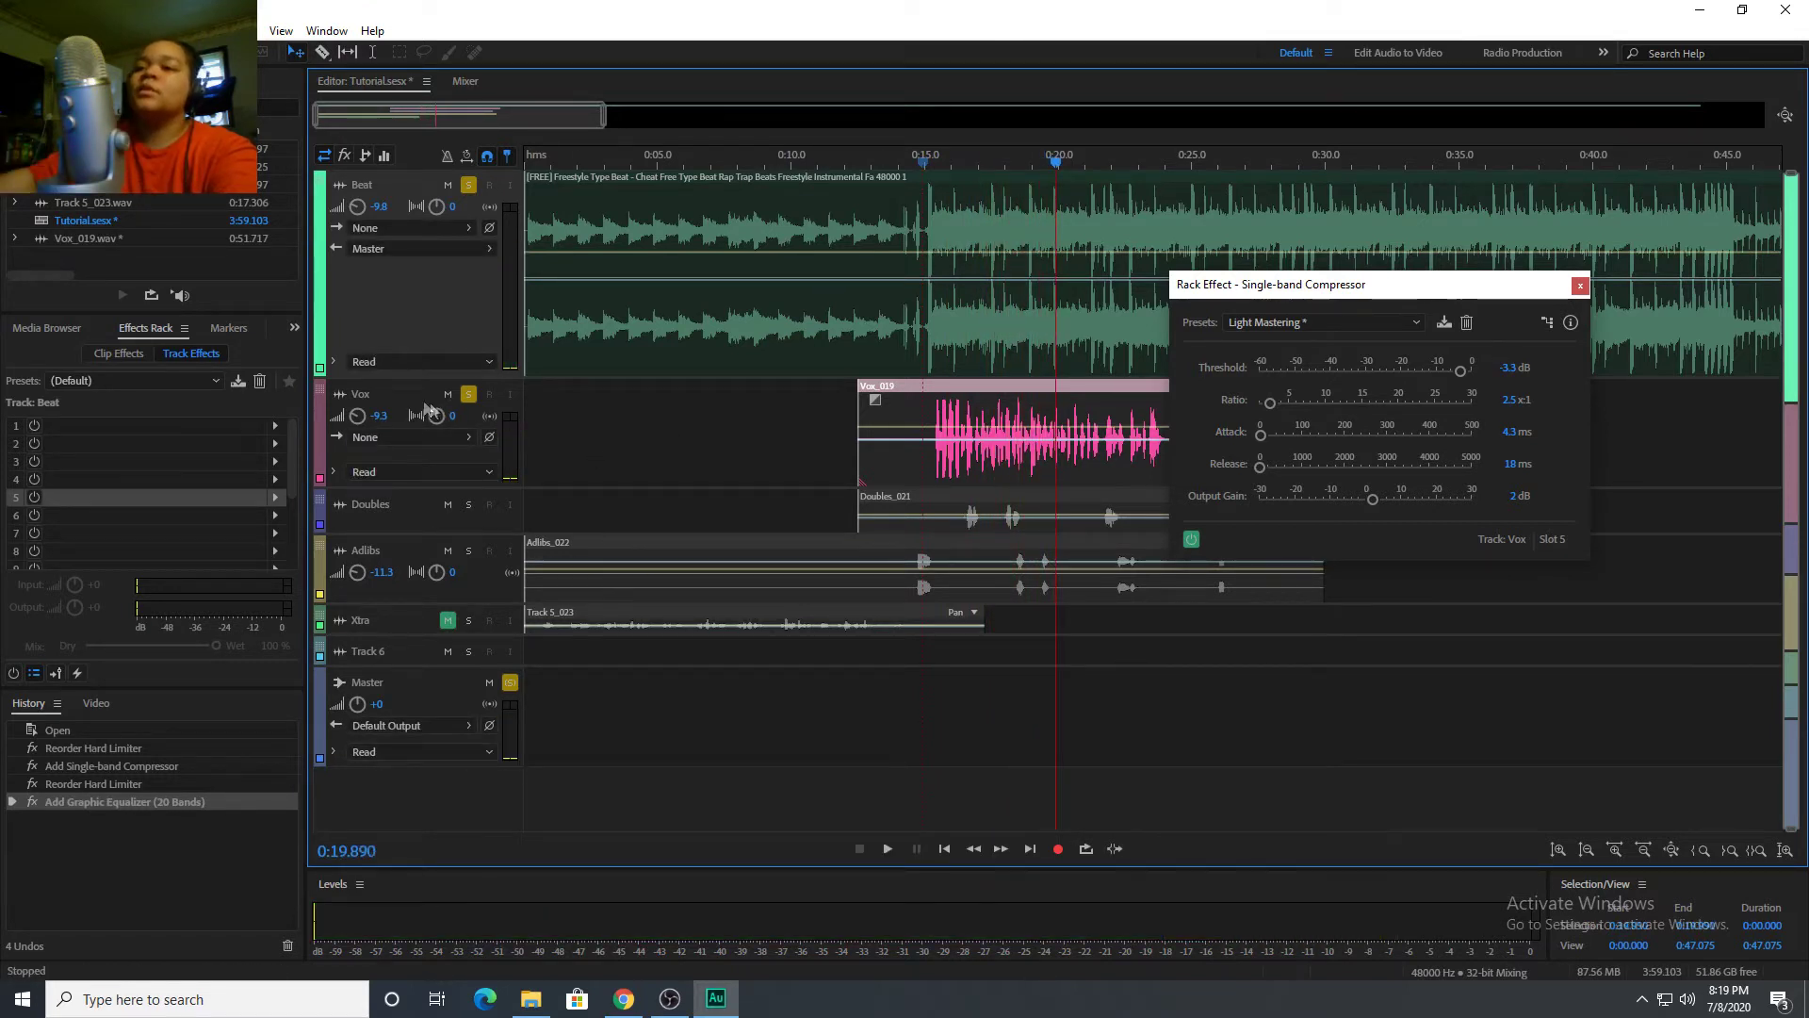
Enable the Graphic Equalizer (20 Bands) on the Vox track, review its Vocal Magic (breath) settings, and close both effect windows.
click(325, 443)
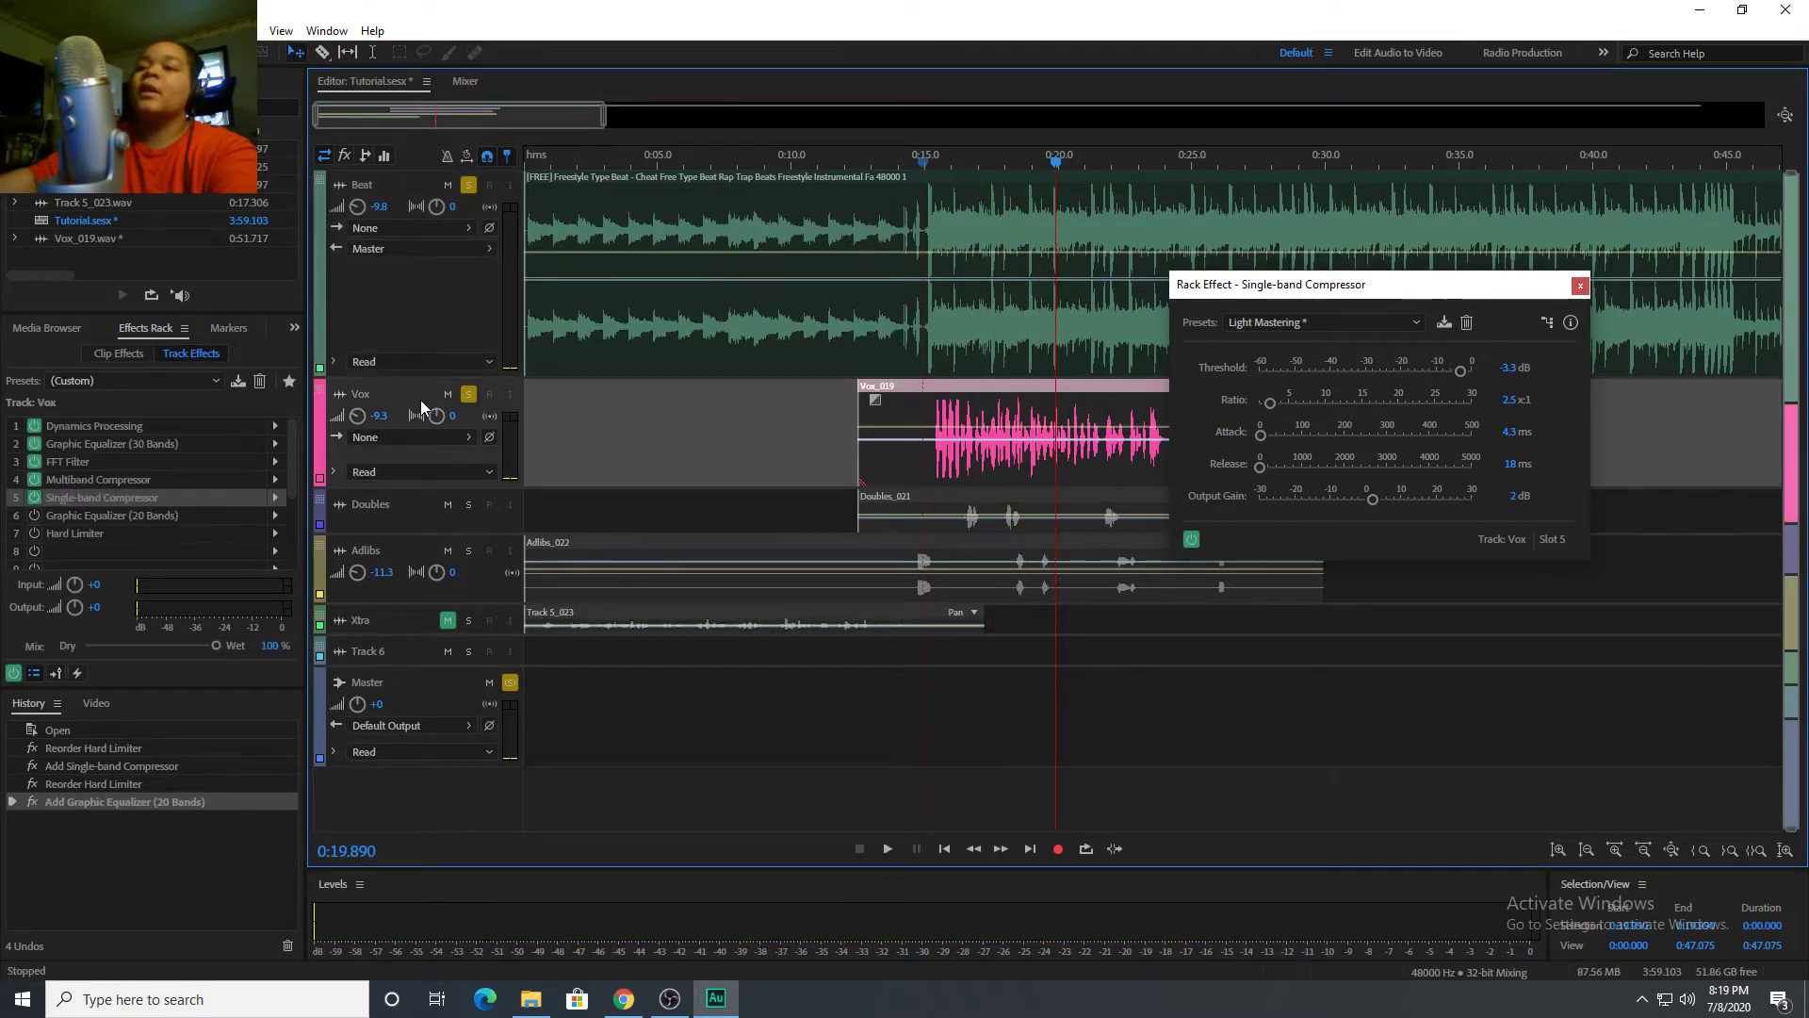
click(34, 527)
double_click(94, 517)
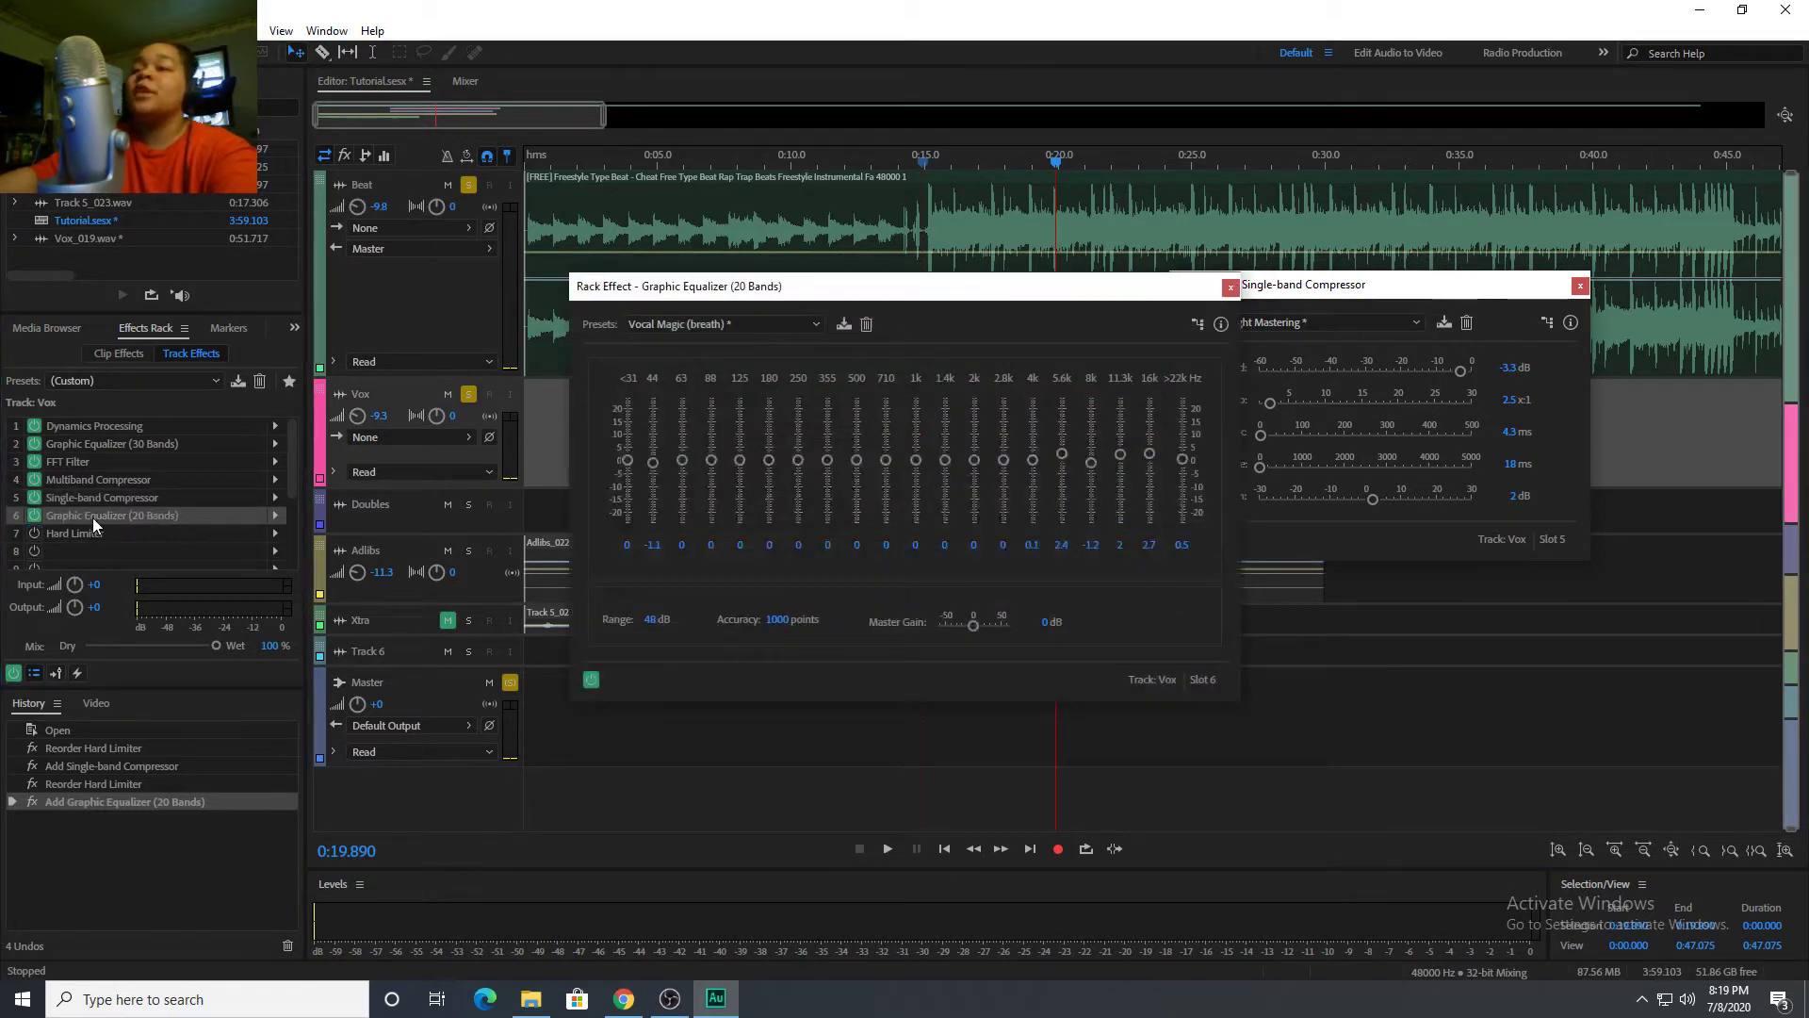
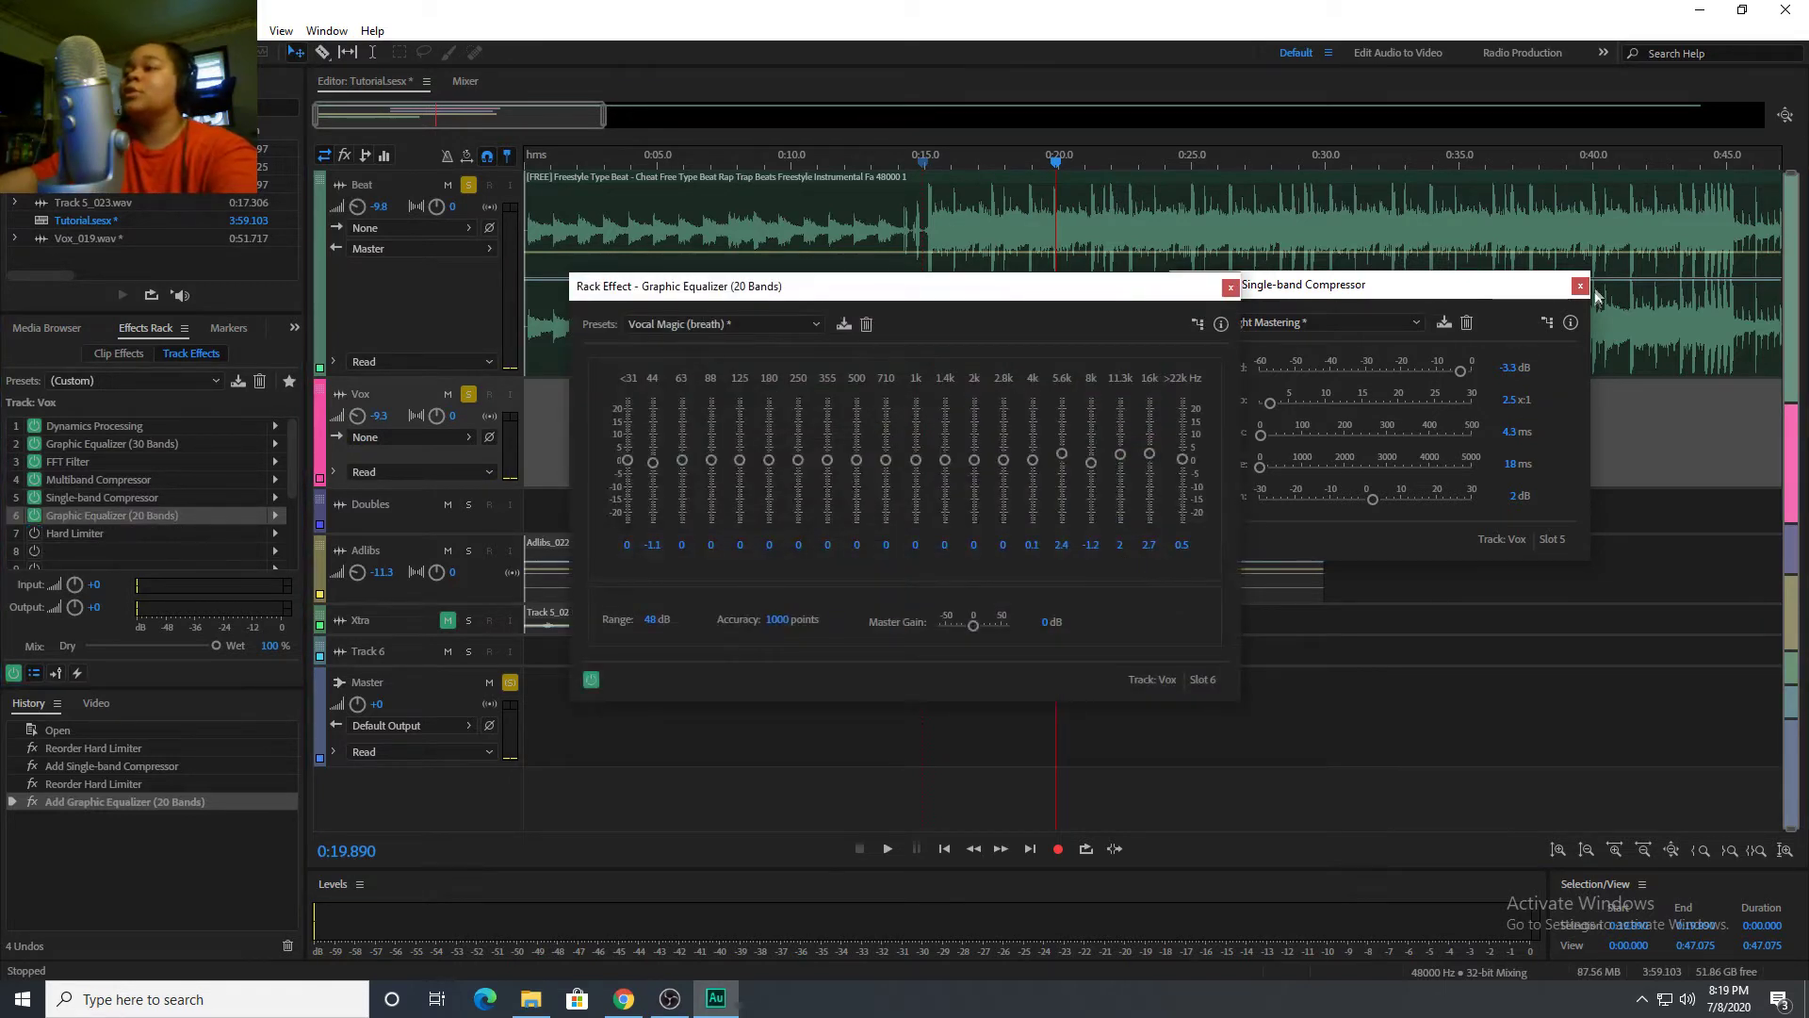
click(1580, 286)
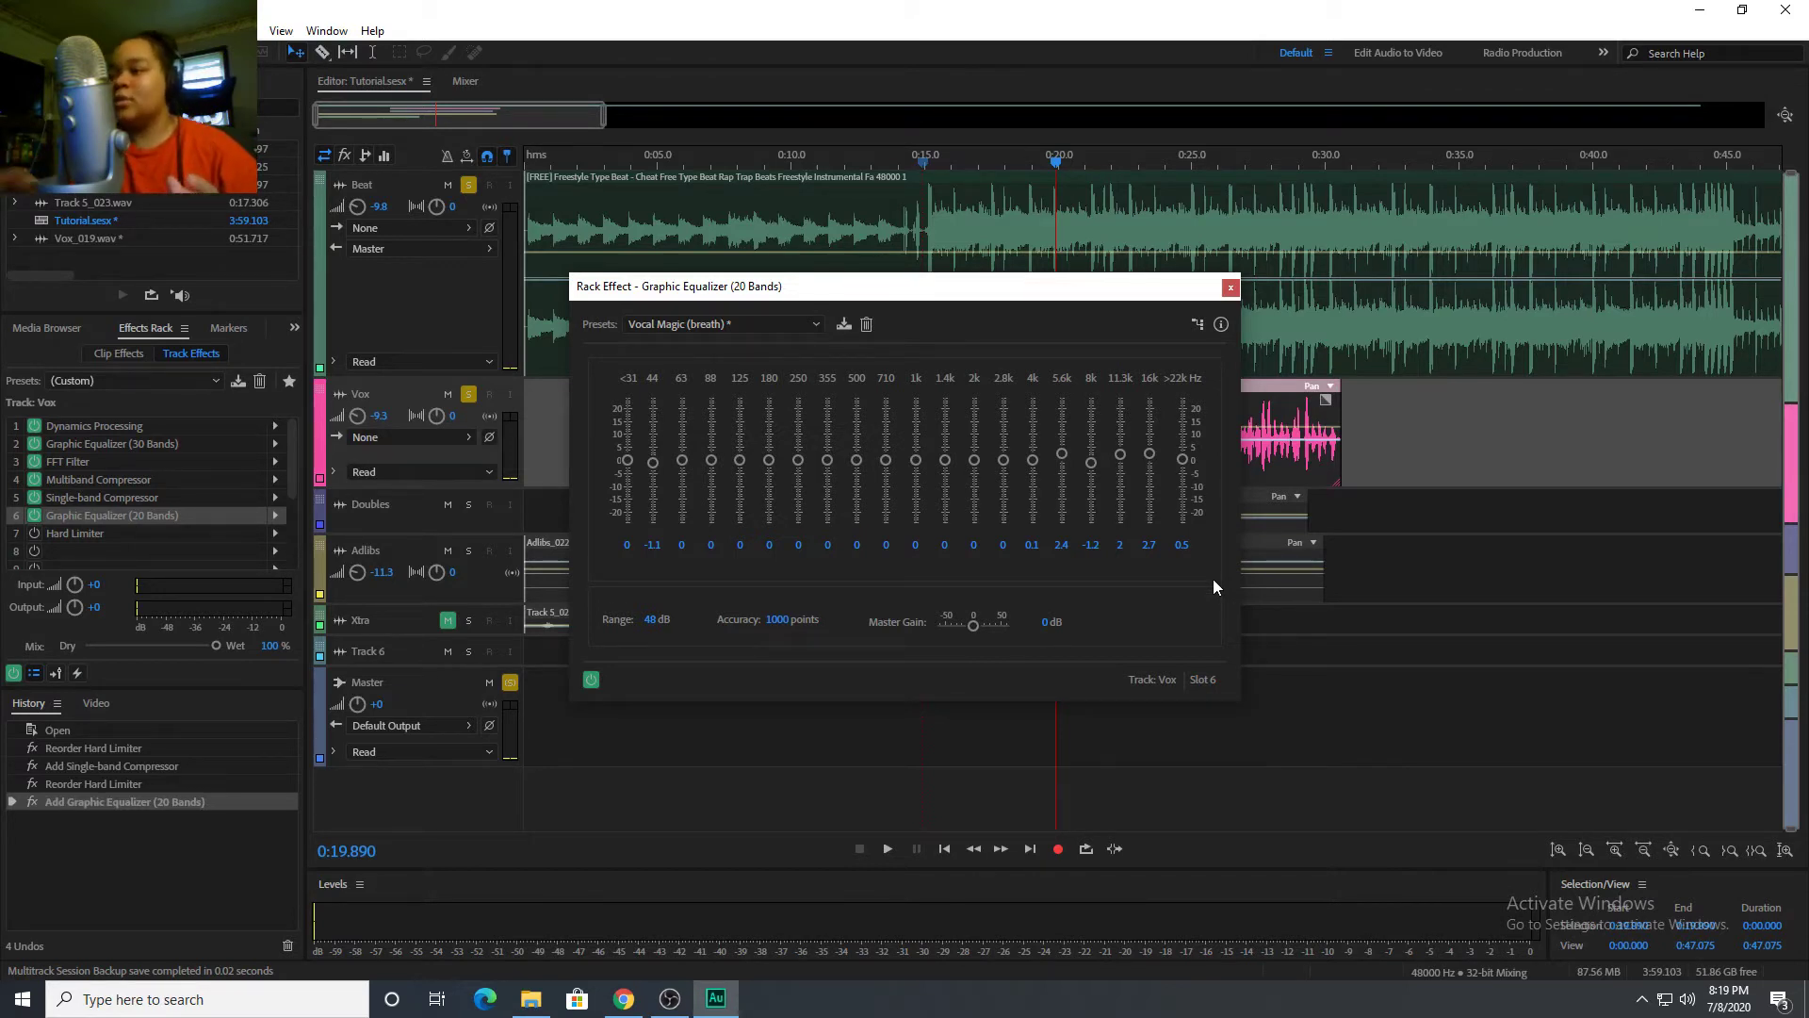
click(1230, 287)
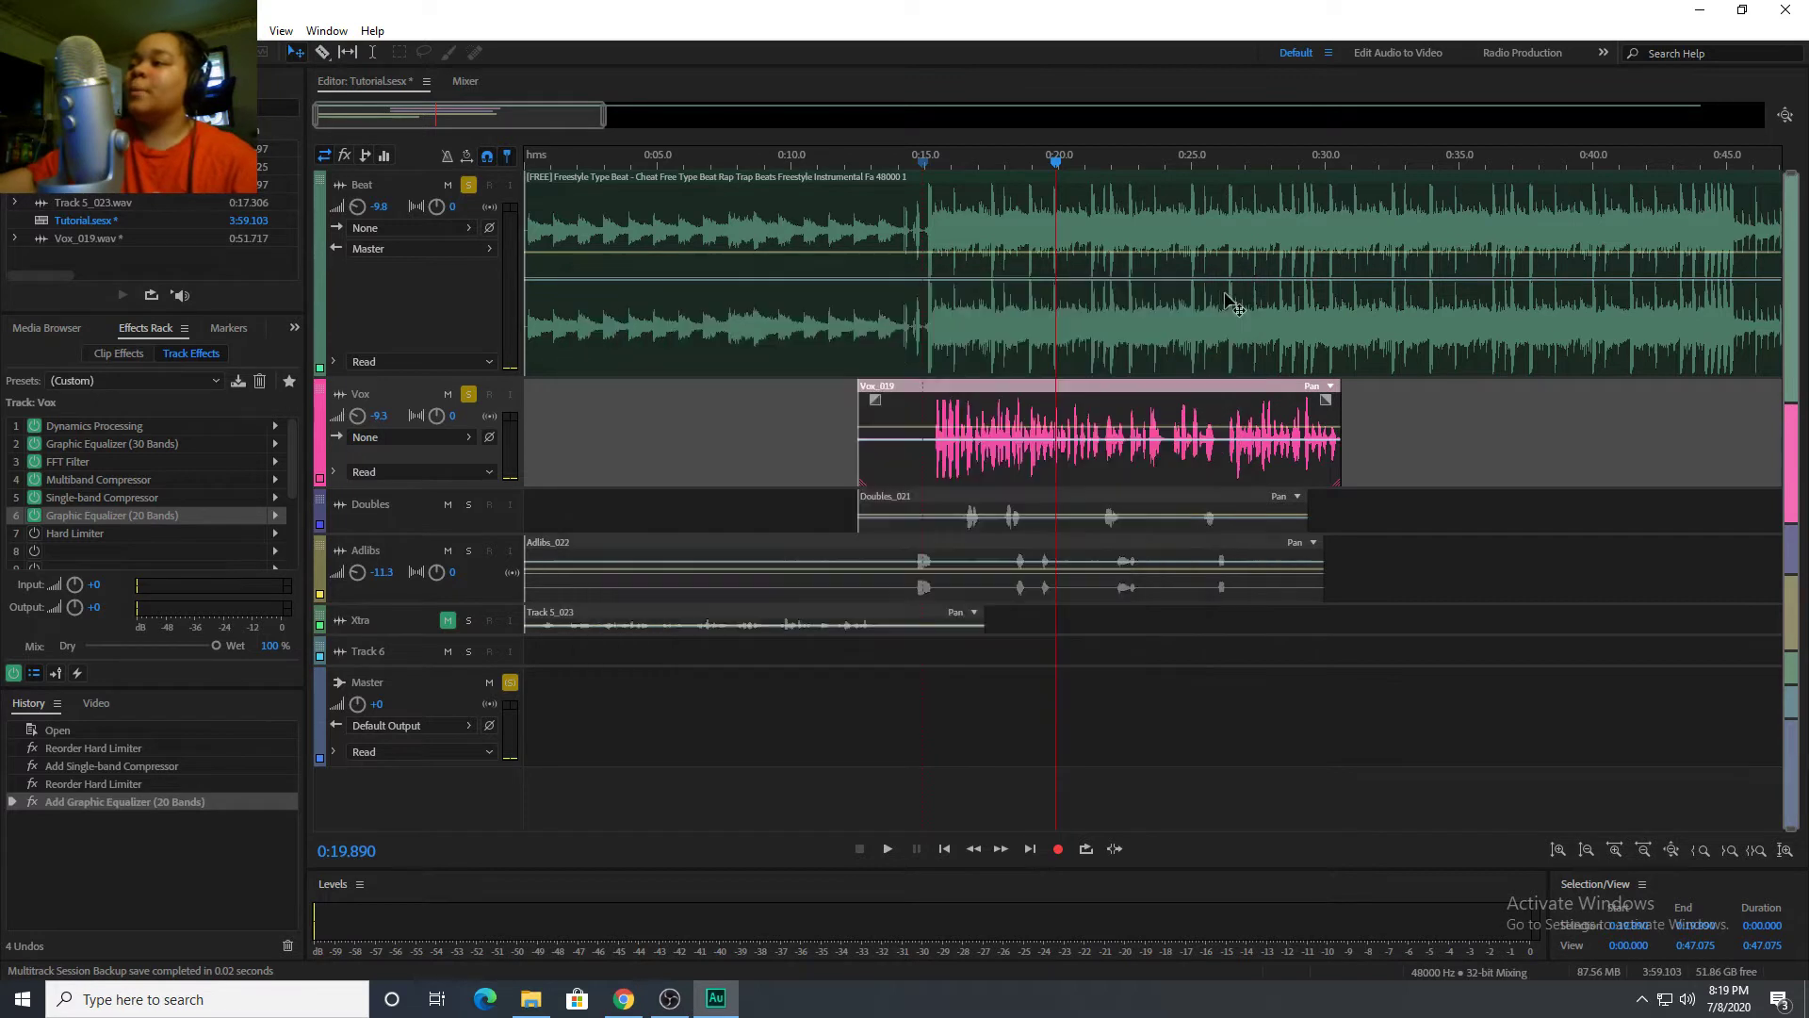
Play the Beat and Vox tracks together from about 0:15 to hear the vocal with the 20-band equalizer enabled.
click(927, 156)
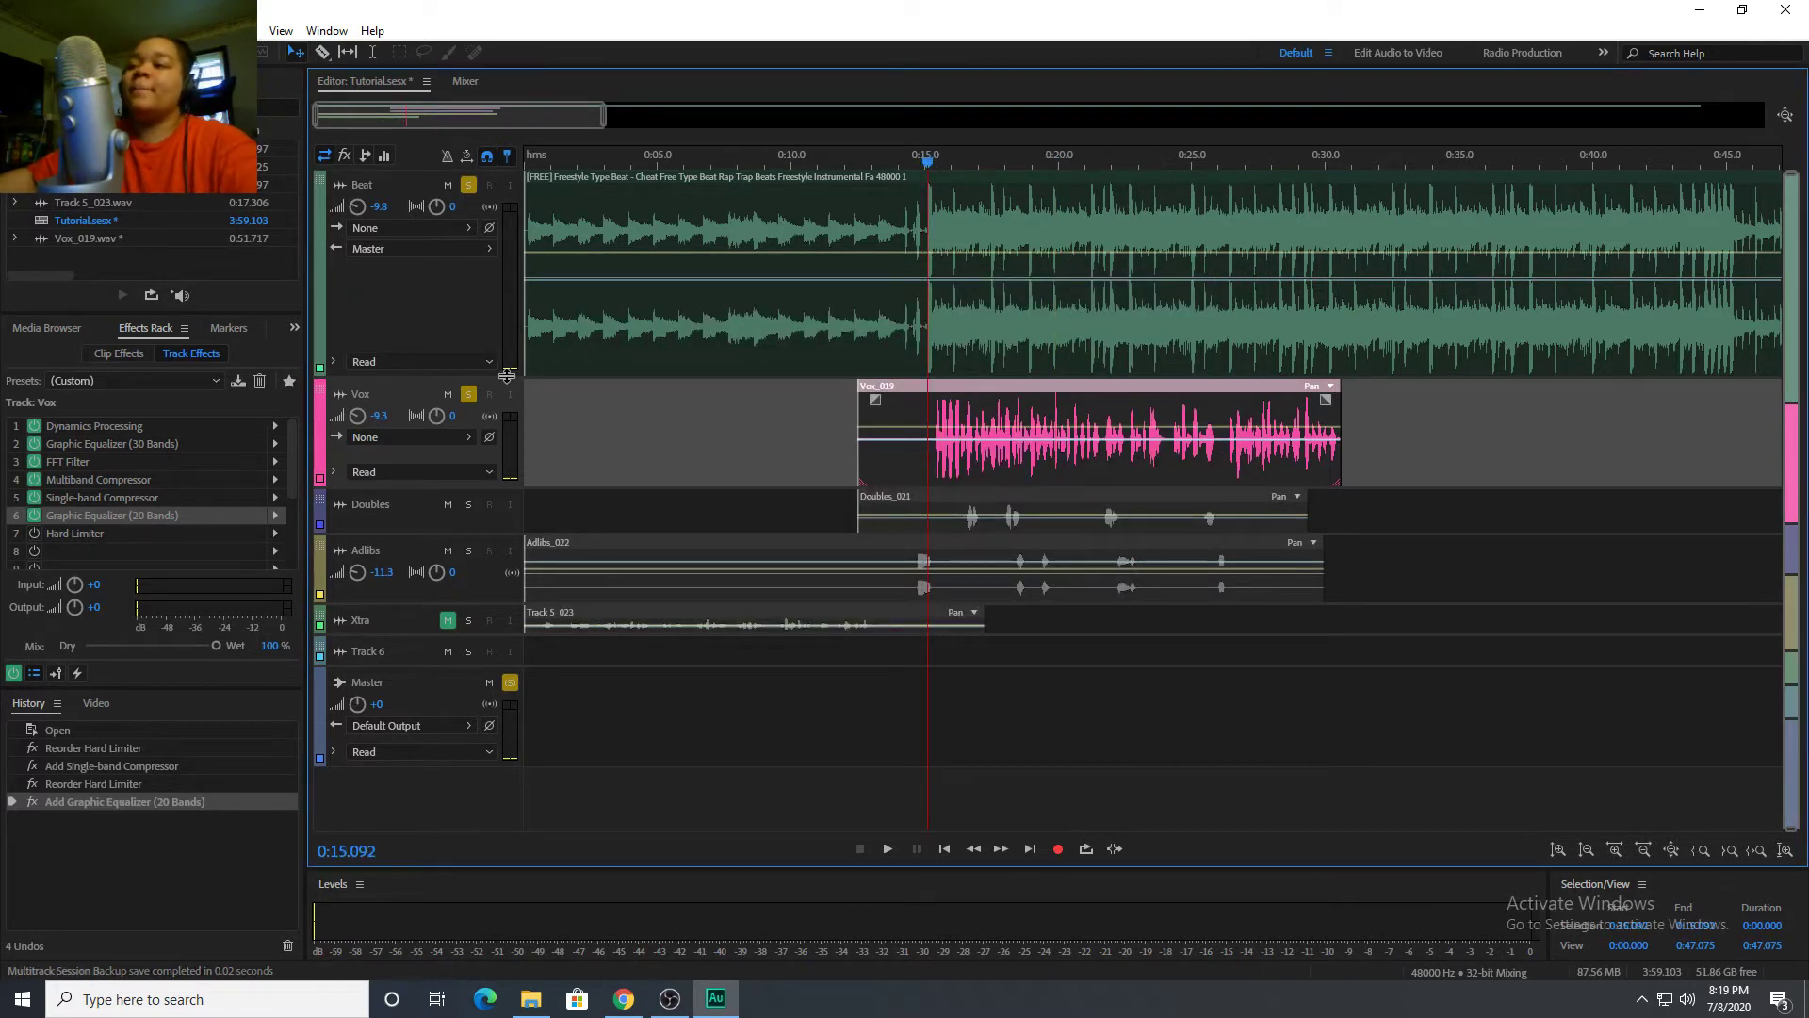
key(space)
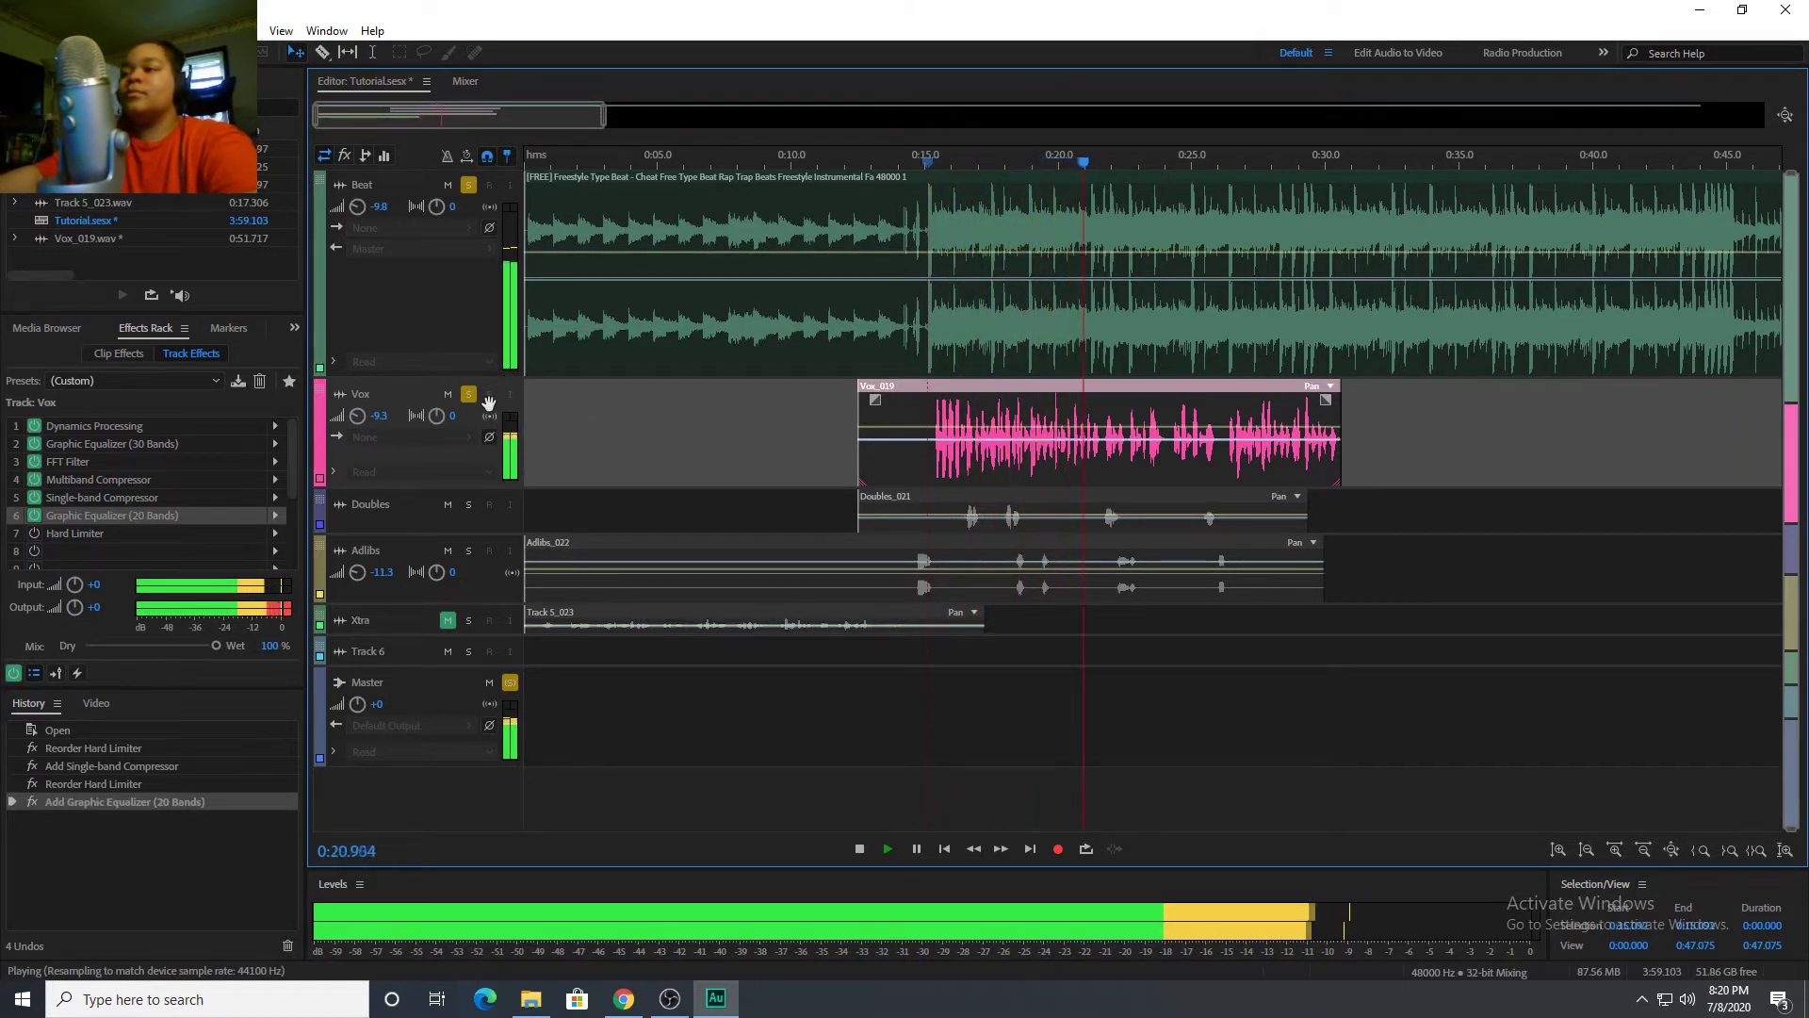
key(space)
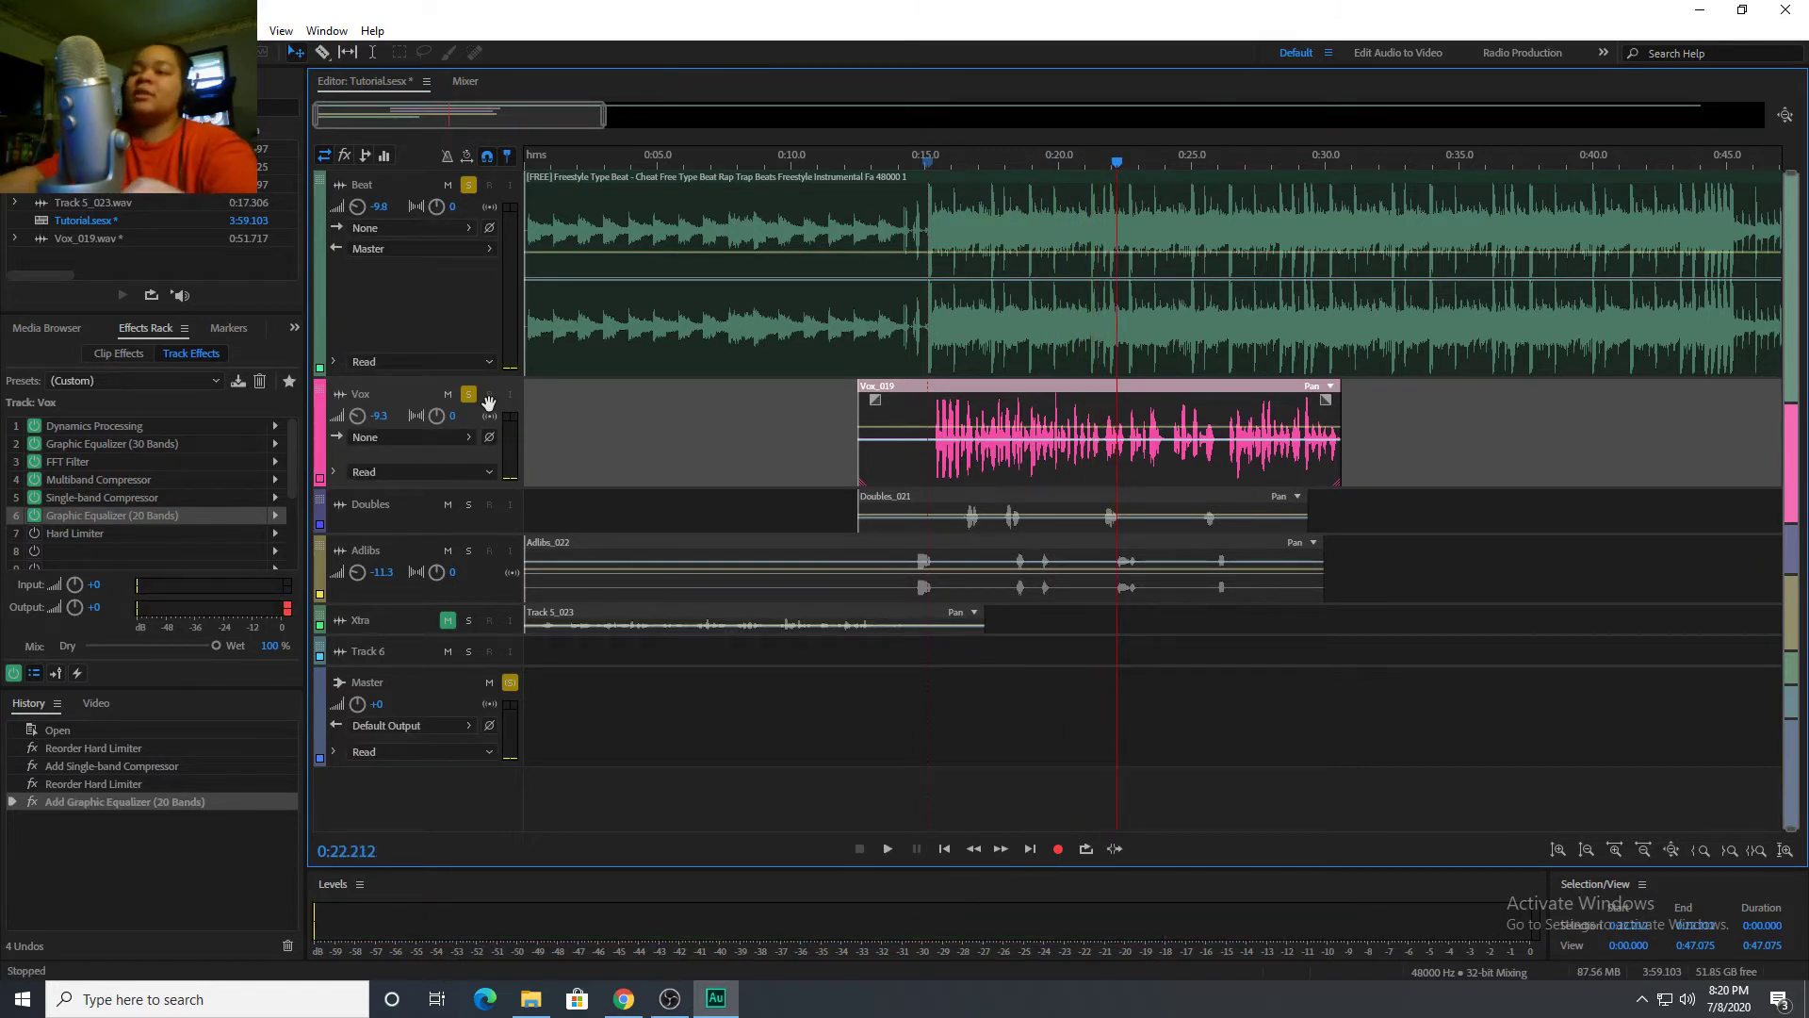
Take both the Beat and Vox tracks out of solo.
click(471, 399)
click(468, 395)
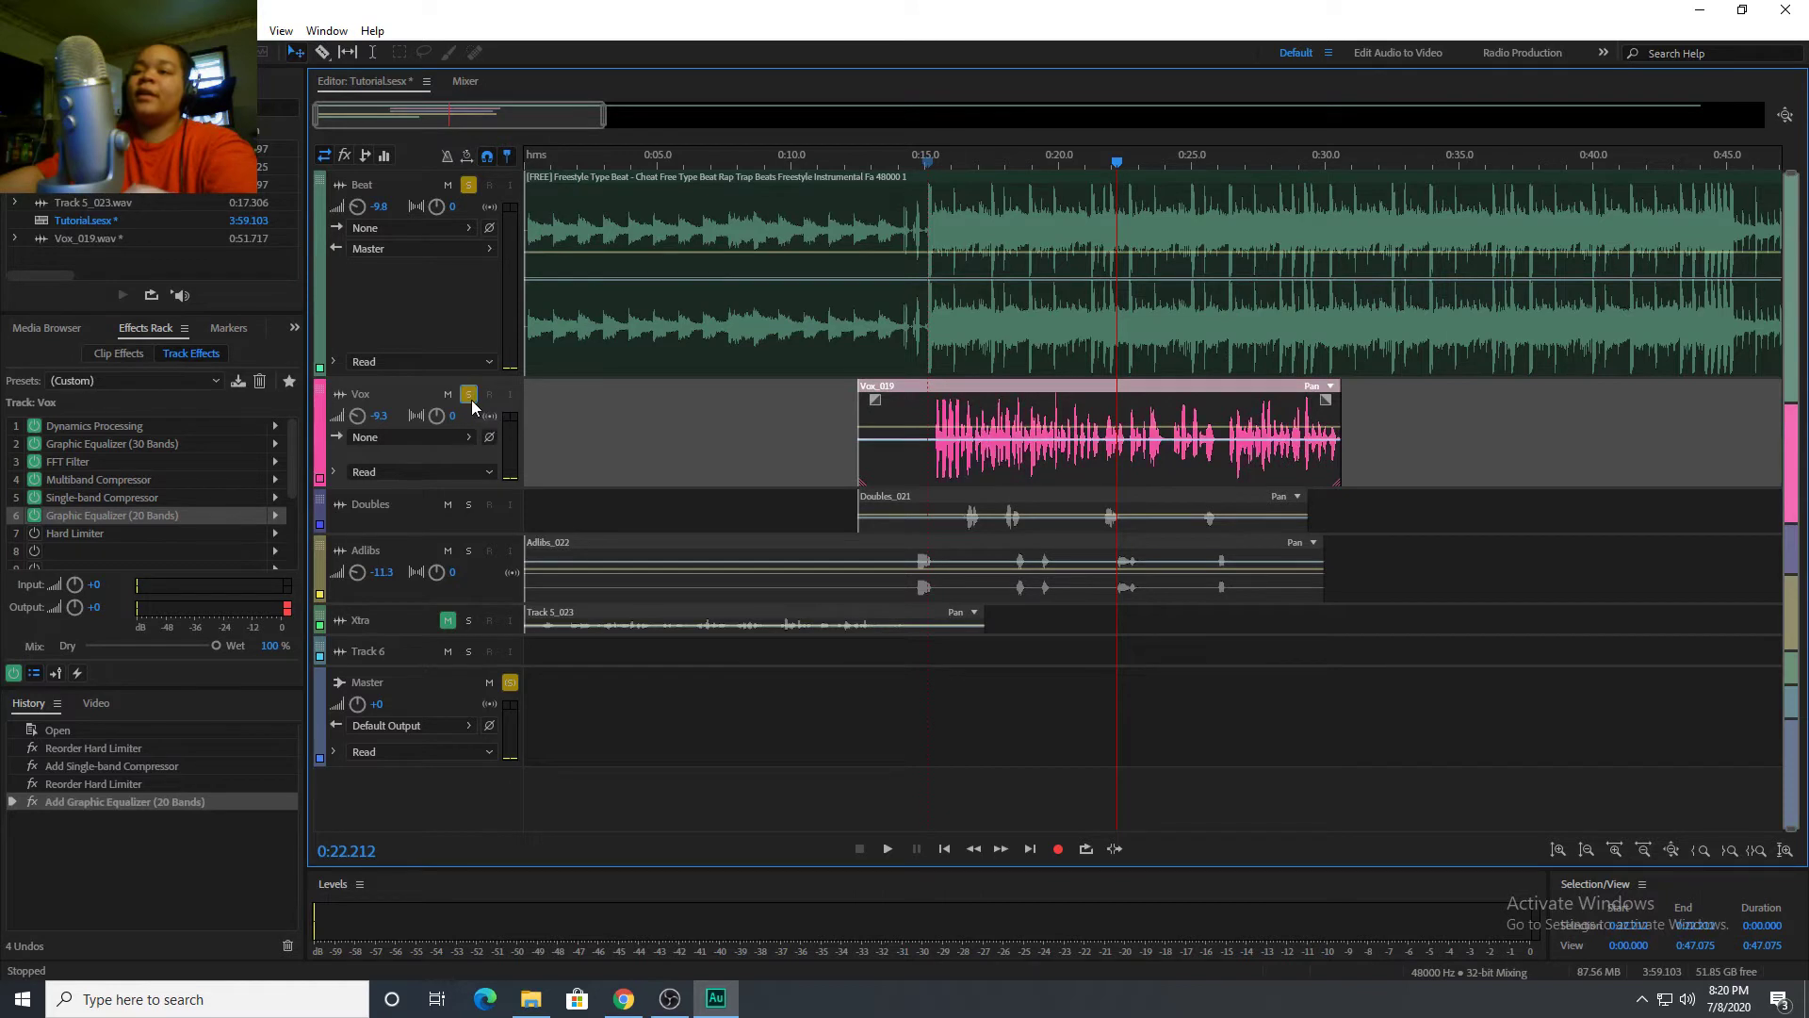
click(469, 184)
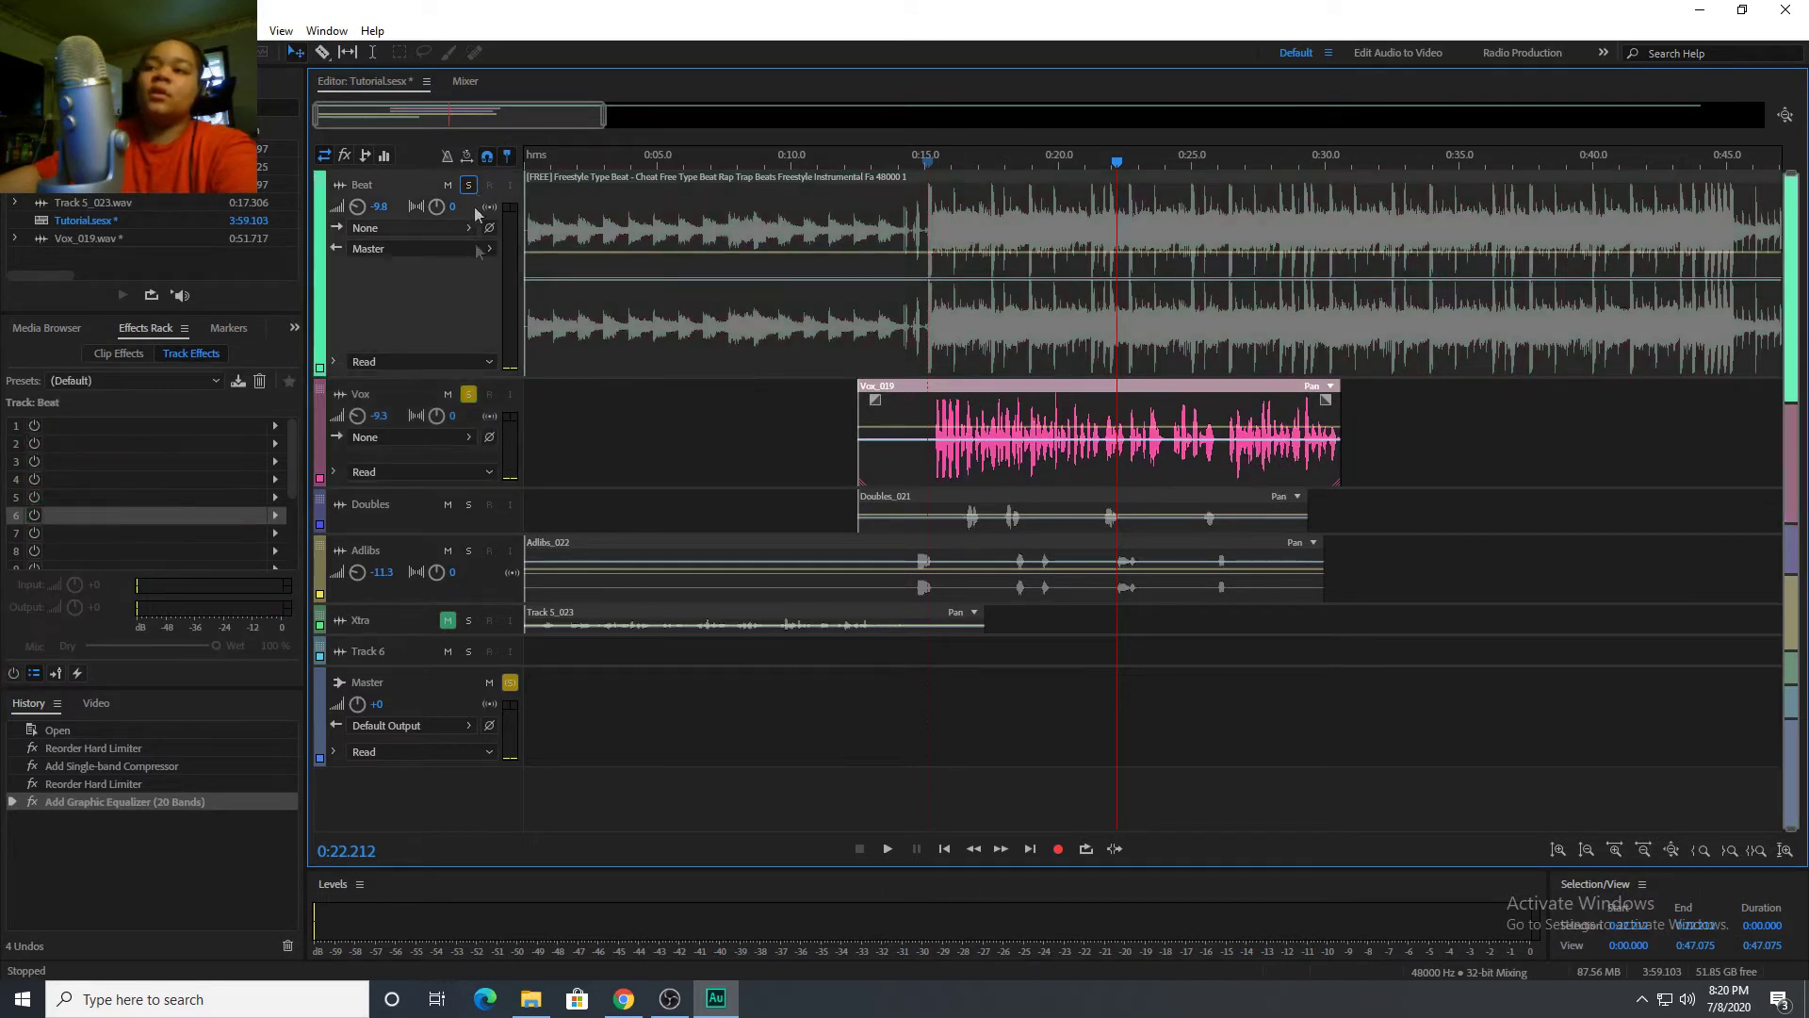
click(467, 396)
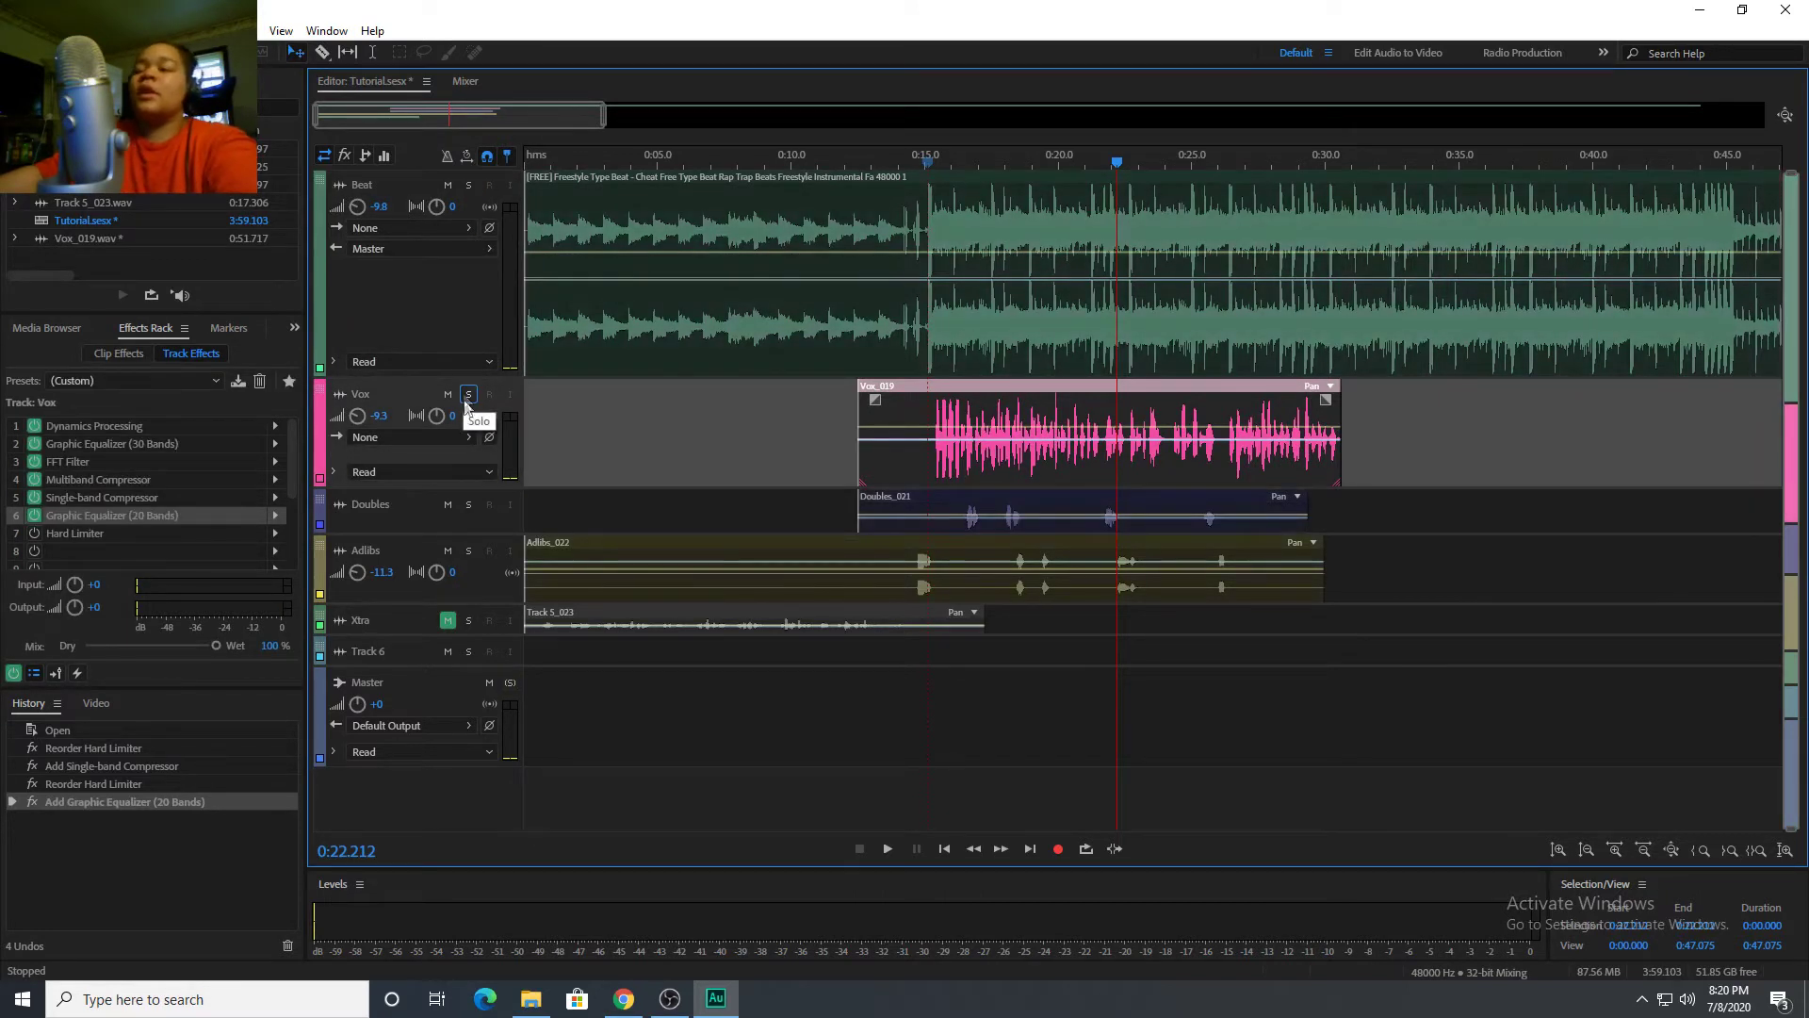
Enlarge the Doubles track and mute the Vox track, with the playhead placed at about 0:15.
click(407, 520)
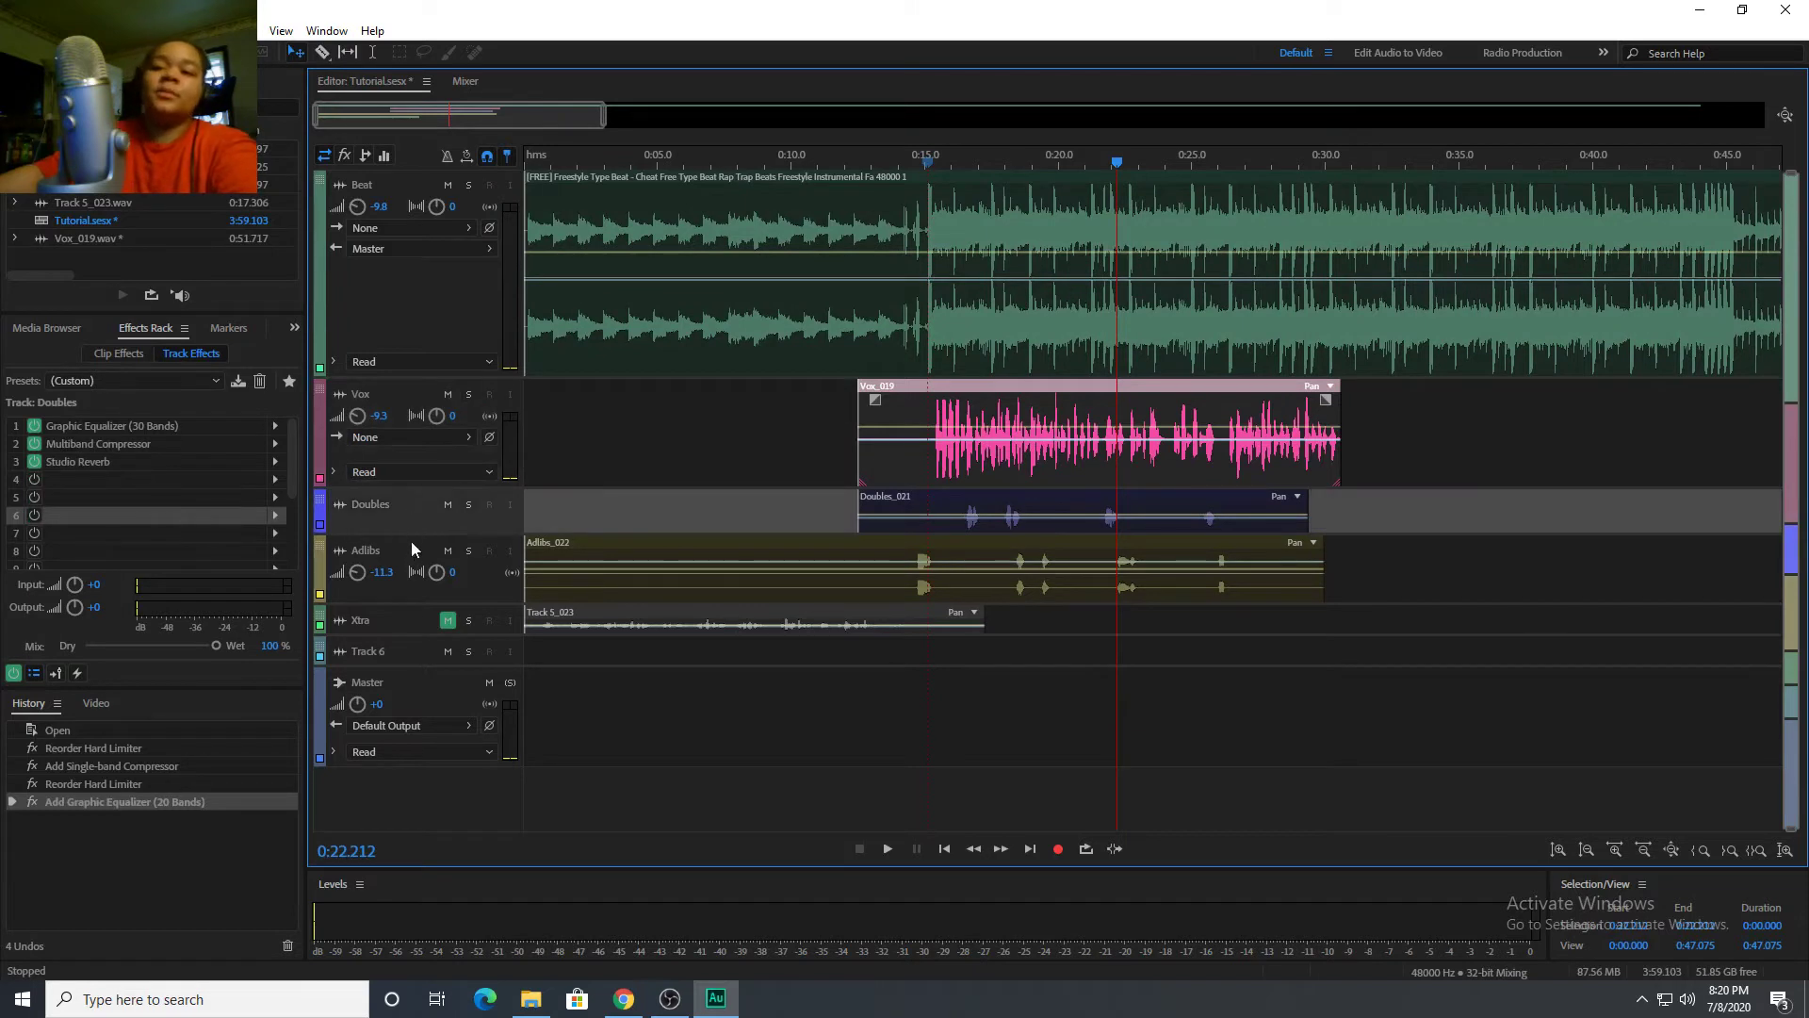
drag(412, 534, 412, 640)
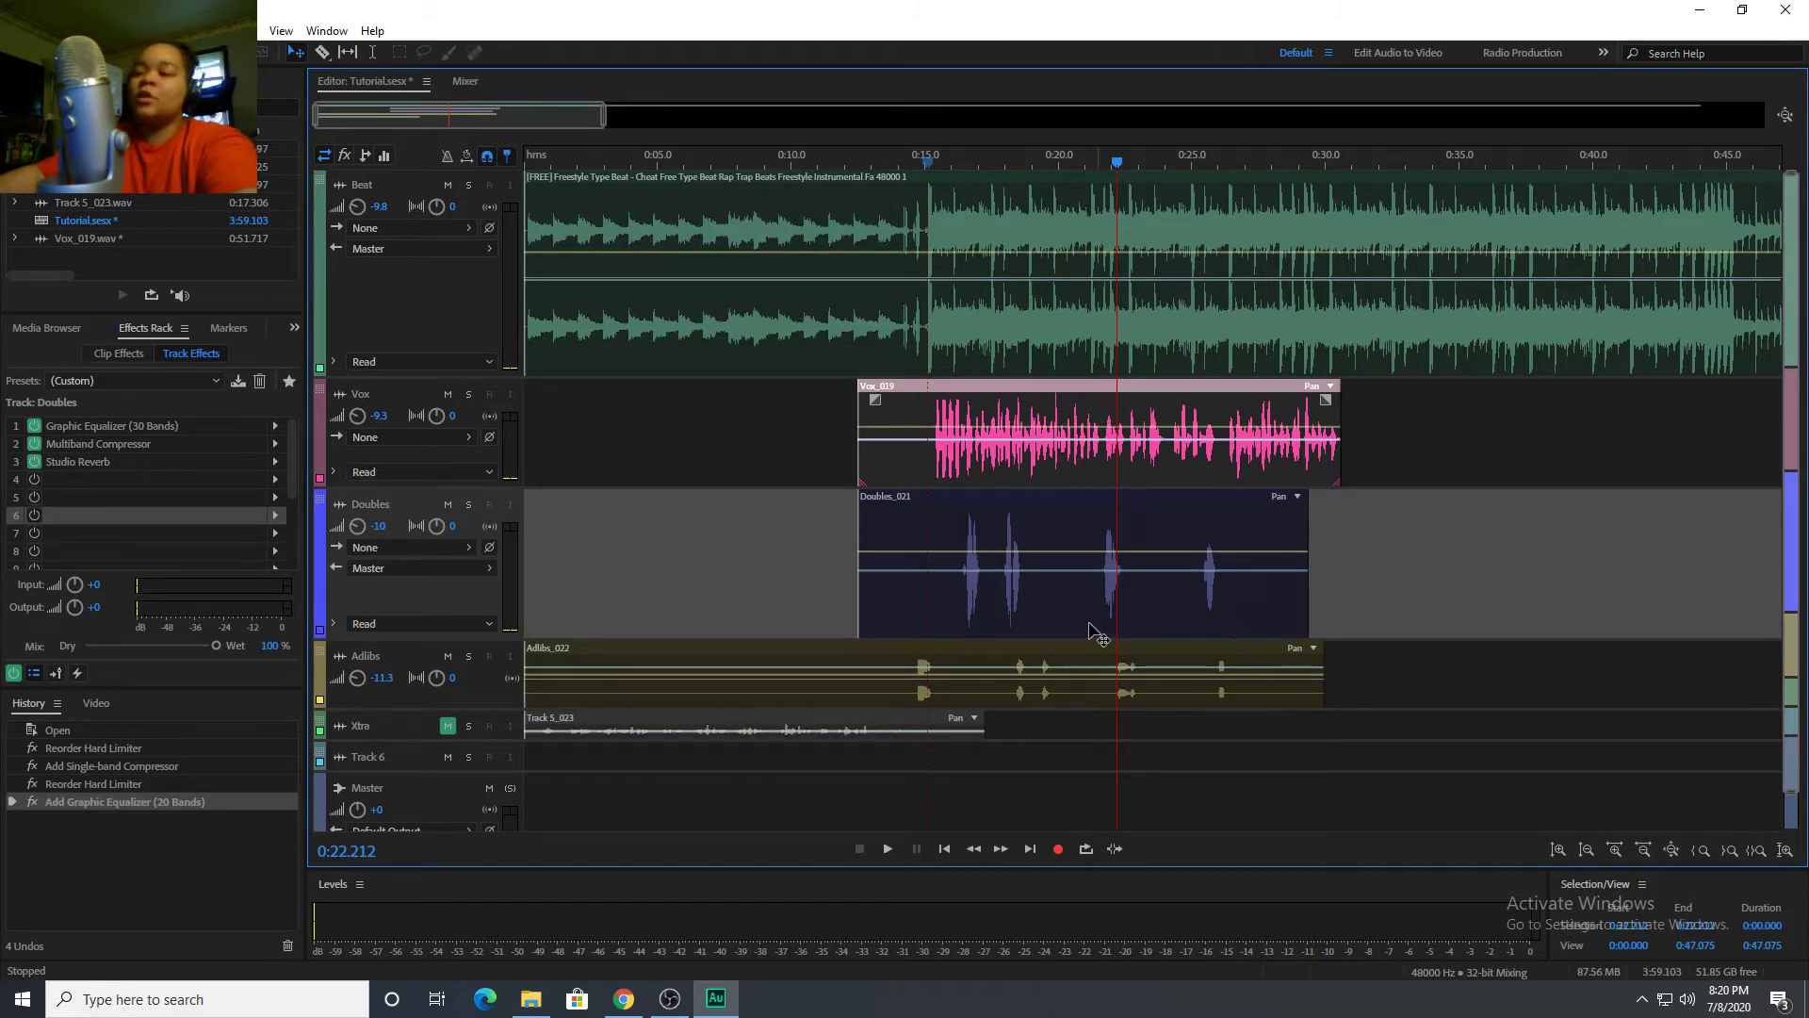
click(912, 163)
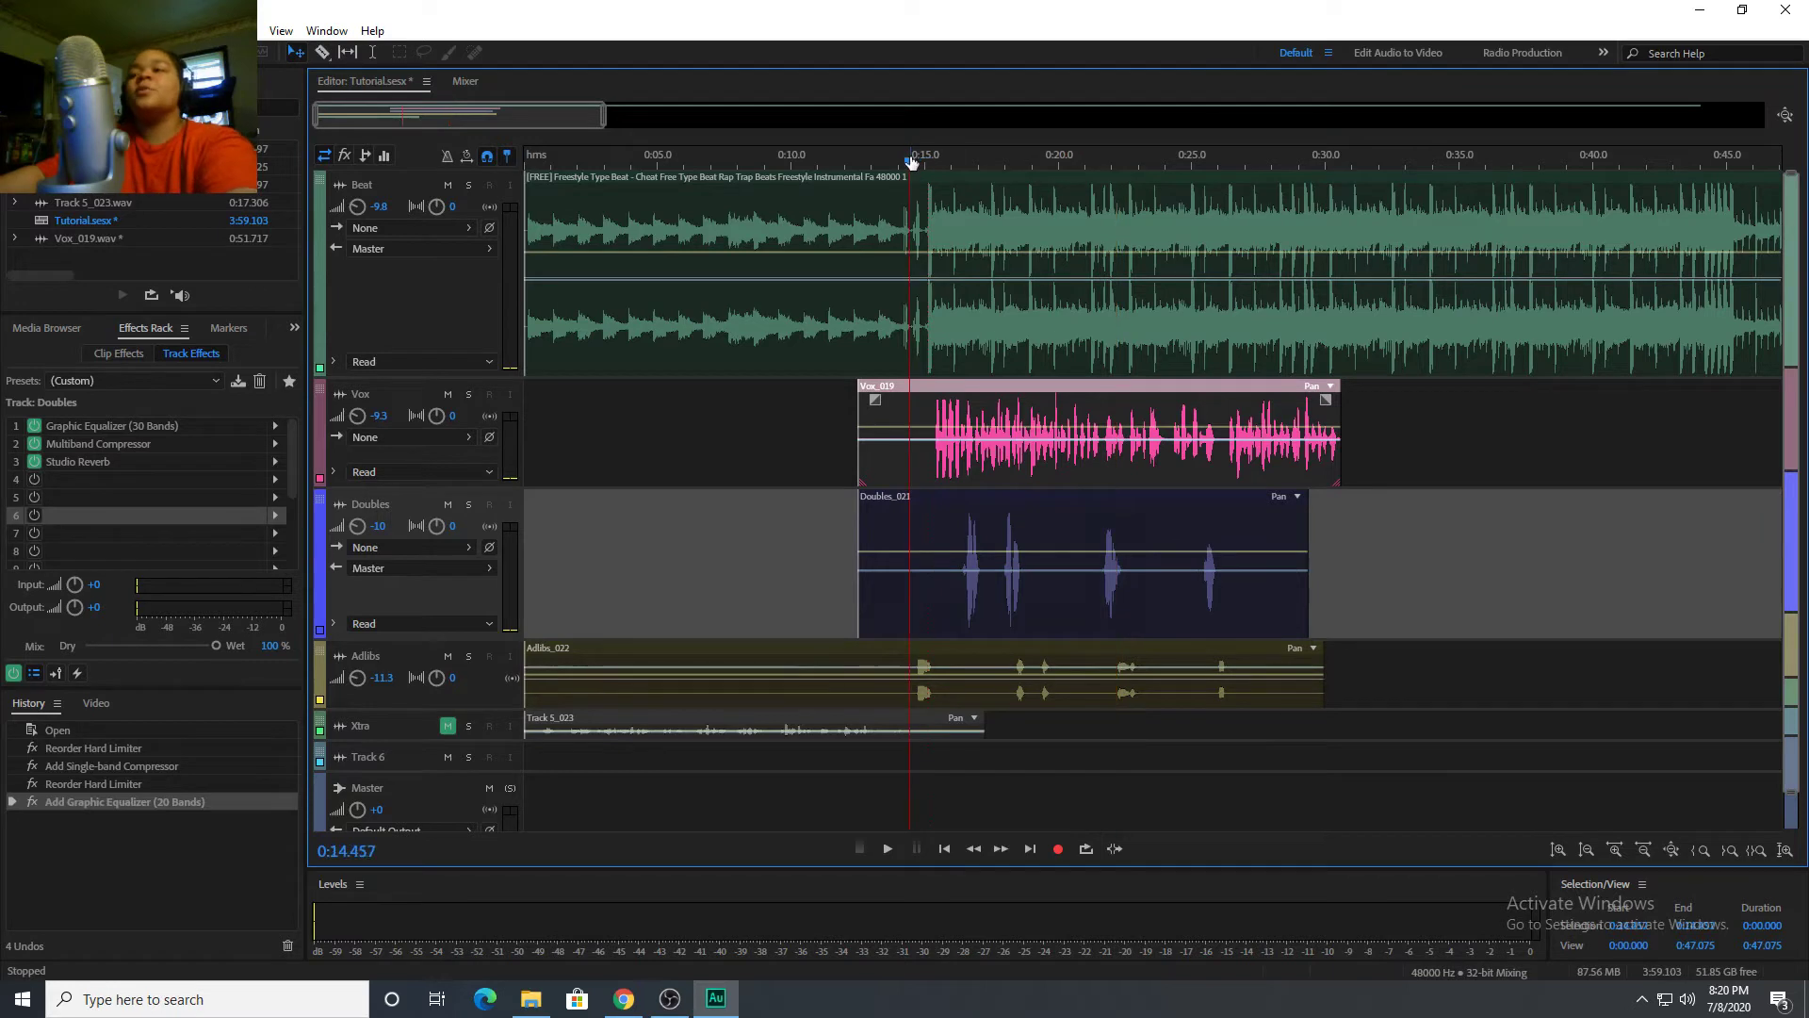
click(449, 395)
click(936, 176)
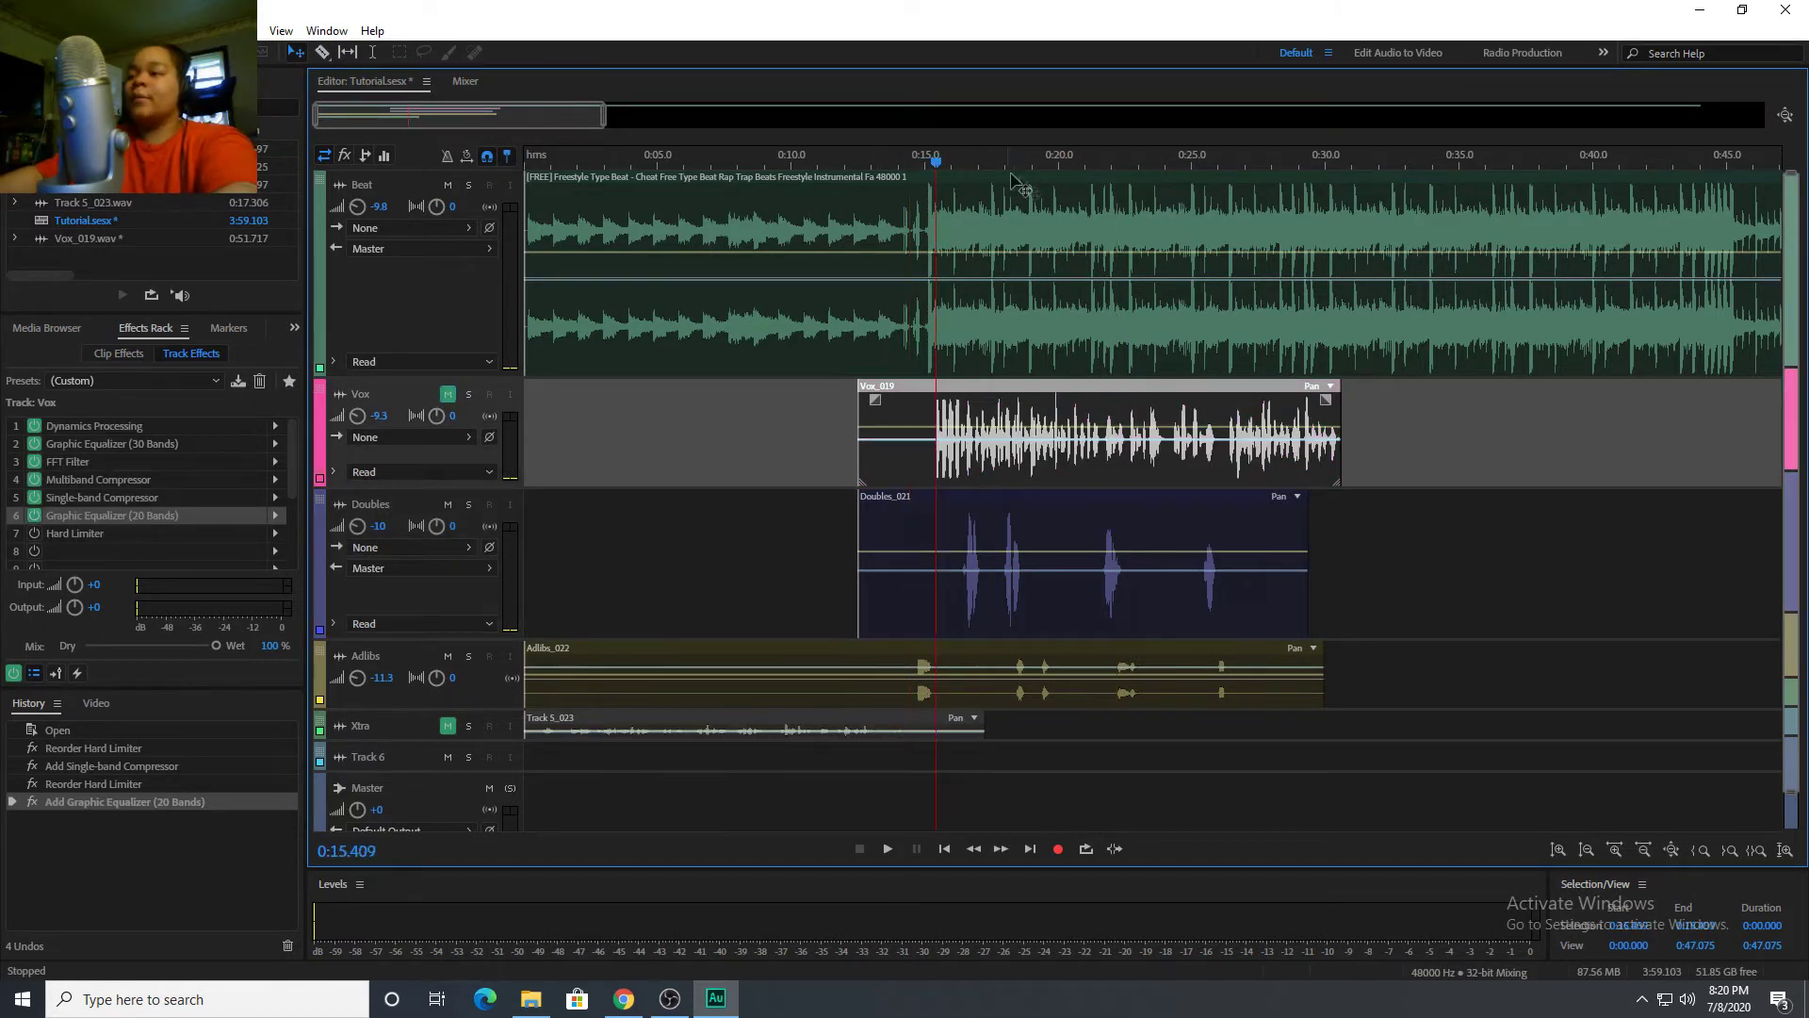
Solo the Doubles track and play it on its own from about 0:16, keeping the Beat out of solo.
click(469, 505)
click(469, 185)
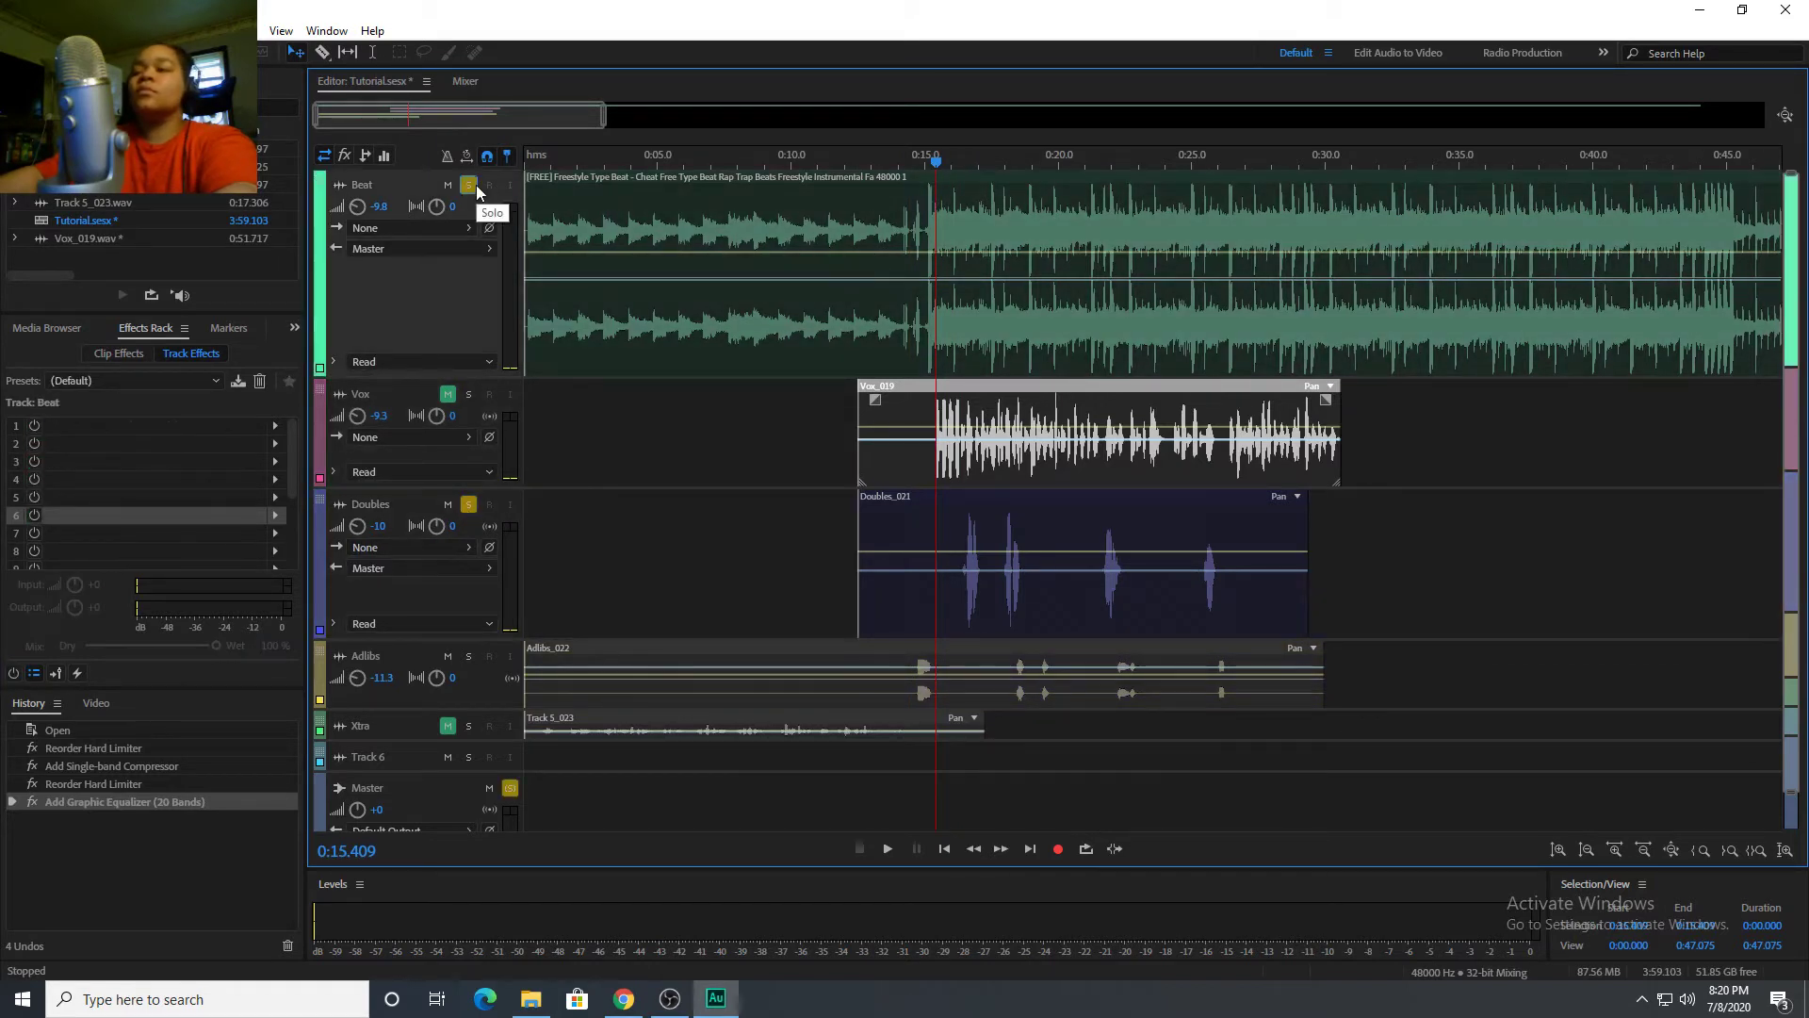
key(space)
key(space)
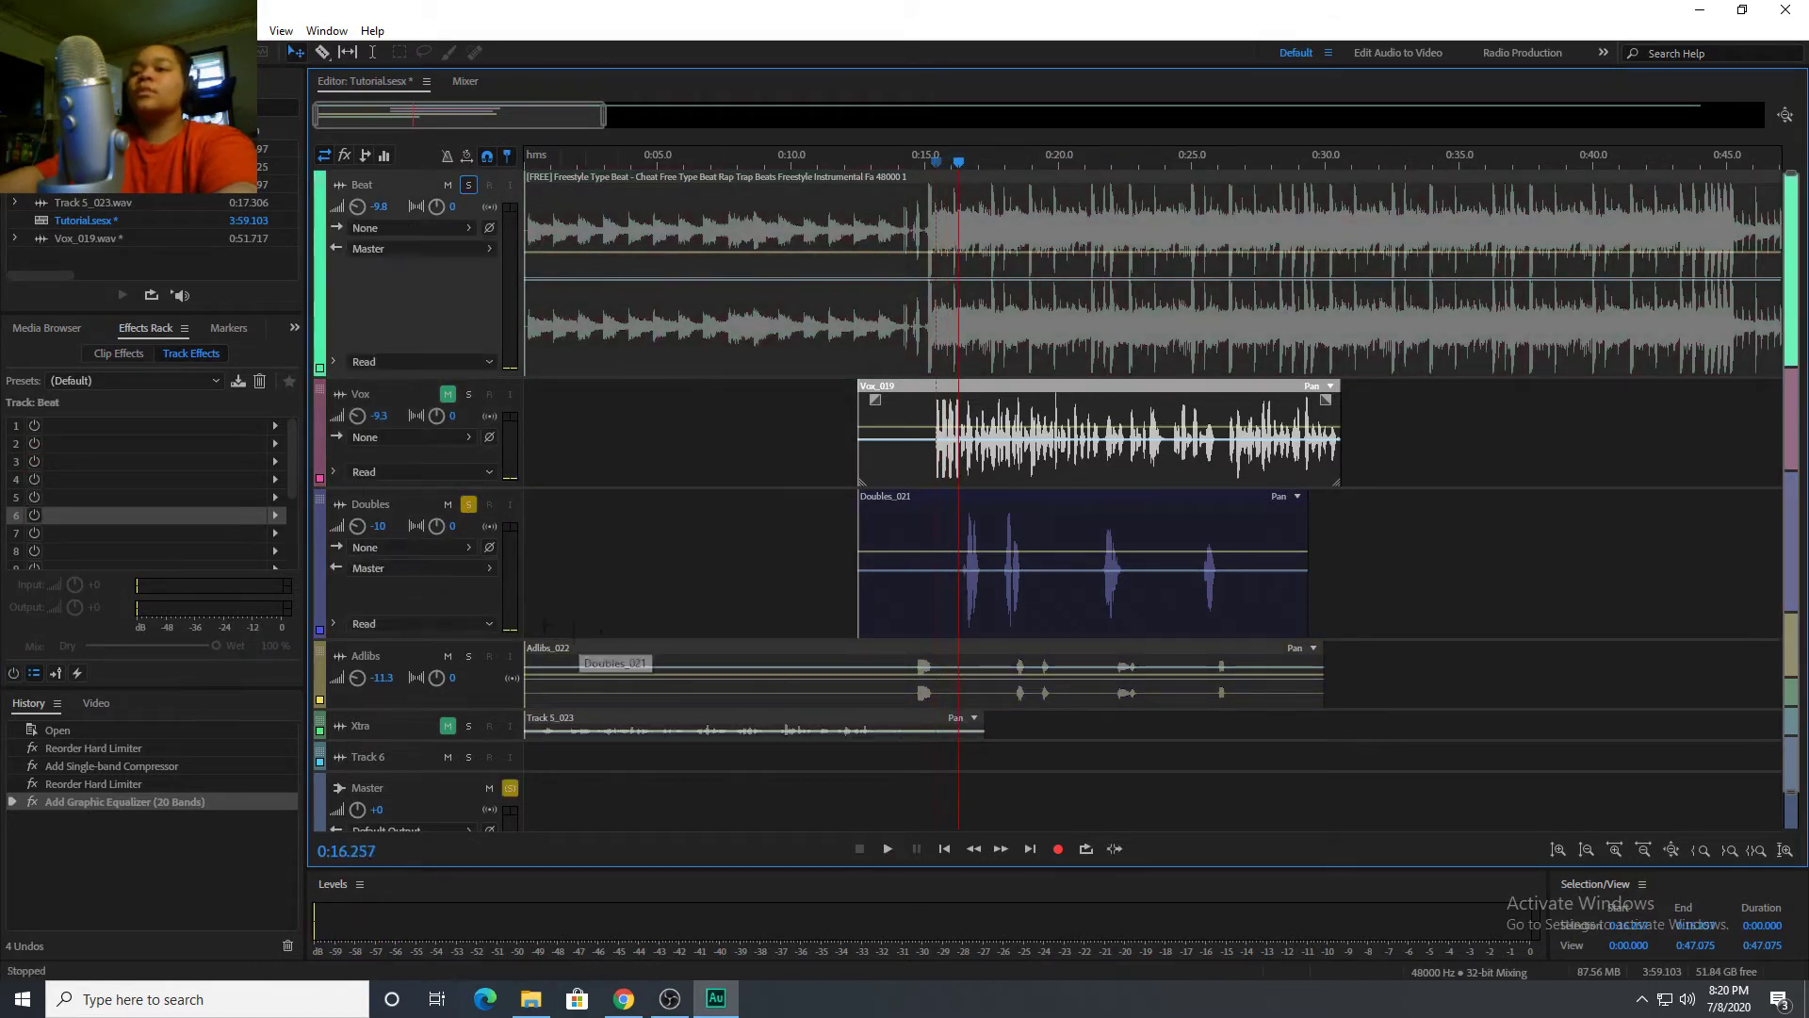
click(465, 597)
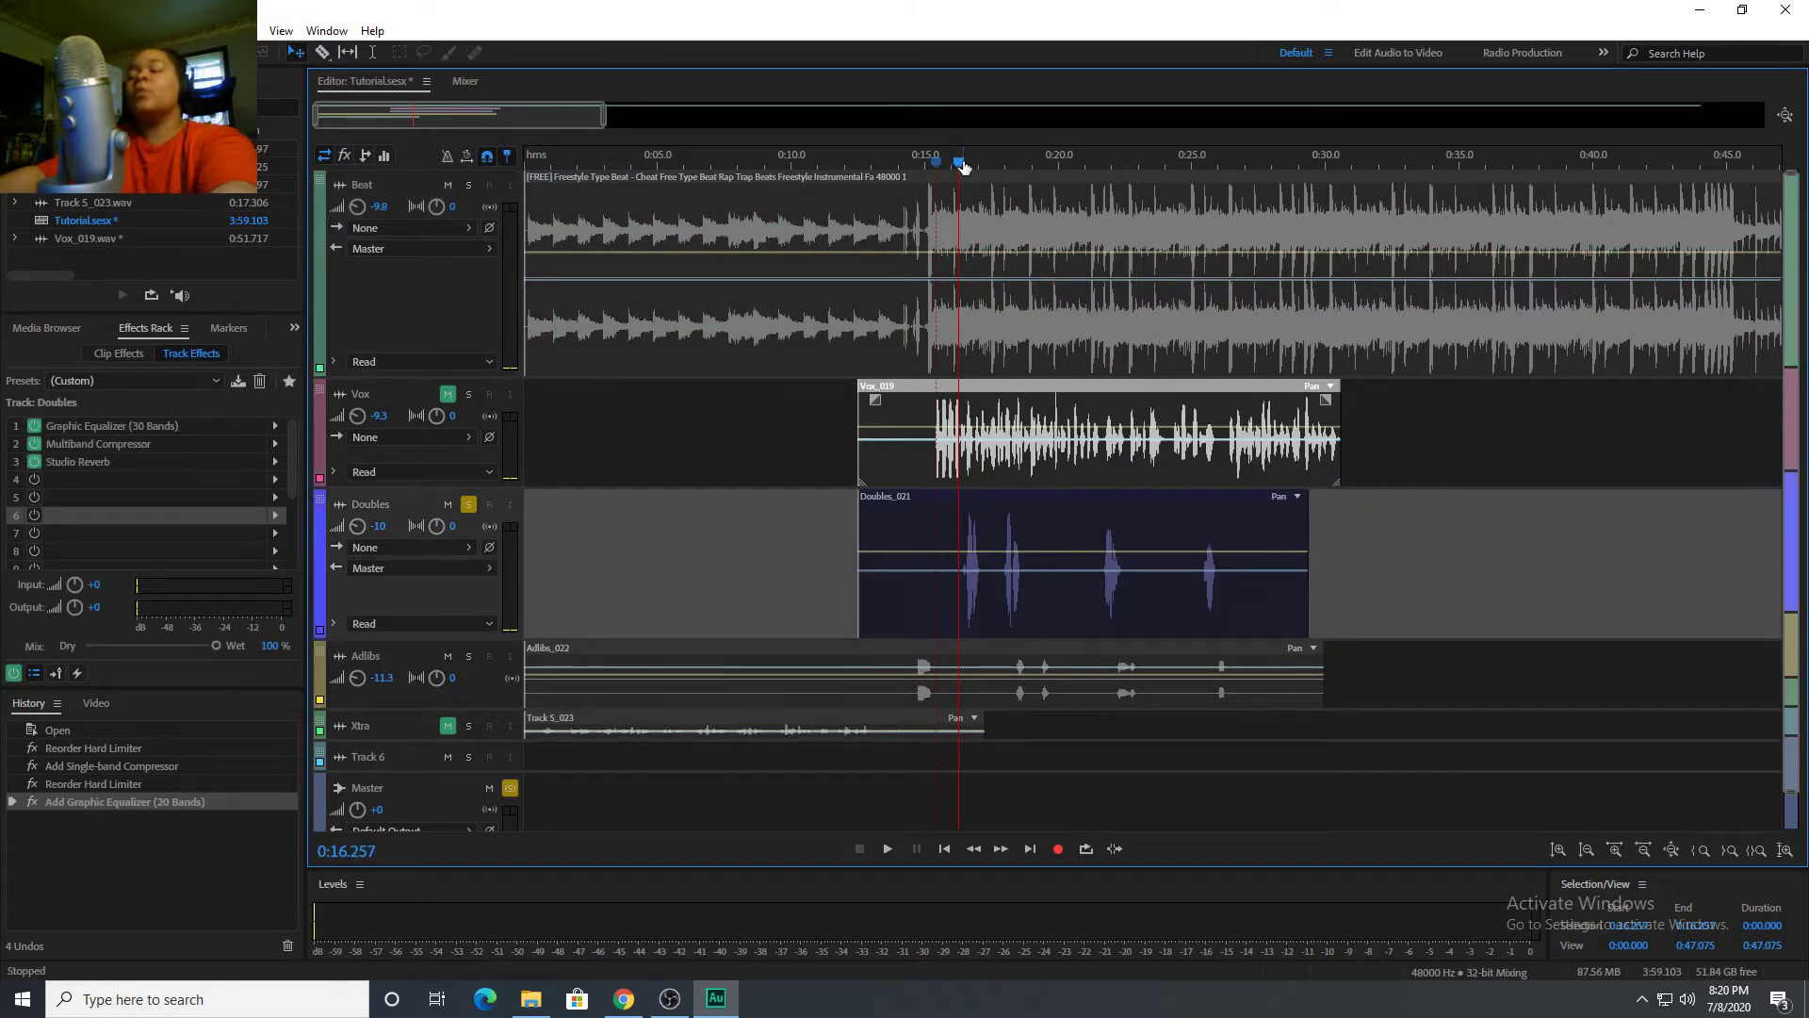
key(space)
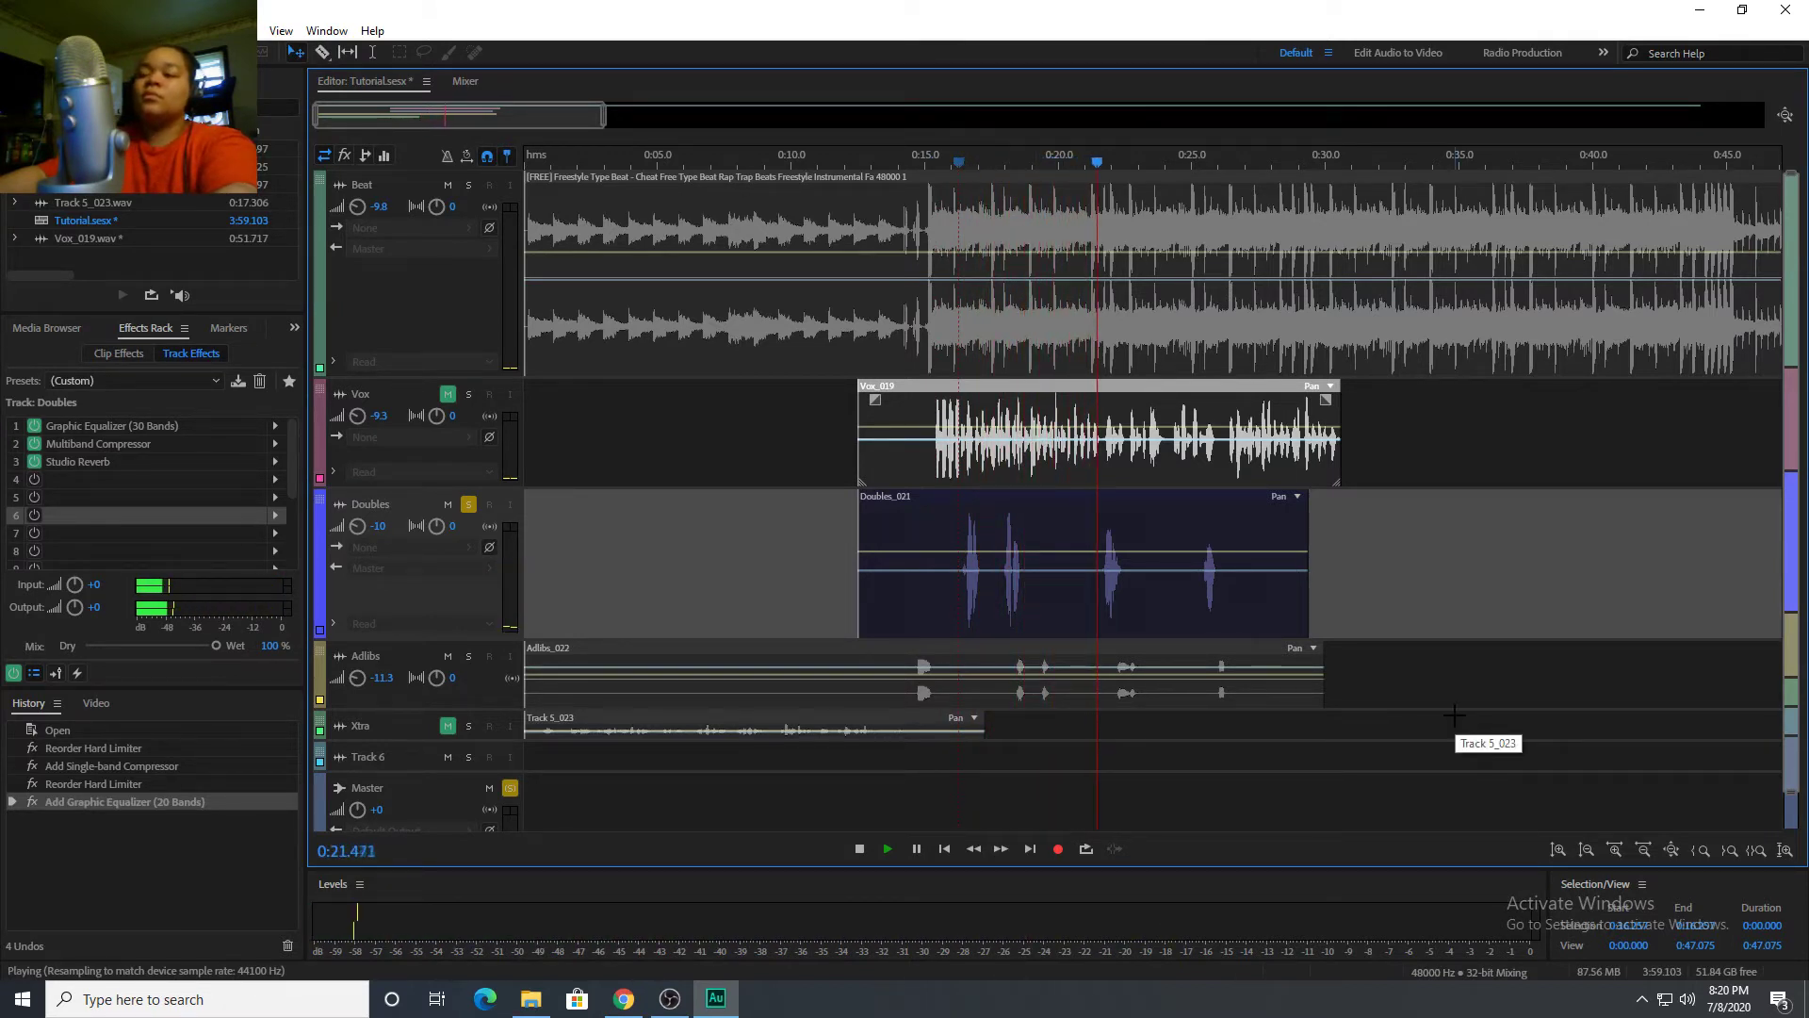
key(space)
Open the Doubles clip in the waveform editor and silence the audio before its first phrase, from 0:12.500 to about 0:16.37.
double_click(1079, 622)
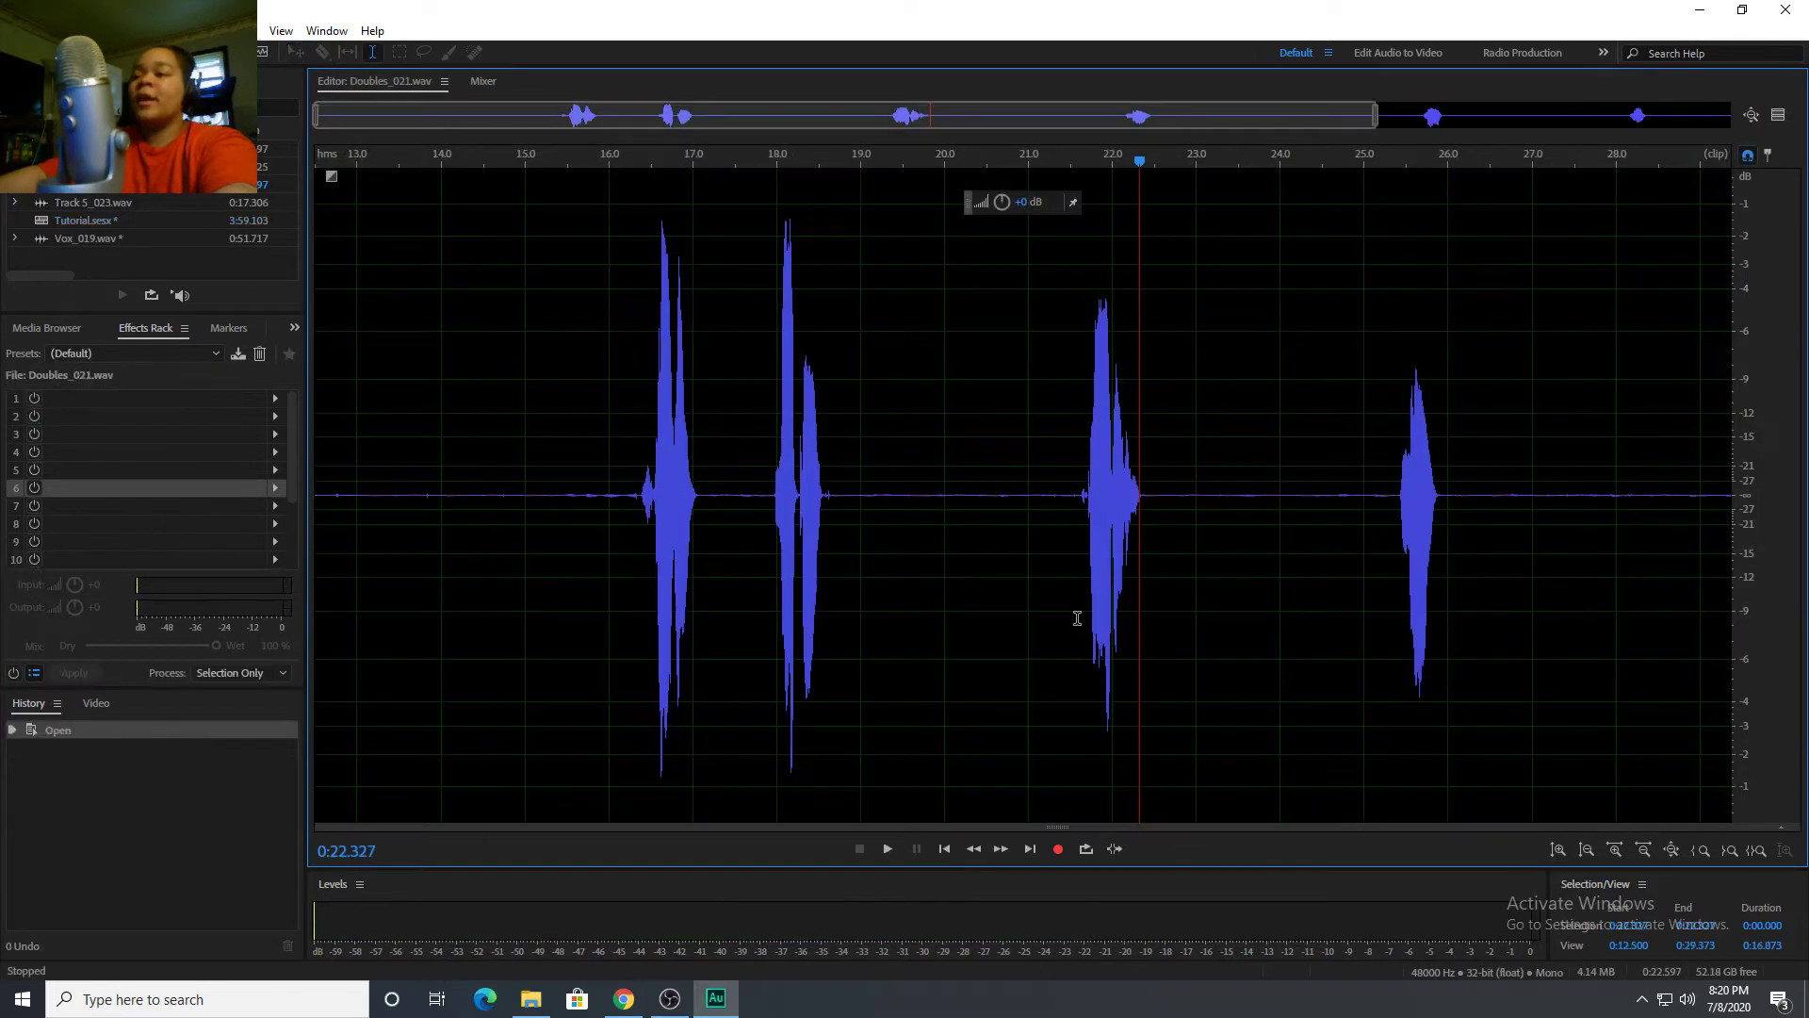
scroll(1077, 618, up, 2)
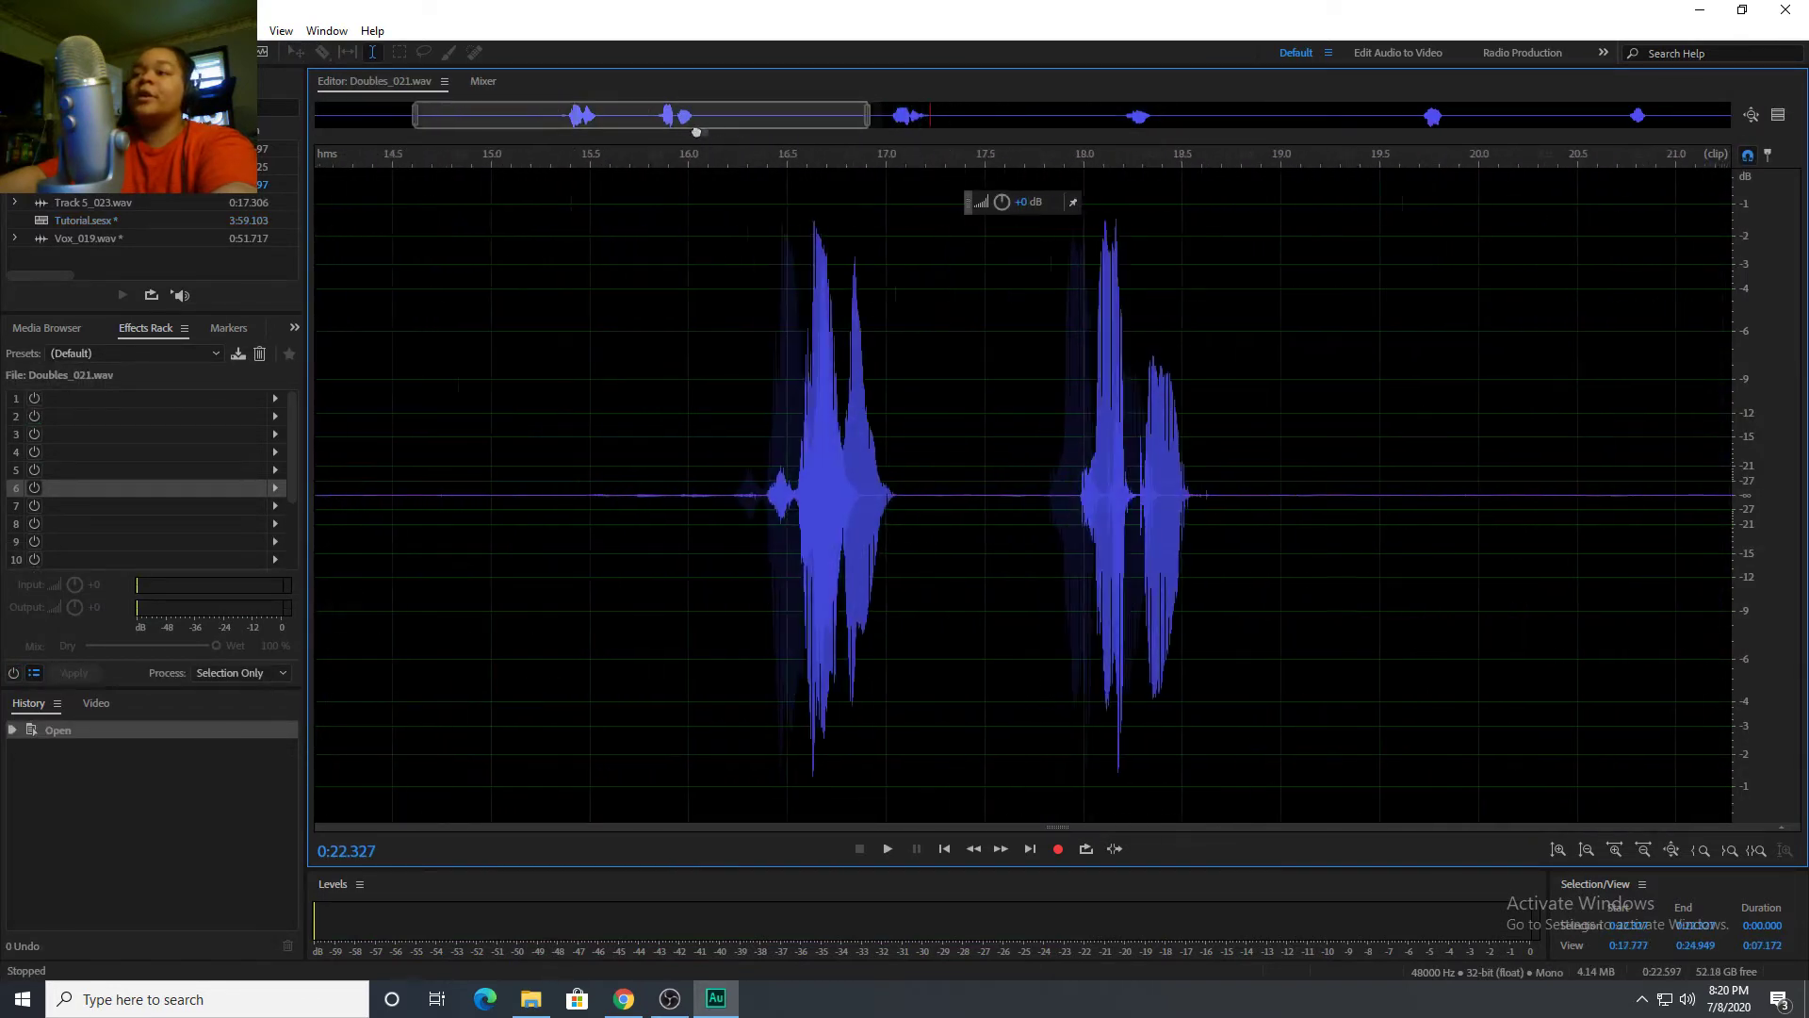
drag(707, 129, 542, 142)
scroll(1088, 499, up, 5)
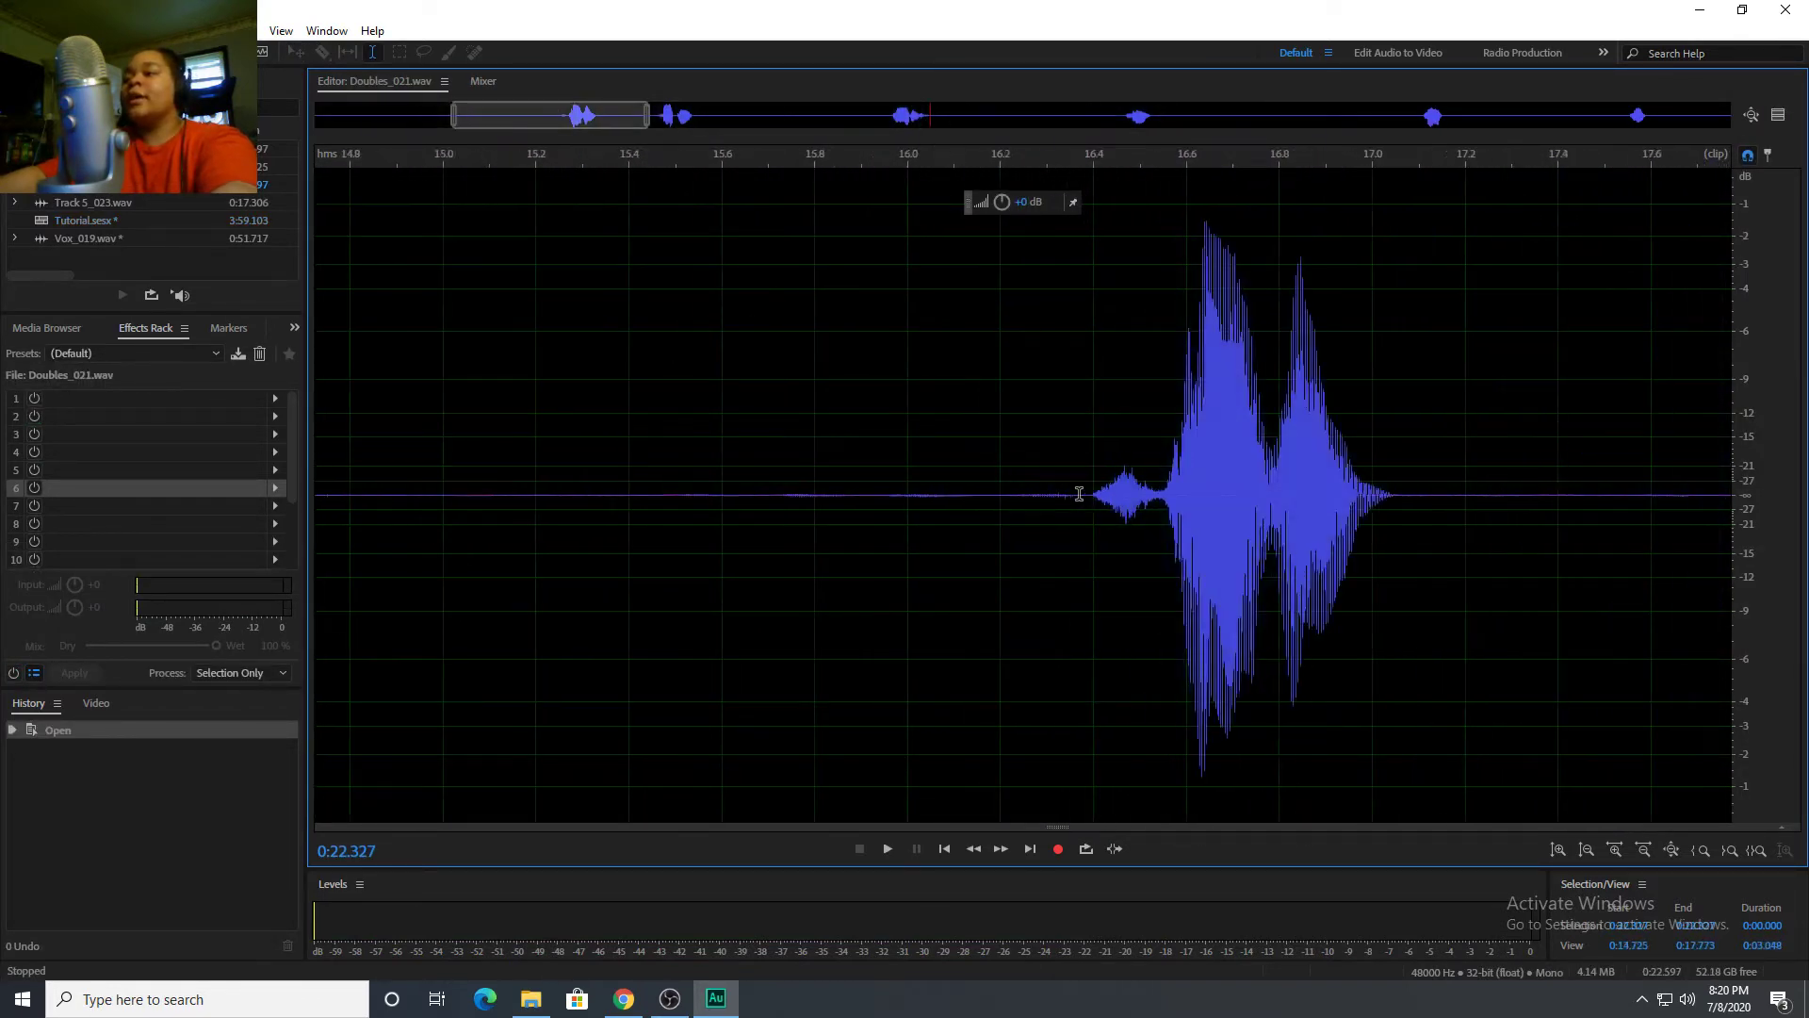
drag(1079, 499, 3, 502)
scroll(1009, 455, down, 5)
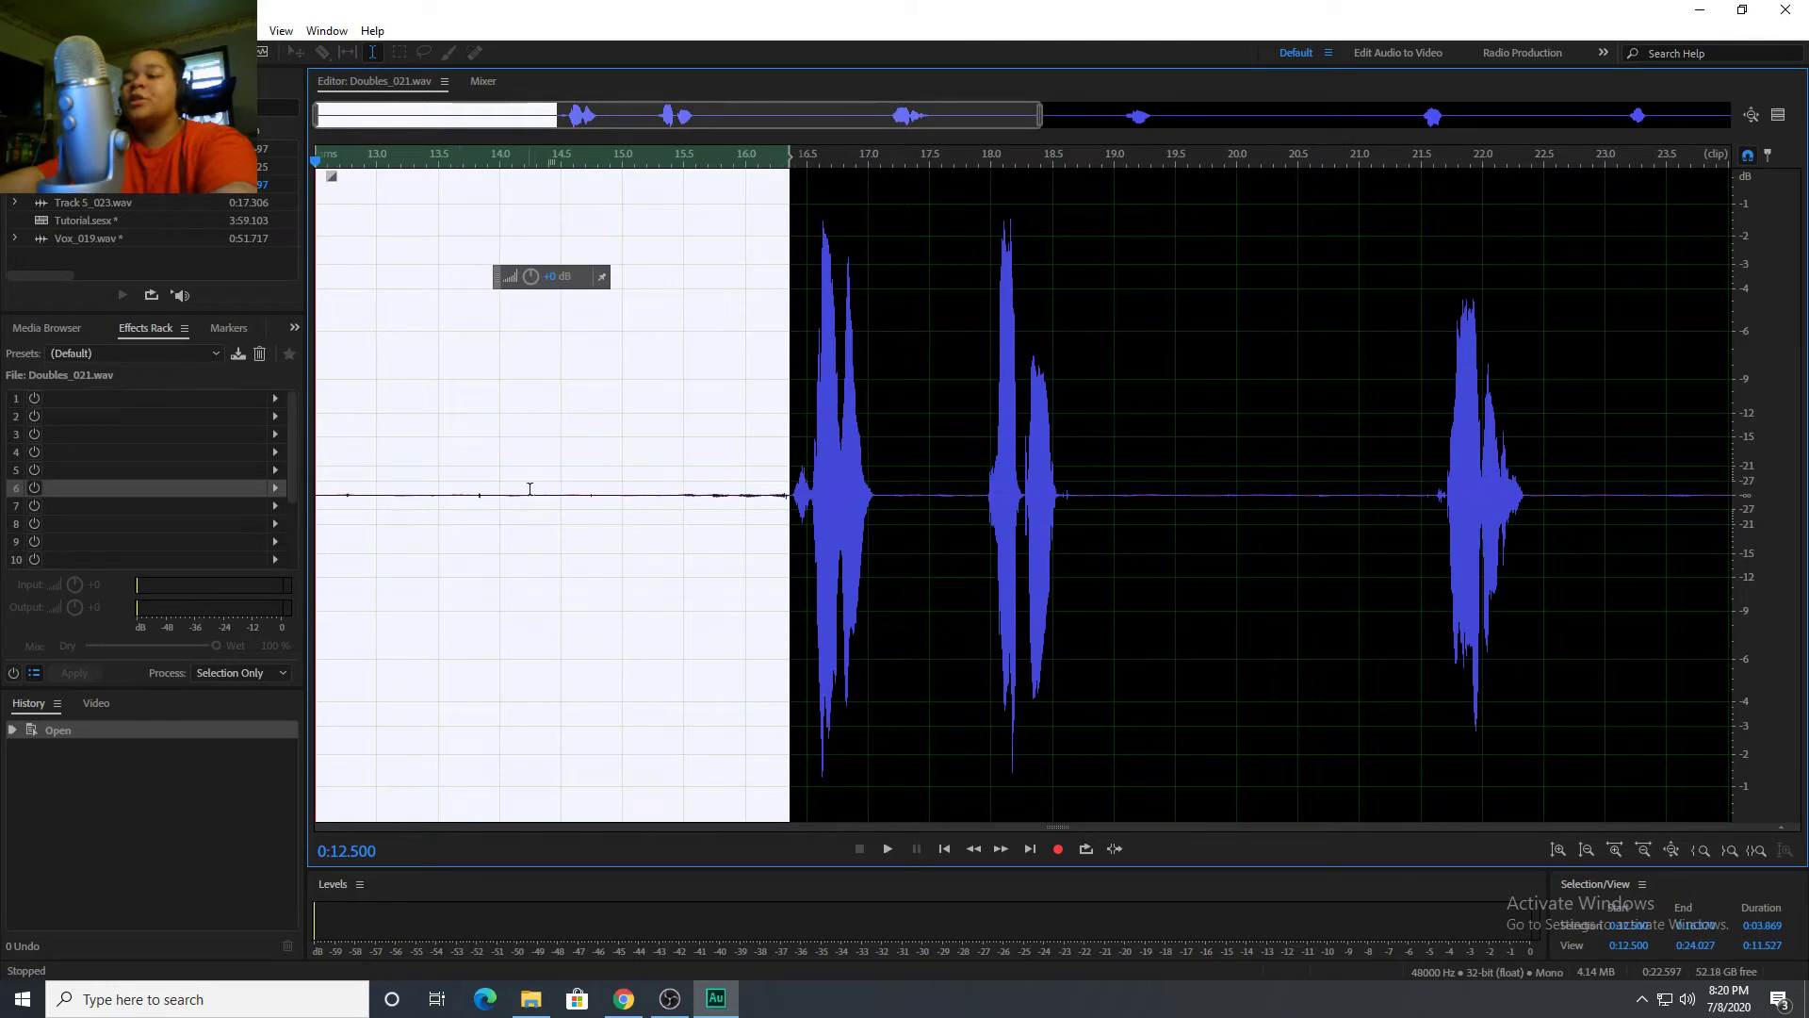
right_click(573, 460)
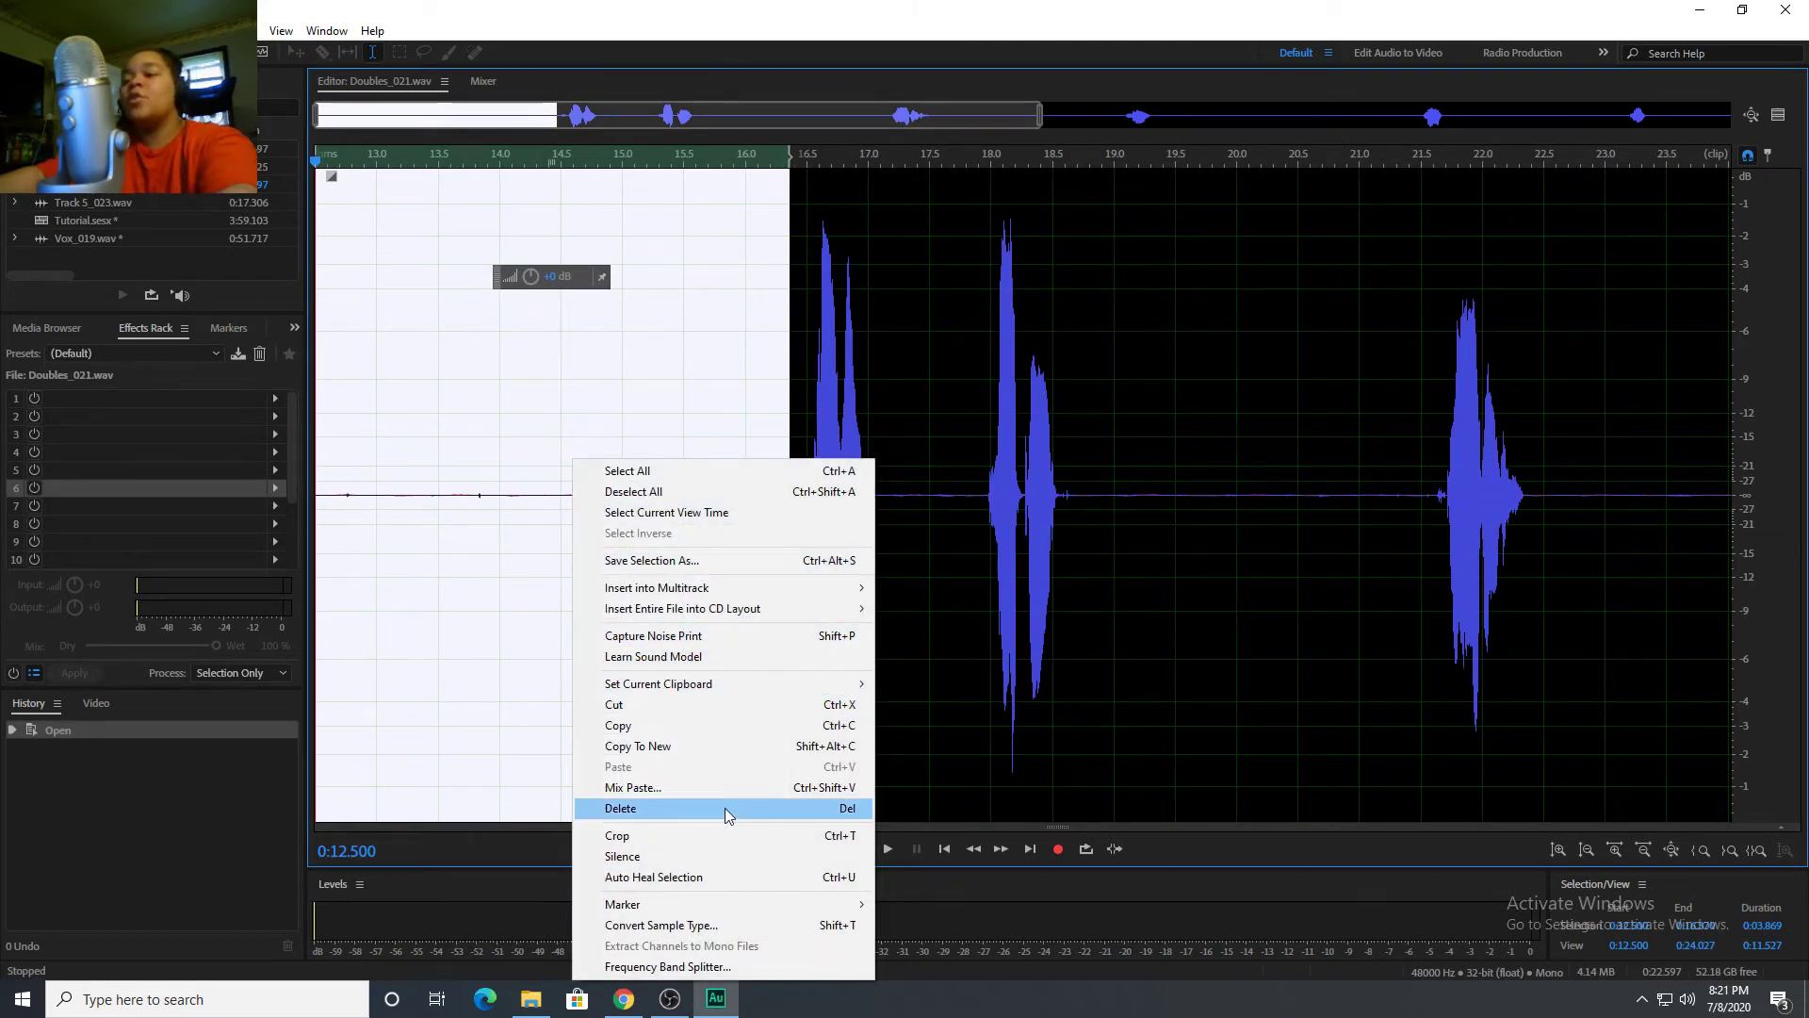
click(702, 859)
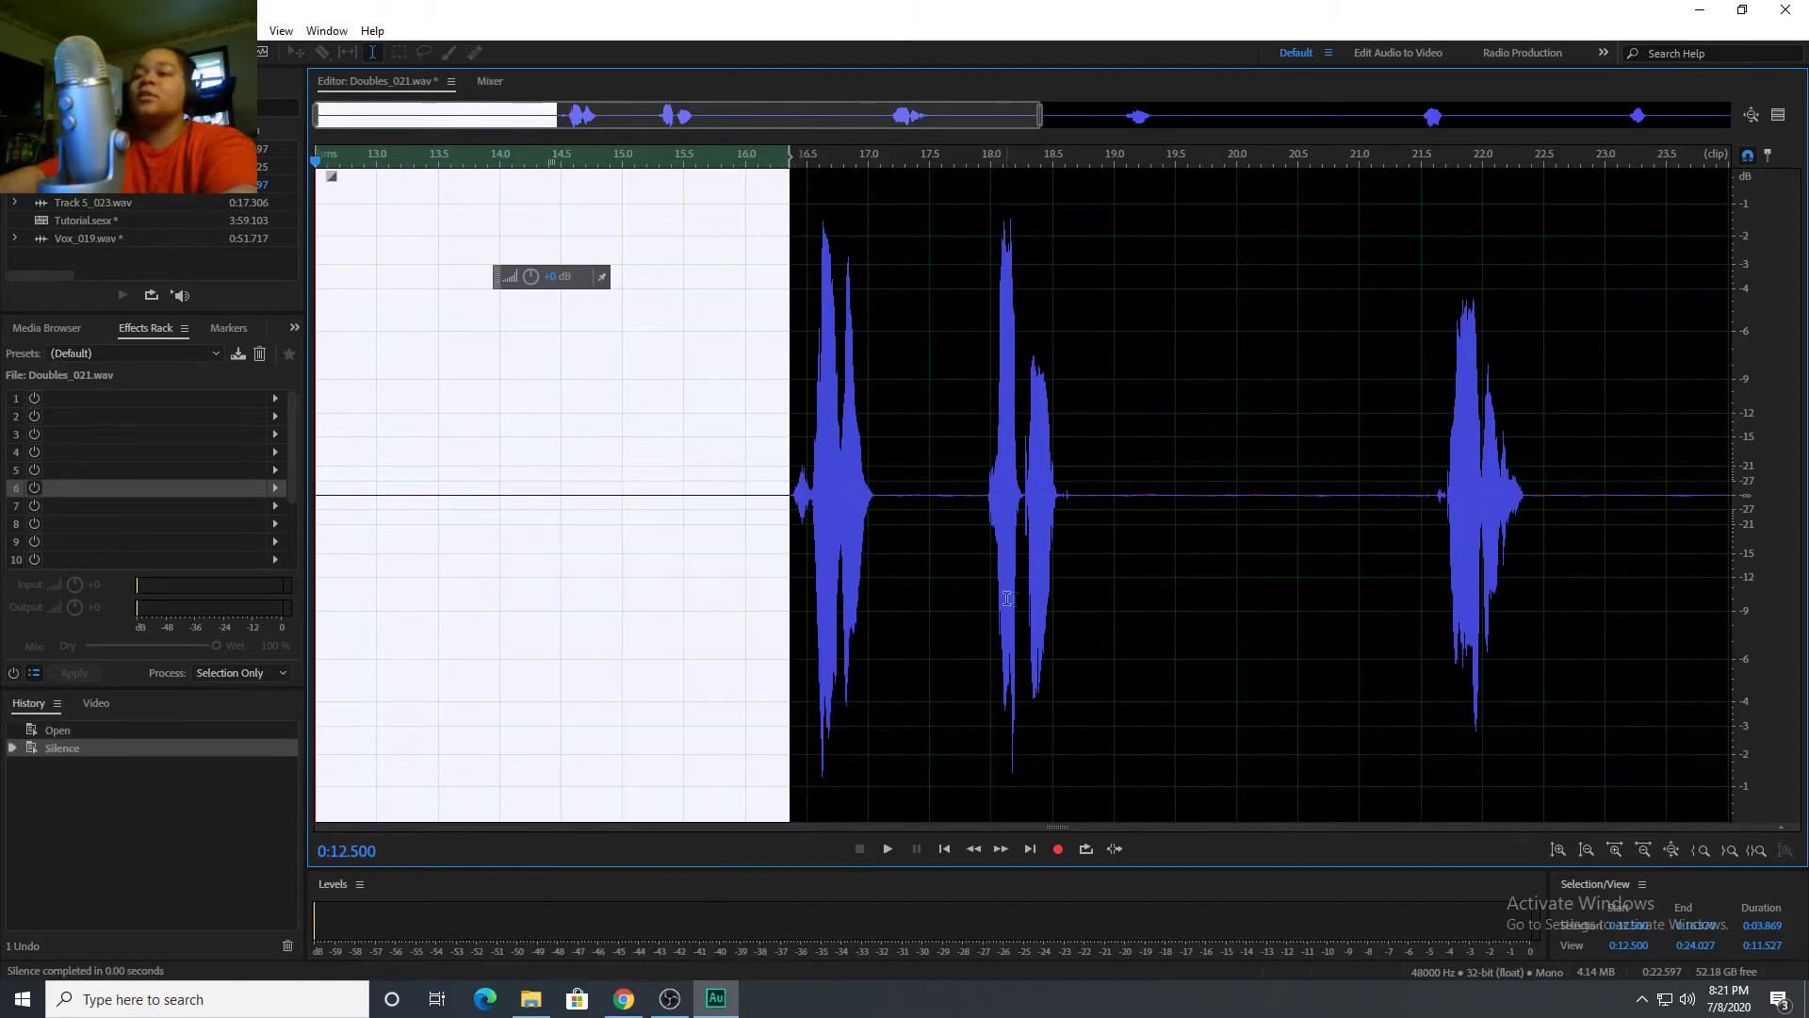
Silence the gap between the first and second phrases of the Doubles recording, from 0:17.067 to about 0:17.96.
scroll(1006, 599, up, 6)
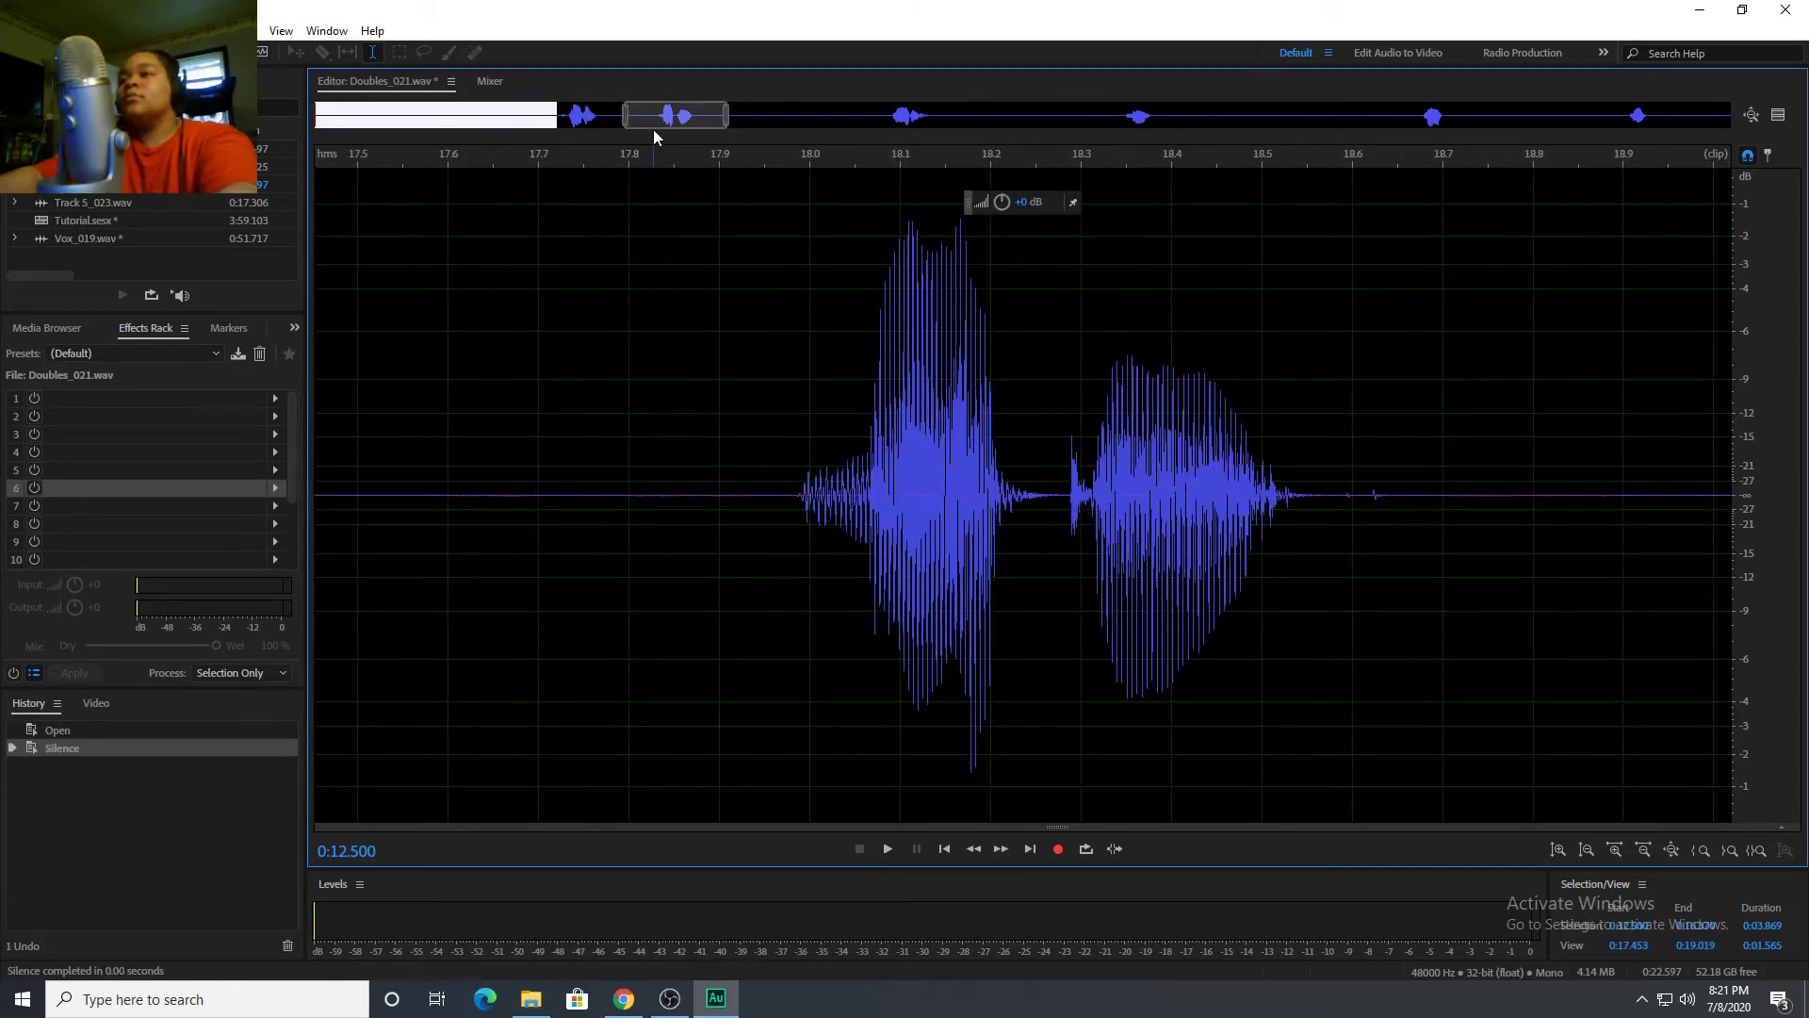
drag(653, 122, 617, 178)
drag(680, 490, 1489, 497)
right_click(1490, 497)
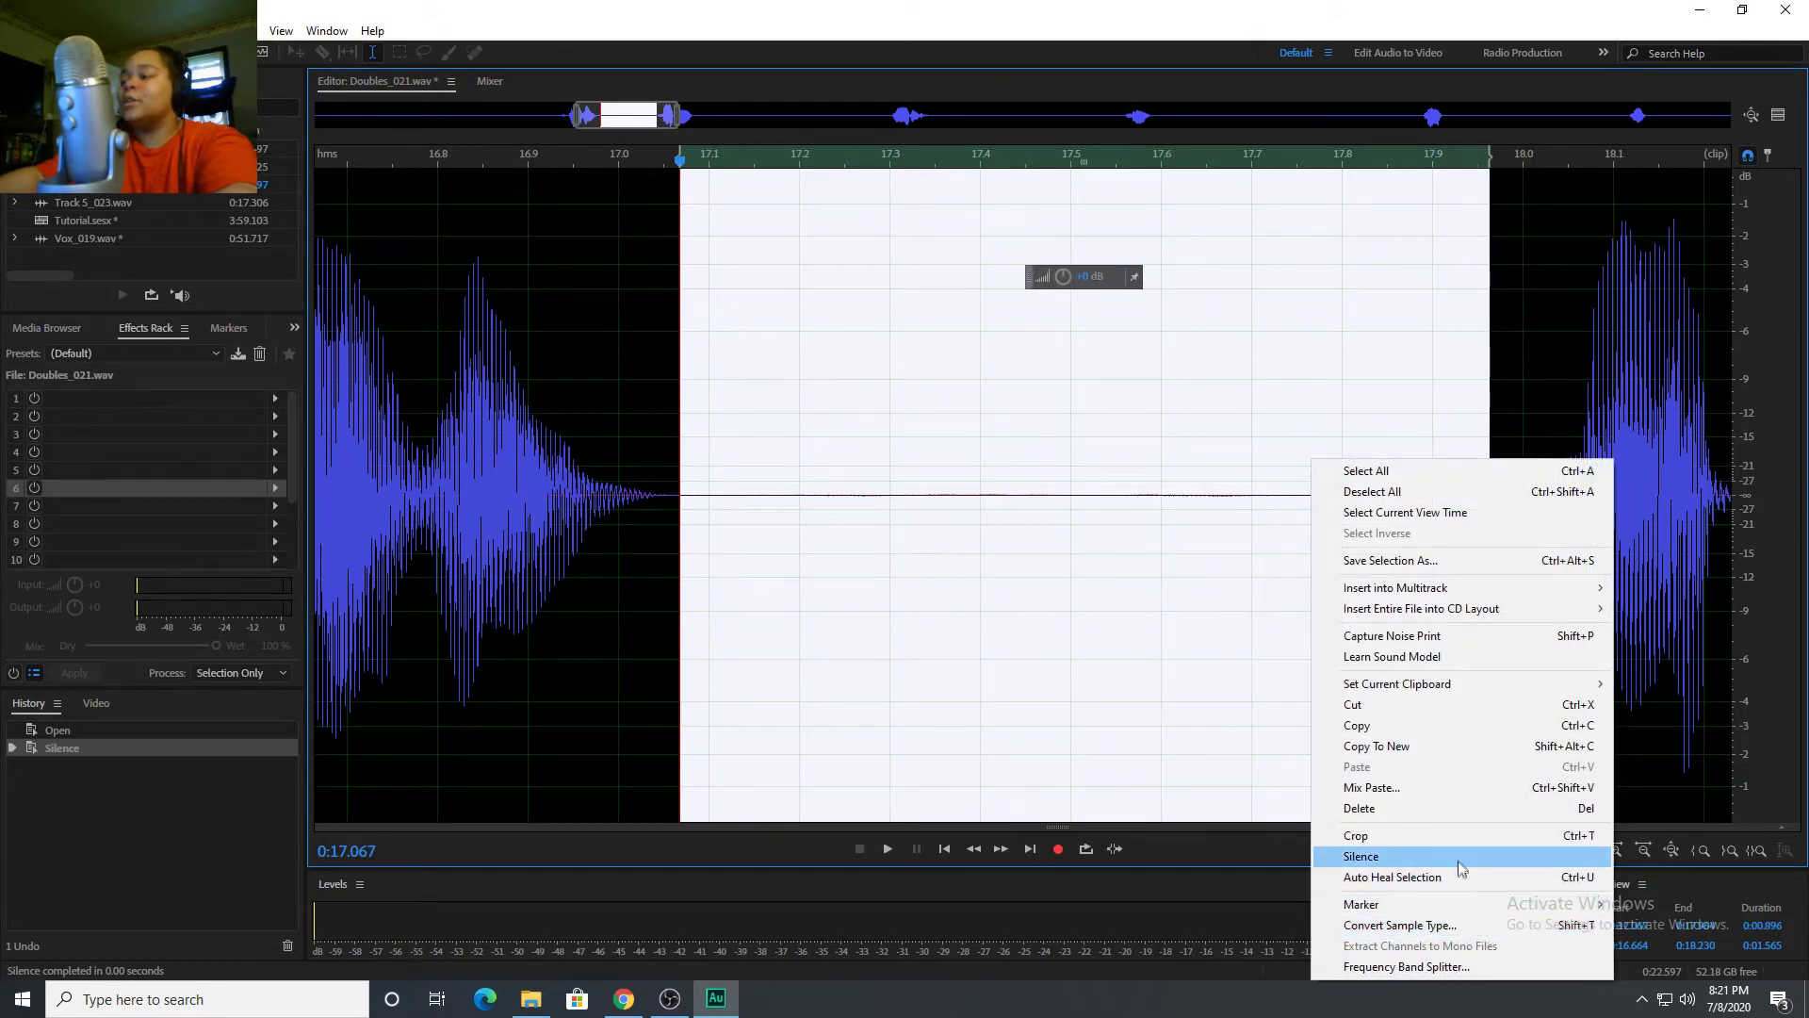
click(1461, 857)
Silence the gap between the second and third phrases of the Doubles recording, from 0:18.590 to about 0:21.60.
scroll(711, 114, down, 2)
drag(644, 114, 713, 114)
drag(792, 487, 900, 491)
right_click(899, 492)
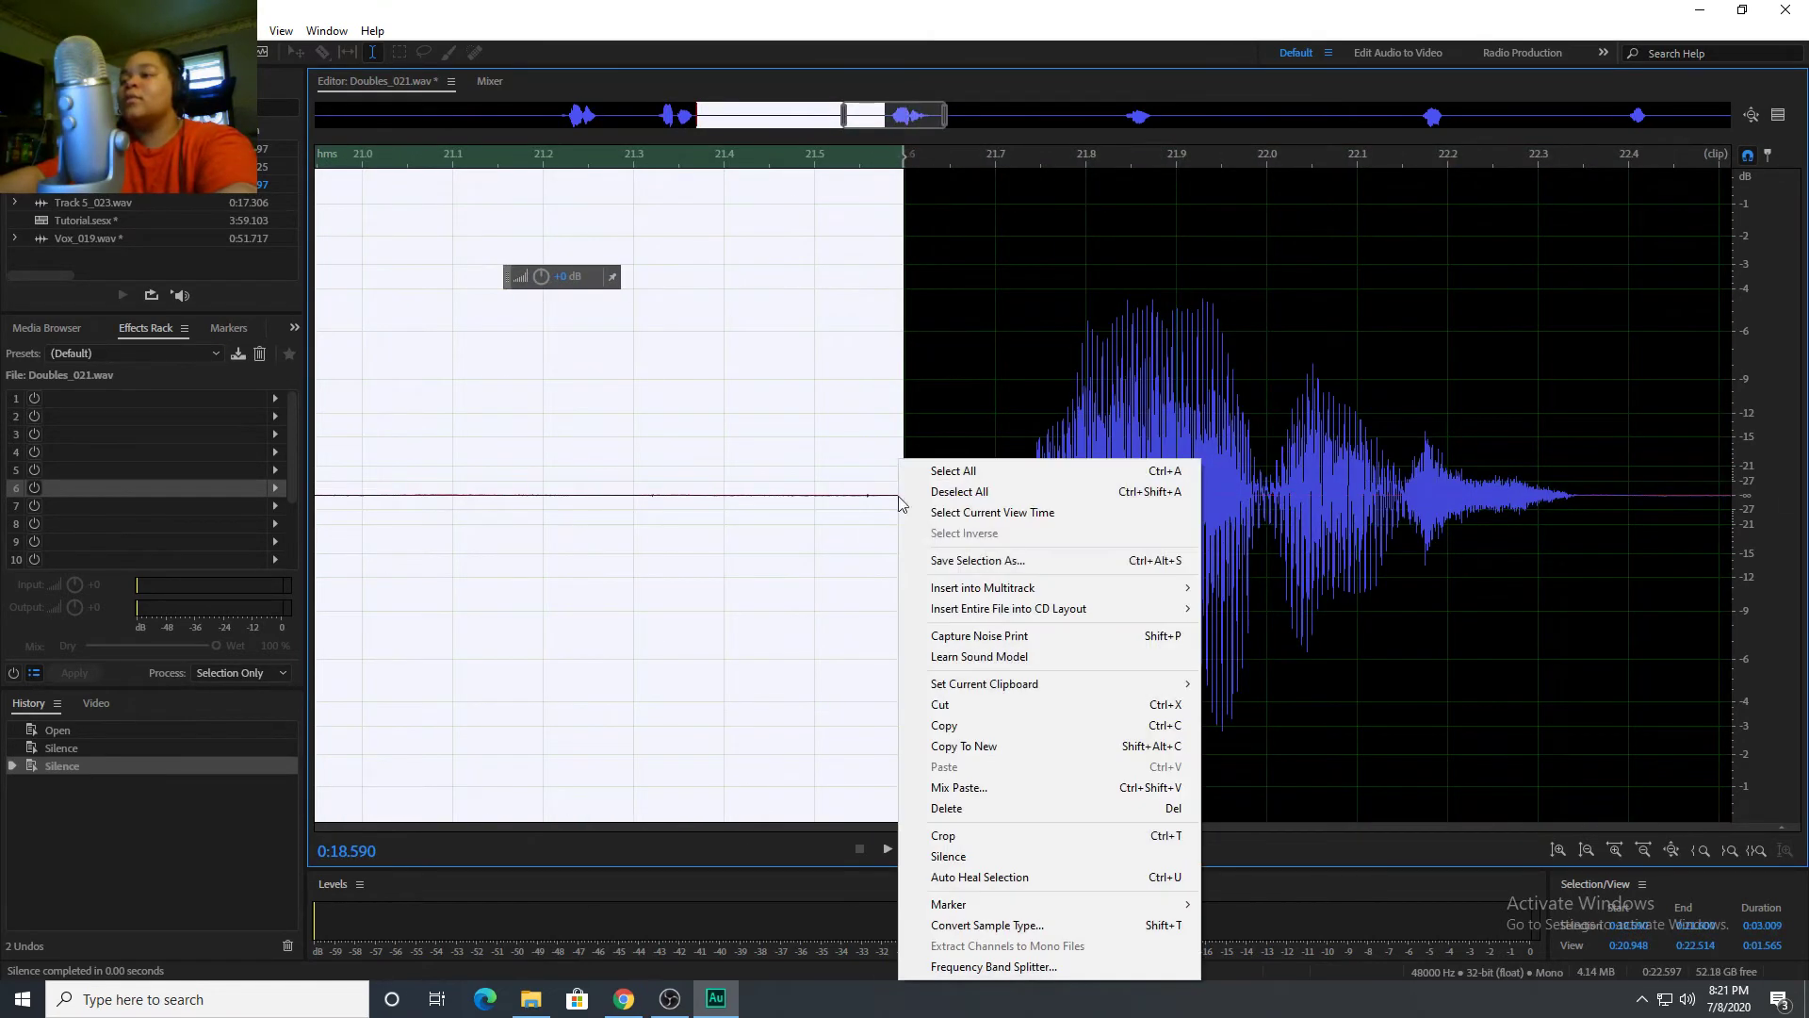
click(1022, 856)
Silence the gap between the third and fourth phrases of the Doubles recording, from 0:22.347 to about 0:25.40.
drag(1580, 499, 1237, 542)
right_click(1030, 478)
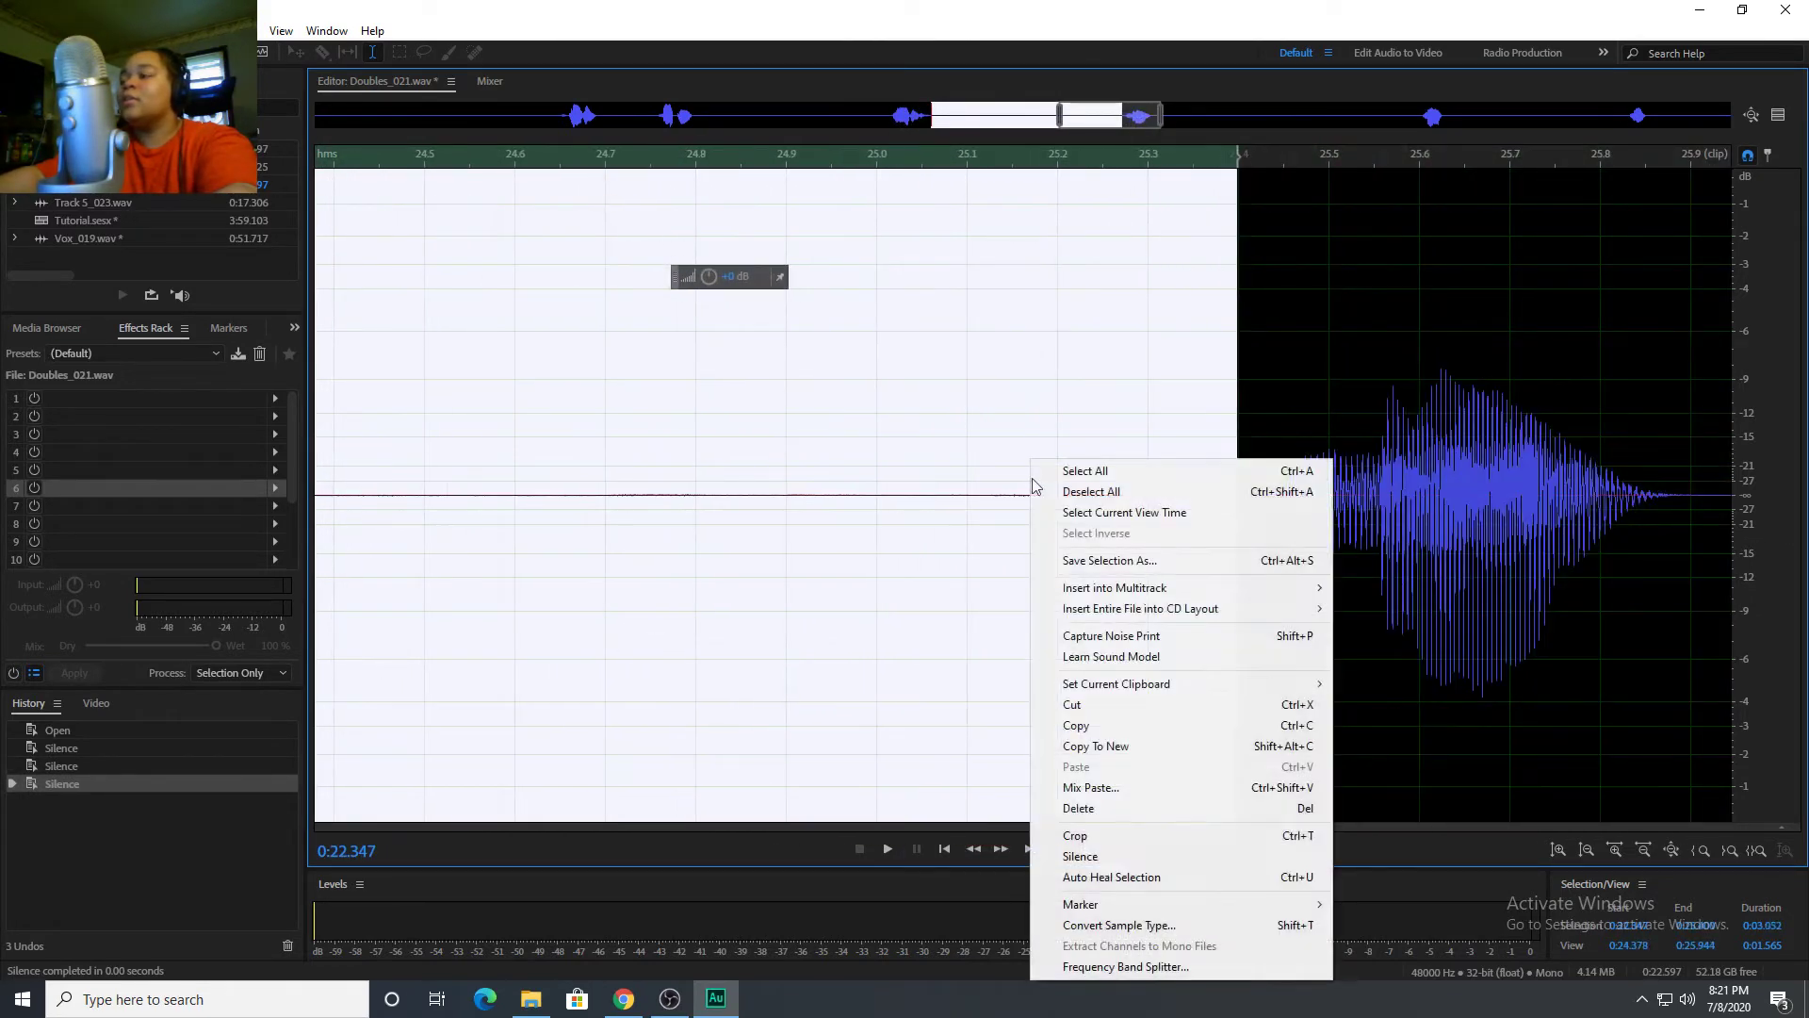
click(1186, 856)
scroll(719, 484, down, 5)
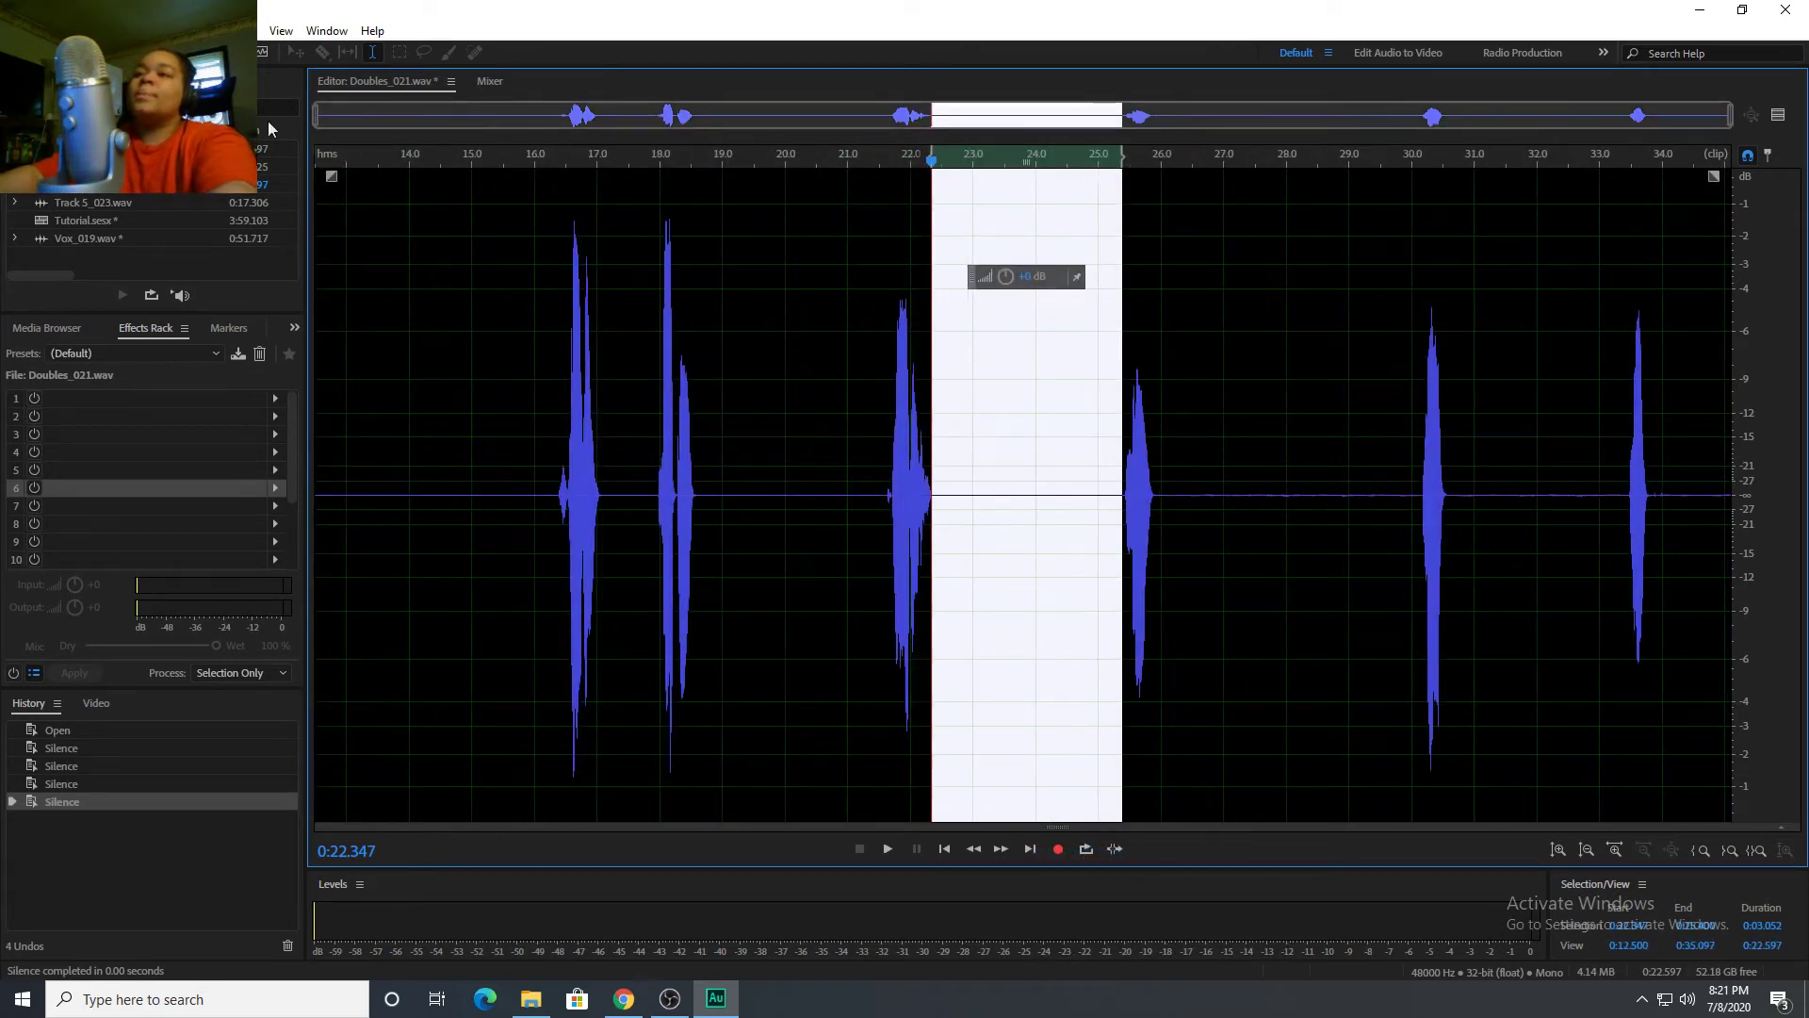
Return to the multitrack session and clear its time selection.
key(8)
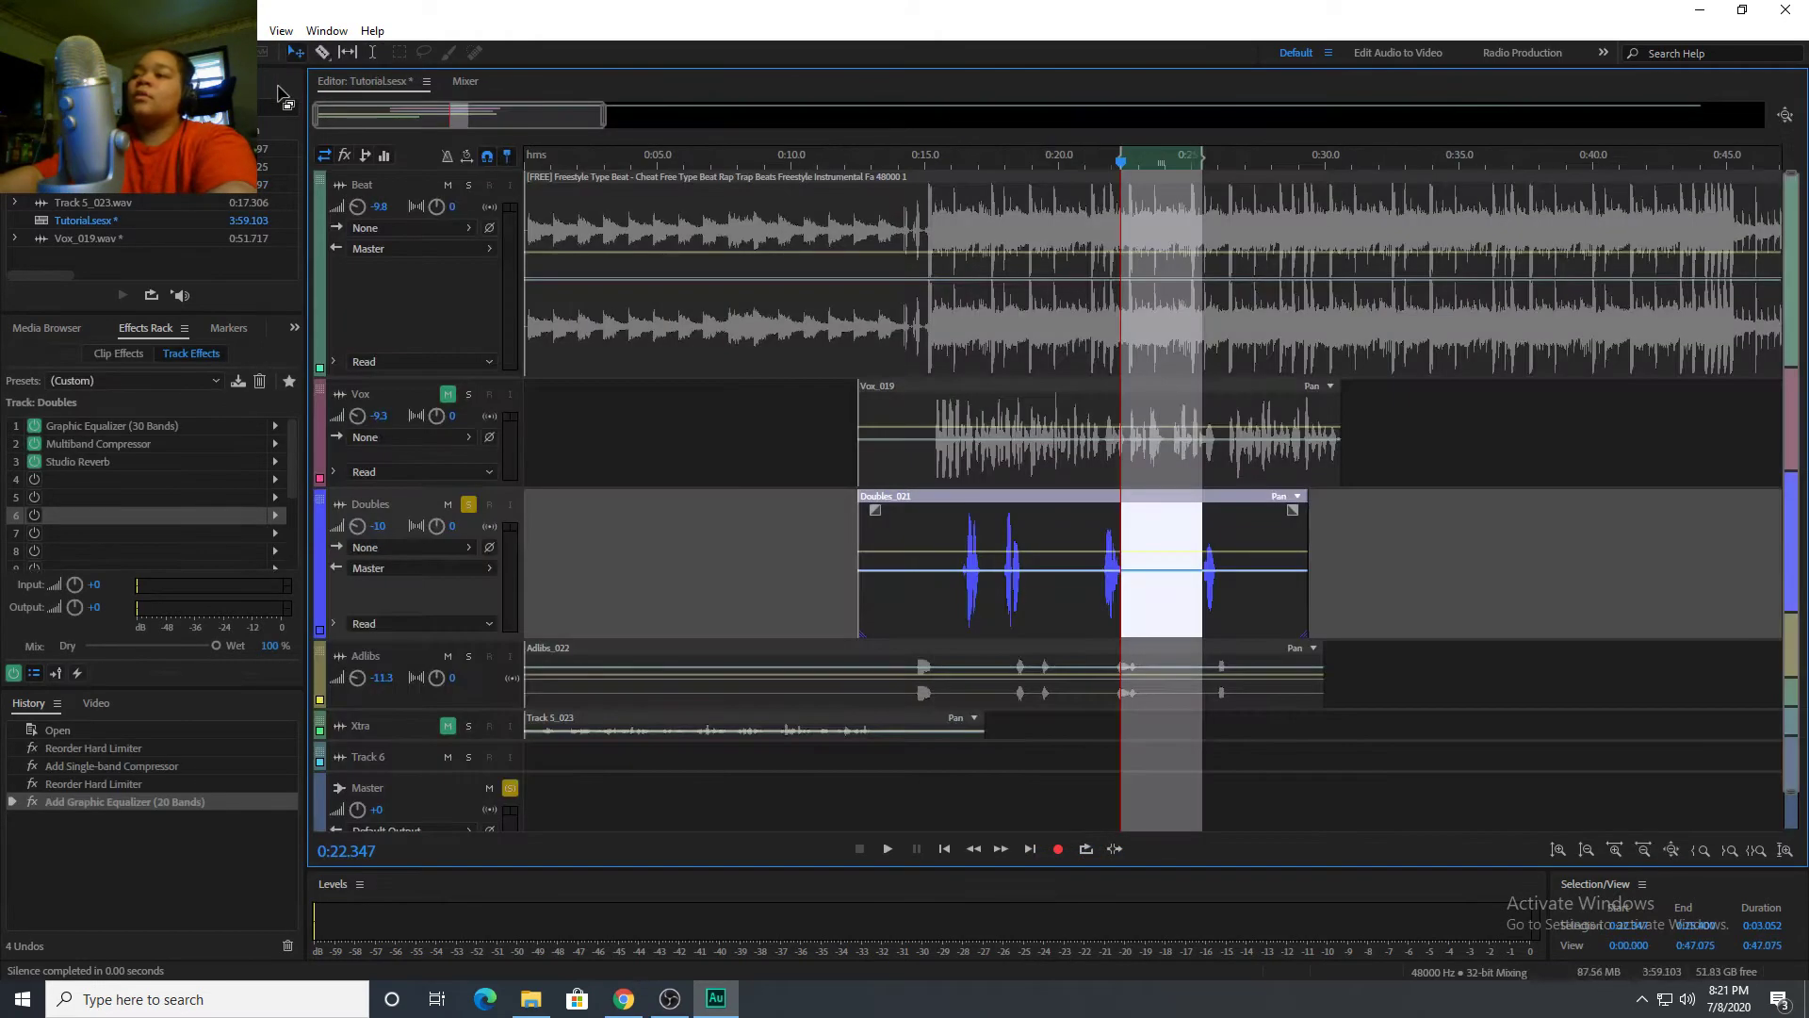
right_click(1166, 172)
click(1246, 250)
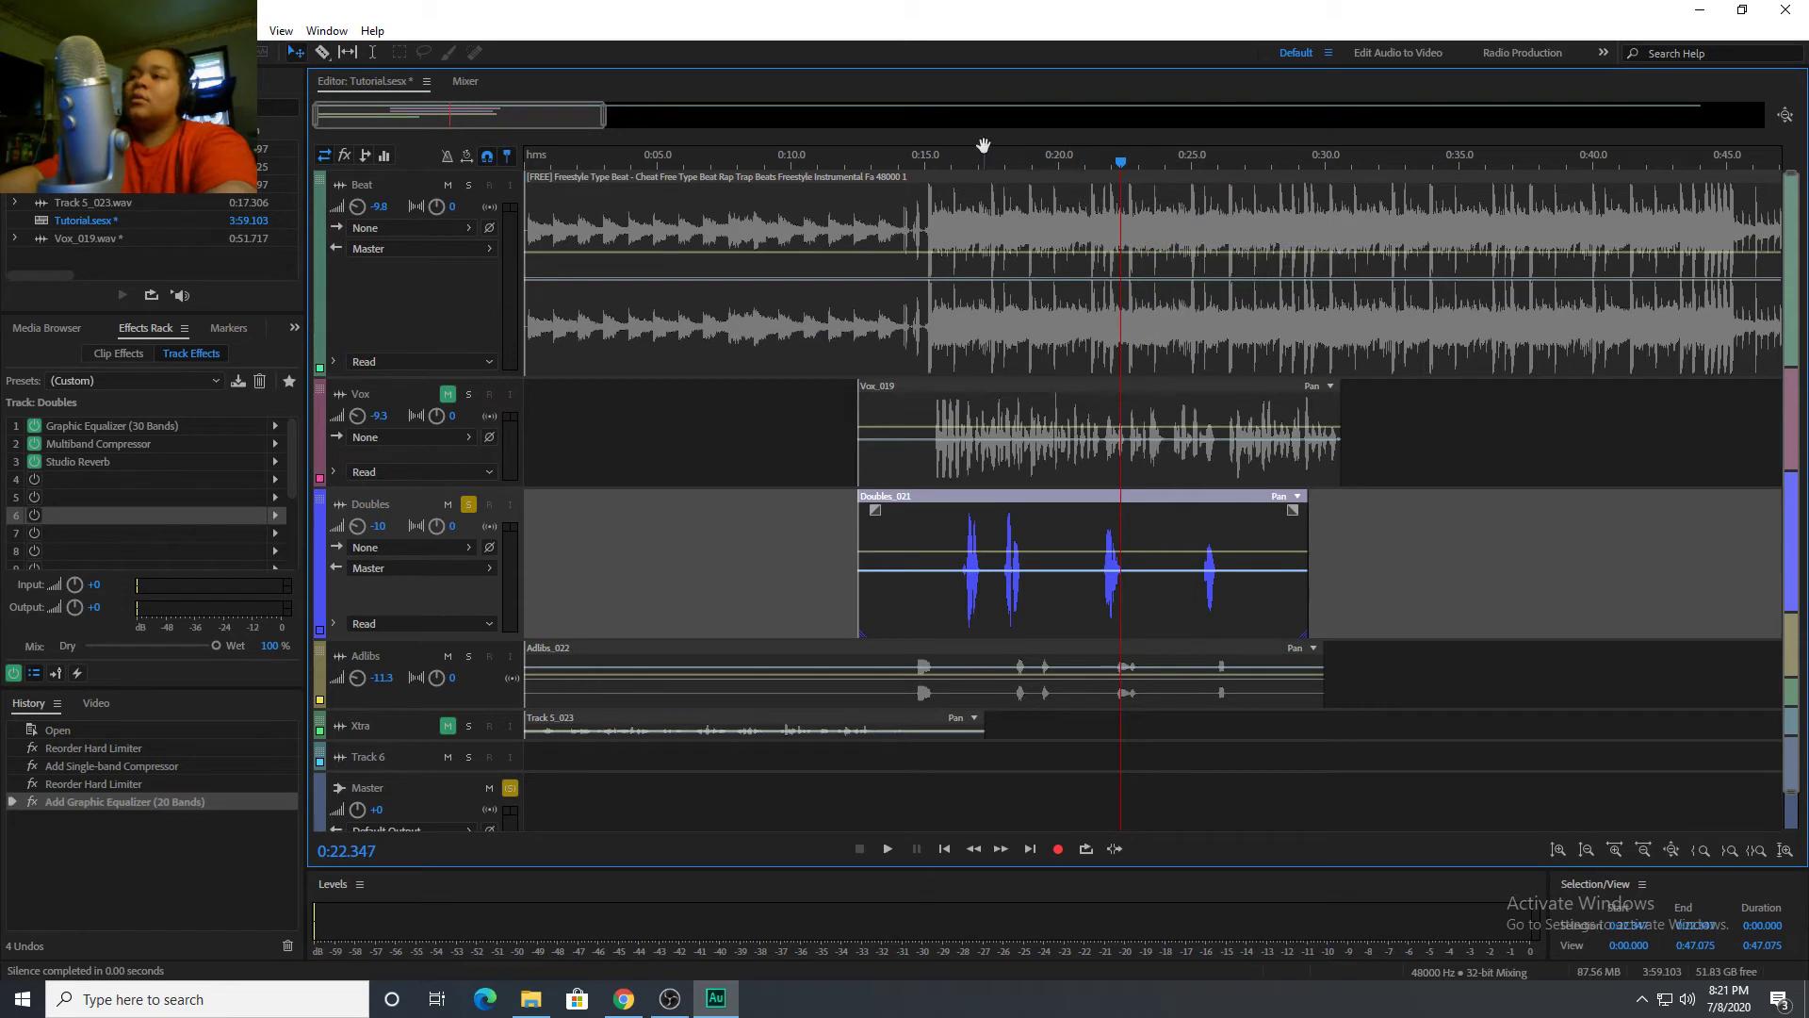
Solo the Beat alongside the Doubles and play both tracks together from about 0:16 to hear the cleaned-up recording.
click(924, 162)
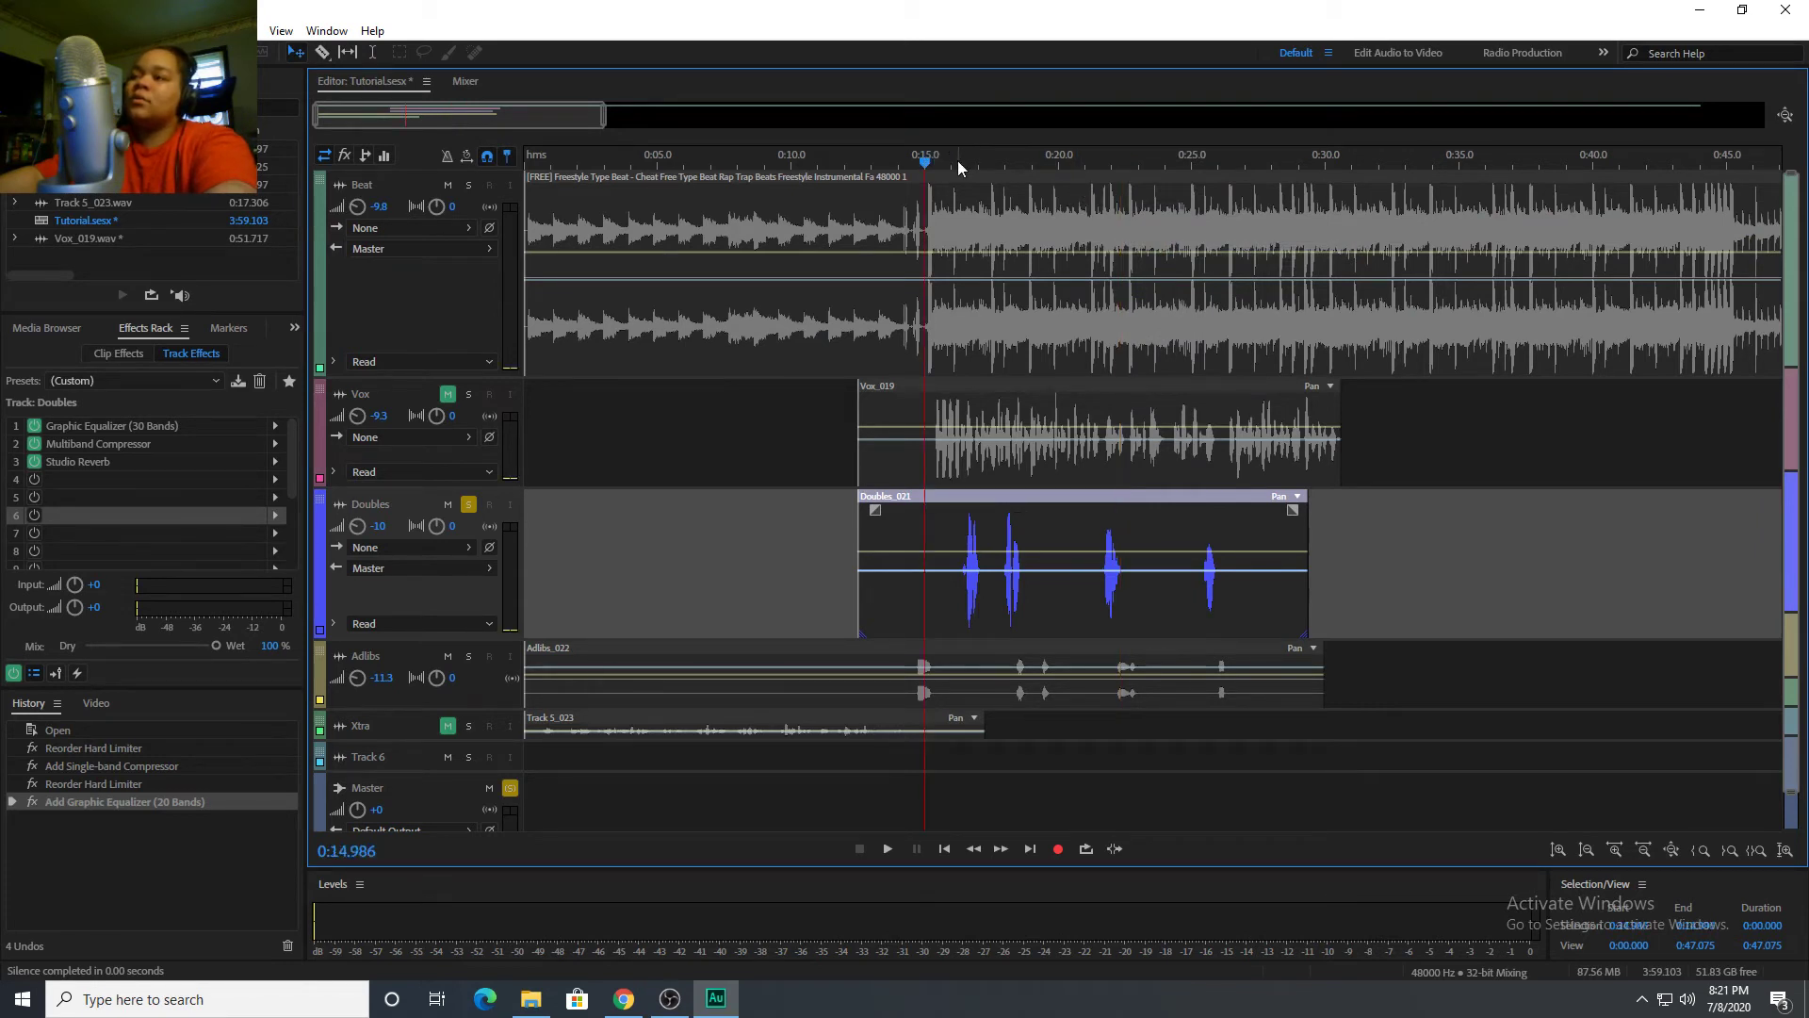
click(469, 185)
key(space)
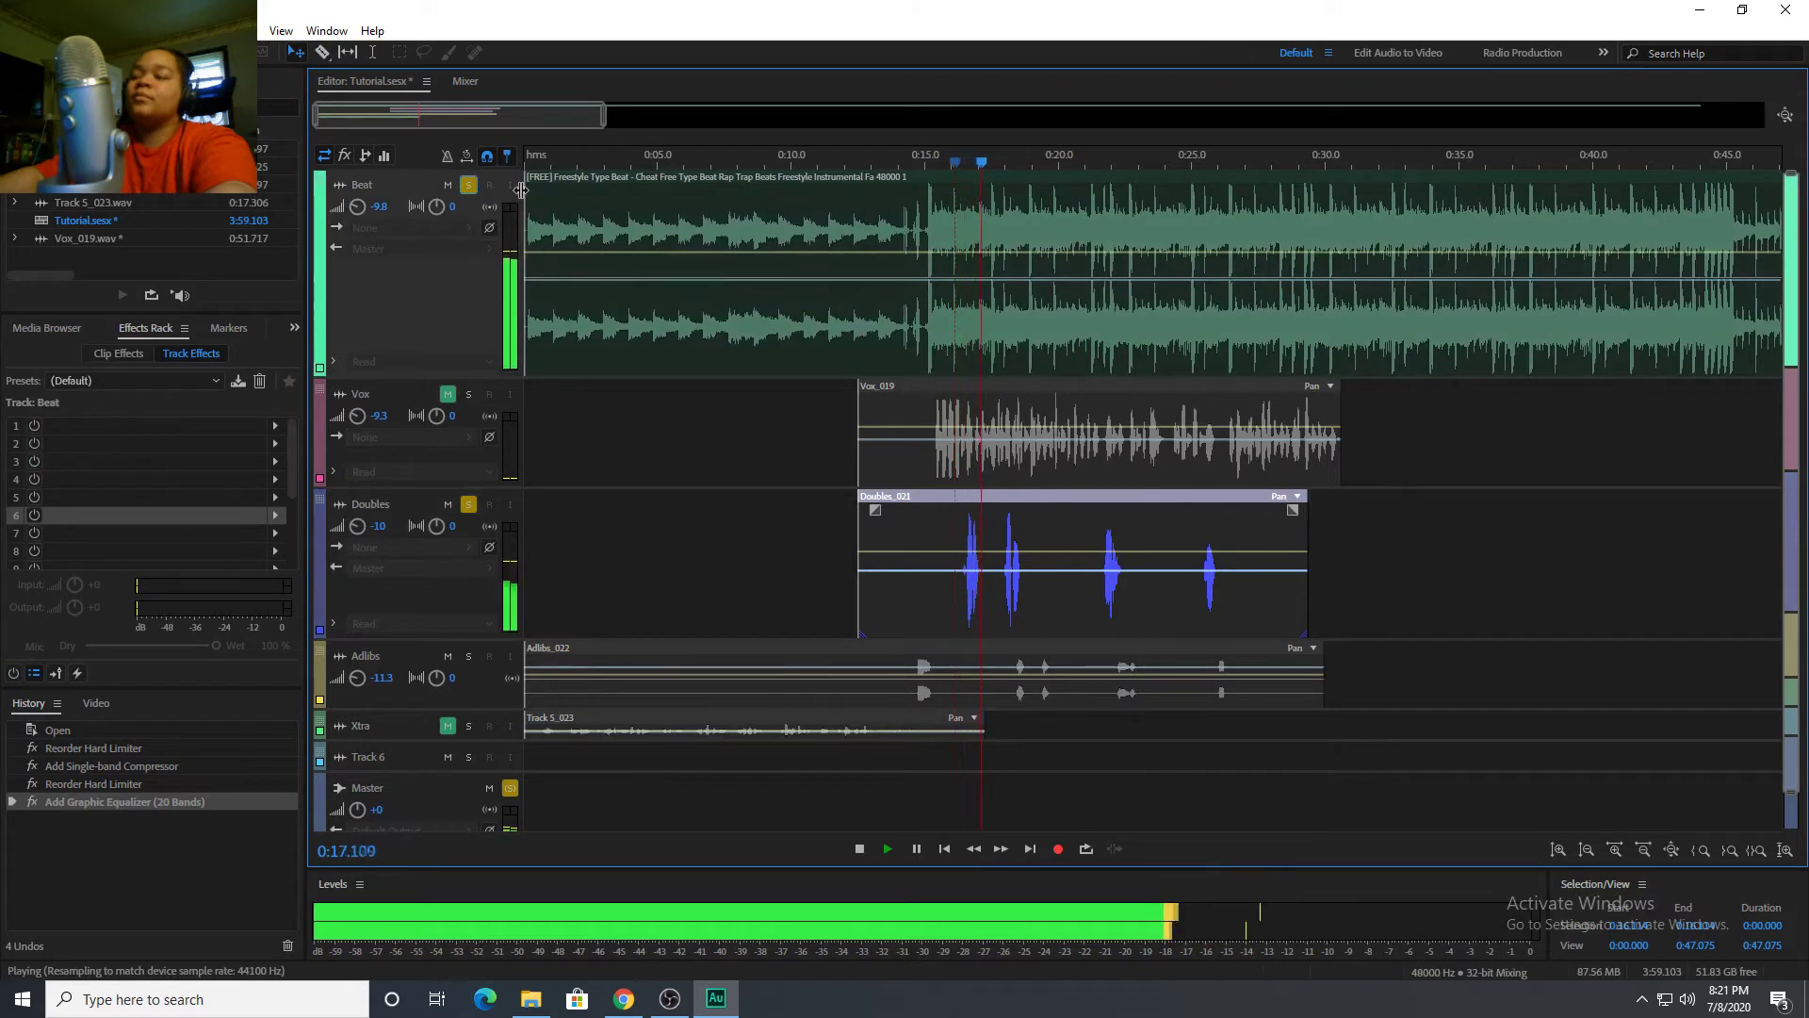
click(415, 584)
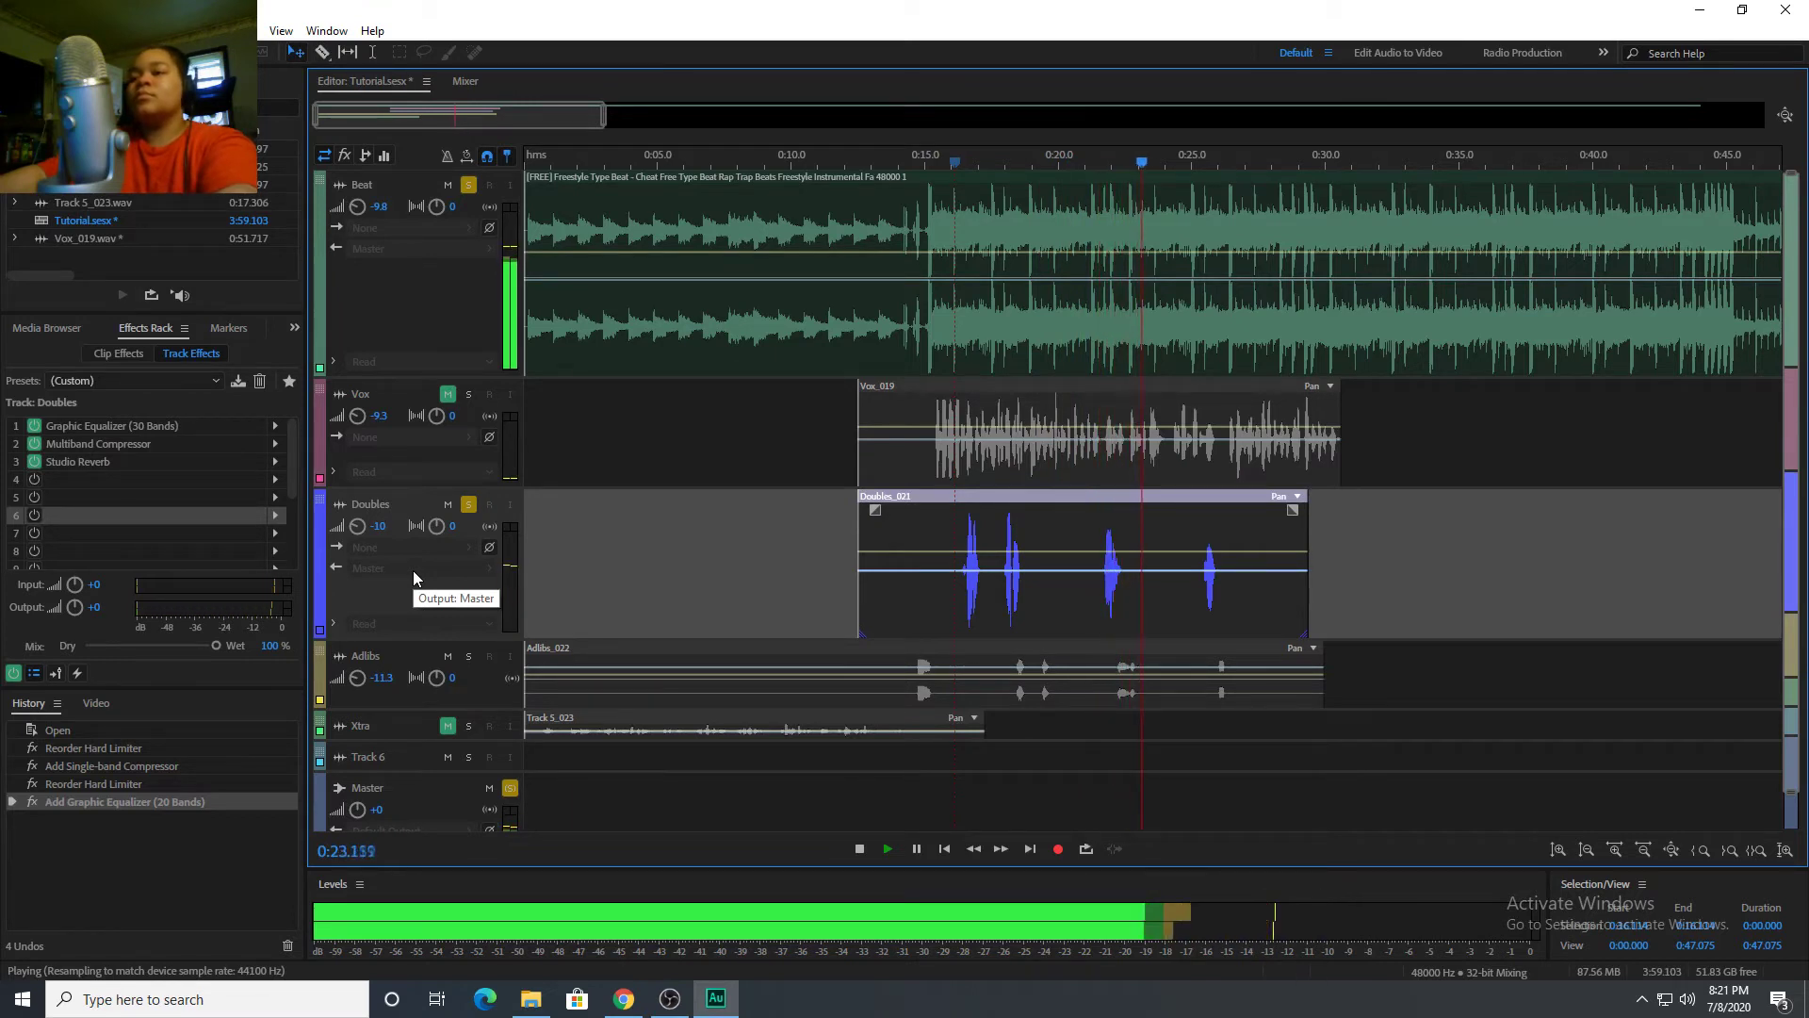
key(space)
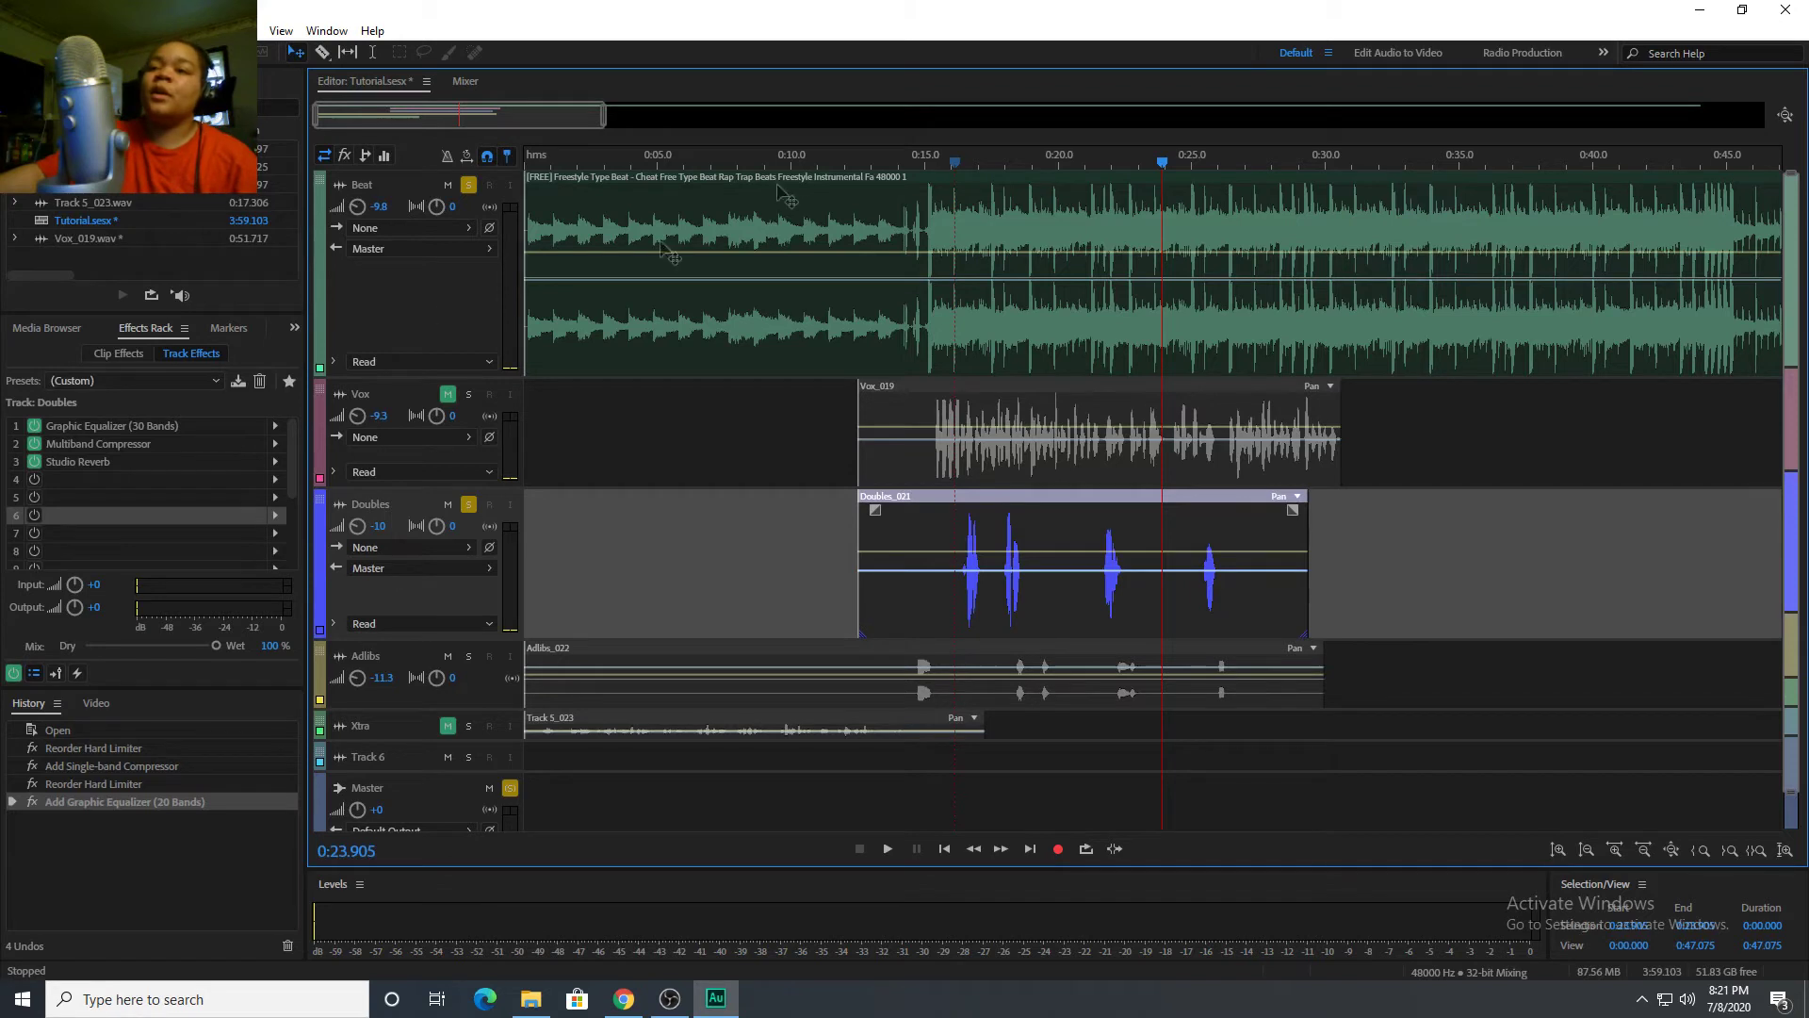
Review the Doubles track's Graphic Equalizer (30 Bands) settings, disable its Multiband Compressor and Studio Reverb, and close the equalizer window.
double_click(76, 427)
click(36, 444)
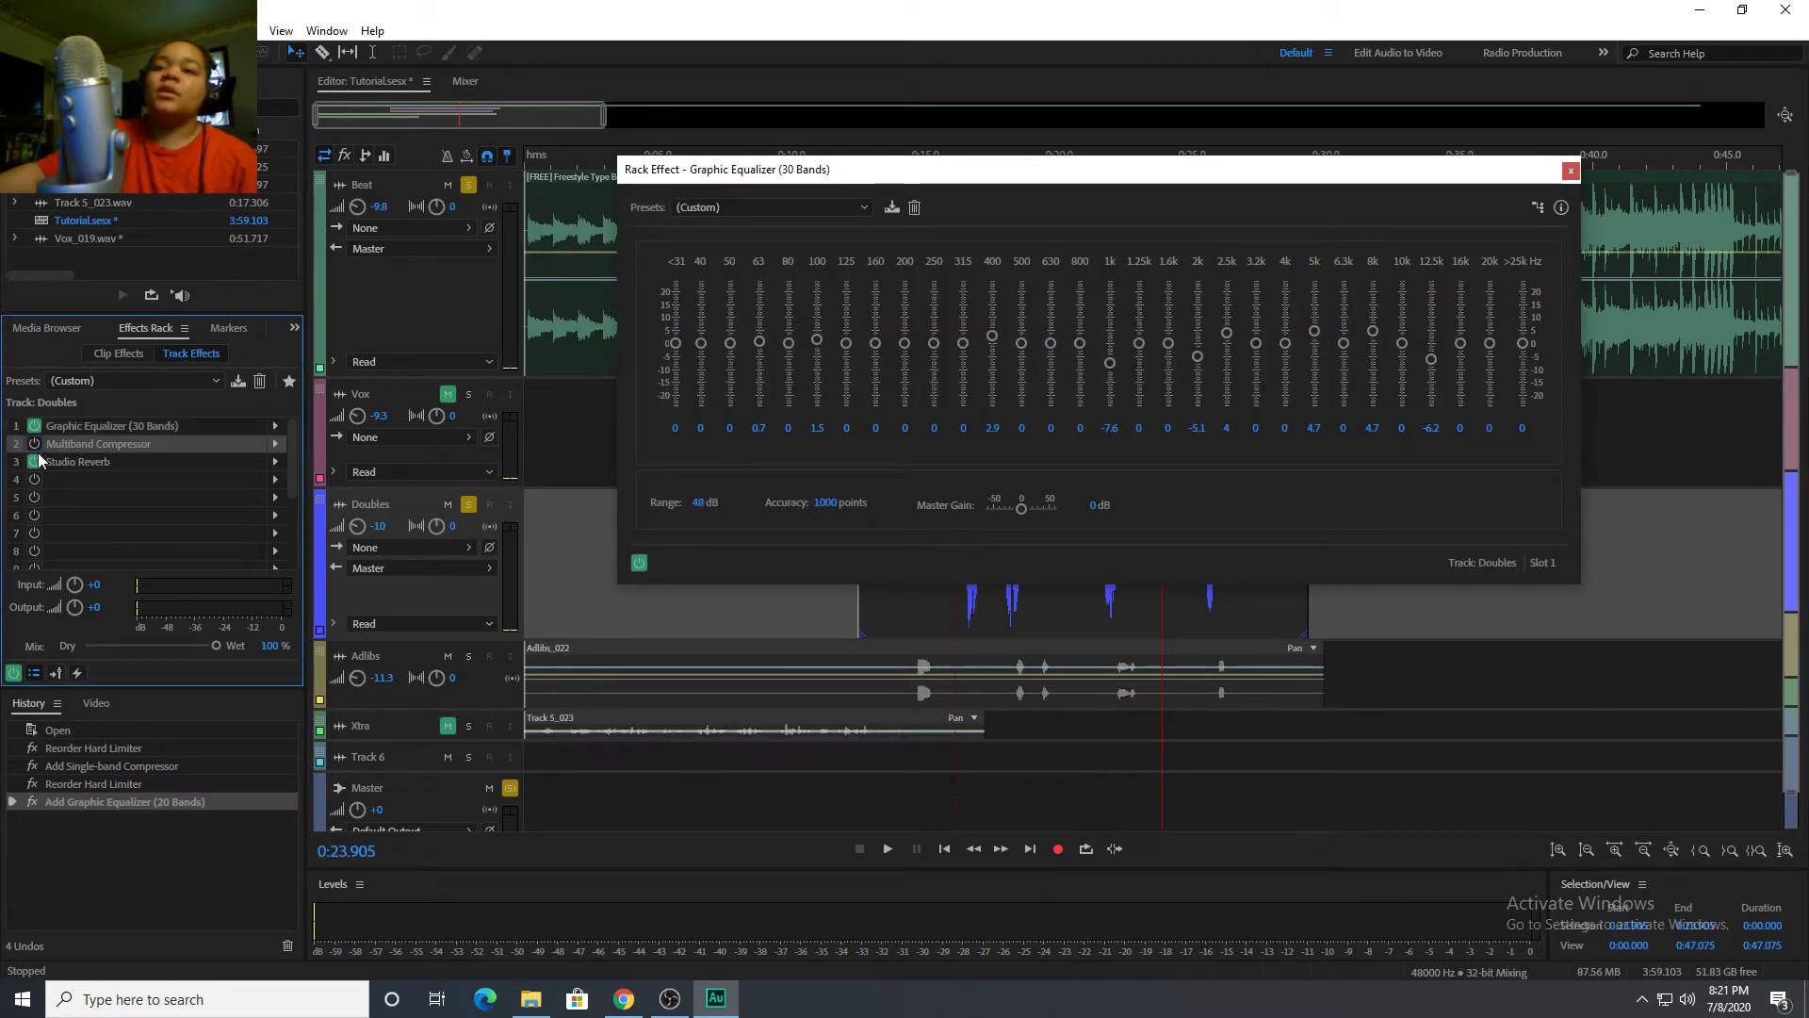
click(42, 464)
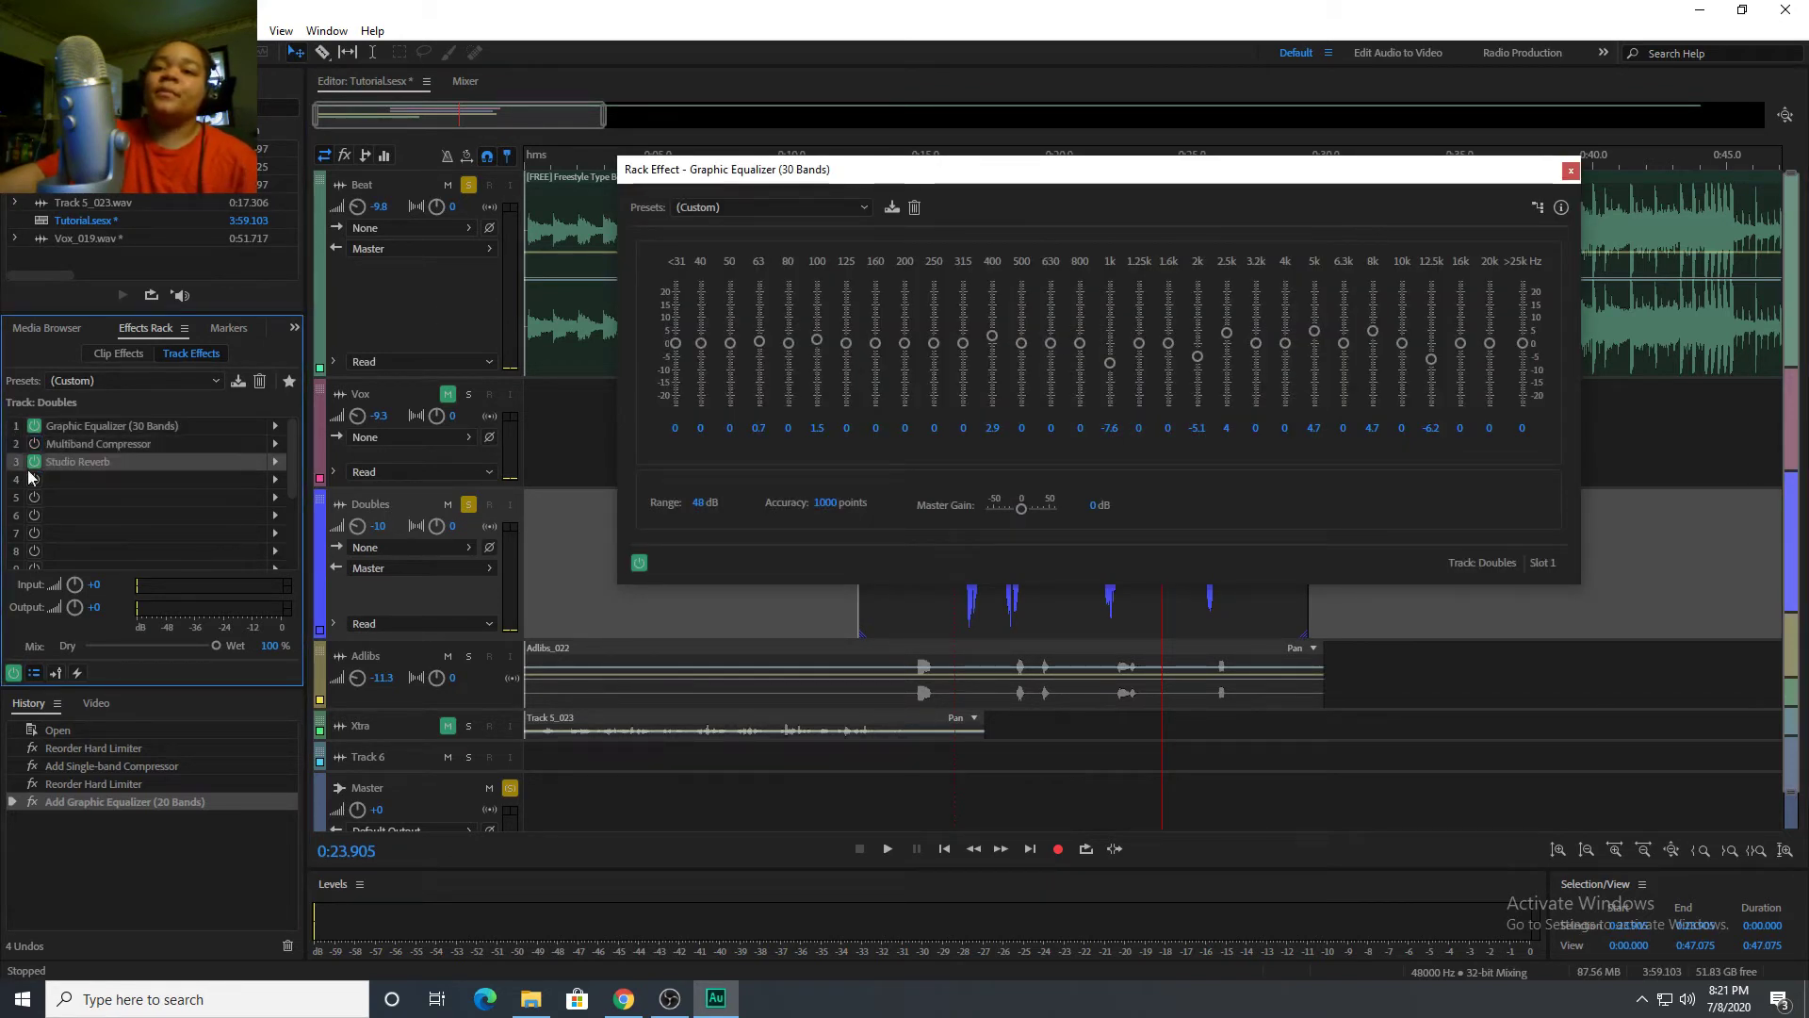
click(83, 430)
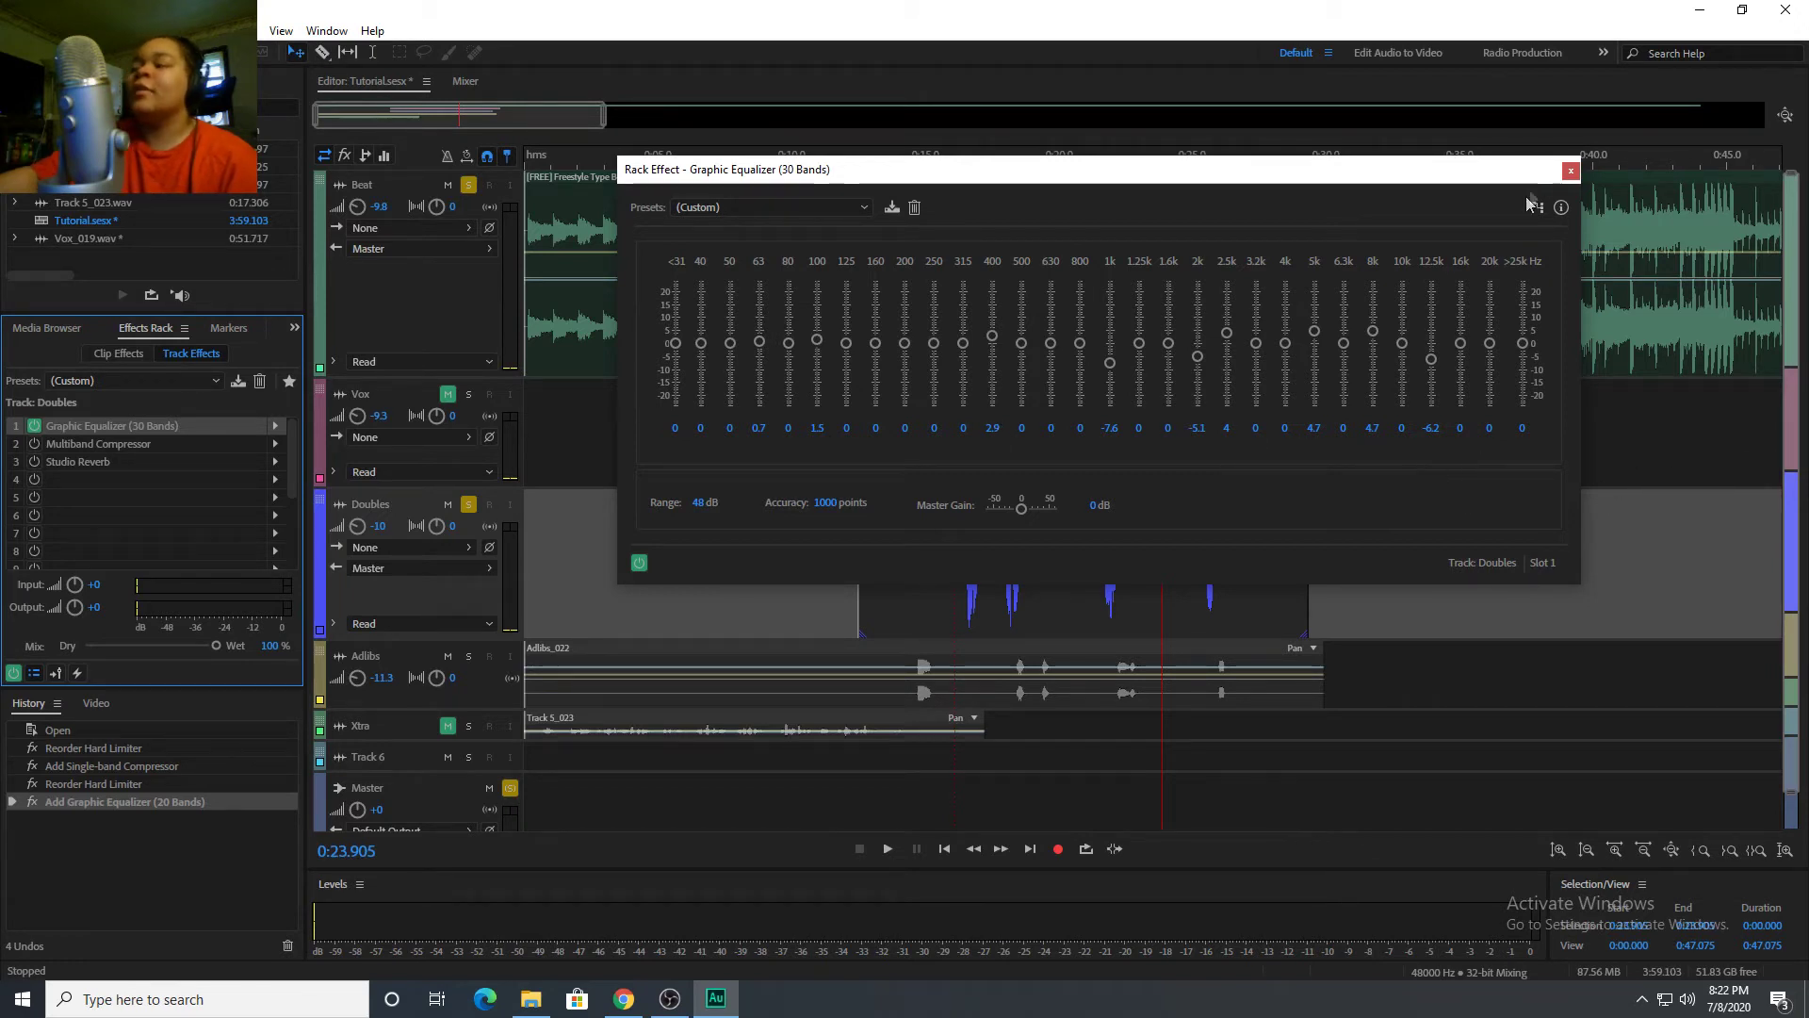
click(1571, 171)
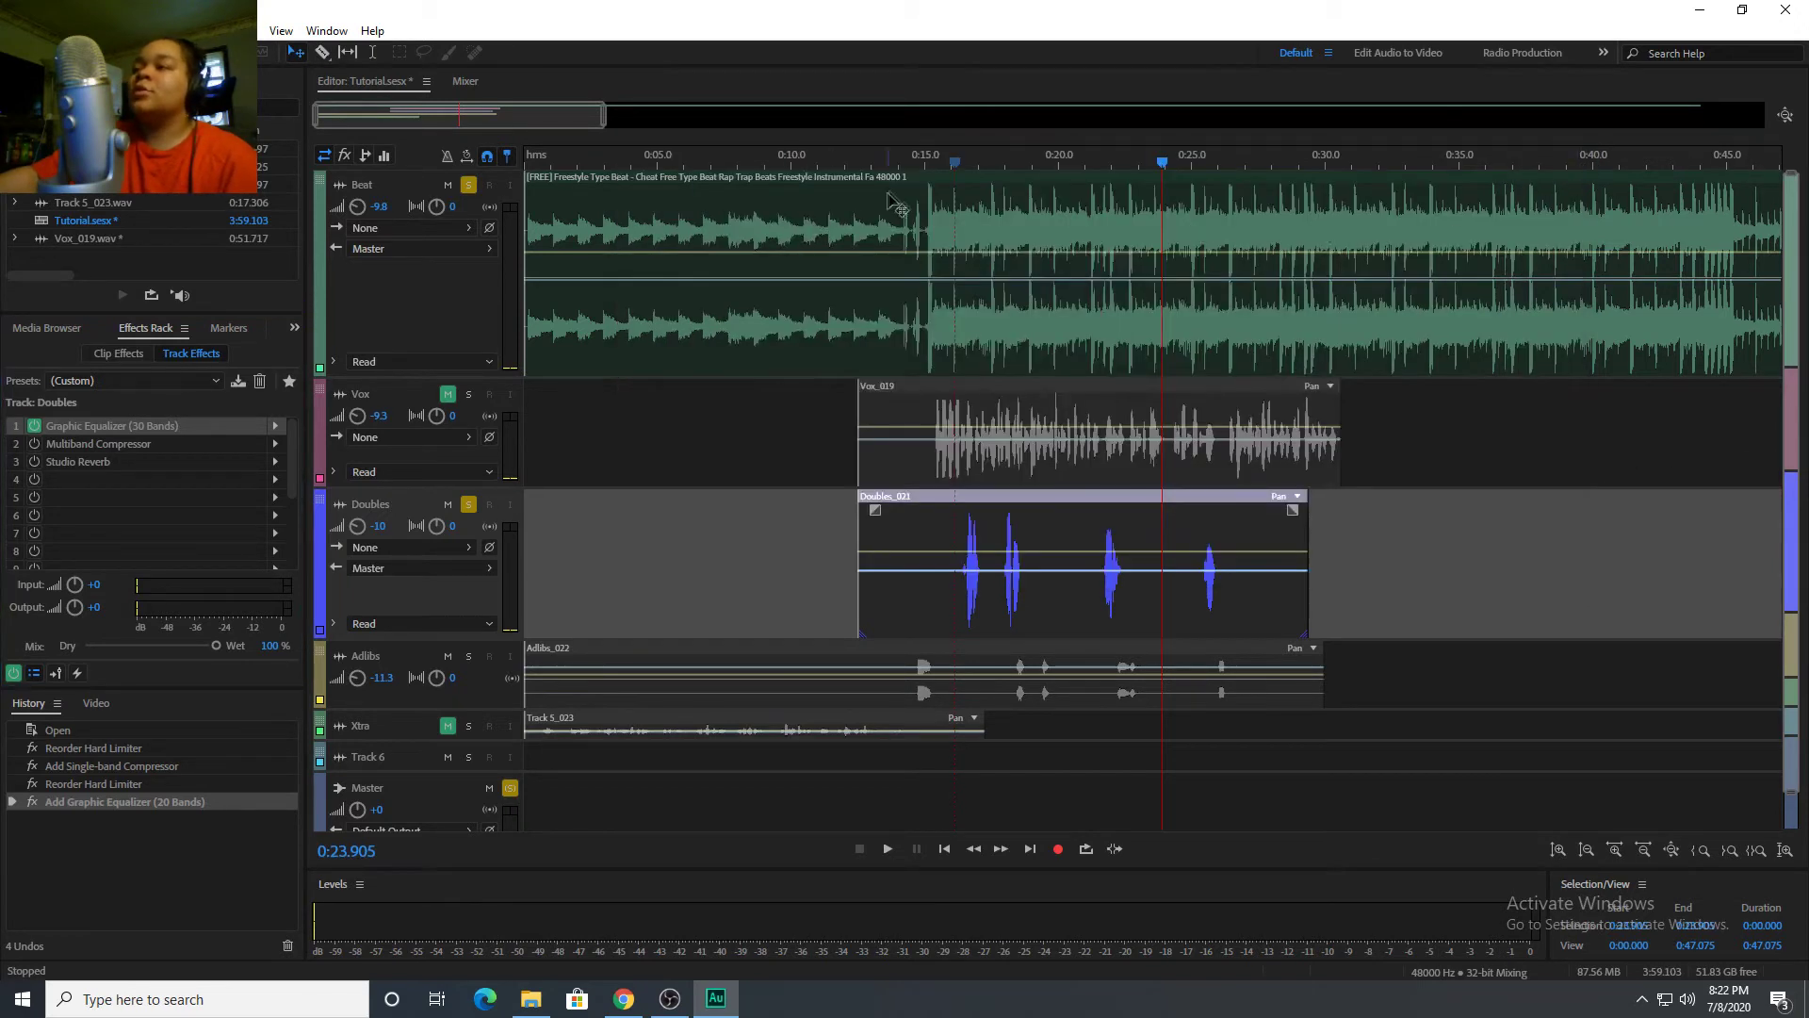
Enable the Multiband Compressor on the Doubles track, open its settings, and play the doubles with the beat from about 0:16.
click(931, 168)
click(948, 167)
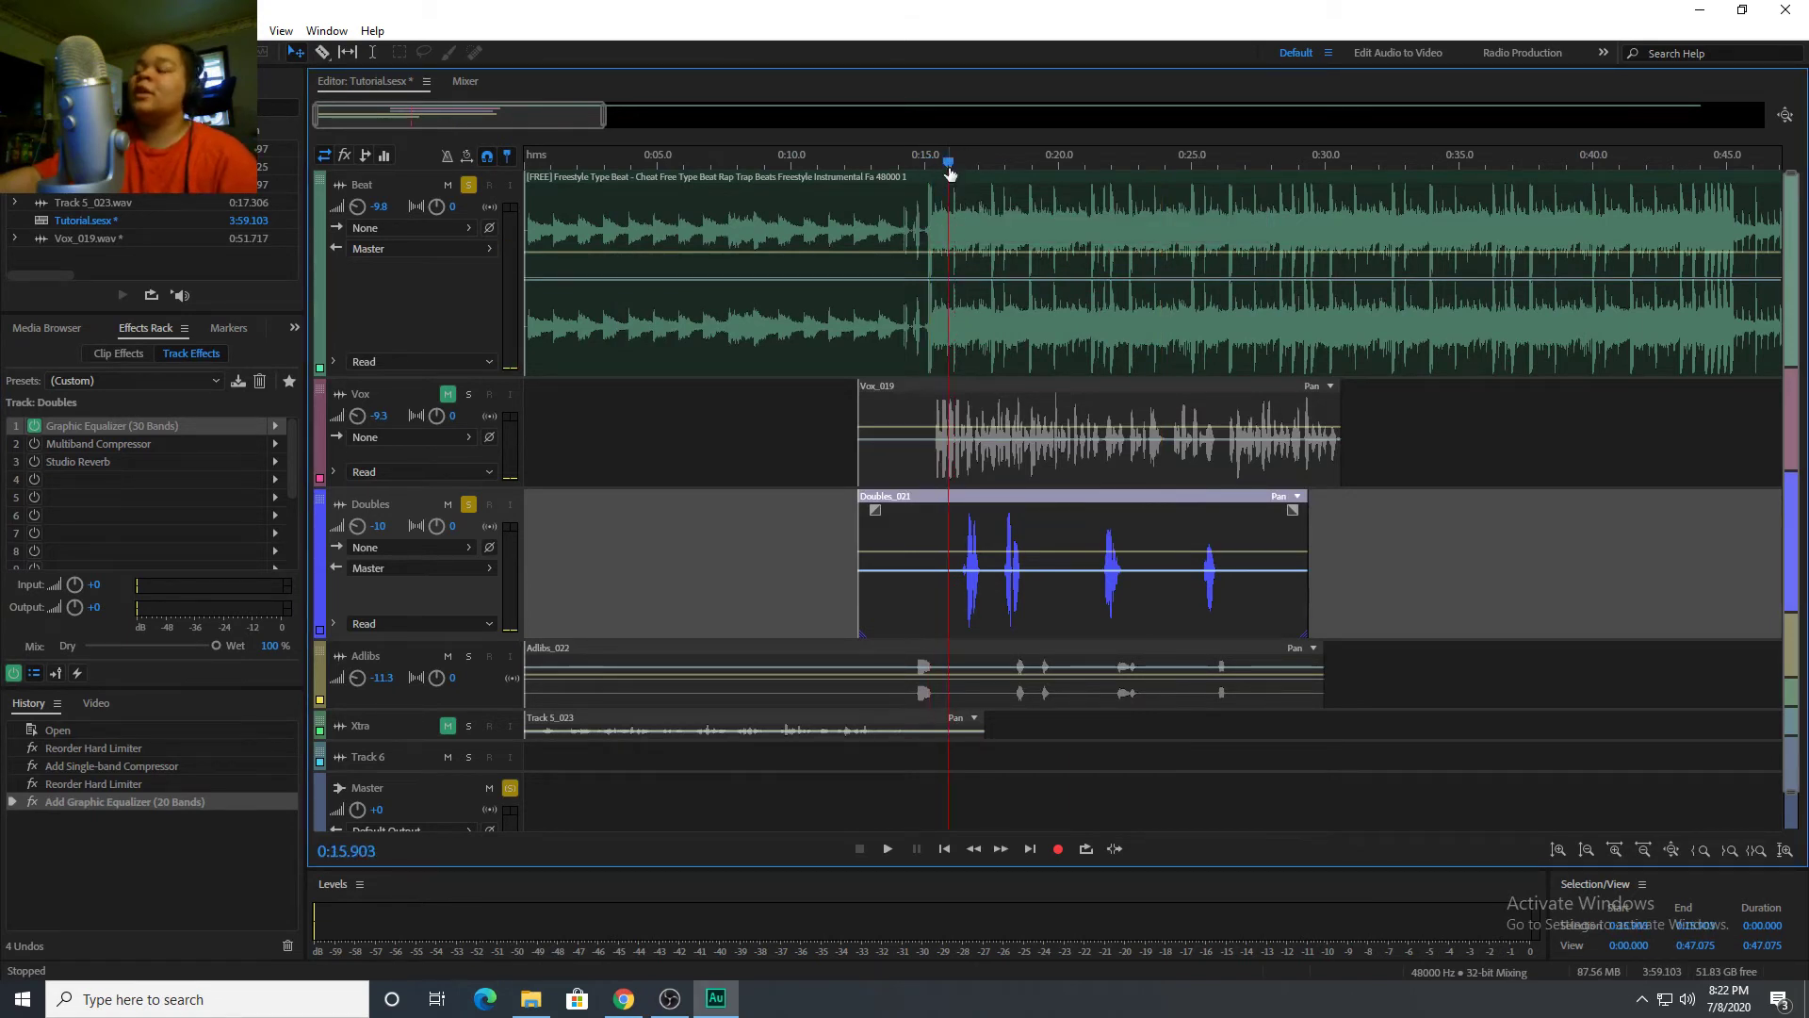
click(35, 444)
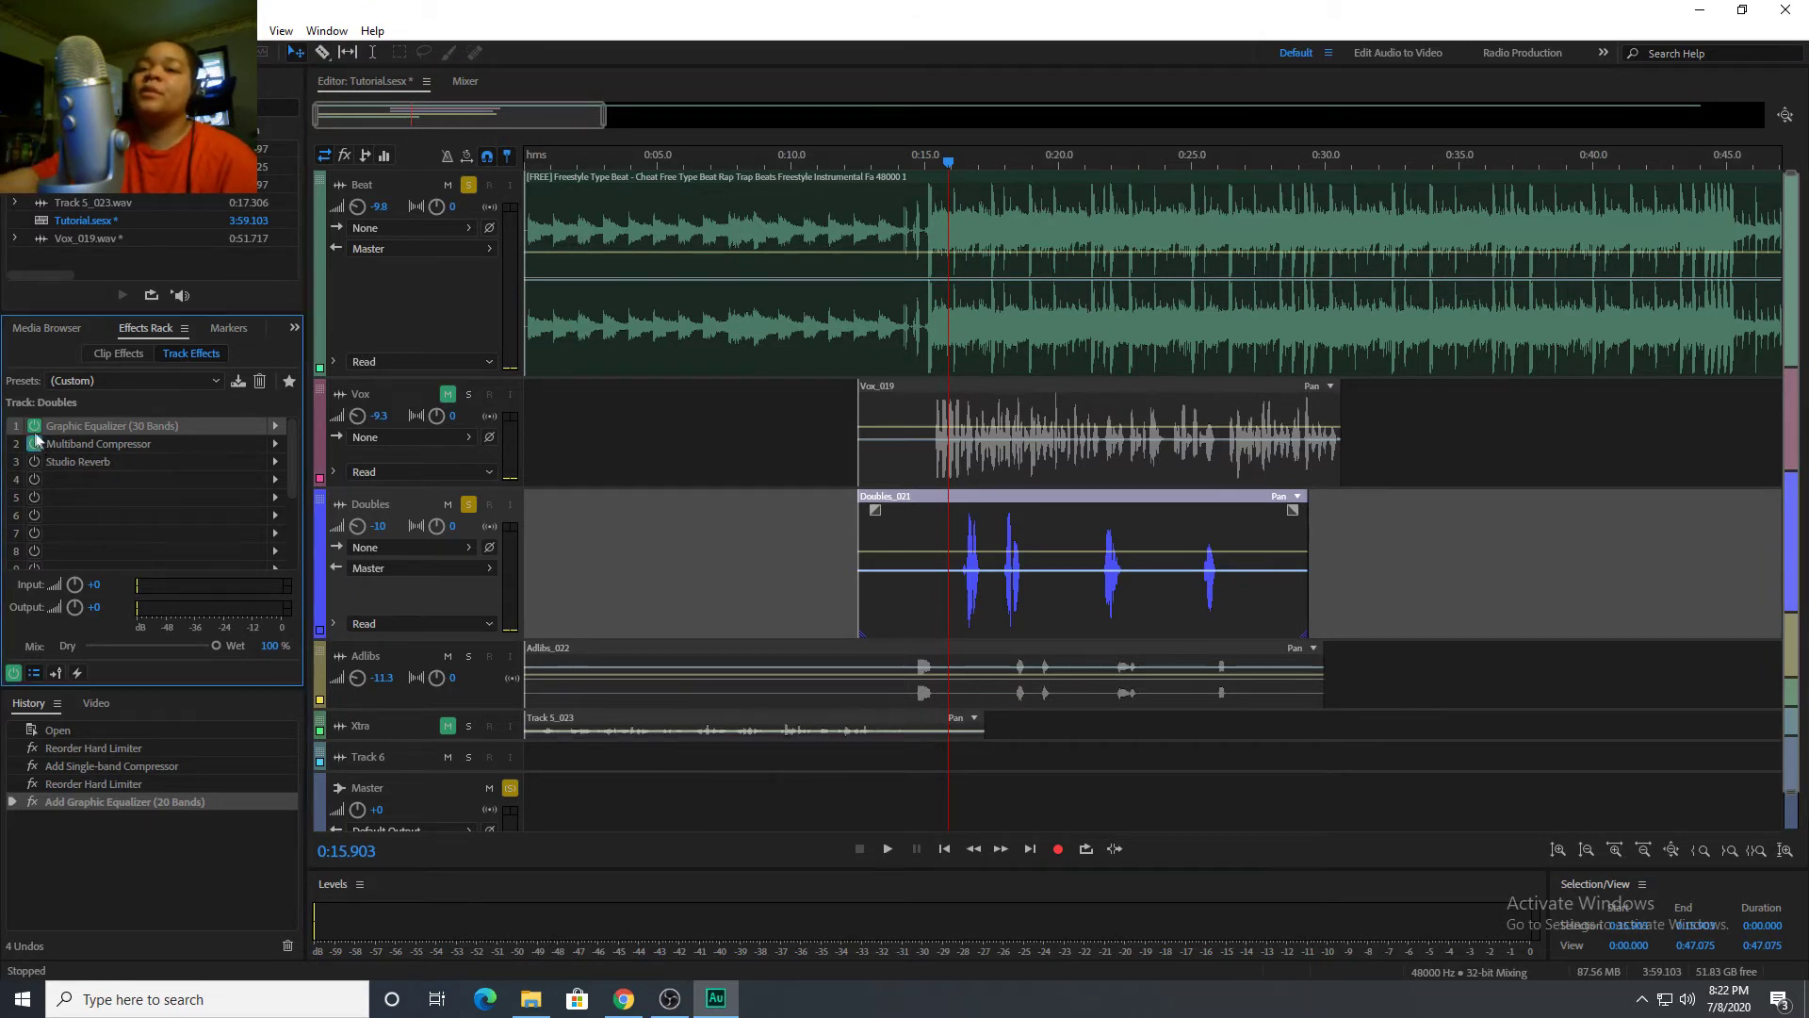
double_click(109, 447)
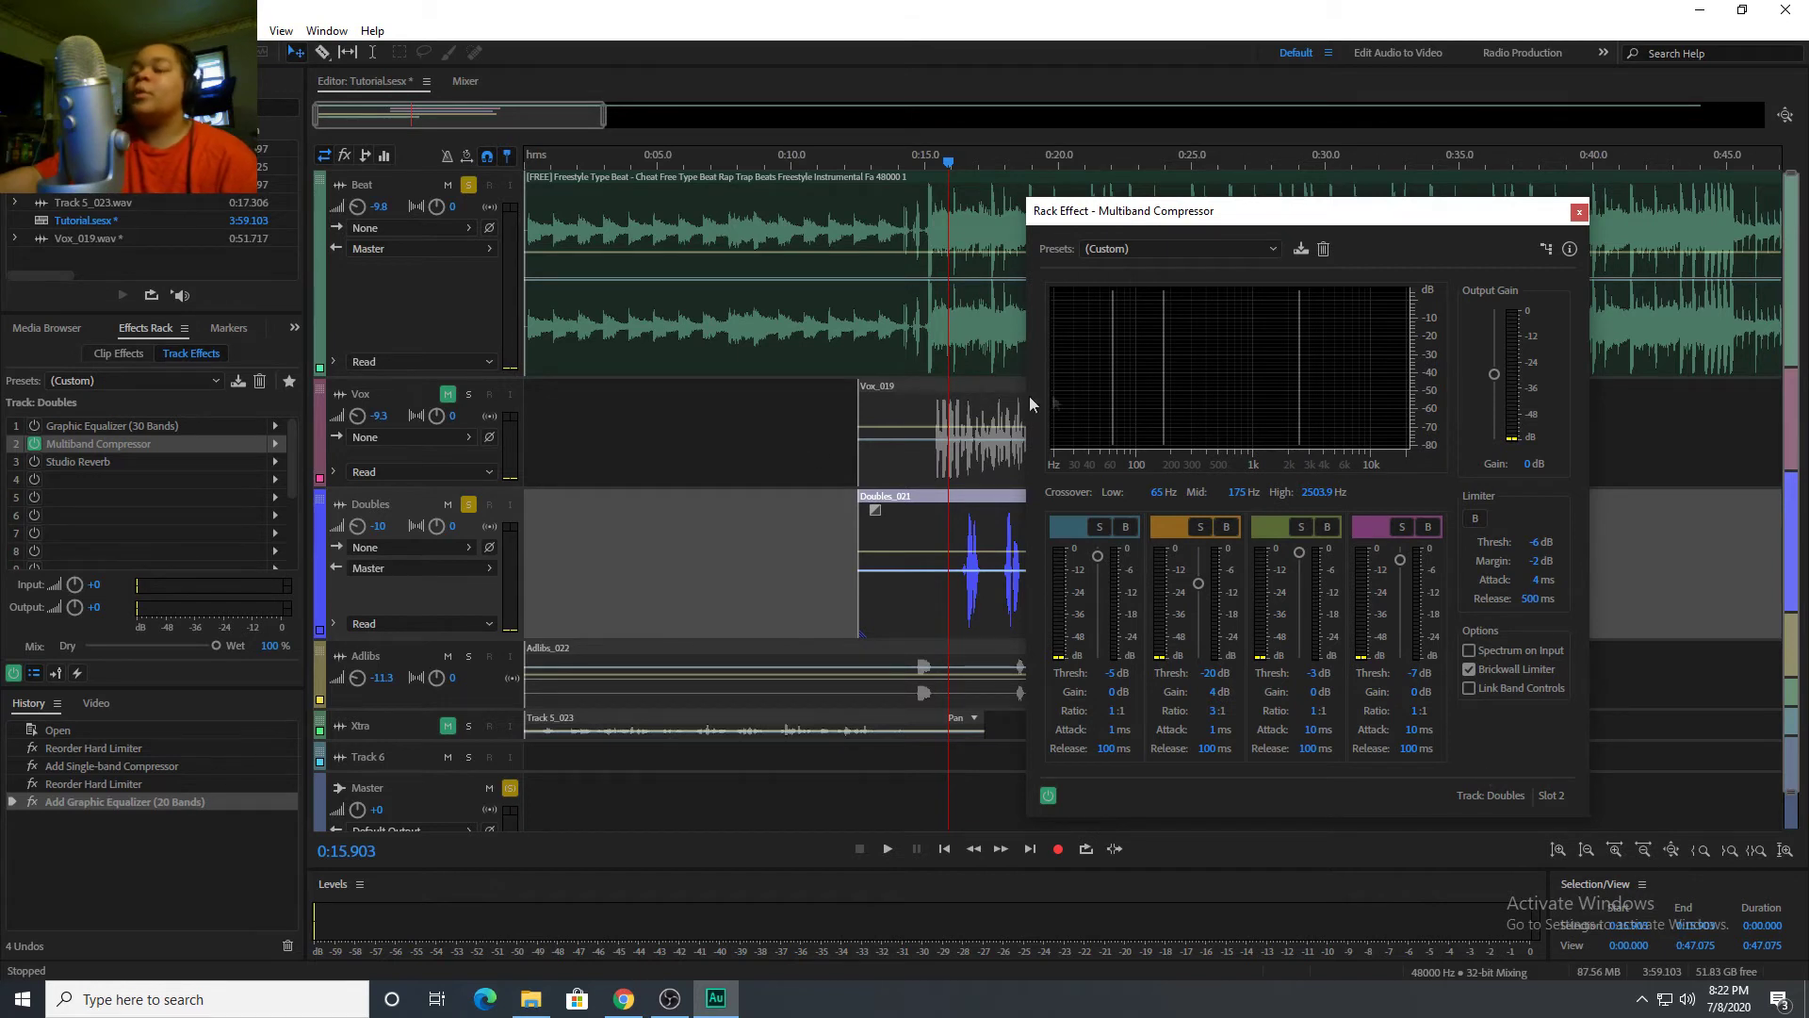
click(31, 439)
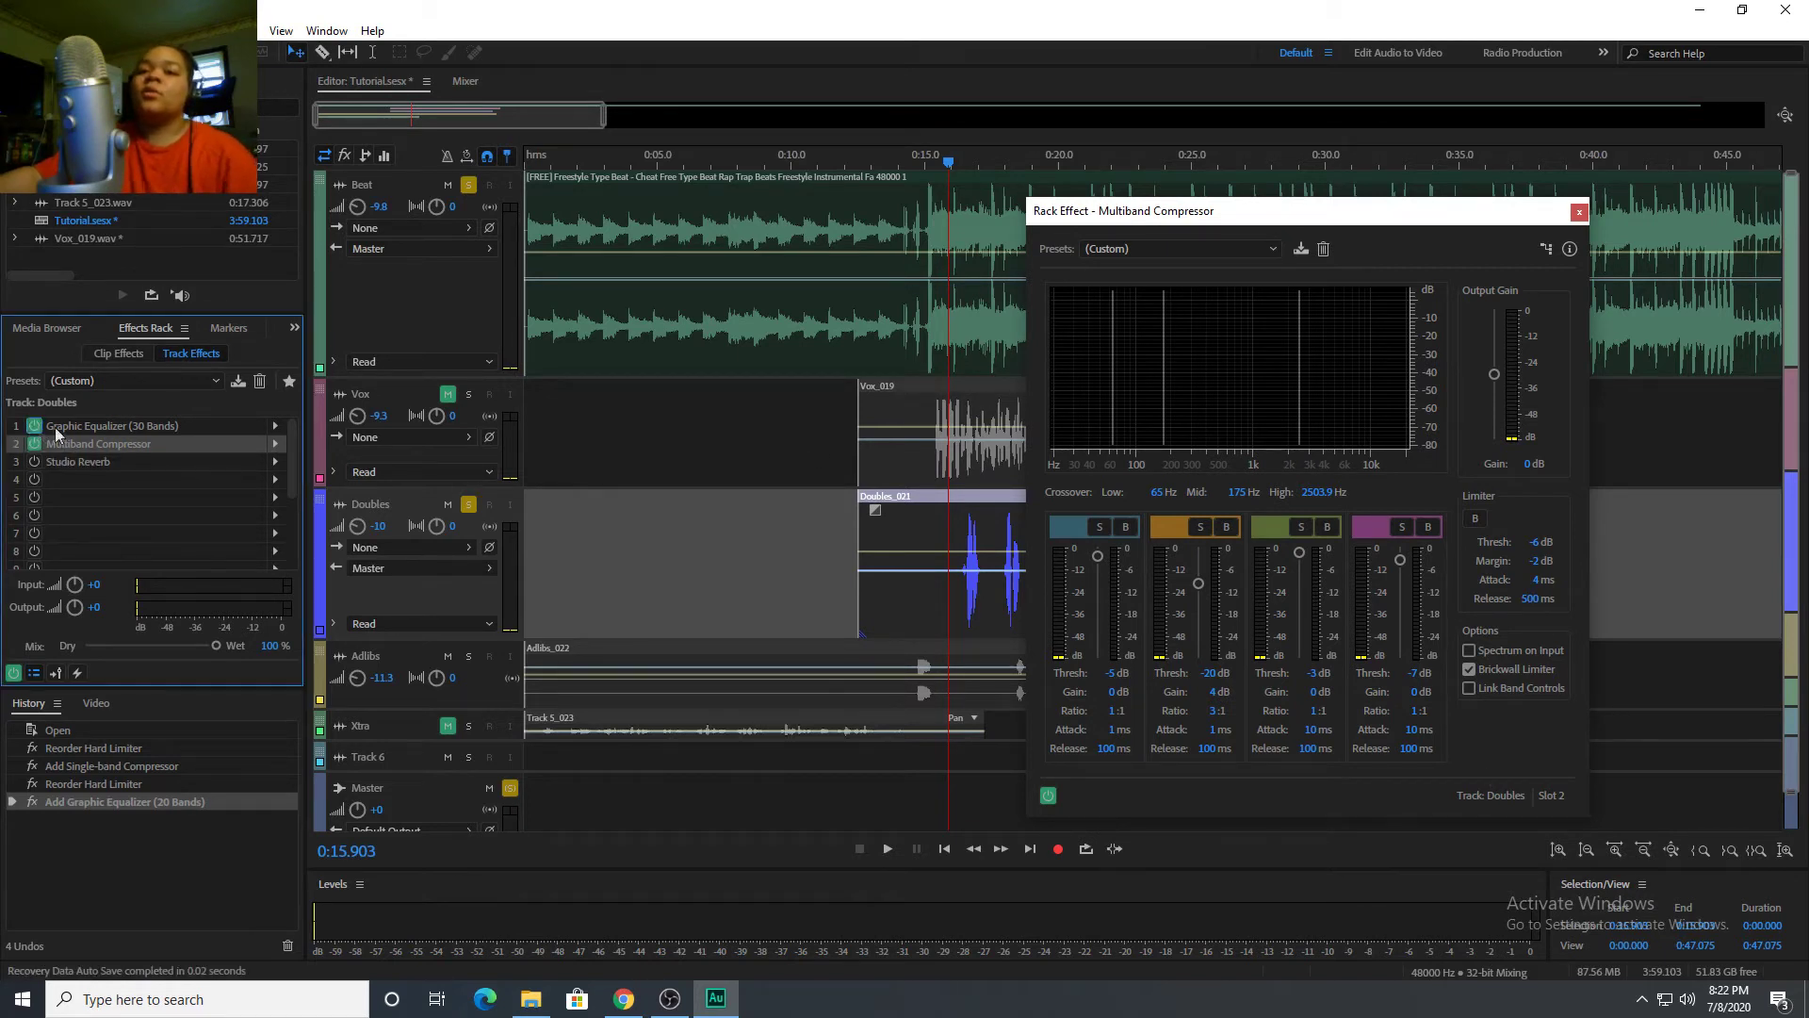
key(space)
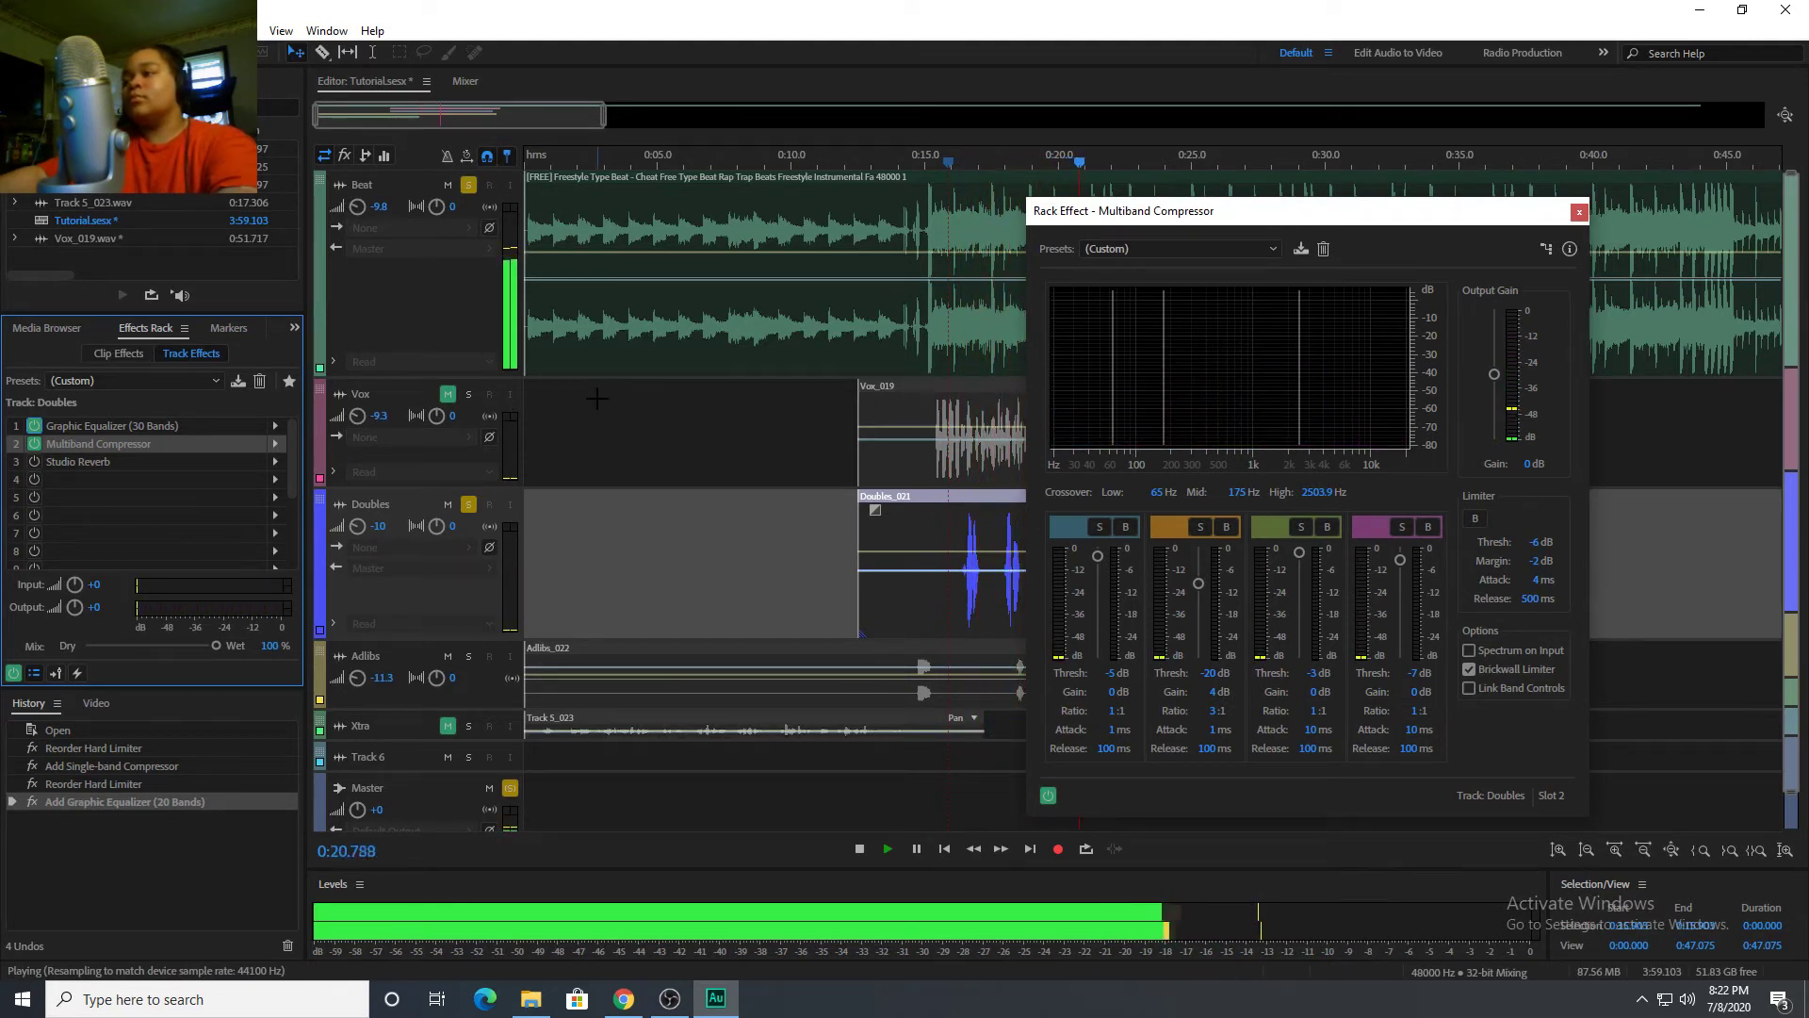
key(space)
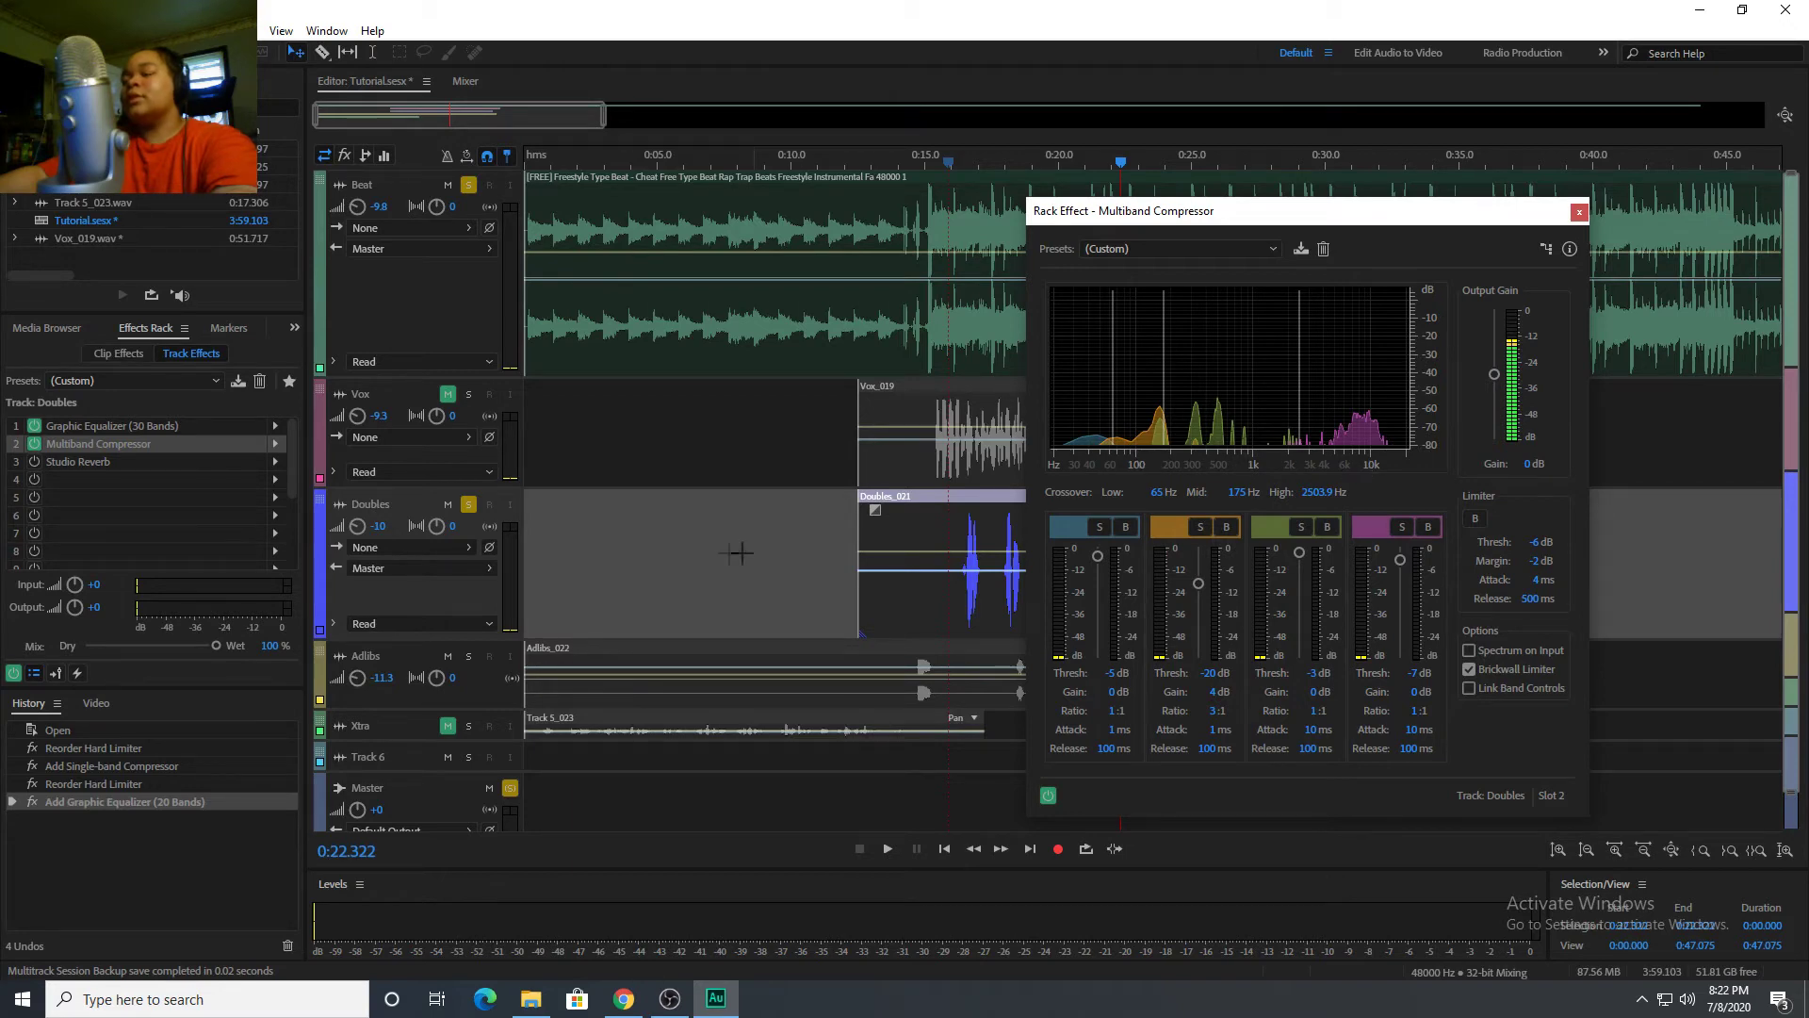
Enable the Studio Reverb on the Doubles track, review its settings, and close both effect windows.
click(34, 460)
click(81, 461)
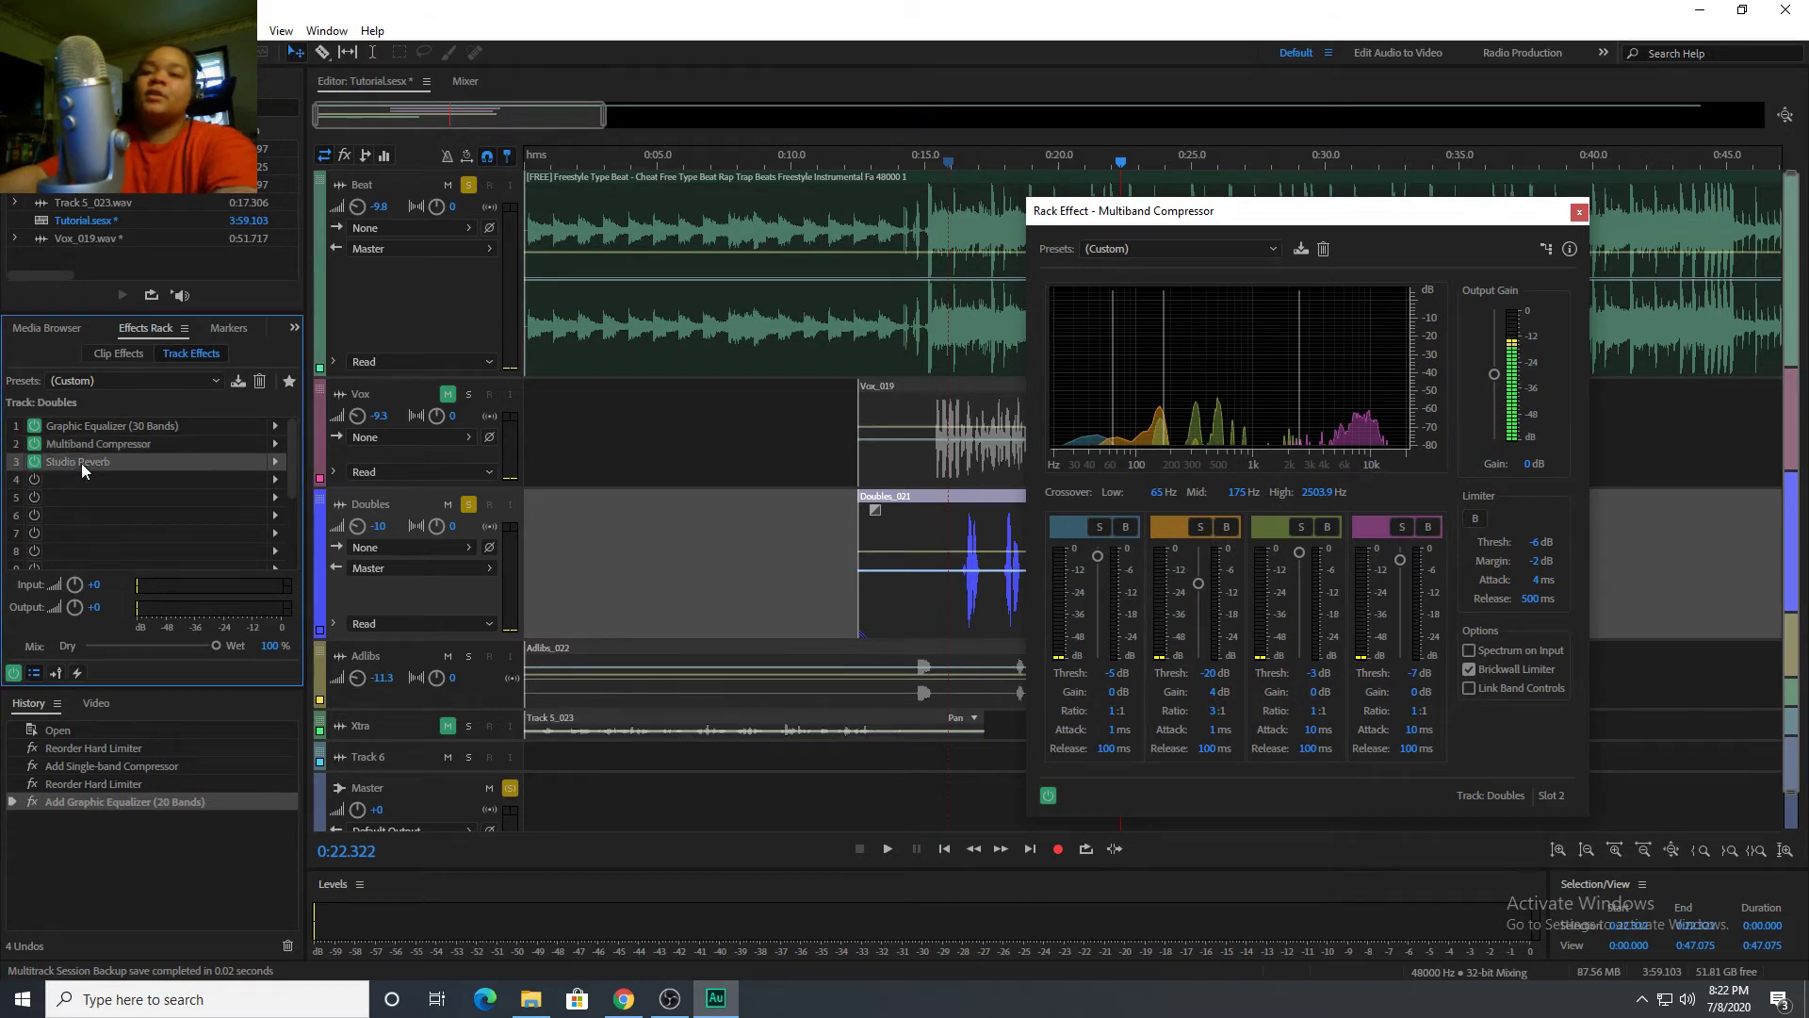
double_click(81, 461)
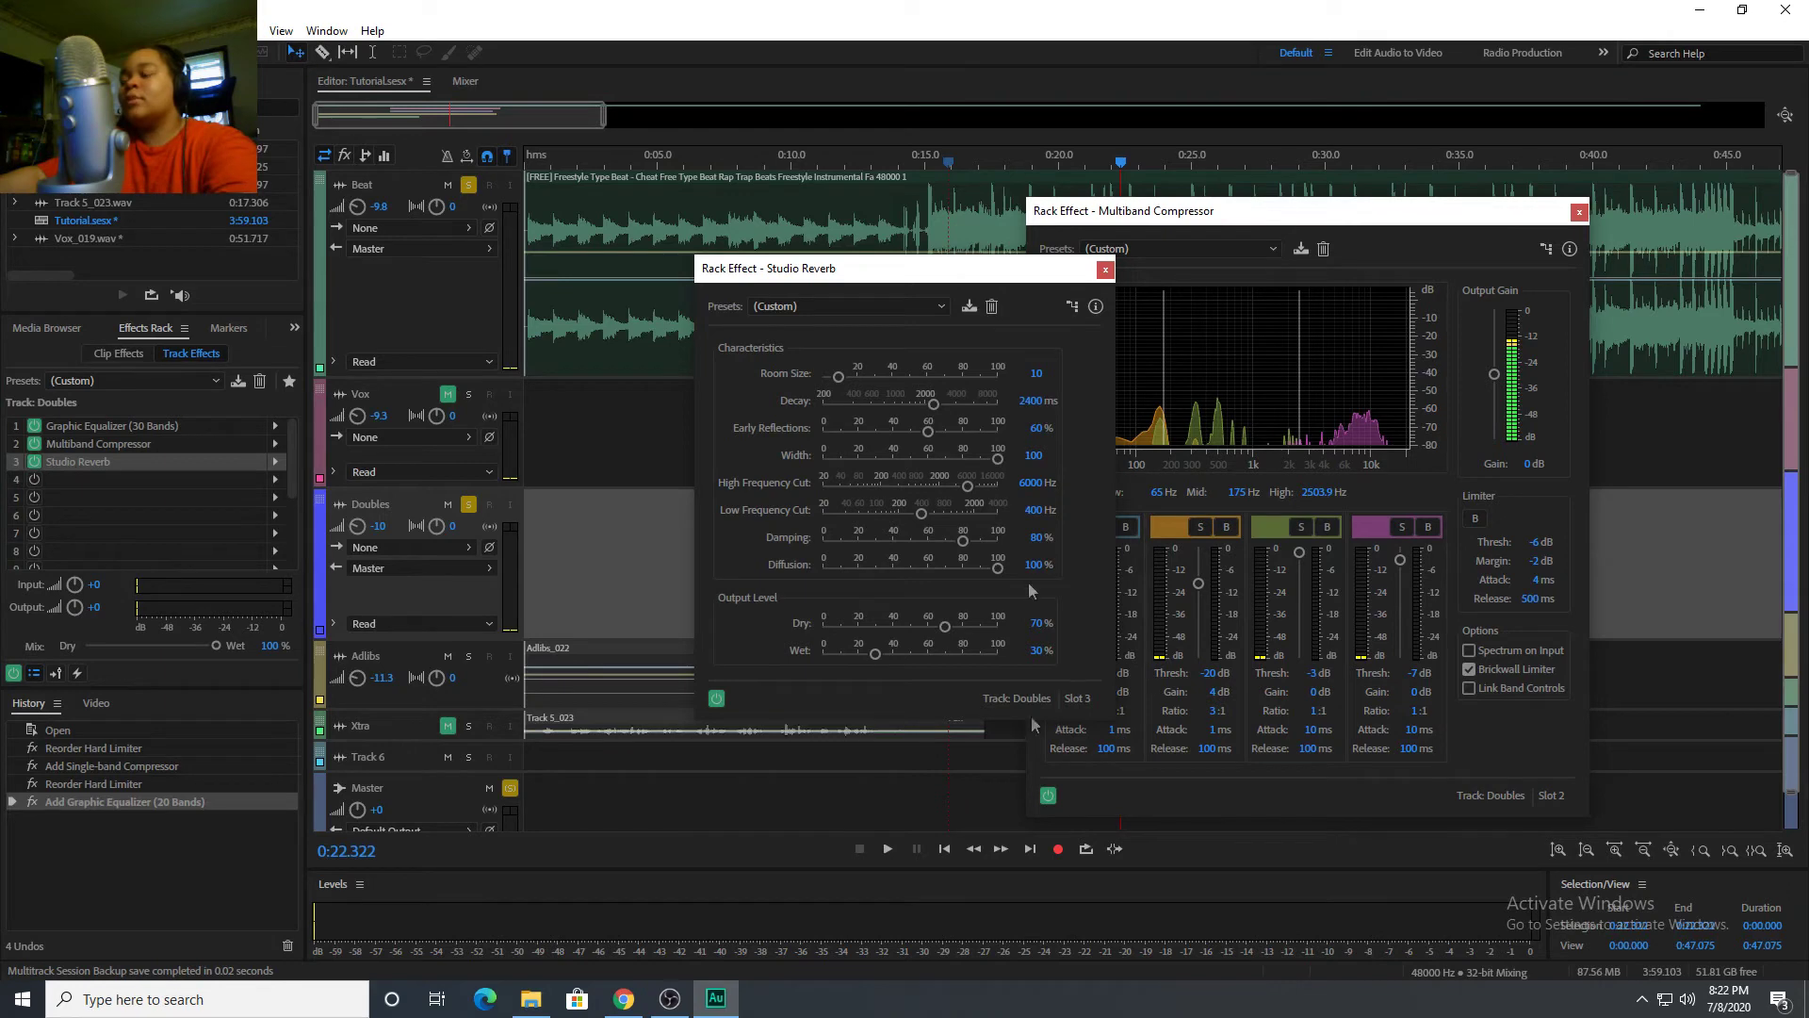
click(1579, 211)
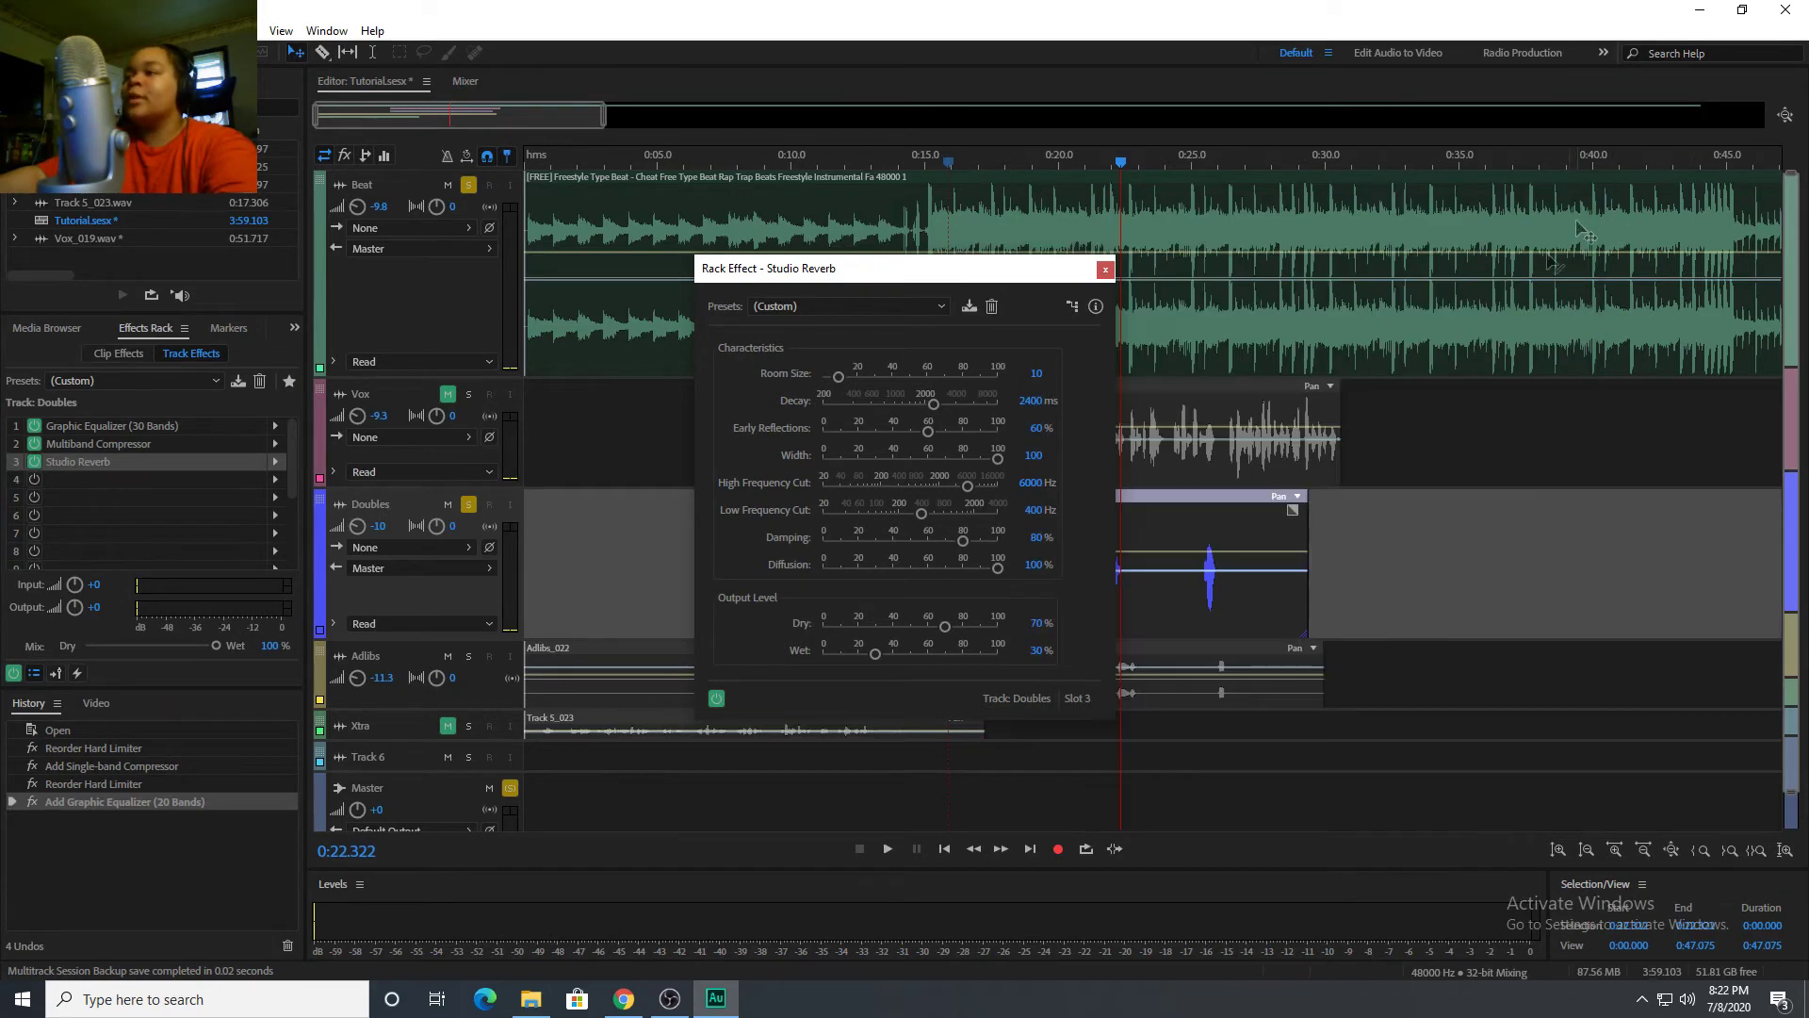
click(1105, 271)
Play the Doubles with the Beat from about 0:16, and unmute and solo the Vox to hear all three from about 0:15.
key(space)
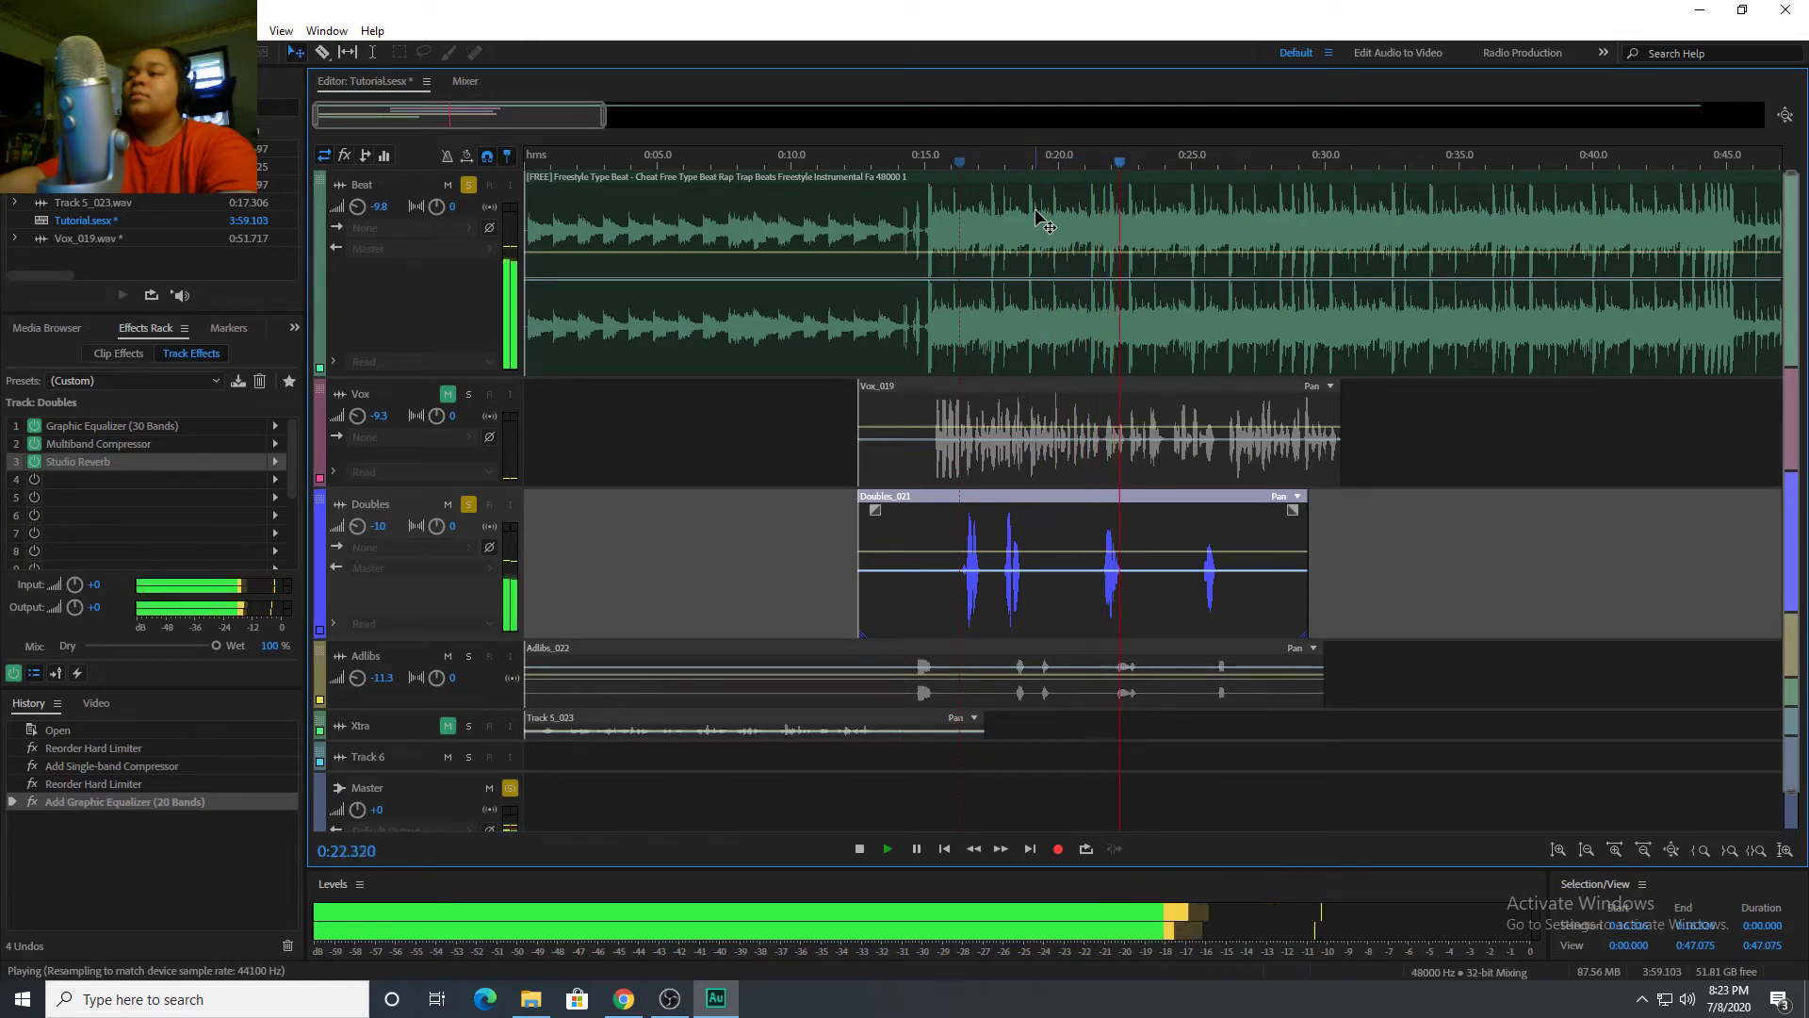
key(space)
click(440, 404)
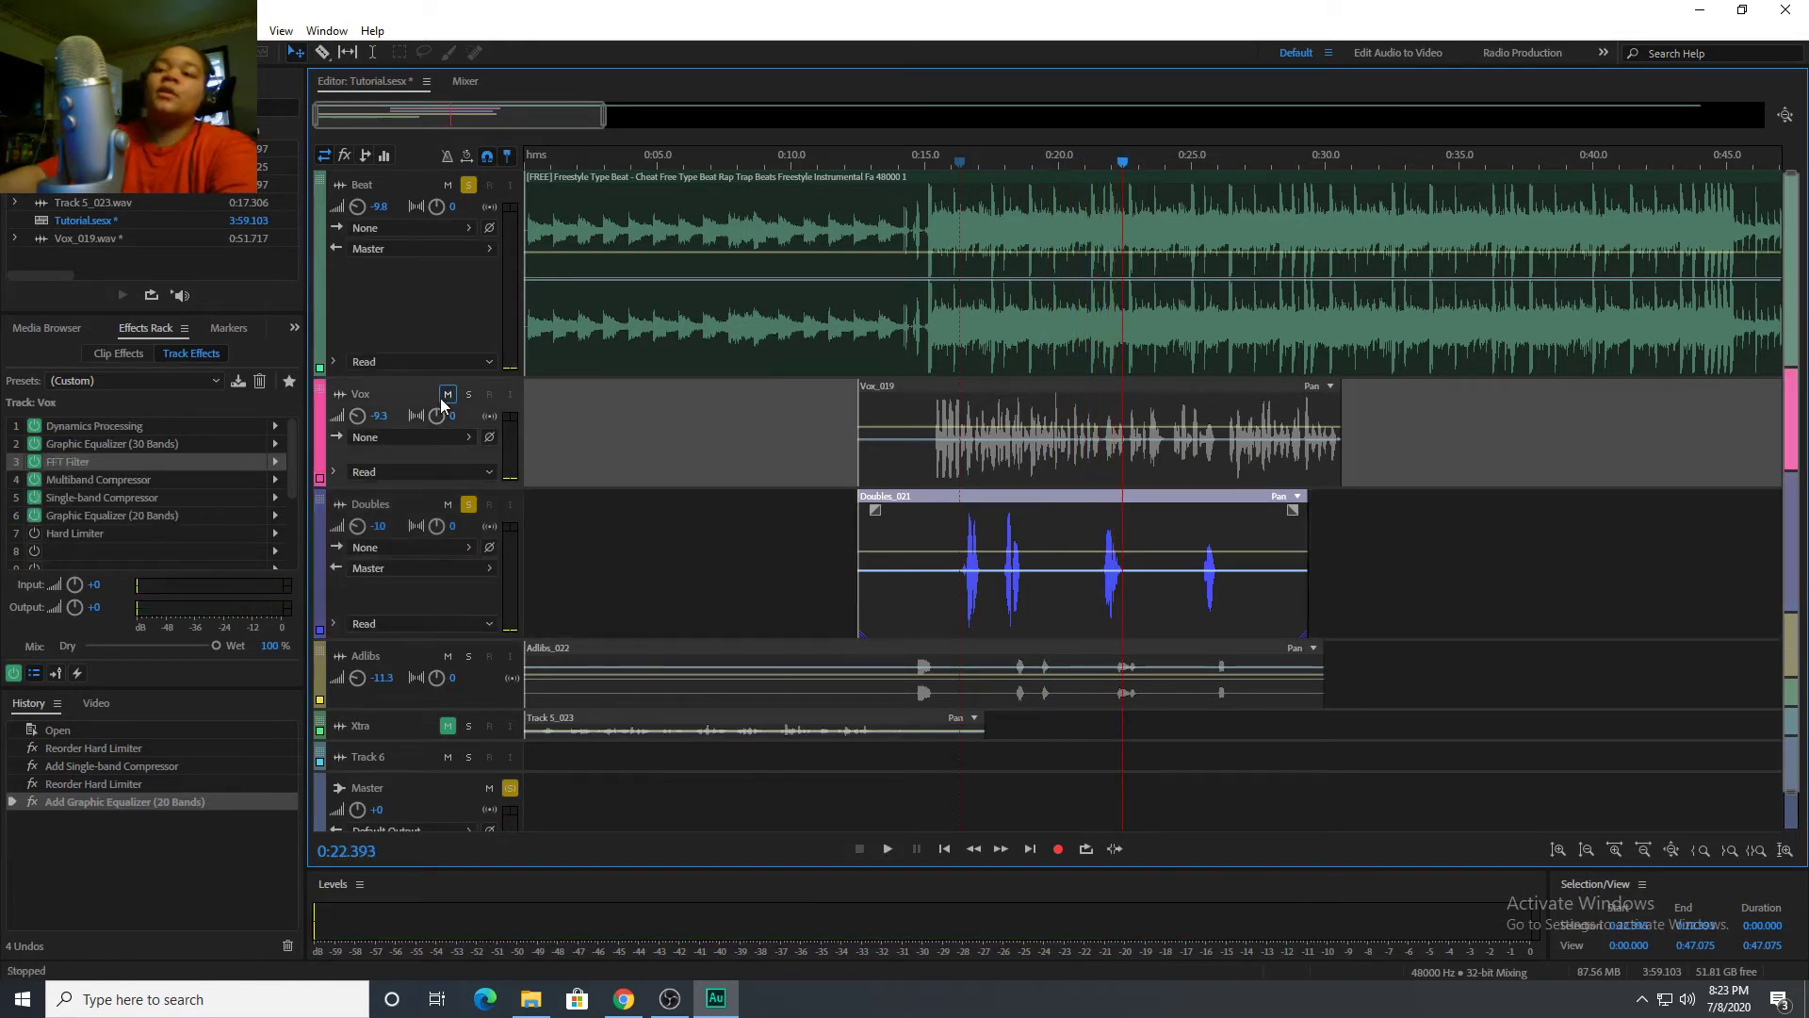
click(468, 394)
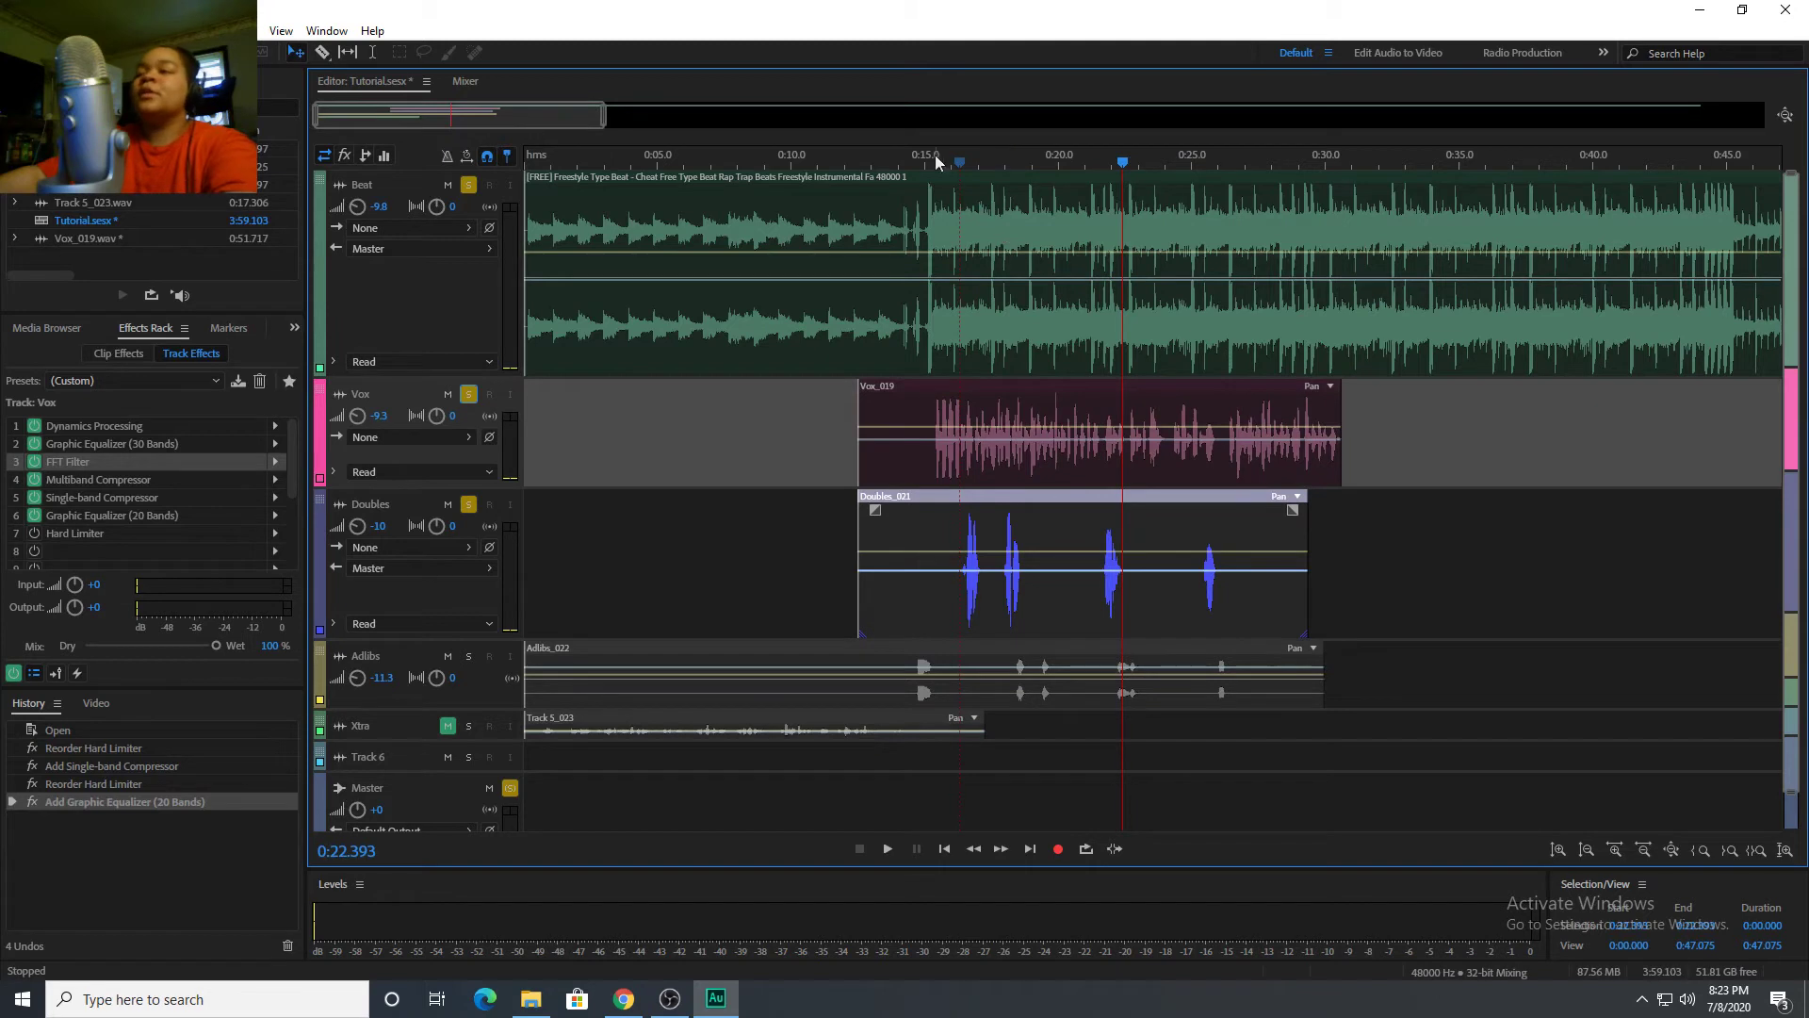
key(space)
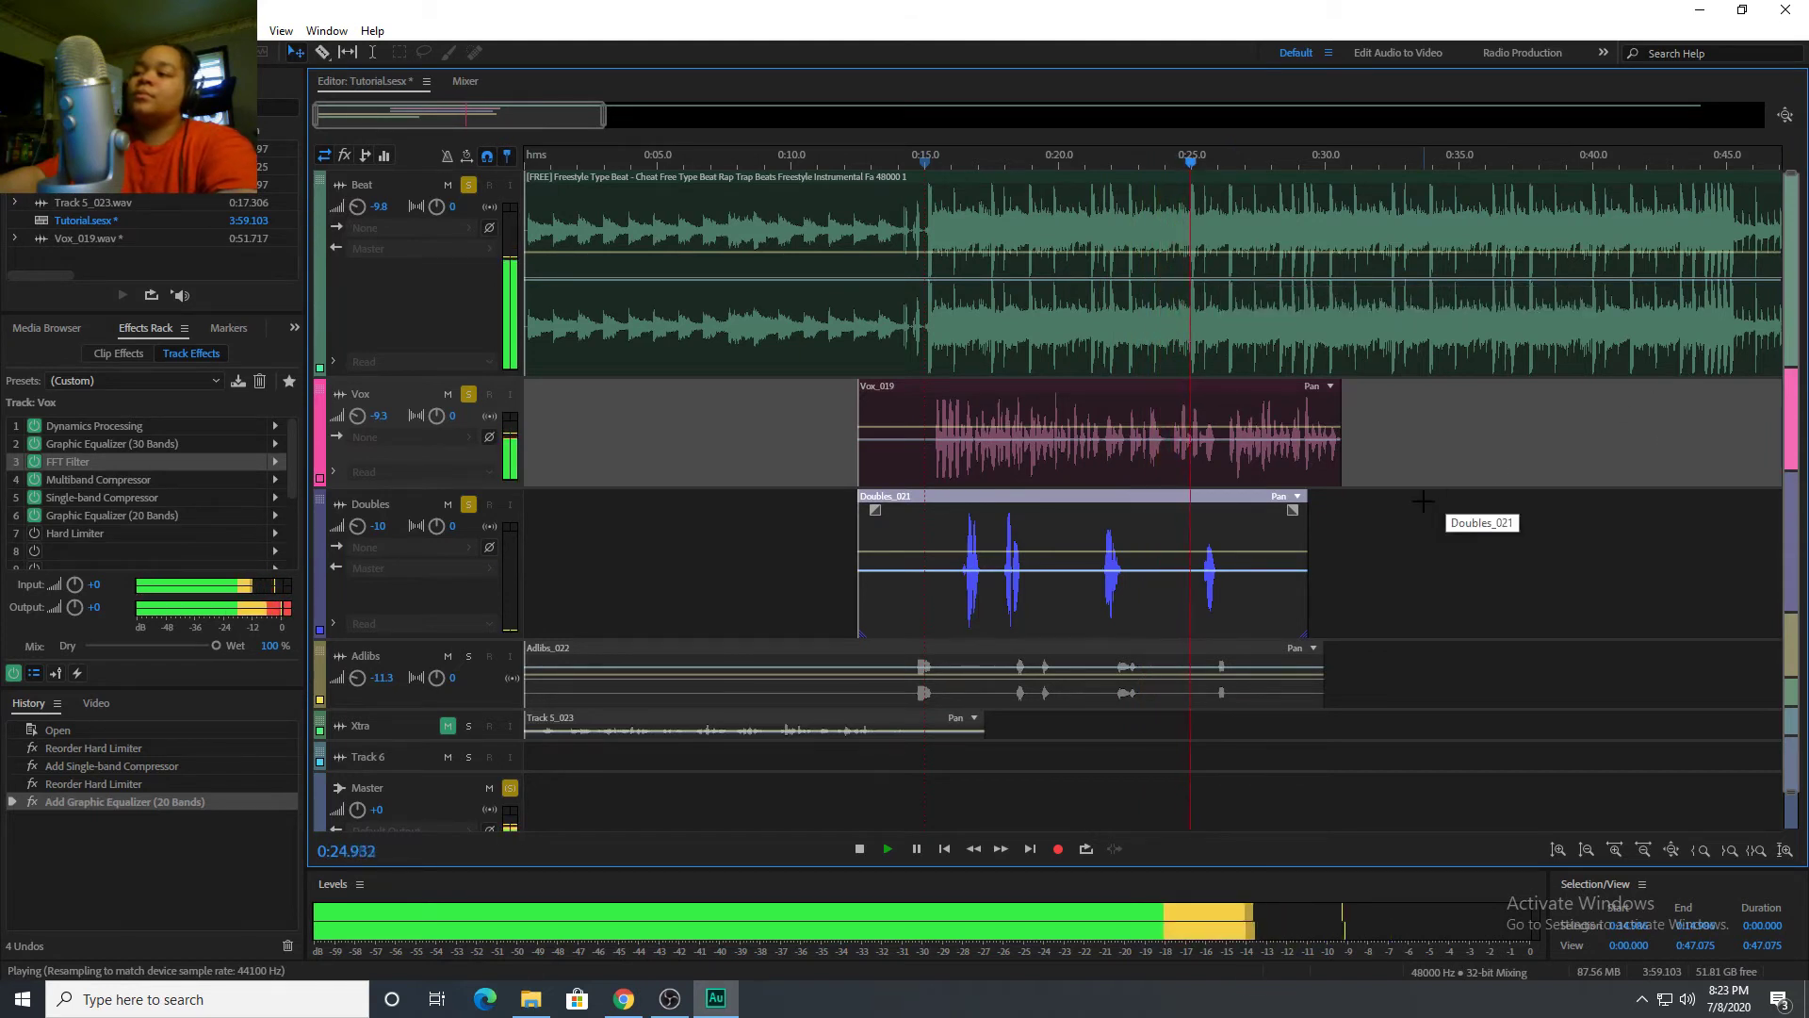
key(space)
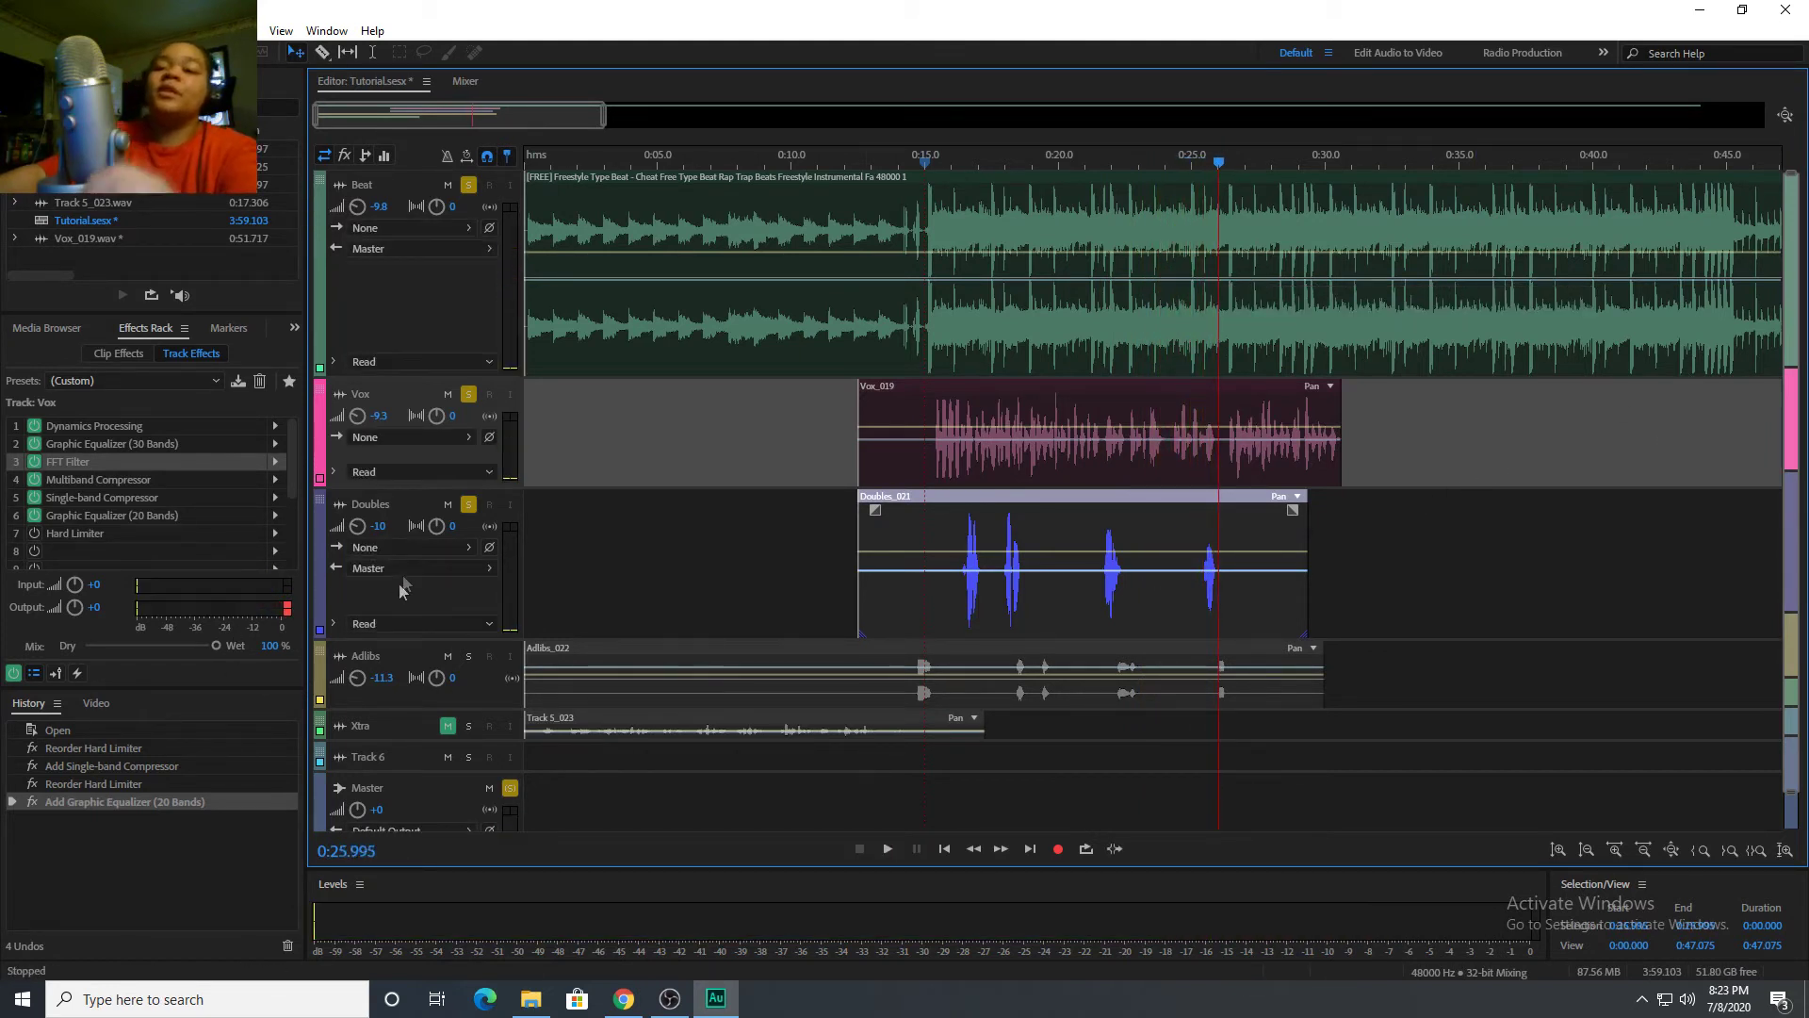
Unsolo the Doubles and Vox tracks, solo the Adlibs alongside the Beat, and make the Adlibs track taller.
click(469, 504)
click(468, 394)
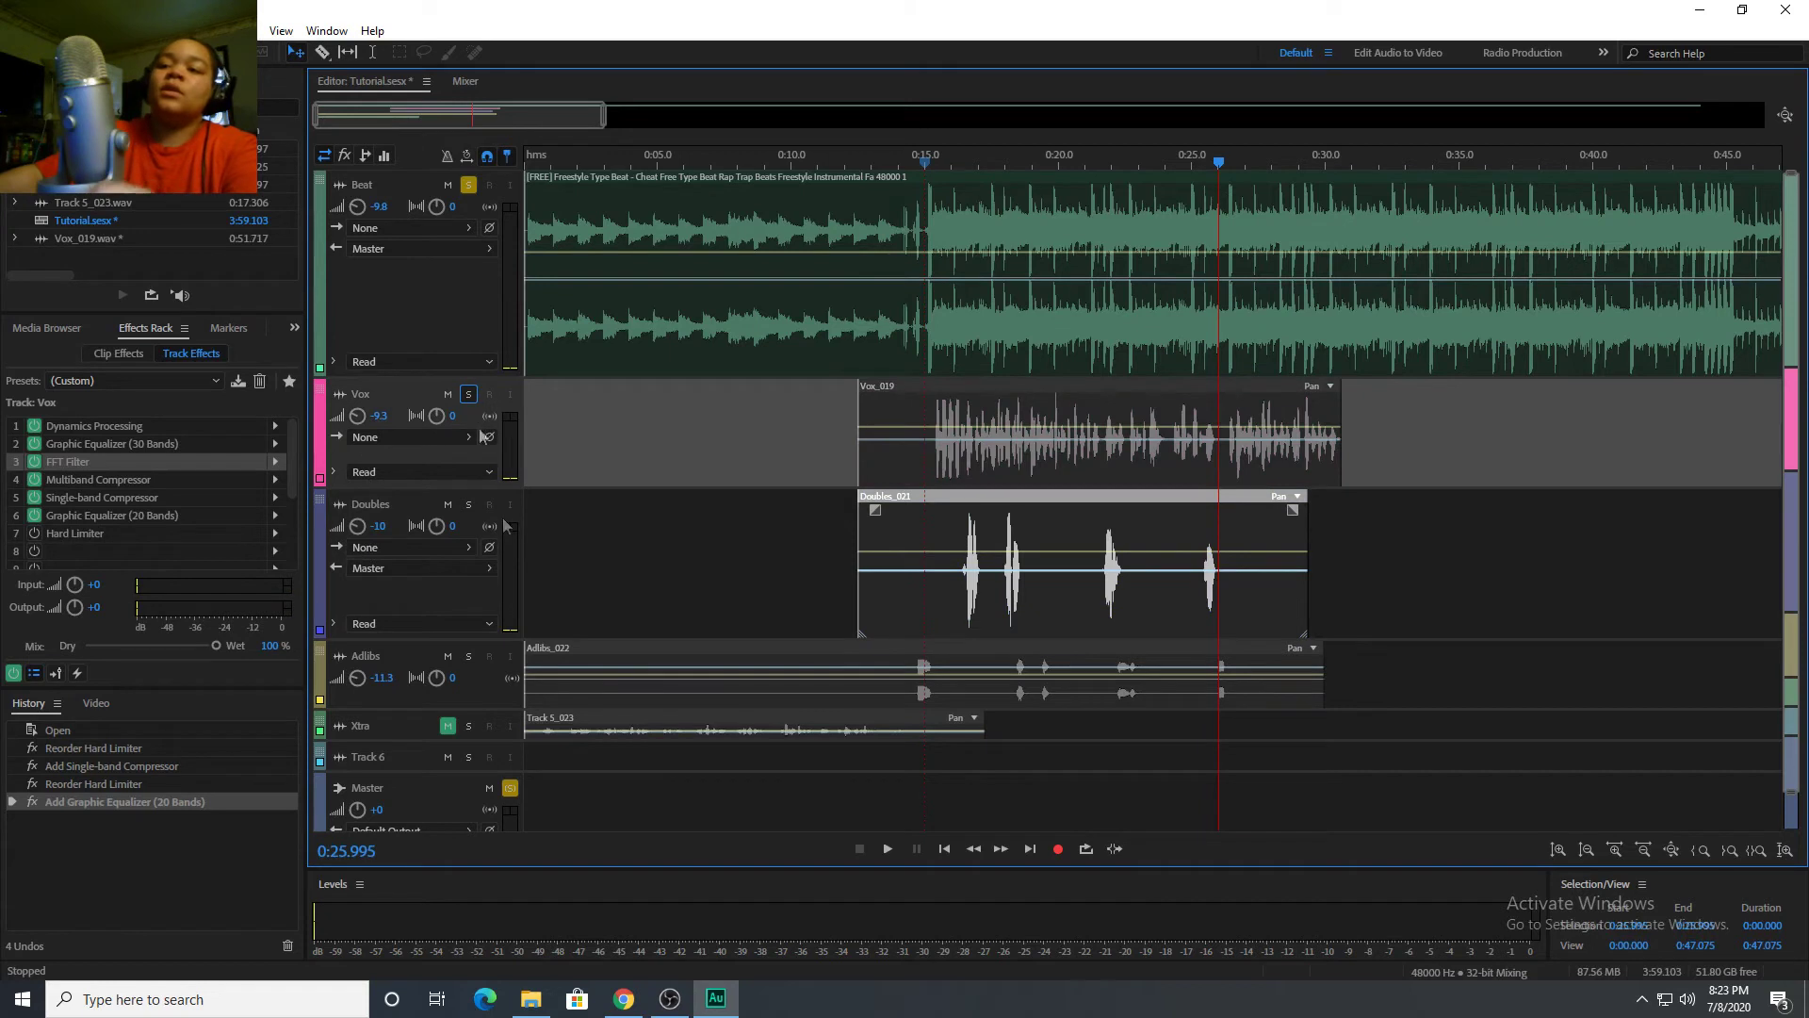
click(394, 660)
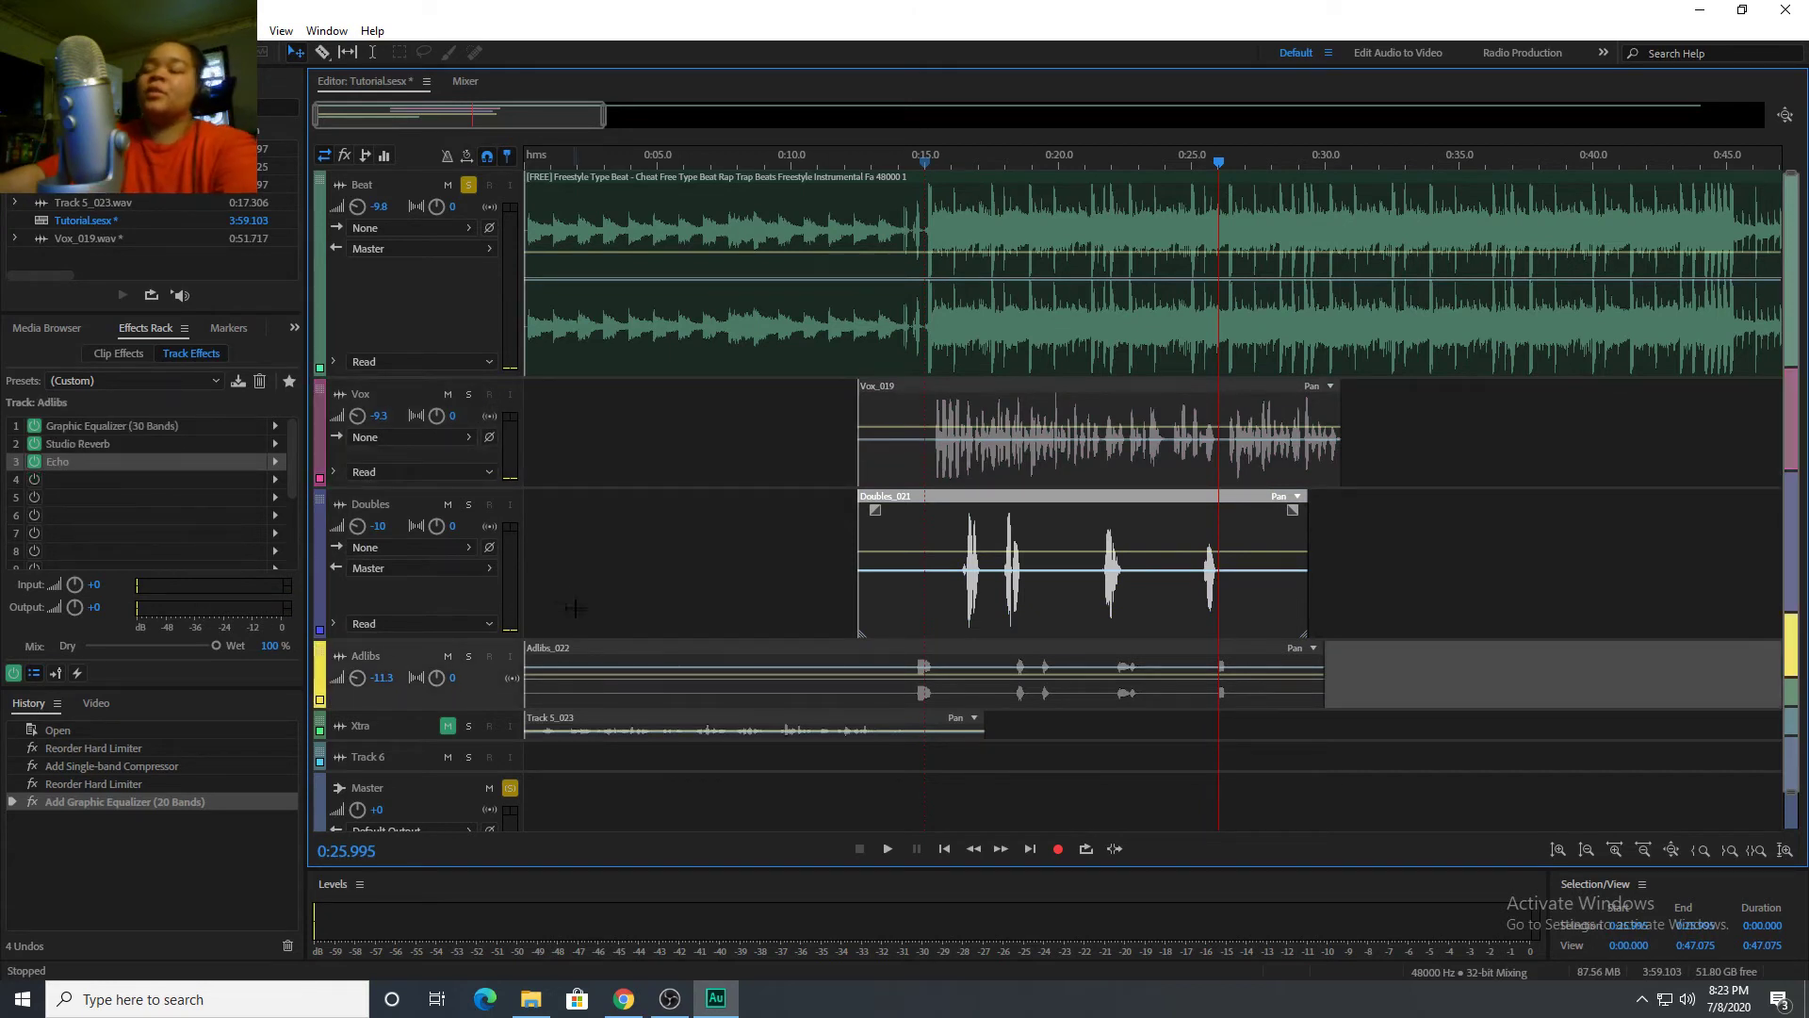
click(470, 656)
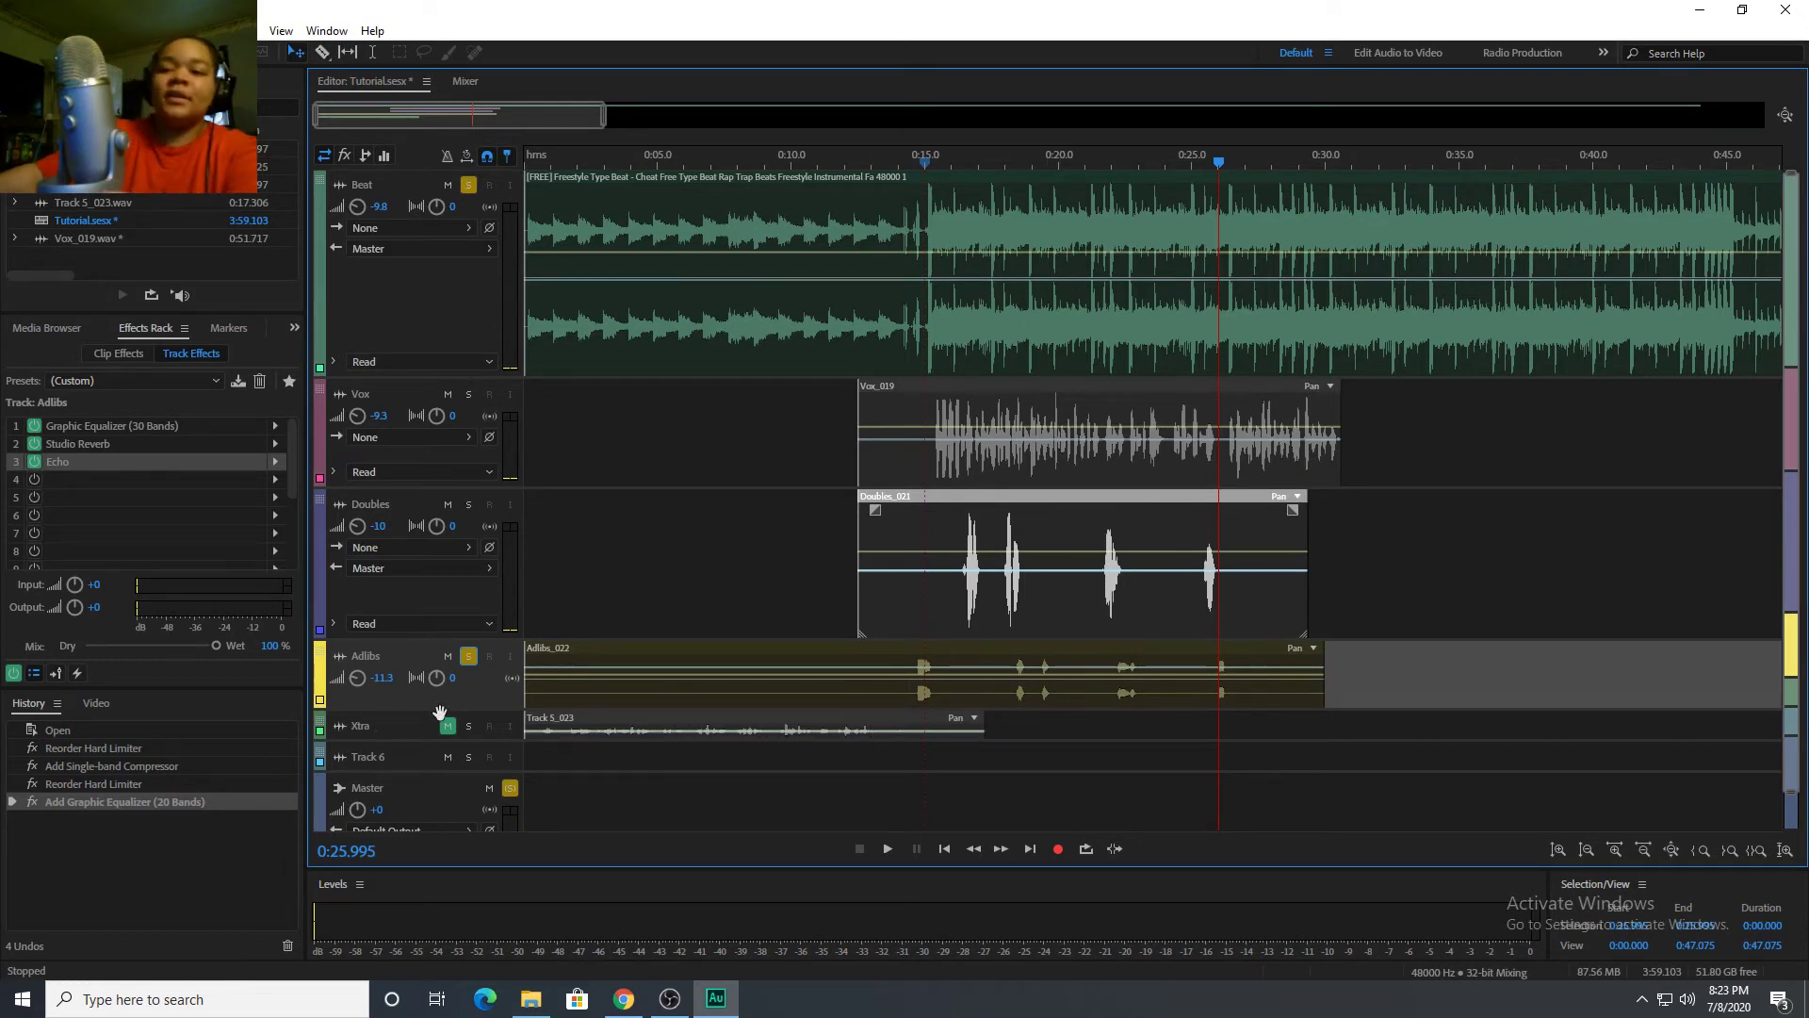
drag(408, 709, 422, 808)
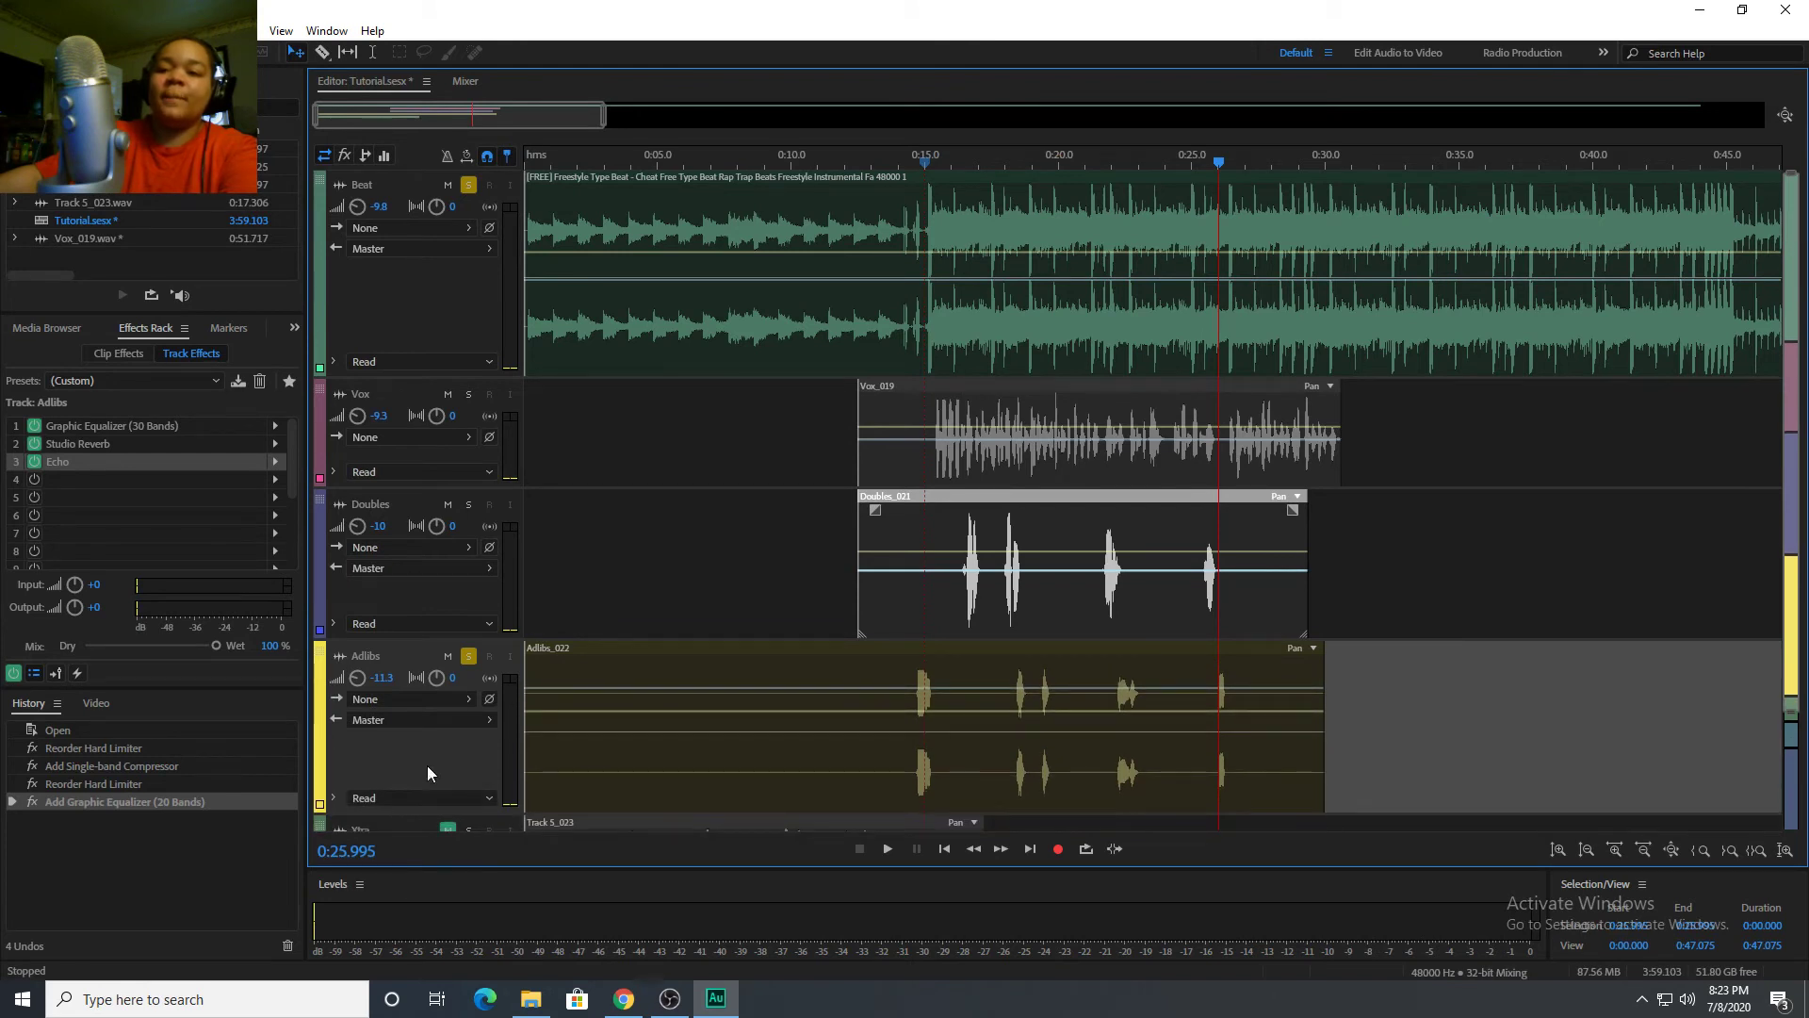
Review the Adlibs track's Graphic Equalizer (30 Bands), Studio Reverb and Echo settings, and close the effect windows.
double_click(86, 426)
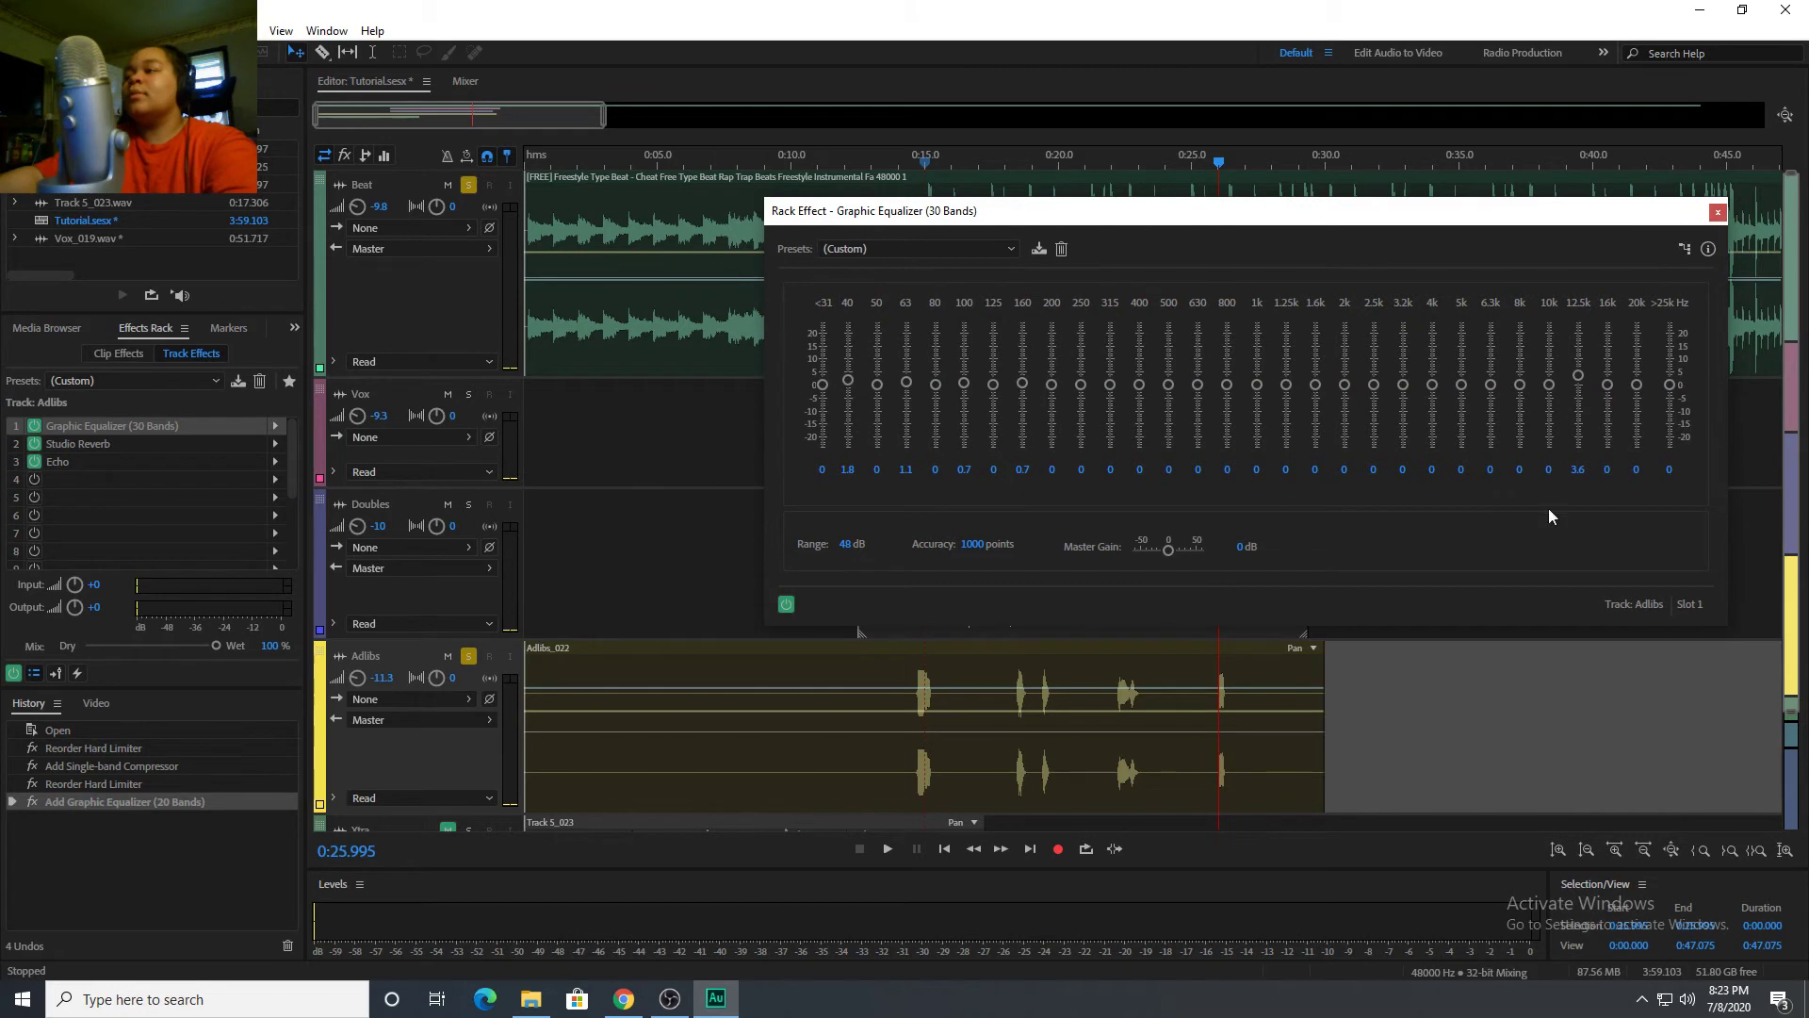
double_click(155, 443)
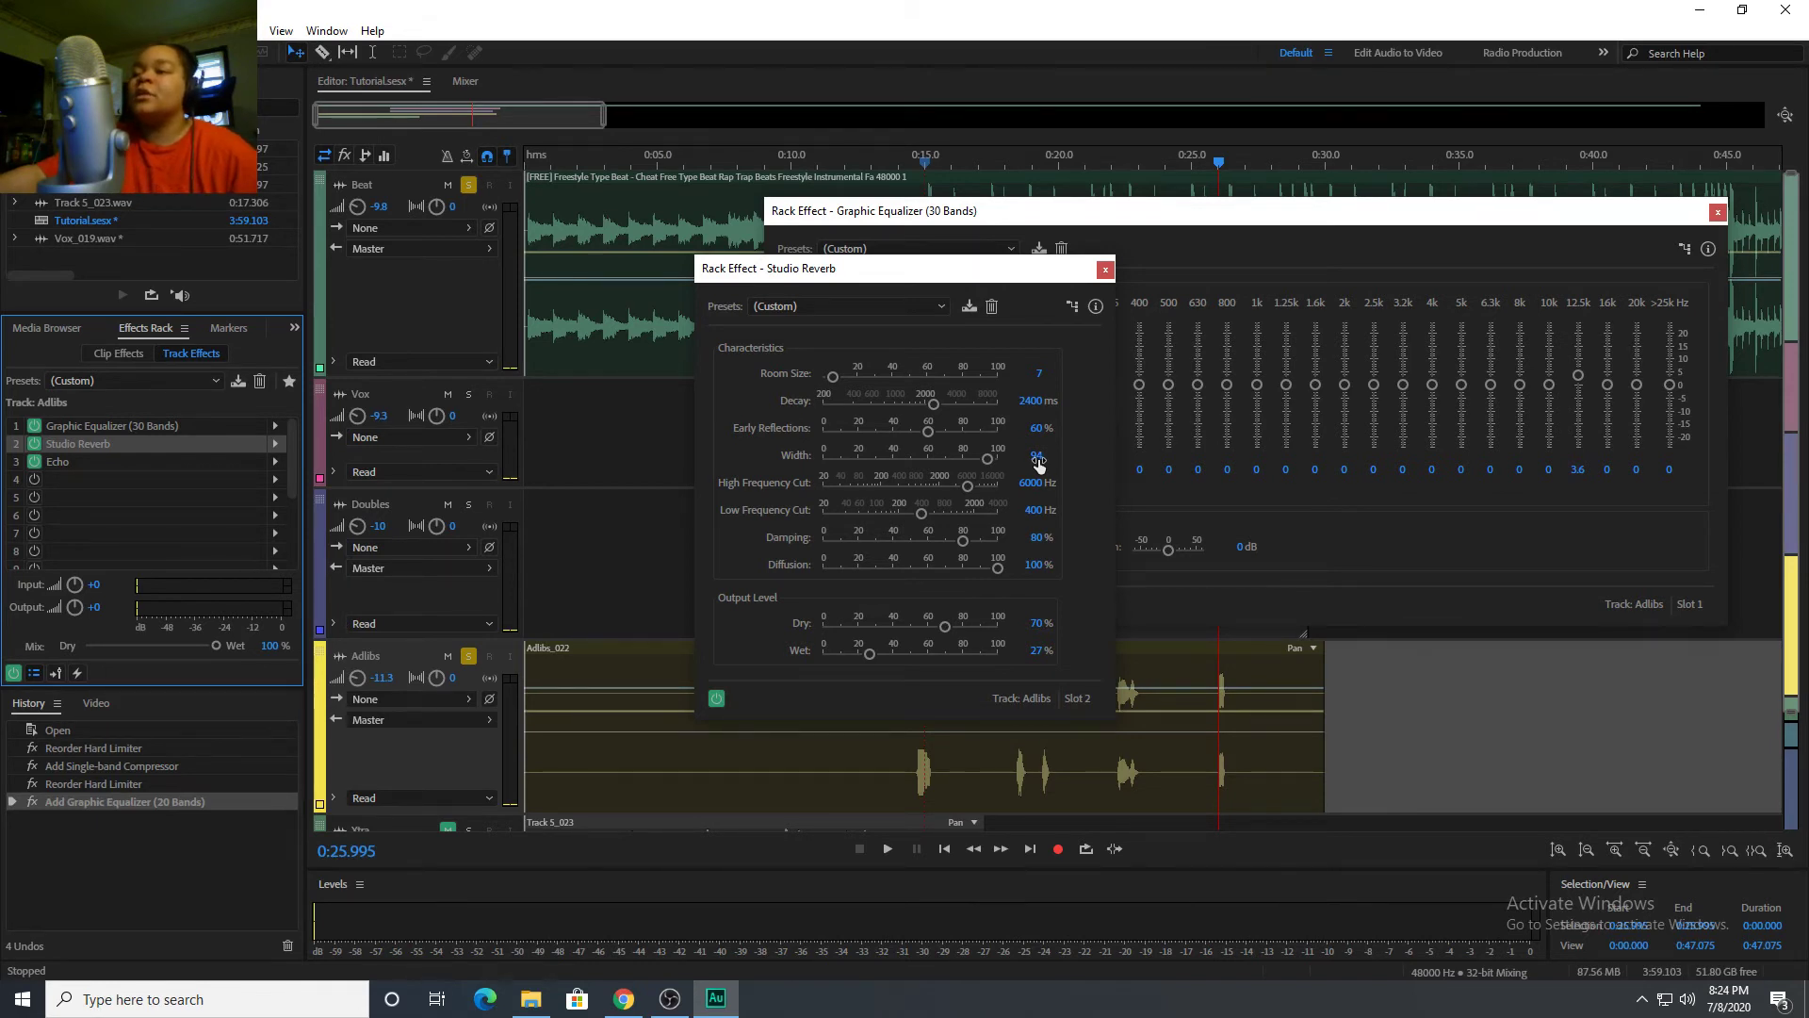
click(1105, 271)
double_click(185, 458)
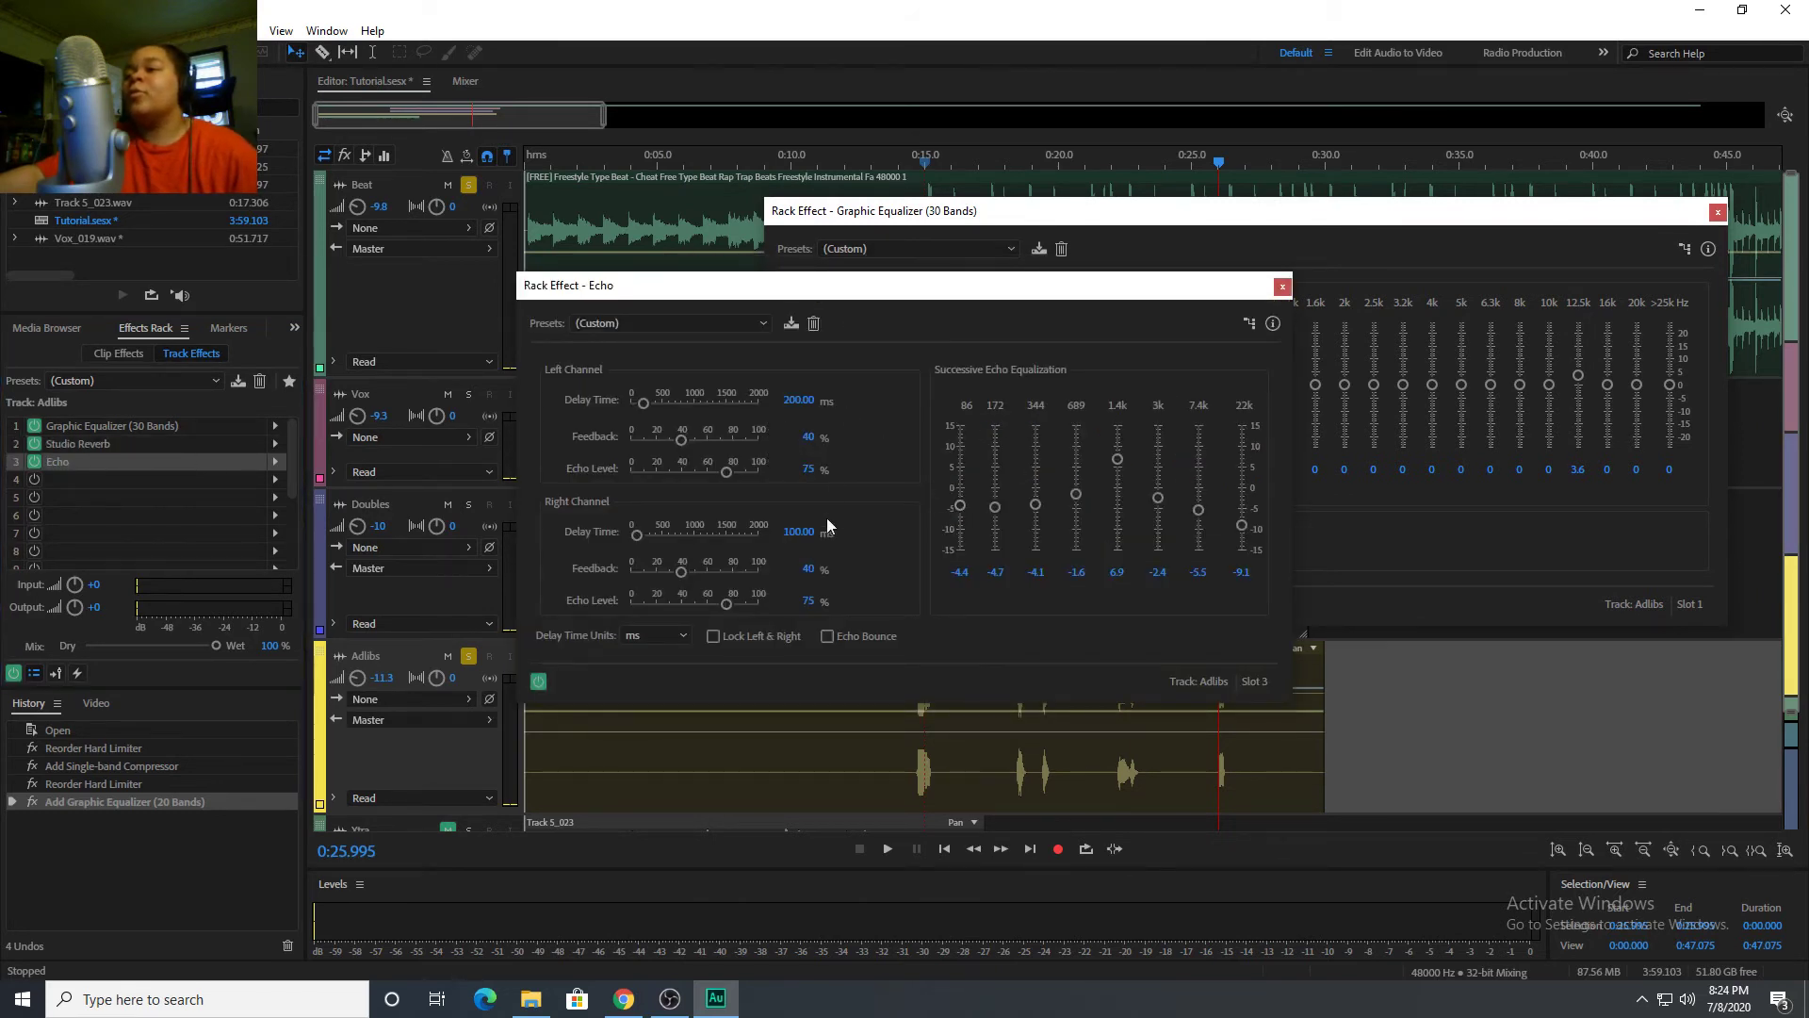
click(1718, 212)
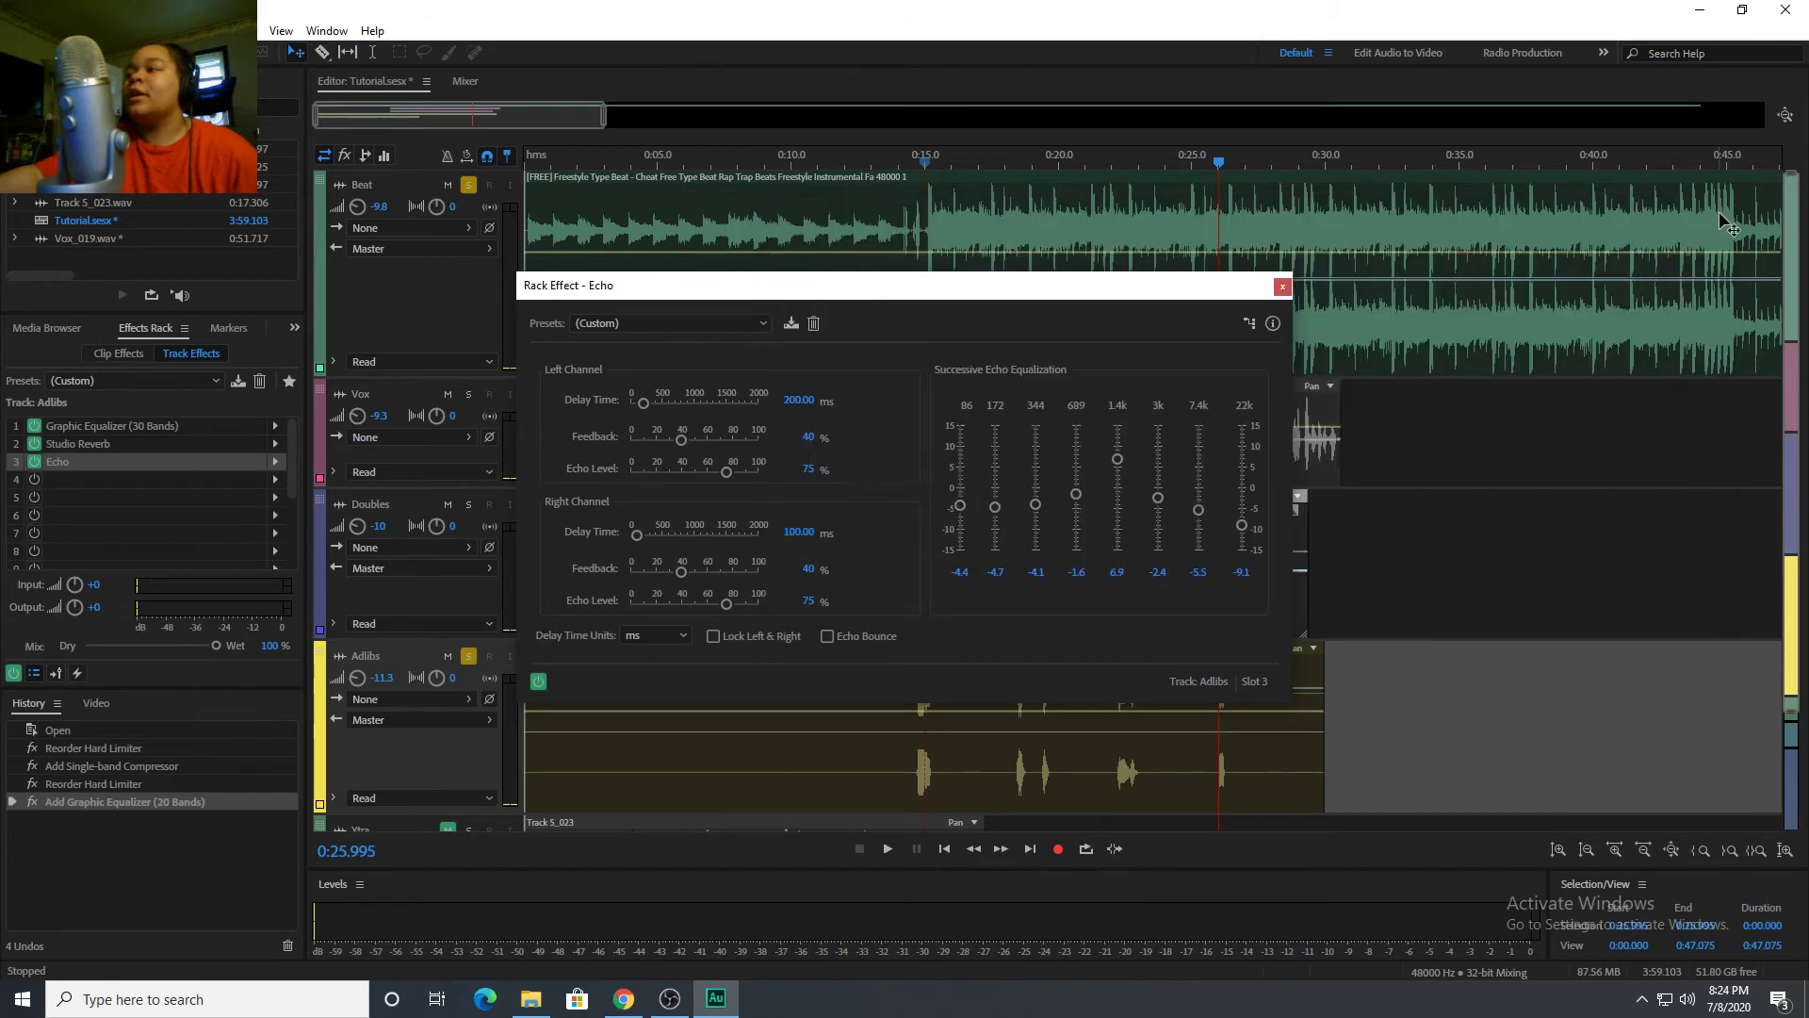
click(1283, 286)
Solo the Doubles and Vox along with the Adlibs and Beat, and play all four tracks from about 0:14.
click(891, 159)
click(472, 656)
click(472, 656)
click(472, 508)
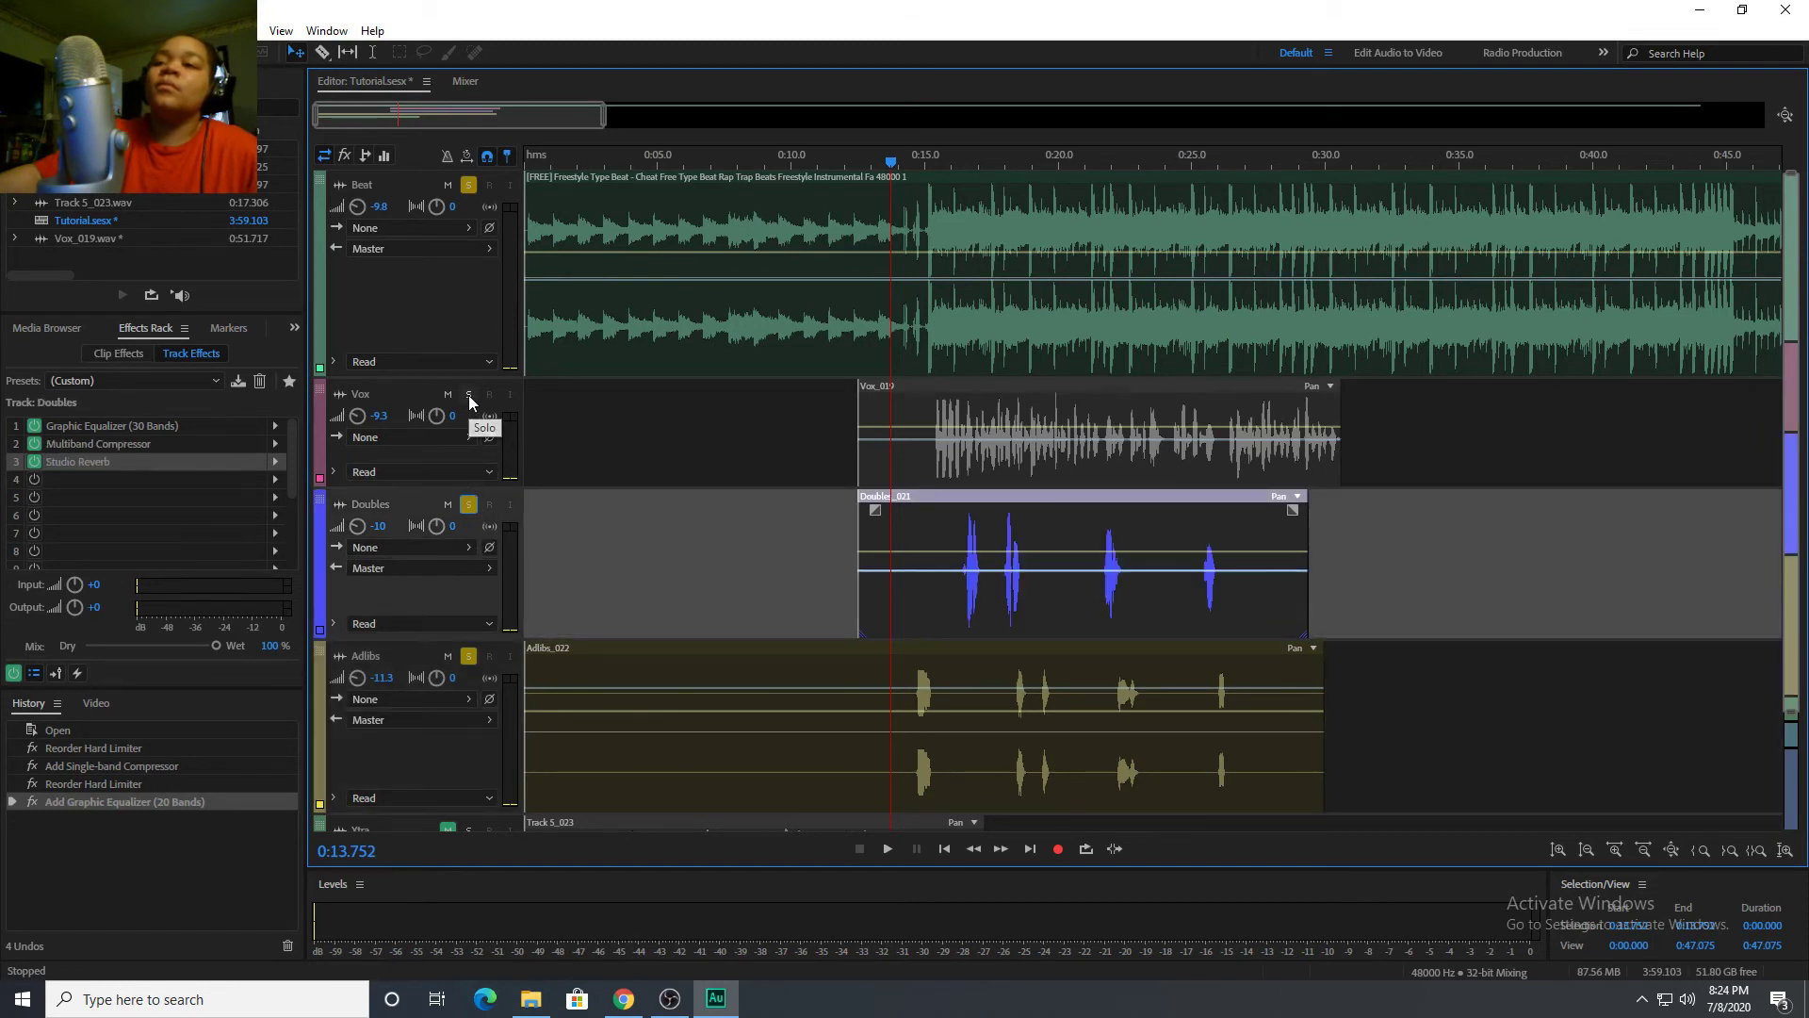
click(468, 394)
key(space)
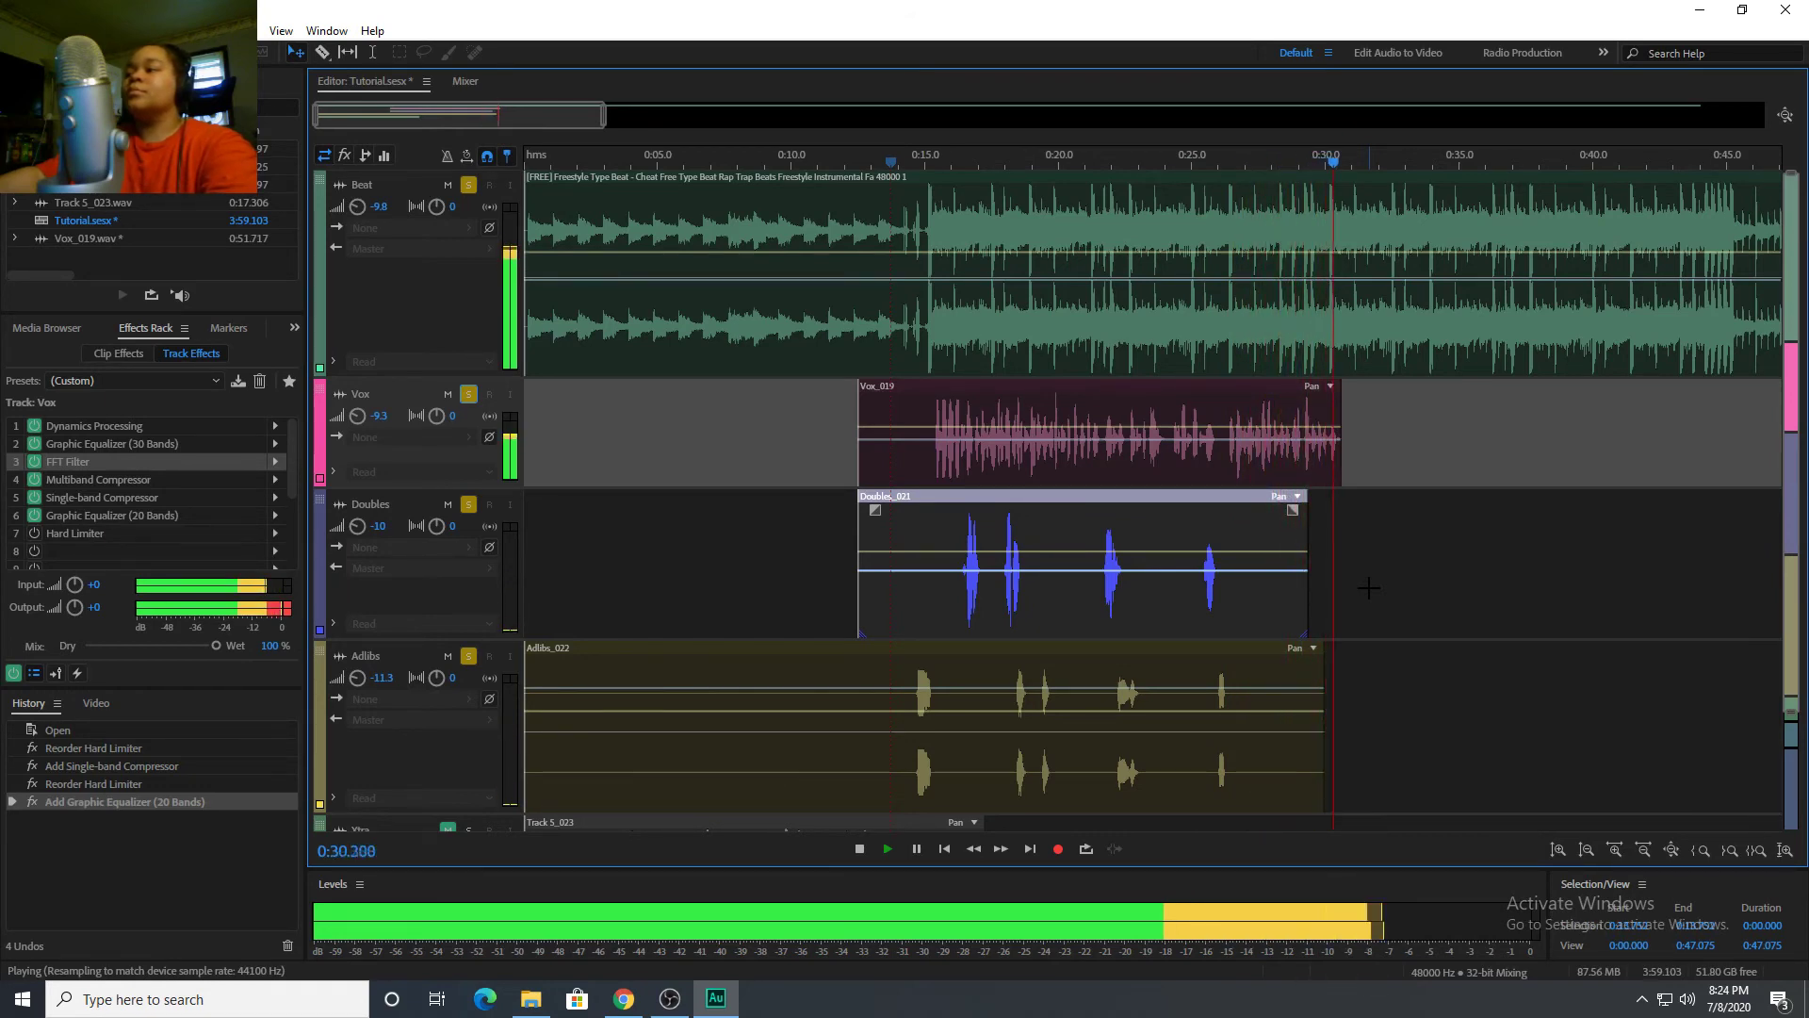
key(space)
Review and enable the Tube-modeled Compressor on the Master track, and play the mix from about 0:14.6.
scroll(1033, 626, down, 3)
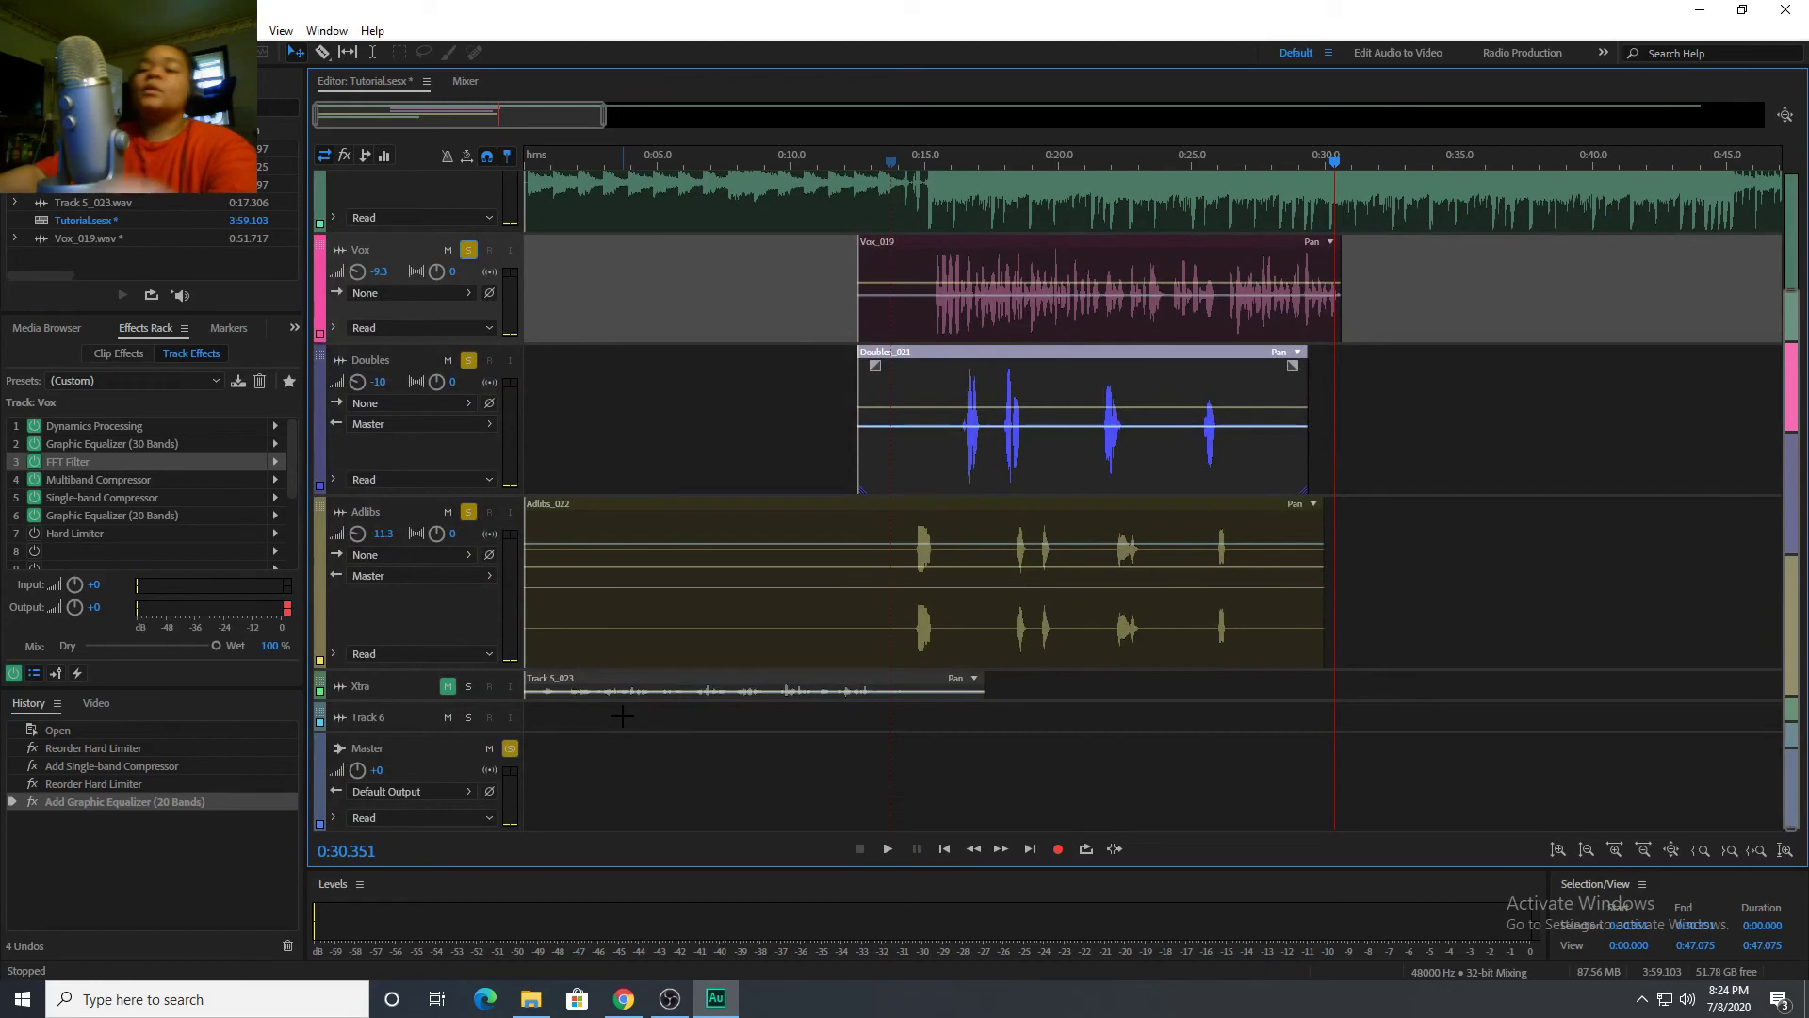
click(448, 765)
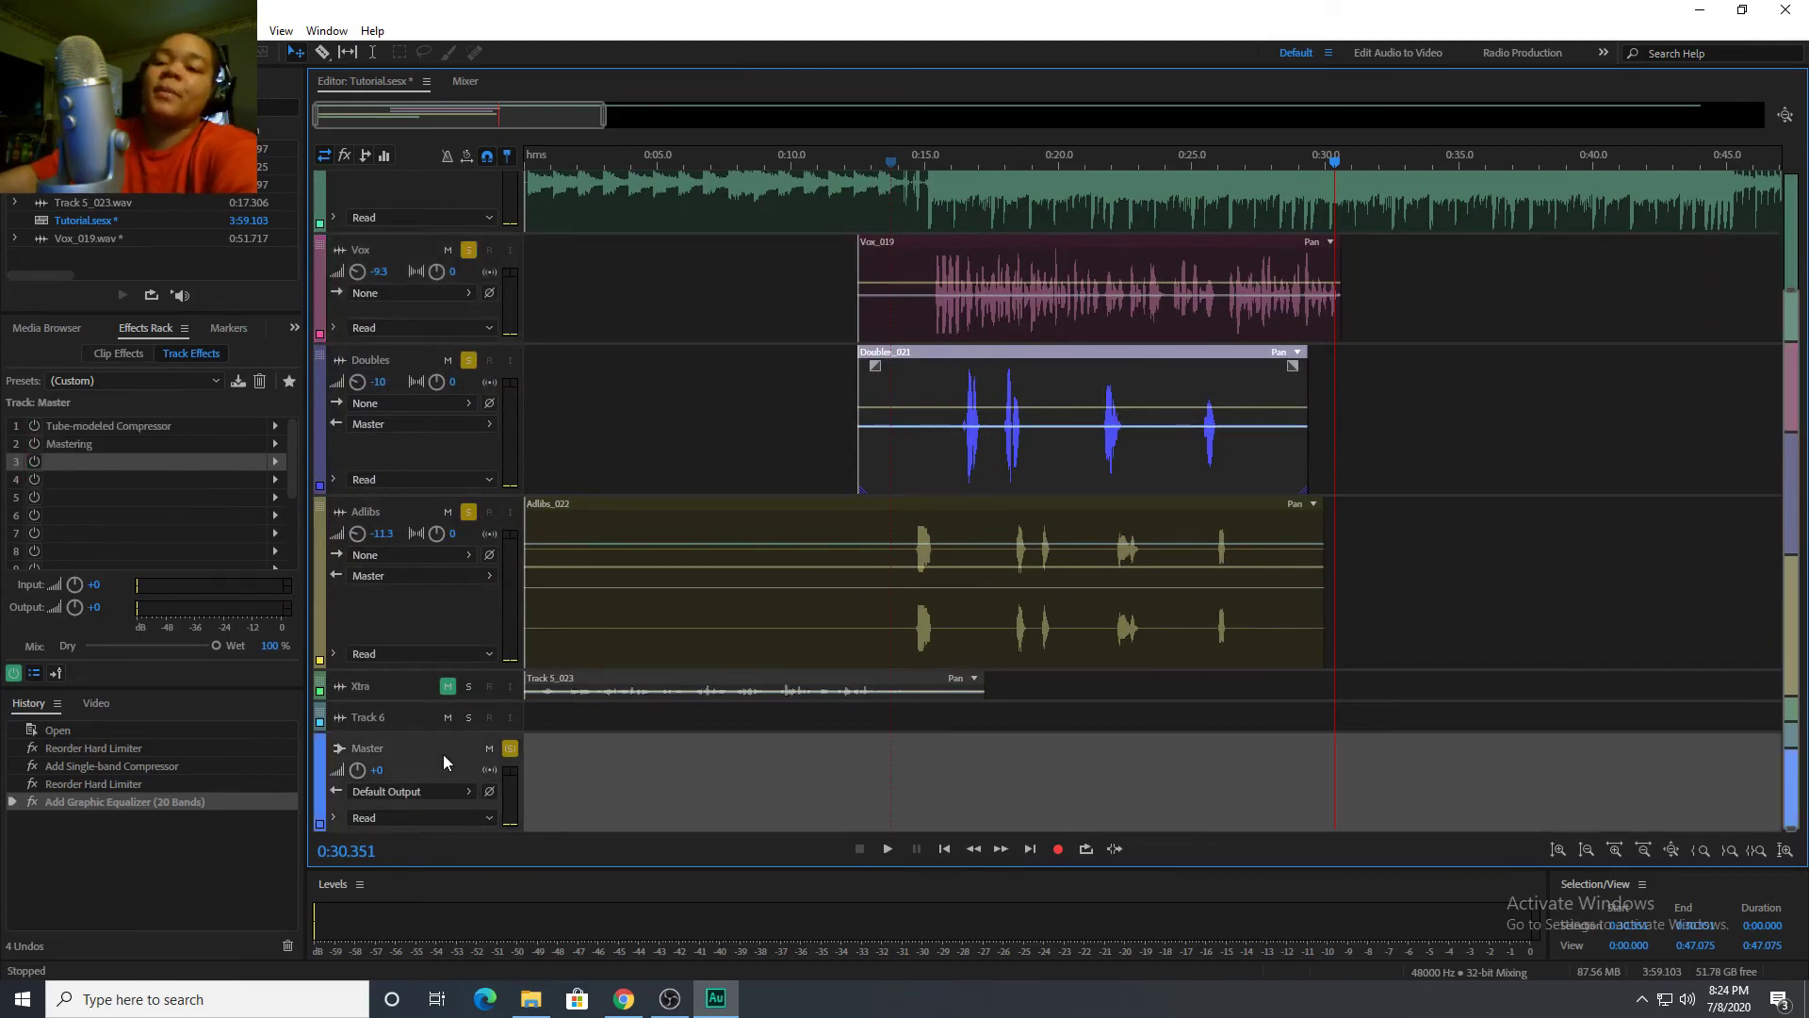
double_click(131, 425)
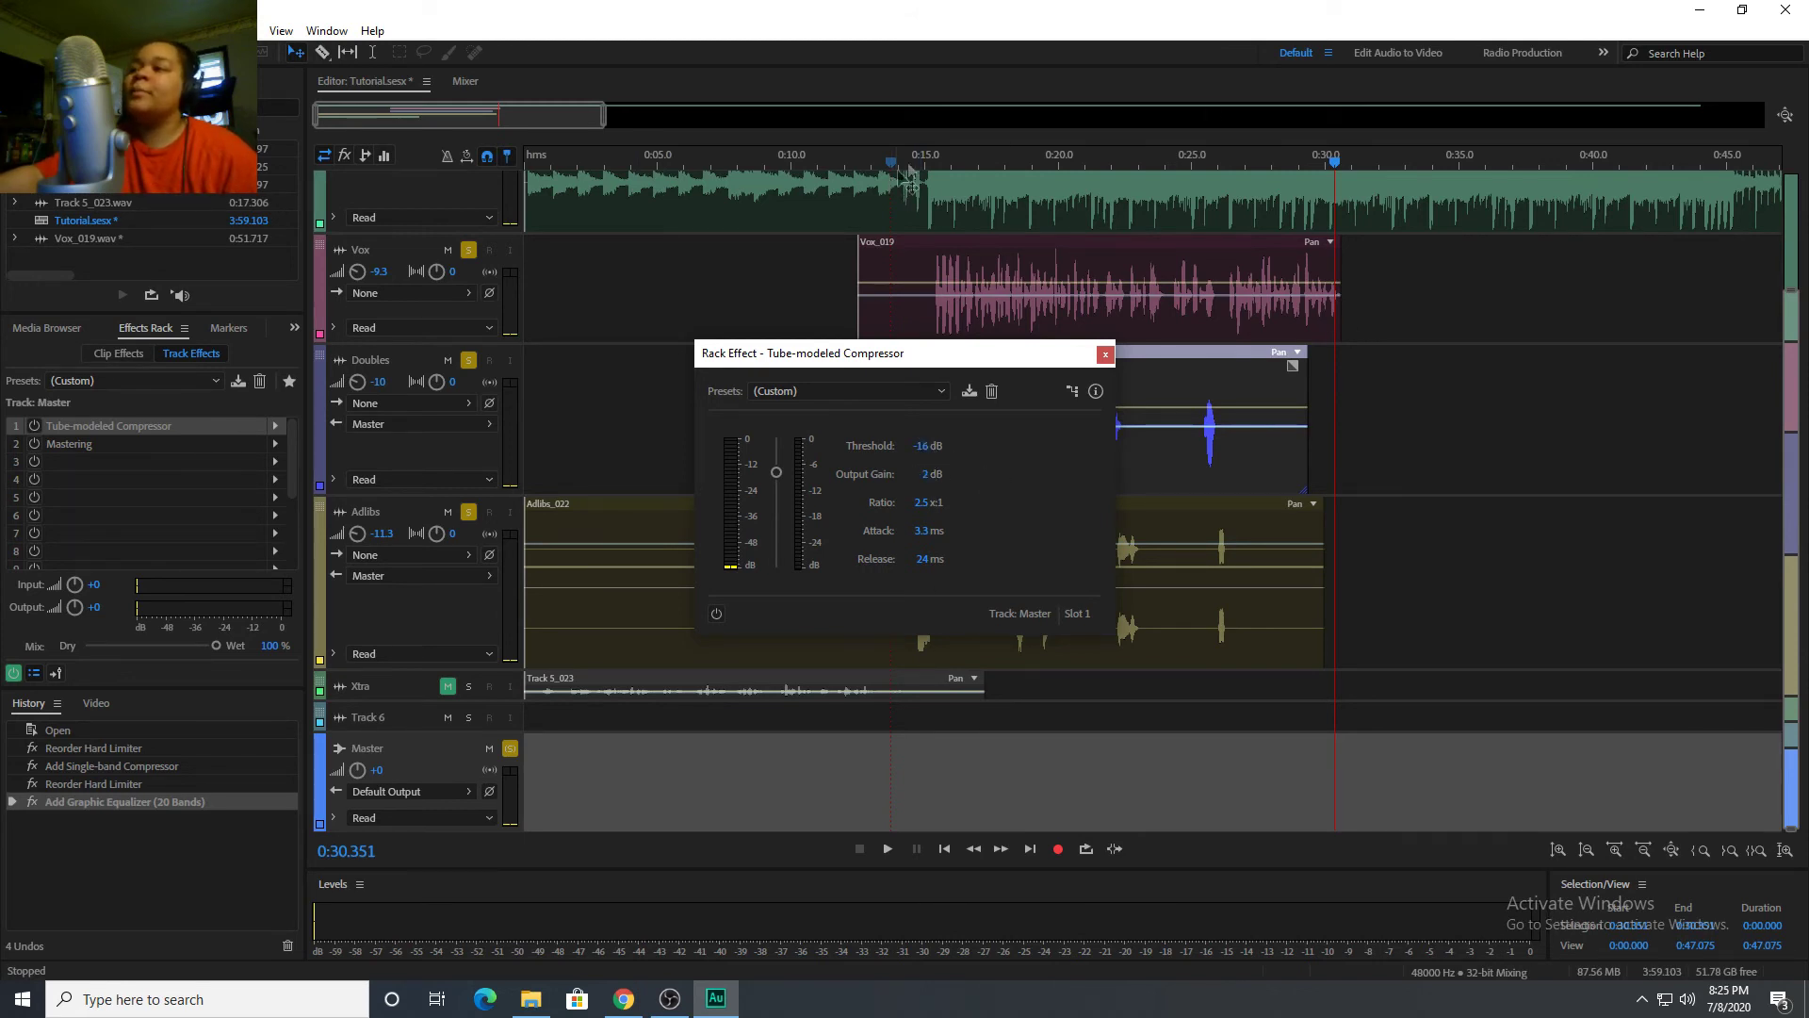
click(35, 426)
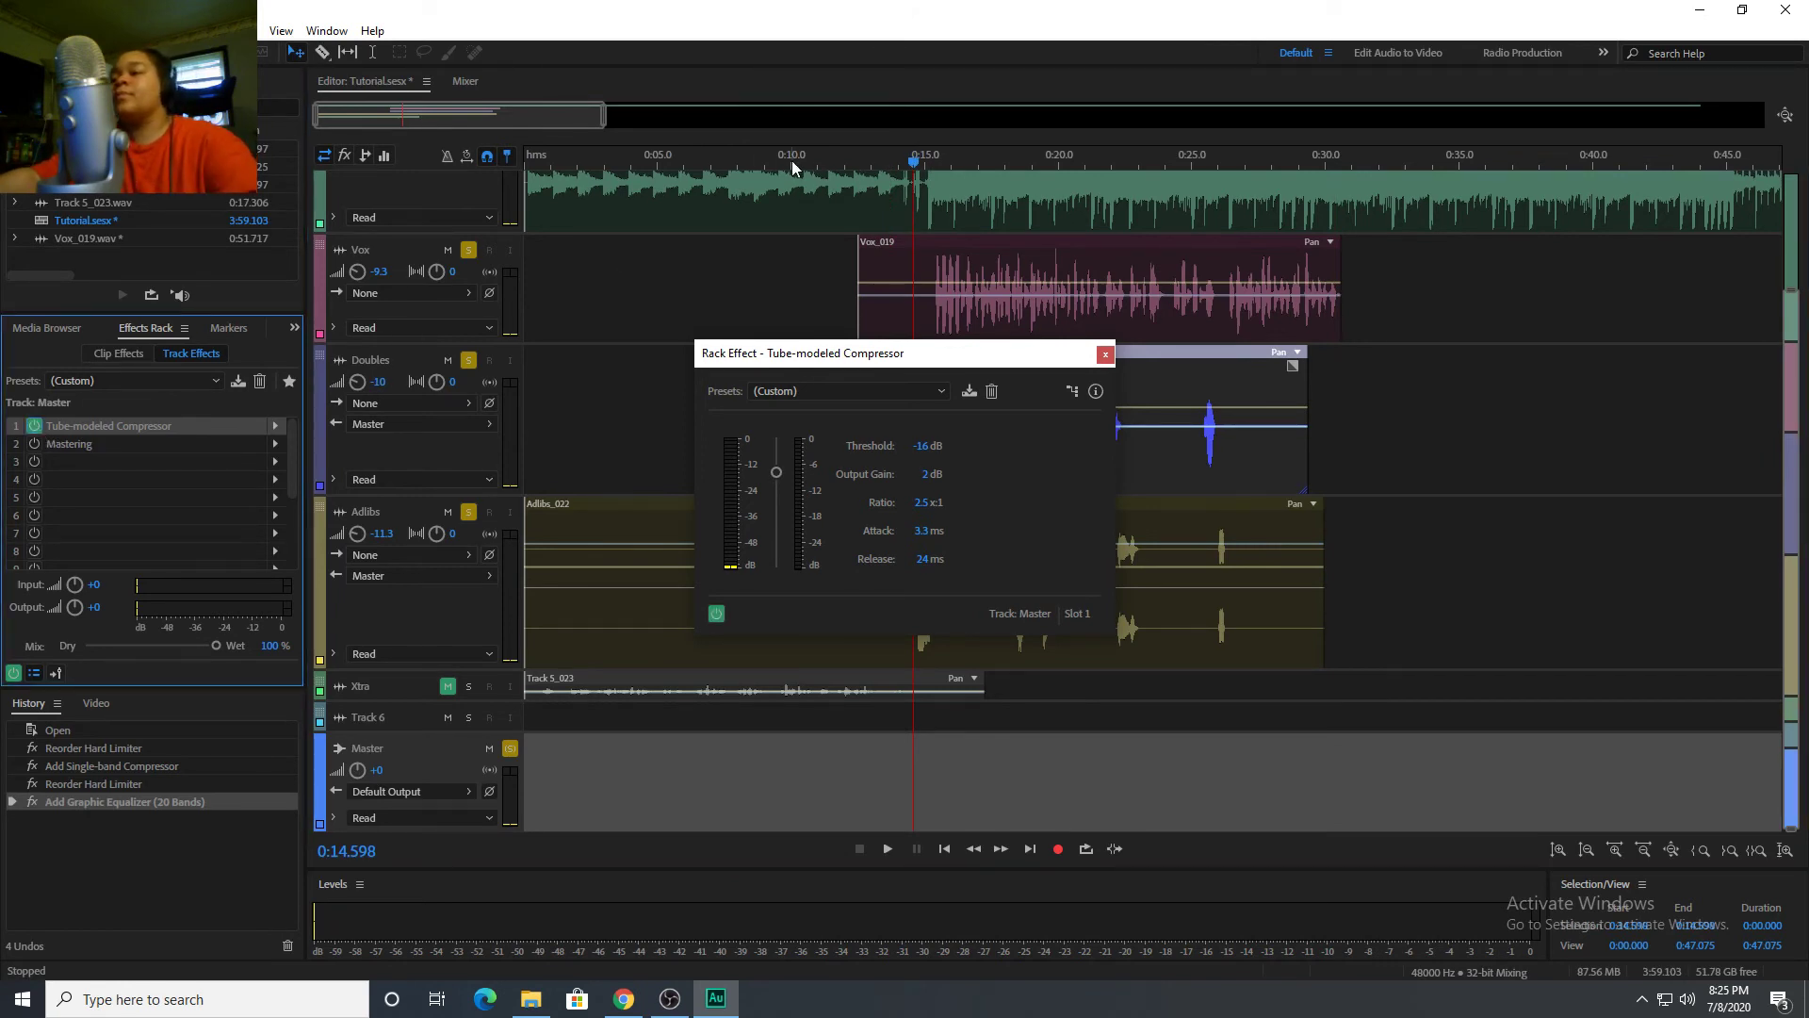
key(space)
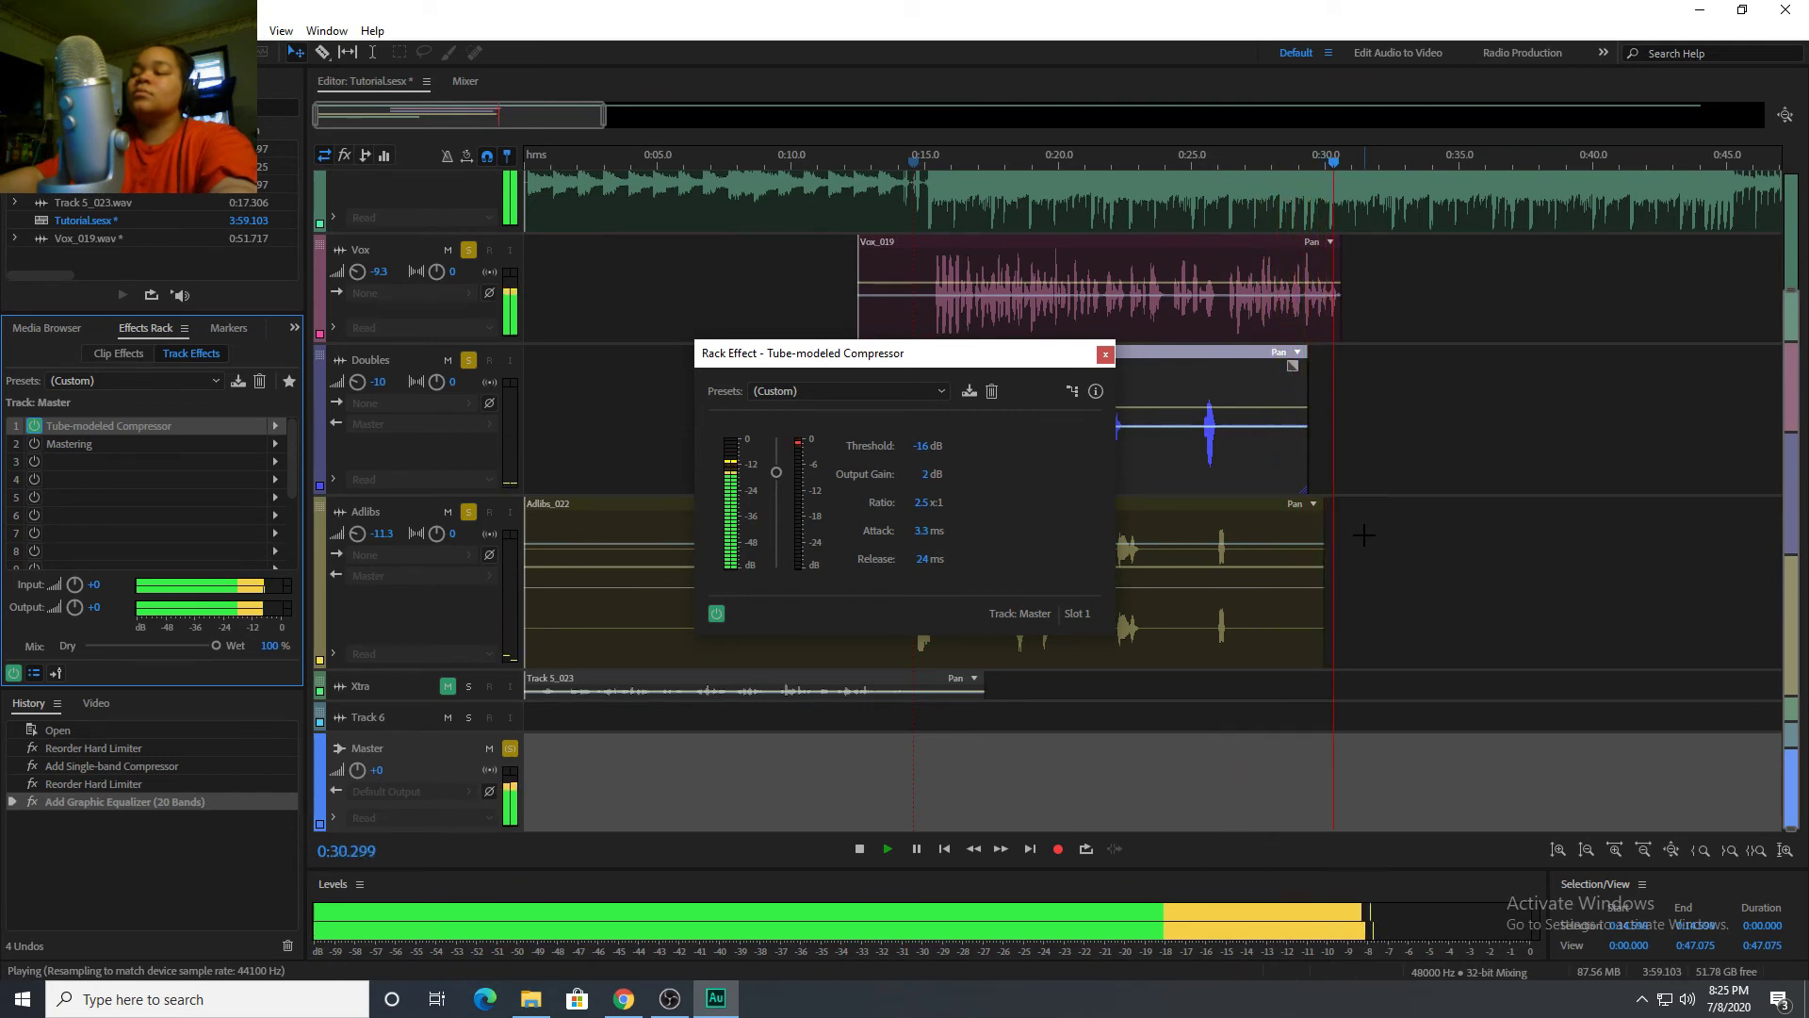
key(space)
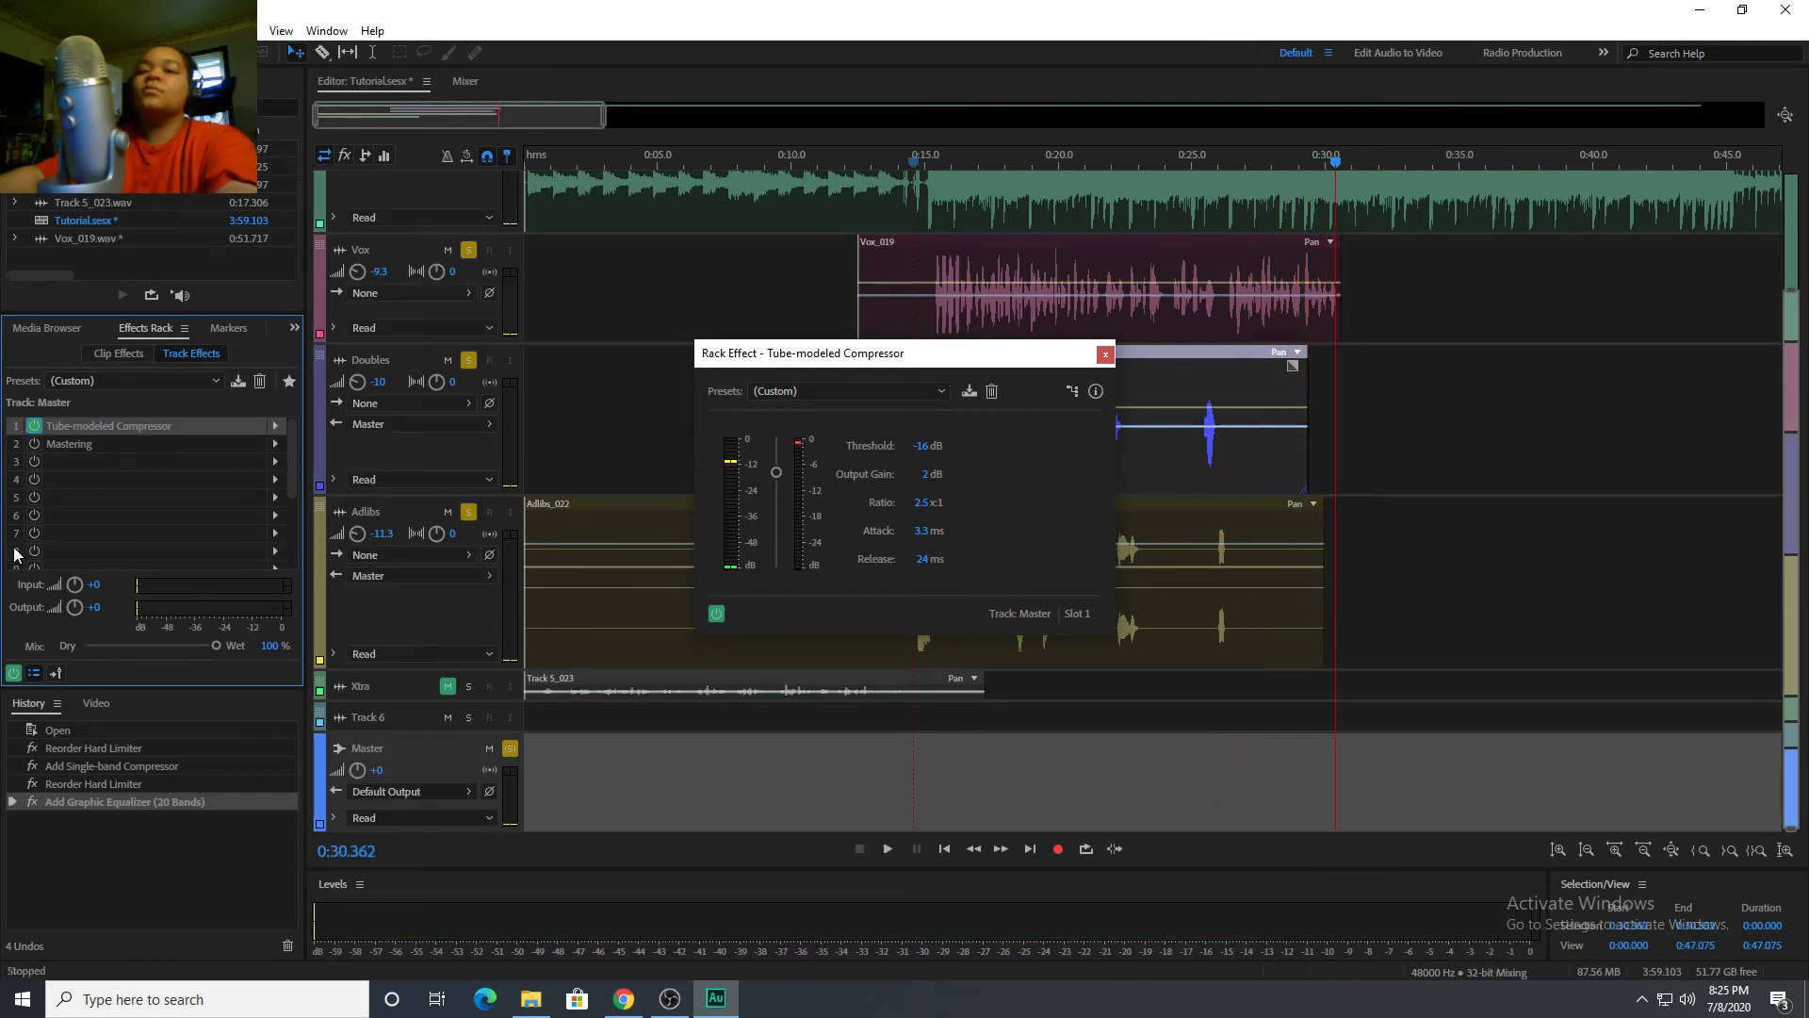
Enable the Mastering effect on the Master track, review its settings, and close both effect windows.
double_click(54, 445)
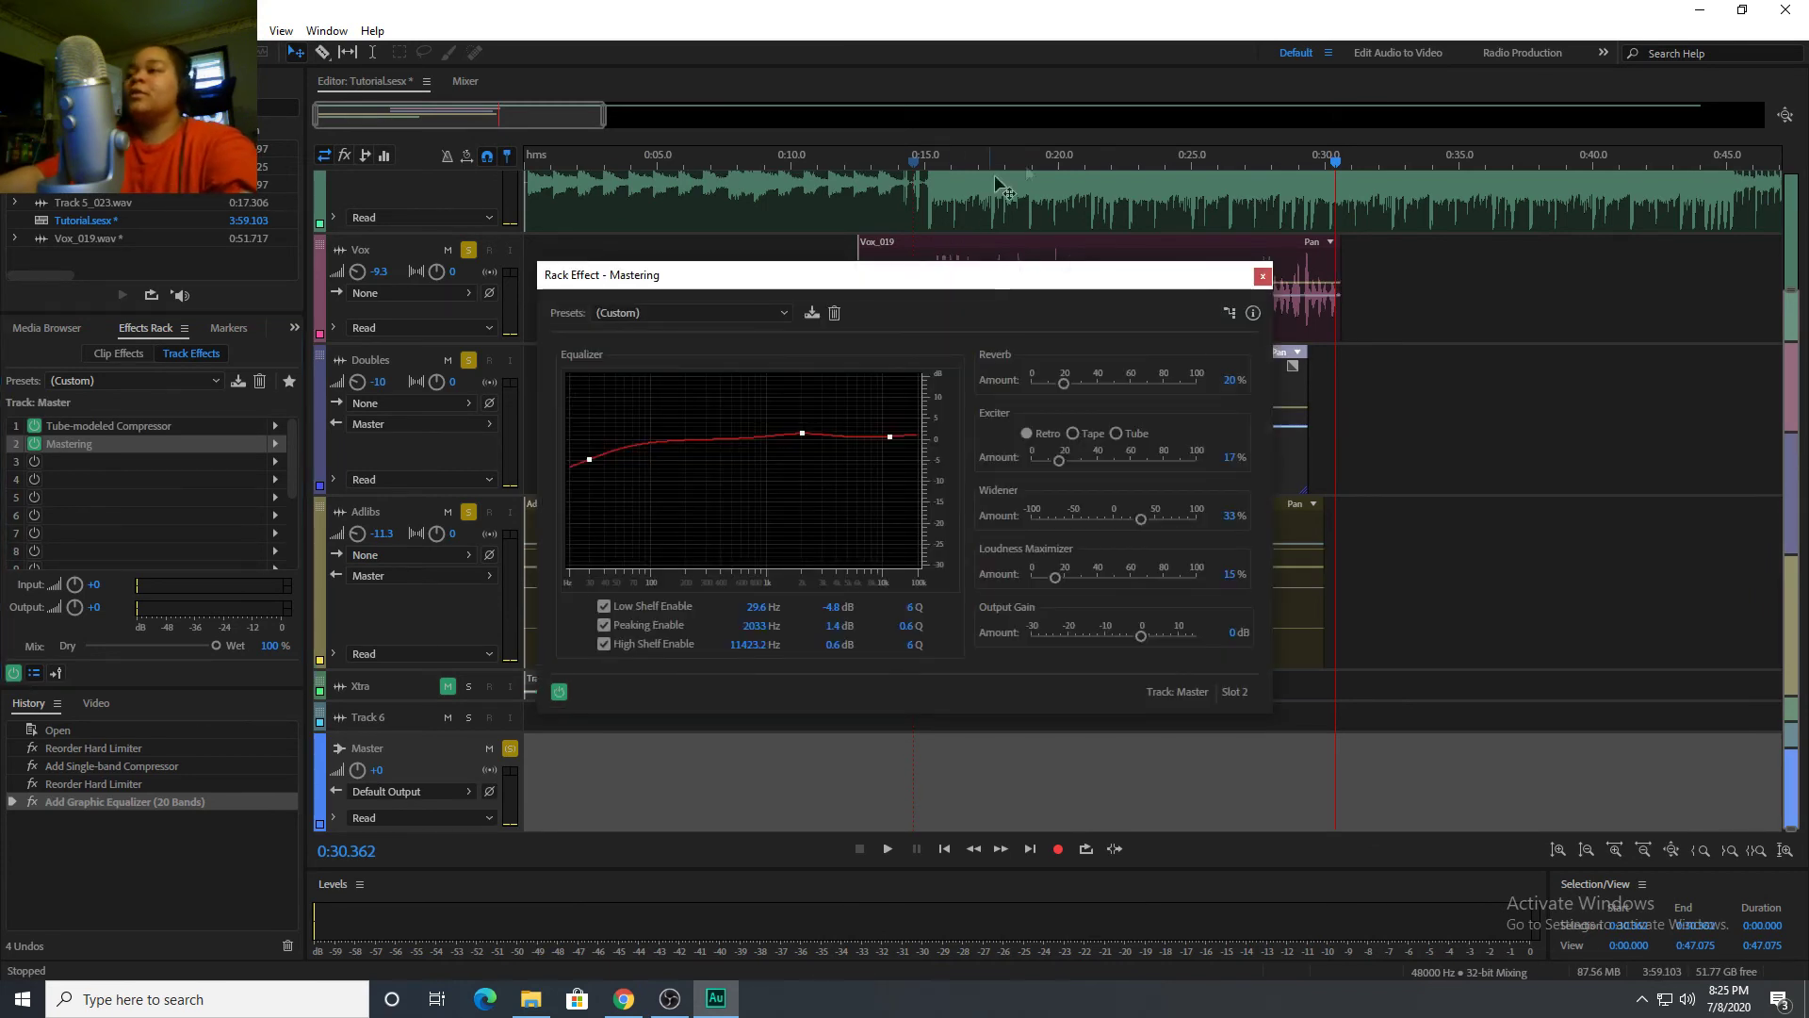
click(879, 158)
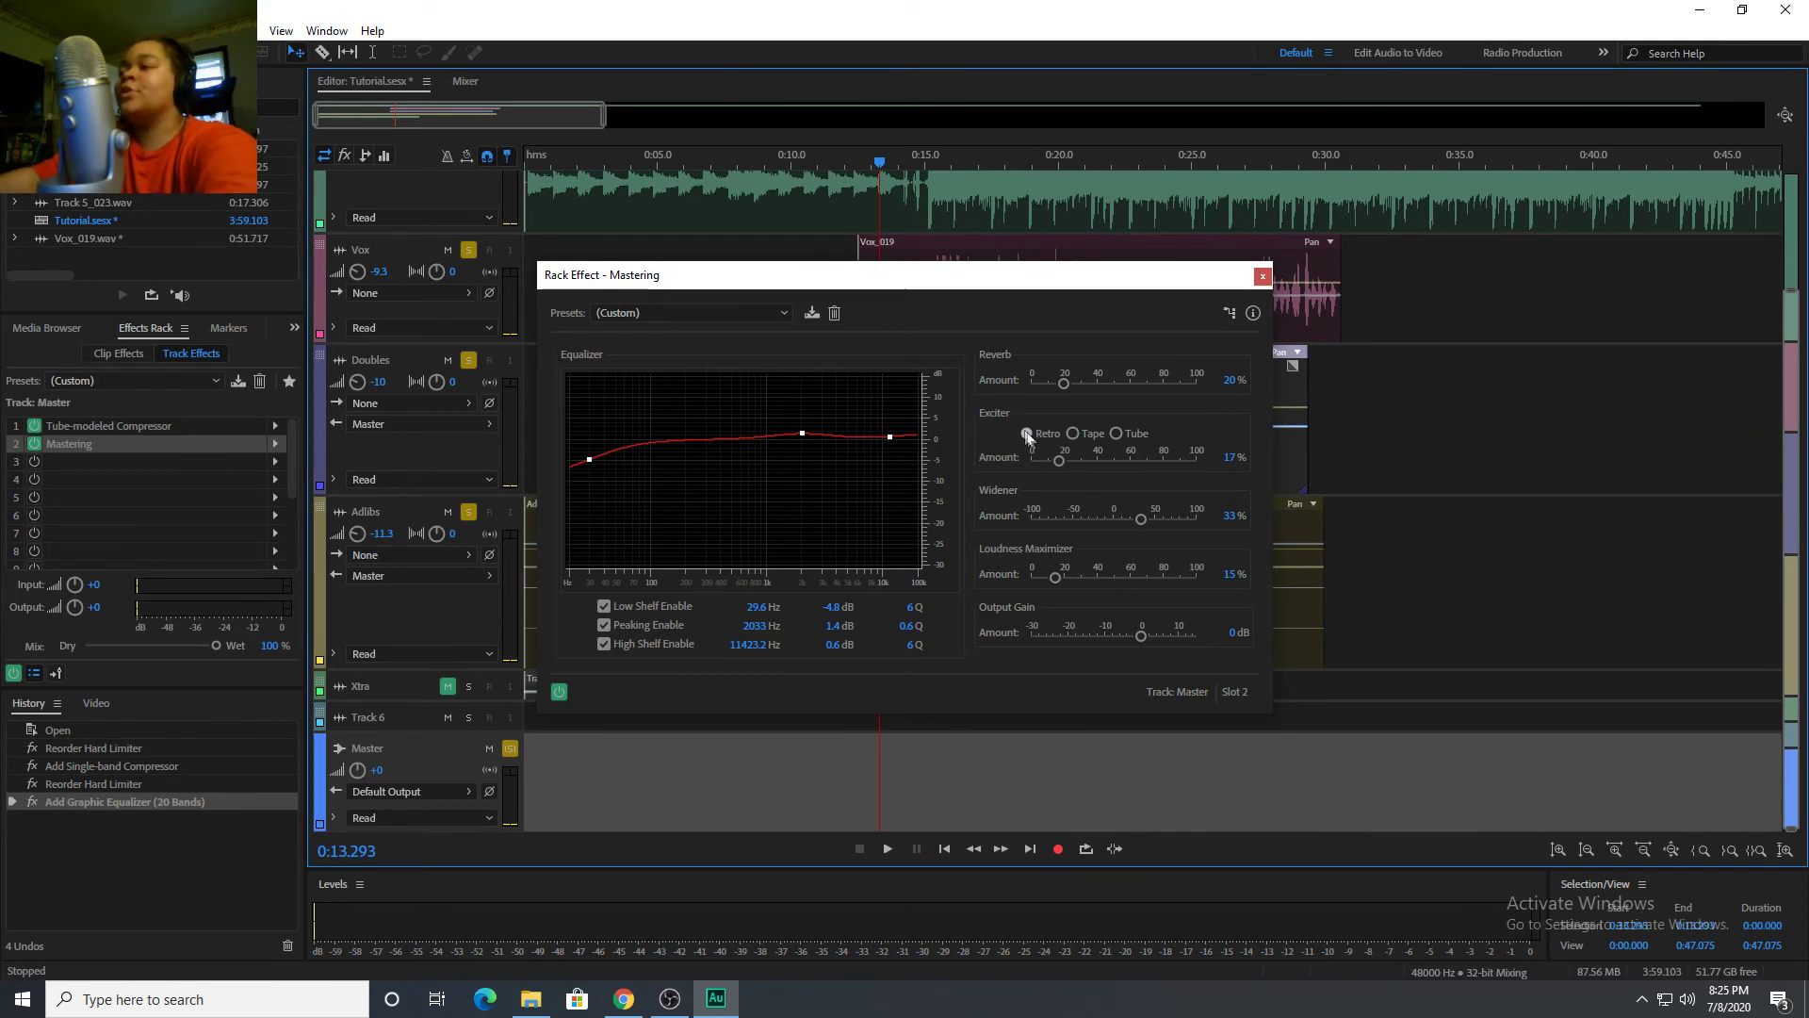
click(1073, 435)
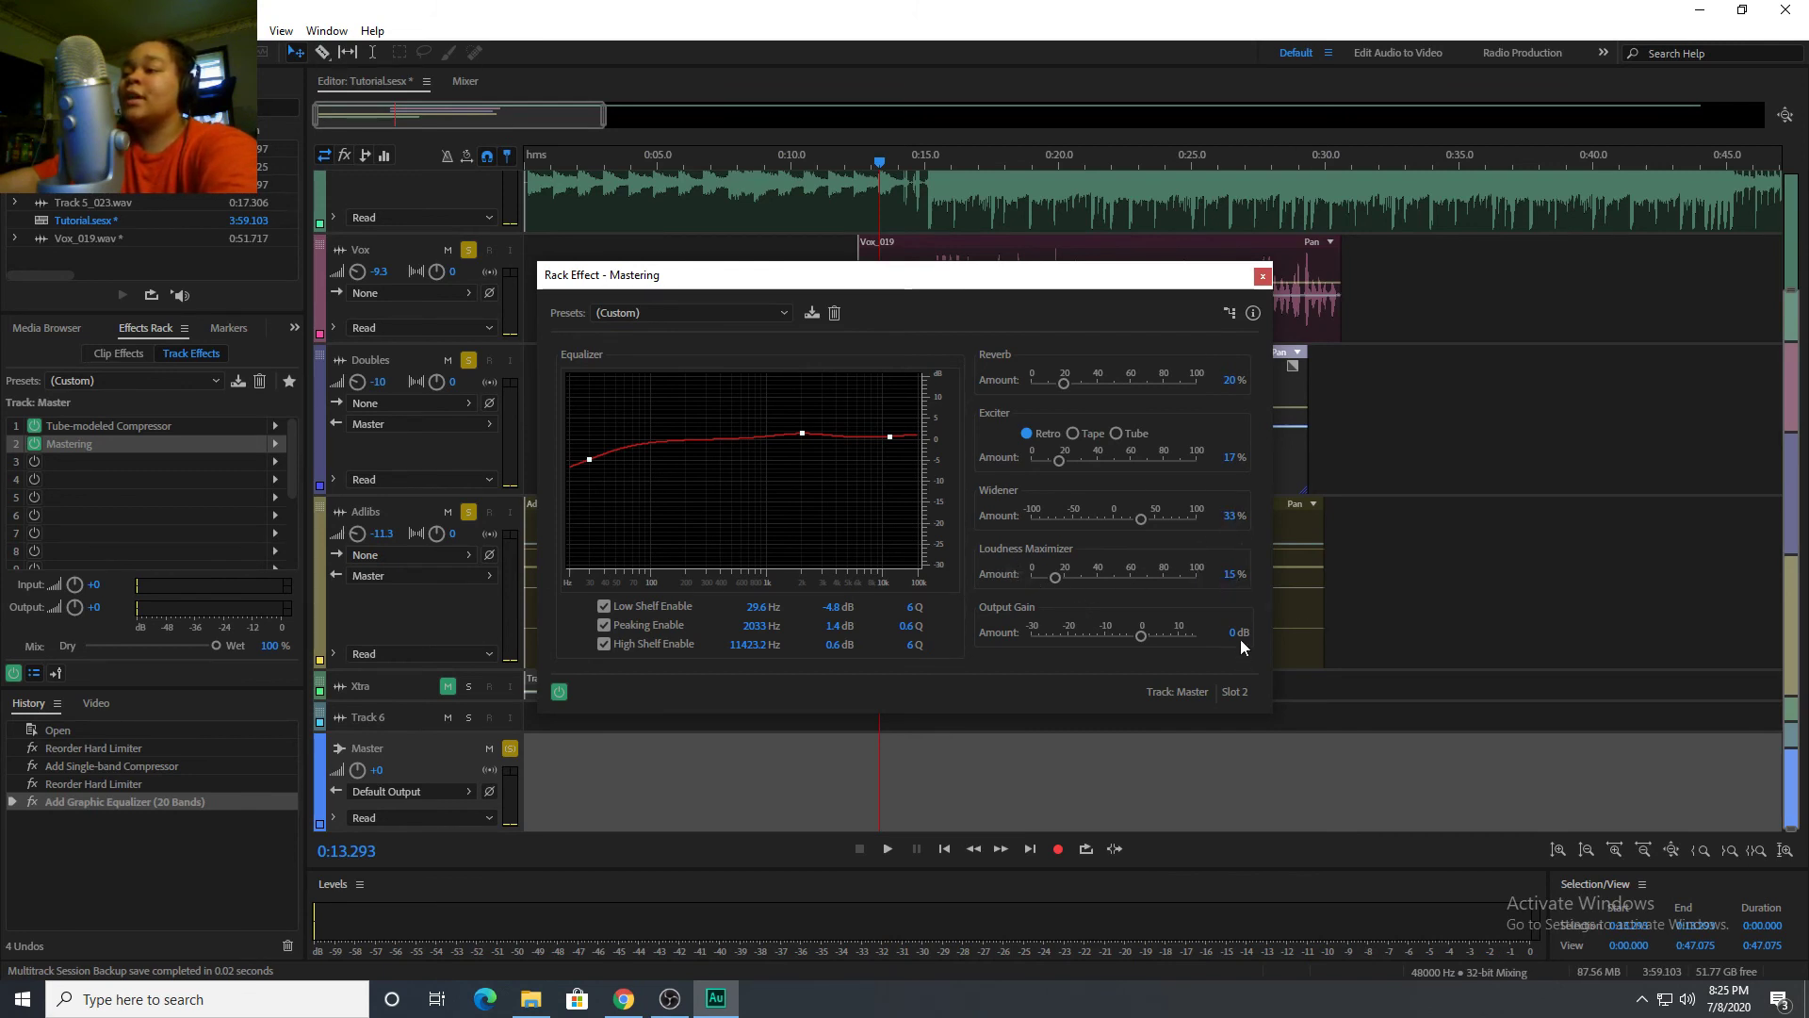
click(1261, 275)
click(1106, 355)
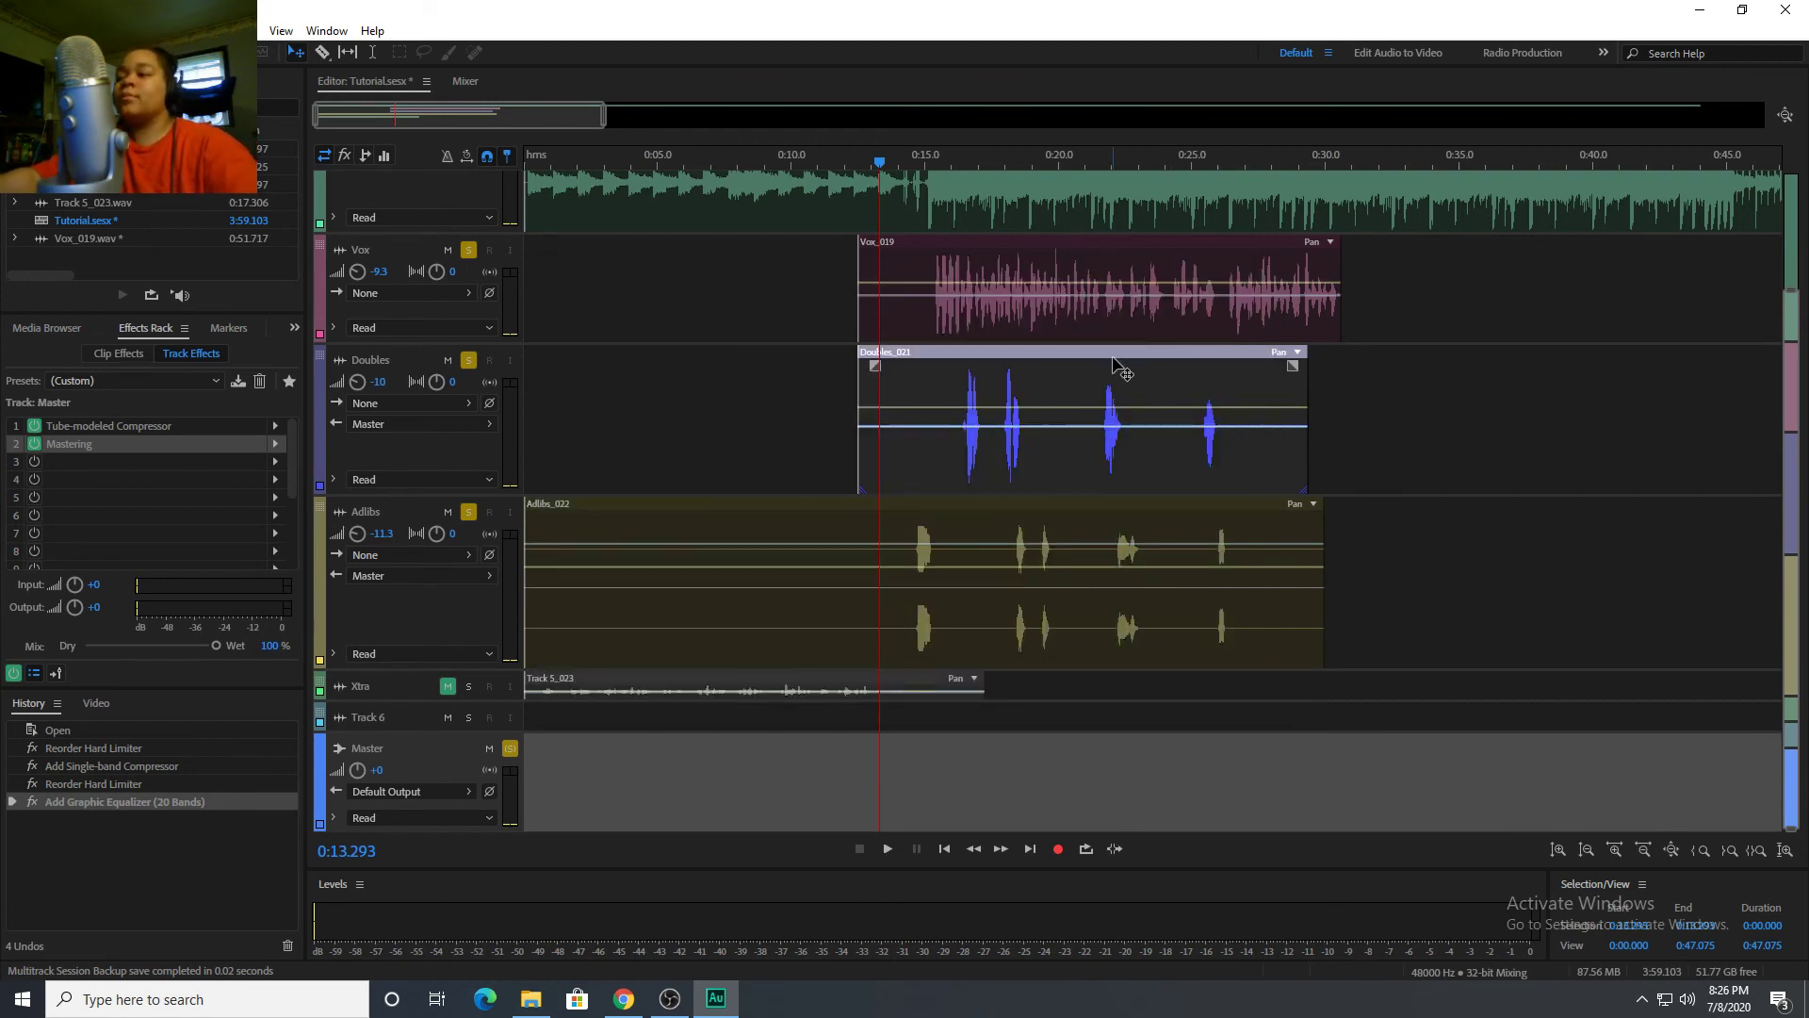
Play the full mix from about 0:13 to the end of the vocals to hear both Master effects.
key(space)
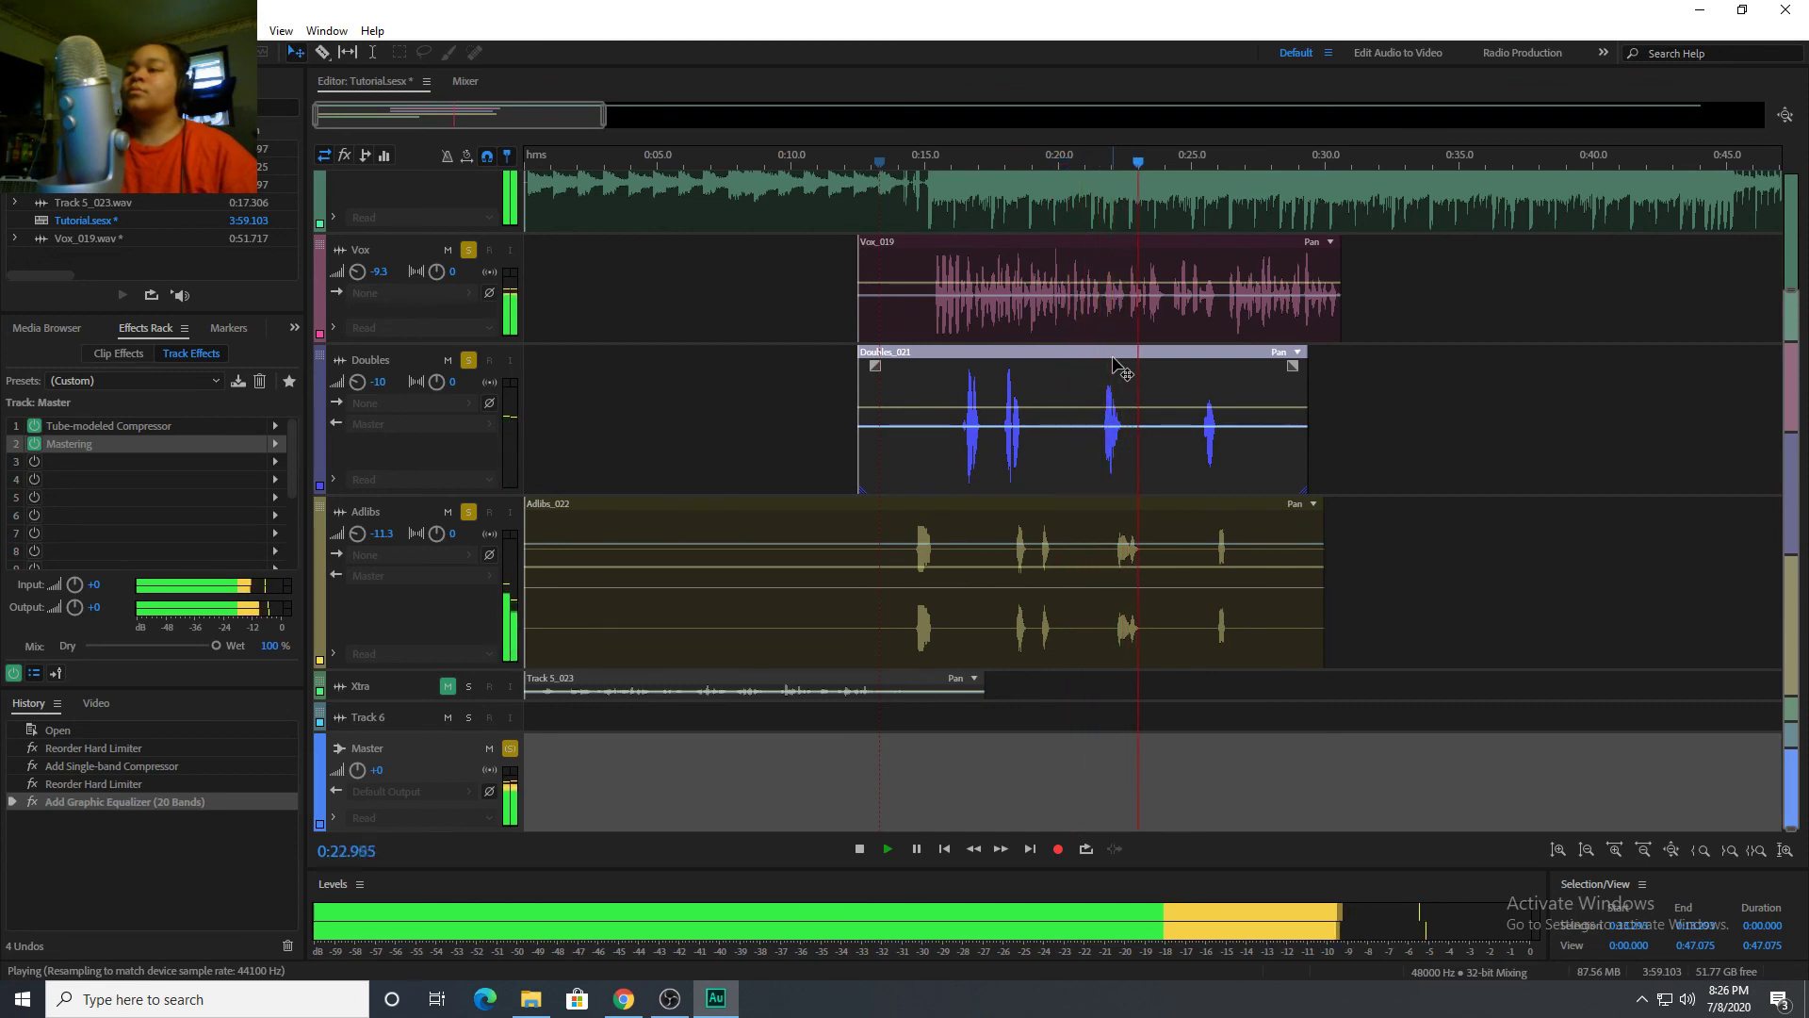
scroll(1116, 367, up, 3)
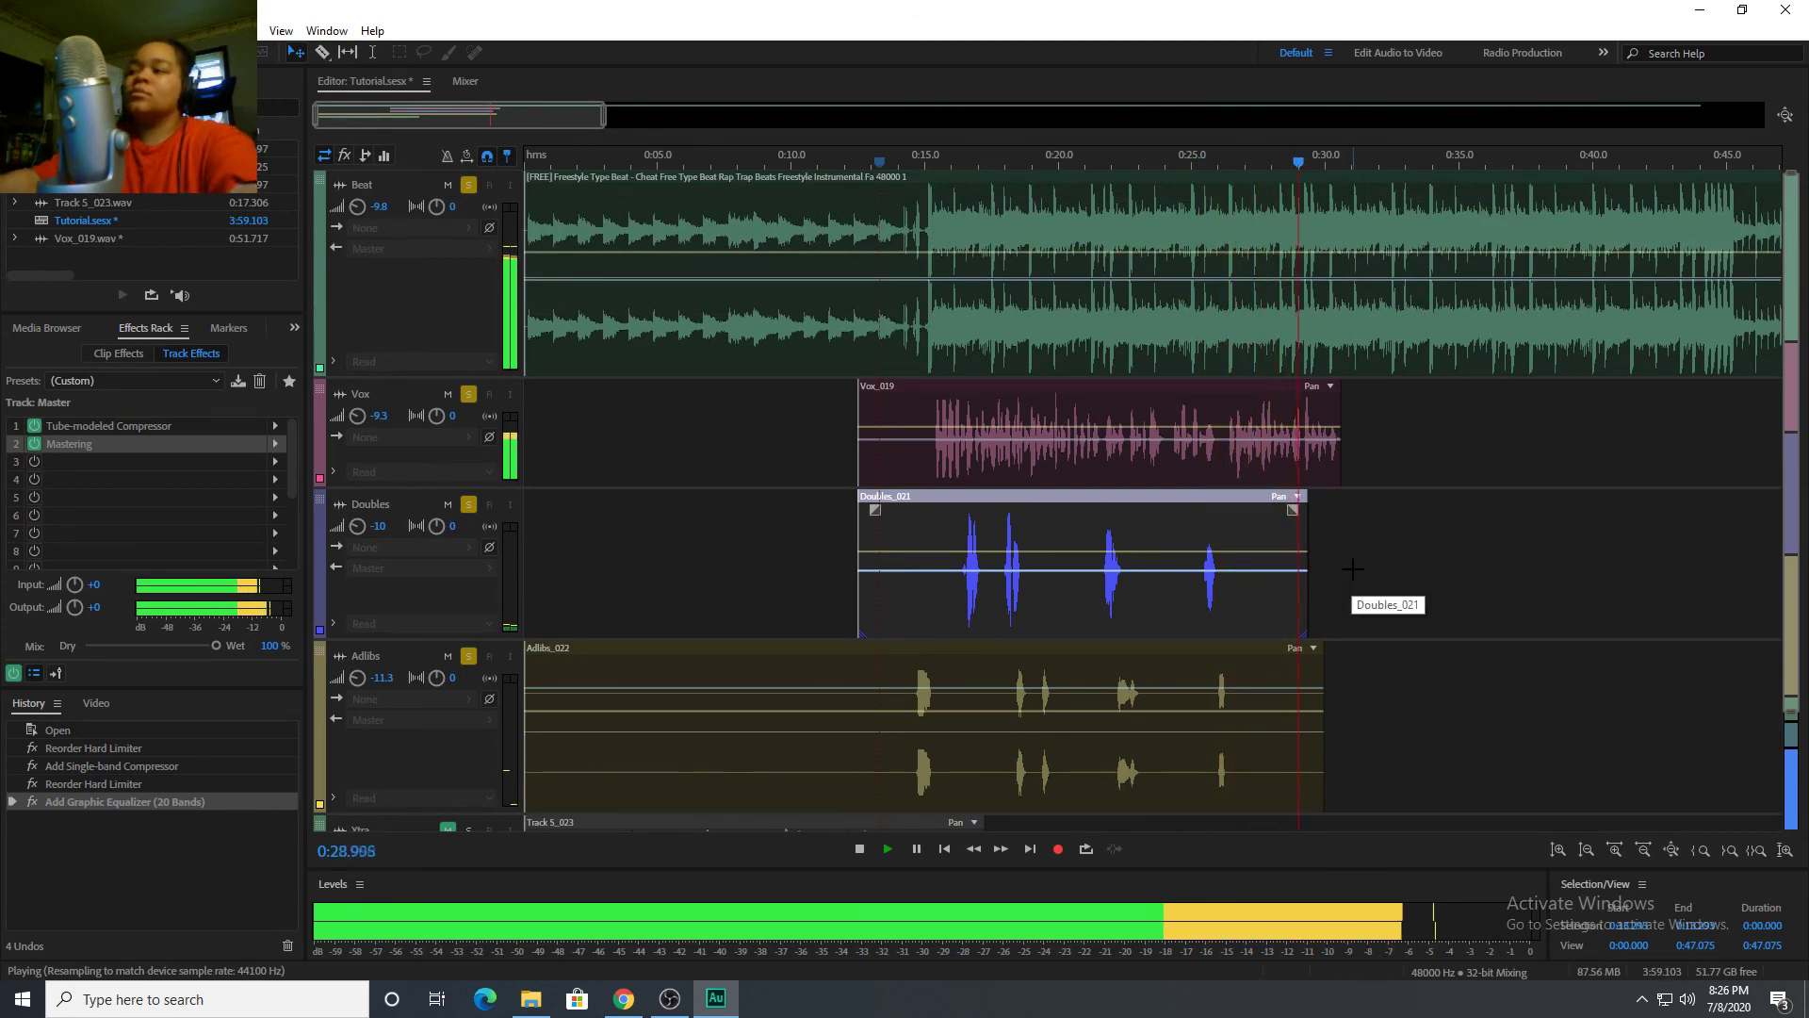
key(space)
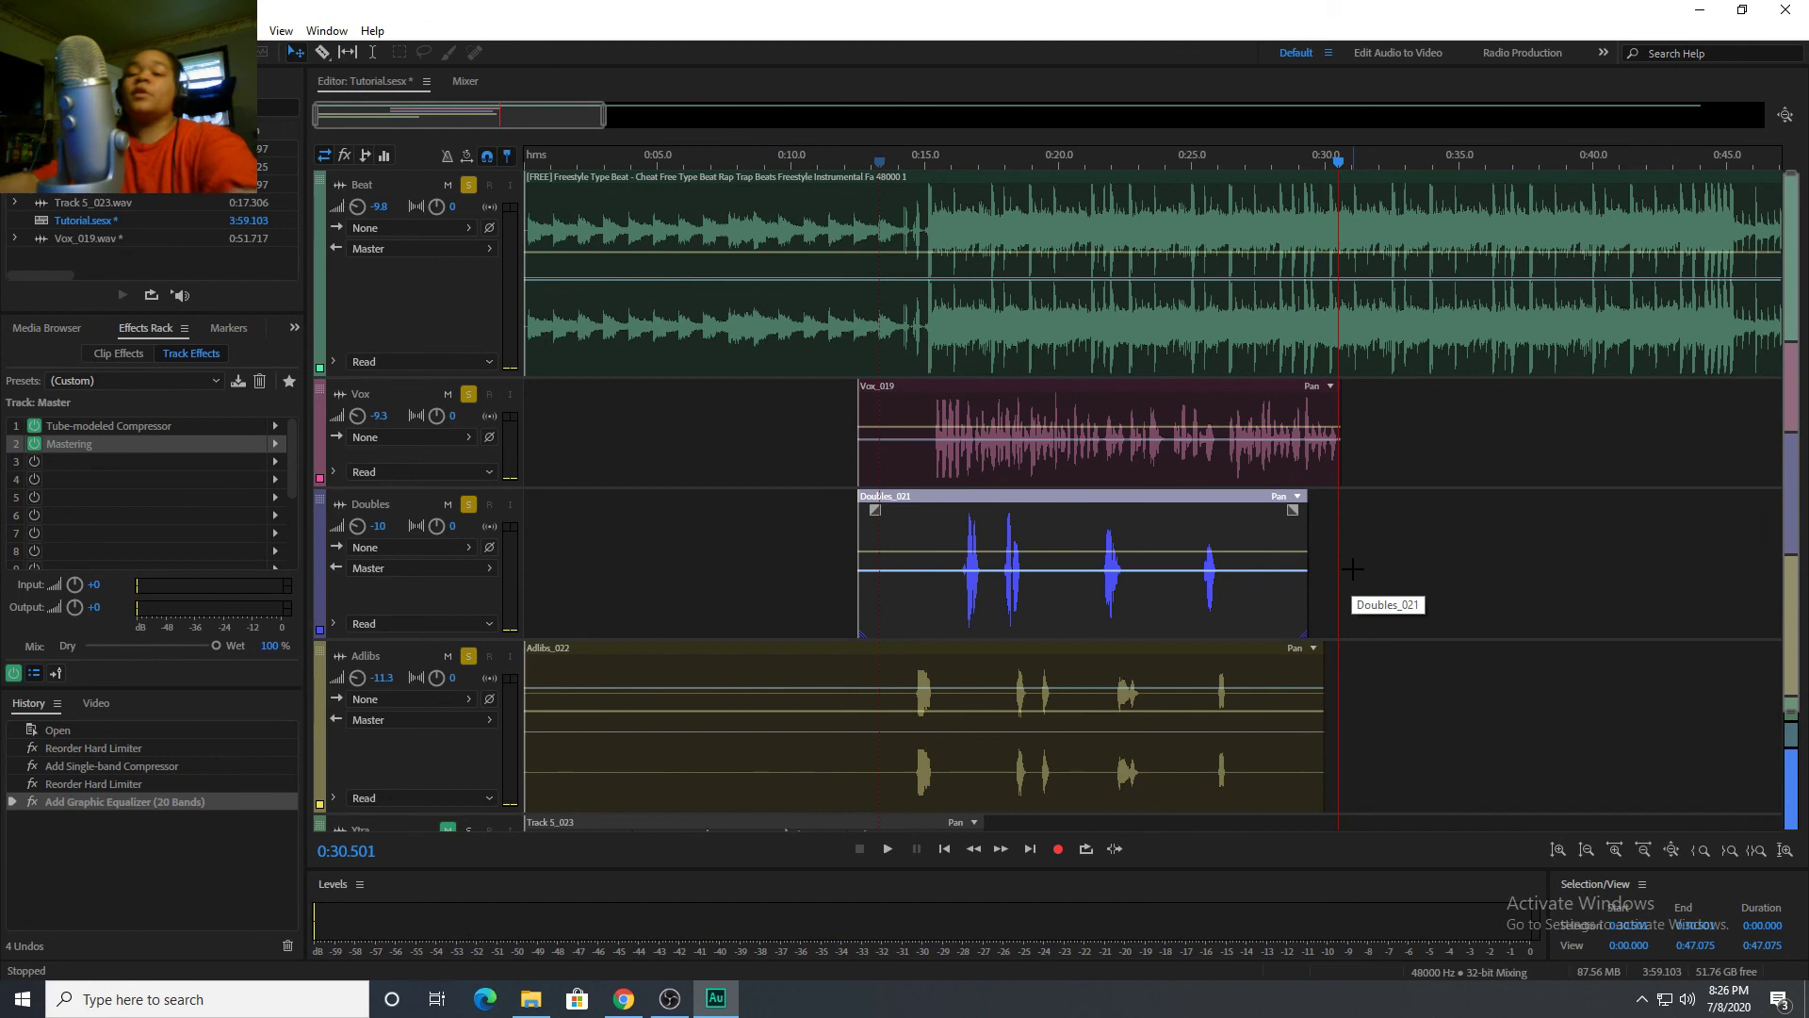